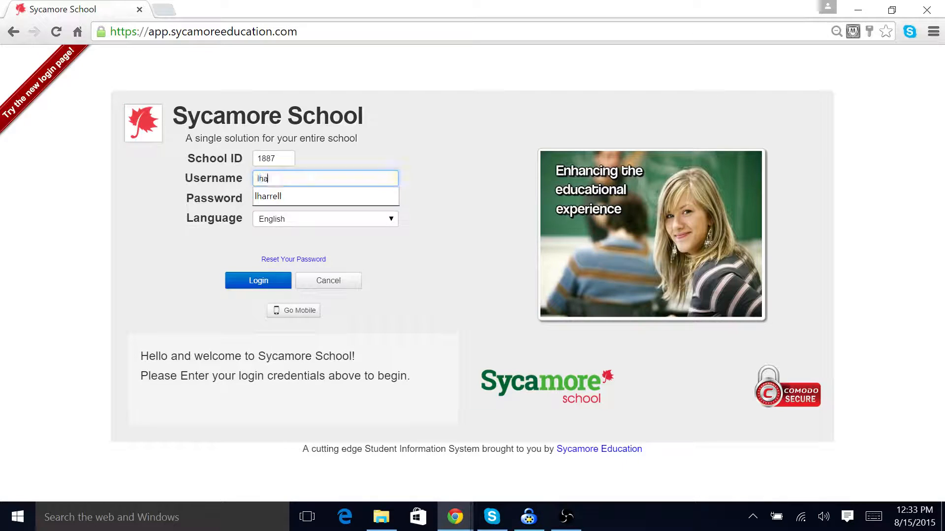
Step: Log in to Sycamore School by entering the account password after the username and submitting
key(Tab)
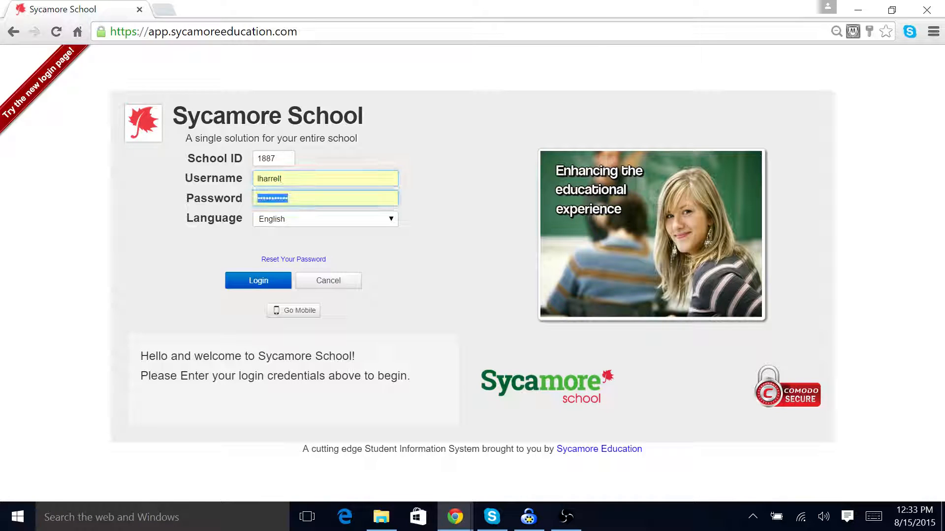
text(•••)
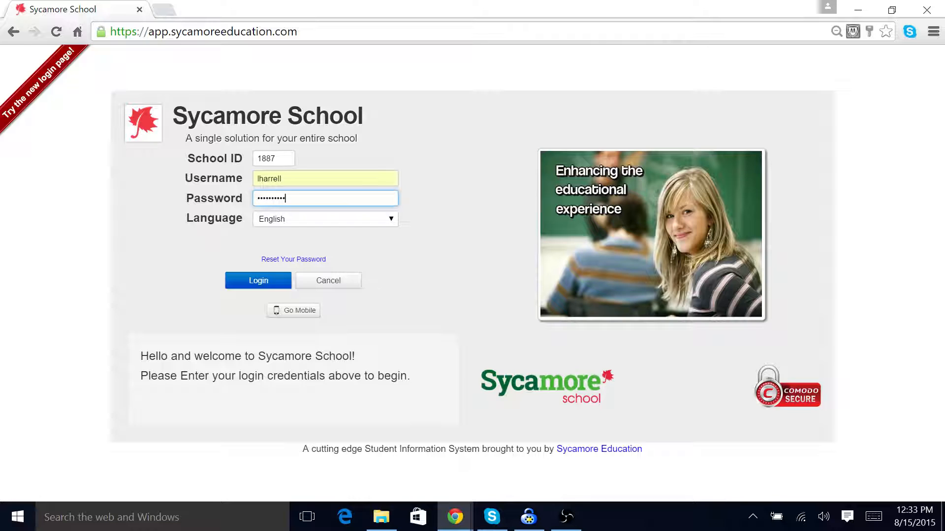
key(Return)
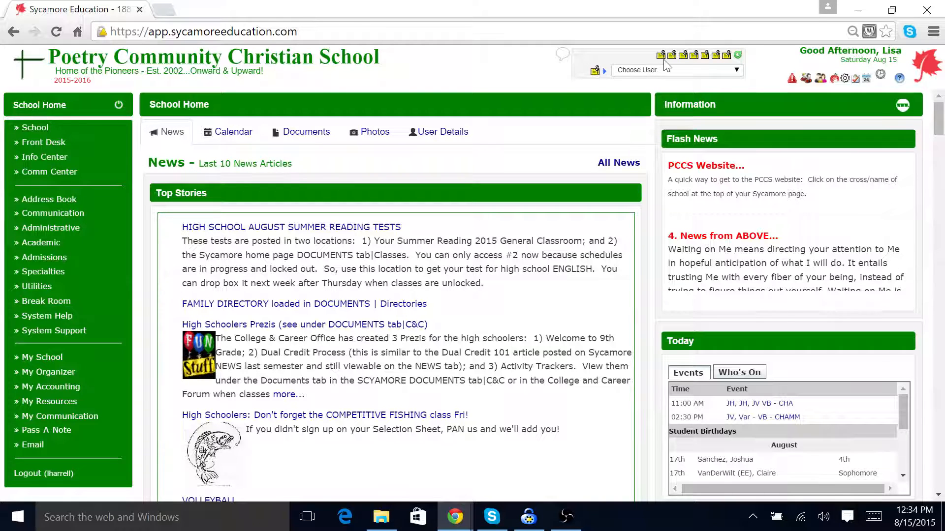
Step: Open and read the two newest Pass-A-Note messages, closing each one
mouse_move(723, 57)
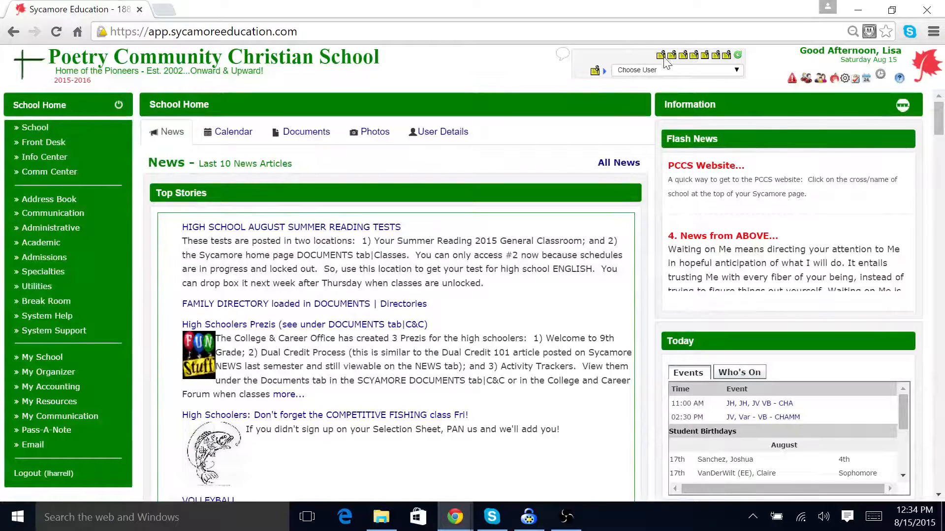
mouse_move(665, 61)
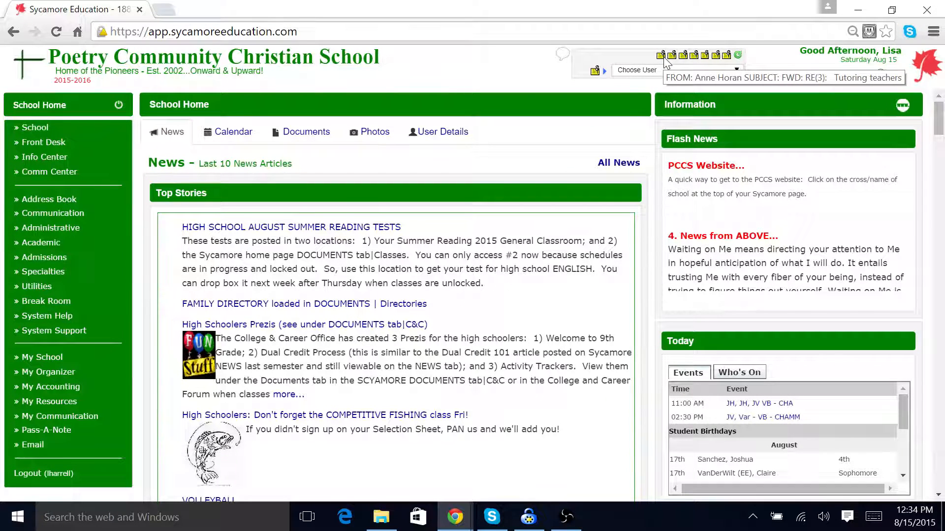
click(665, 58)
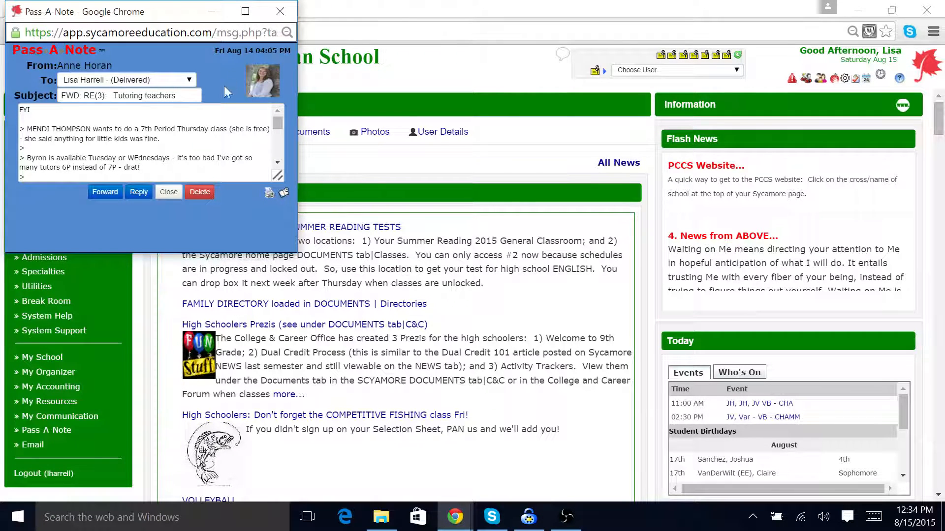
click(174, 195)
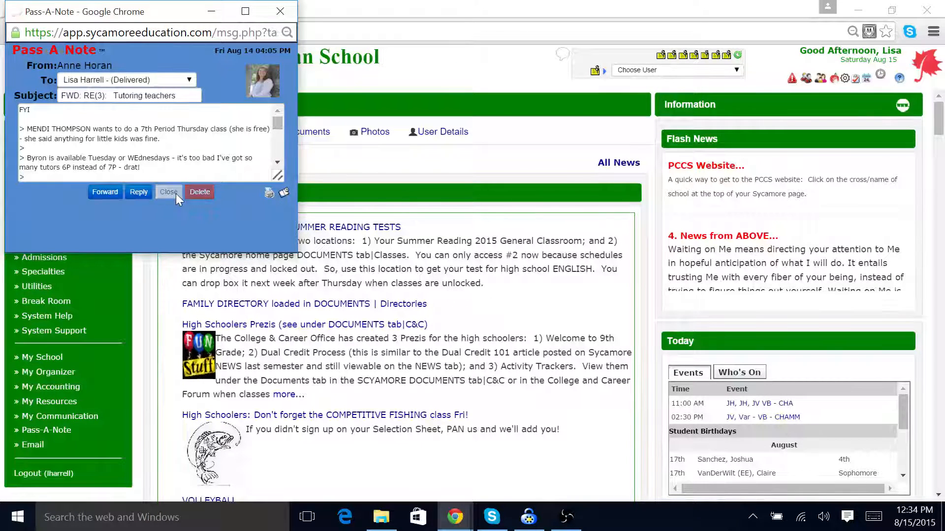
click(671, 55)
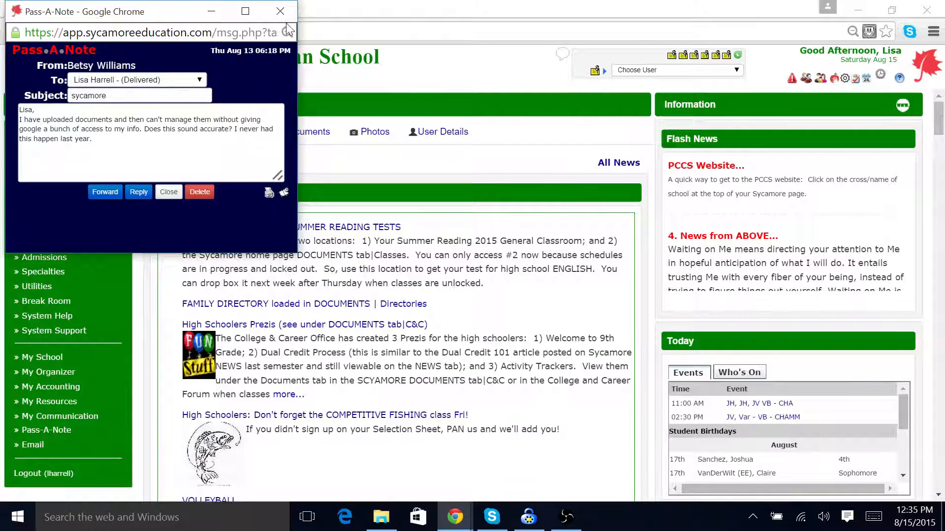
click(280, 11)
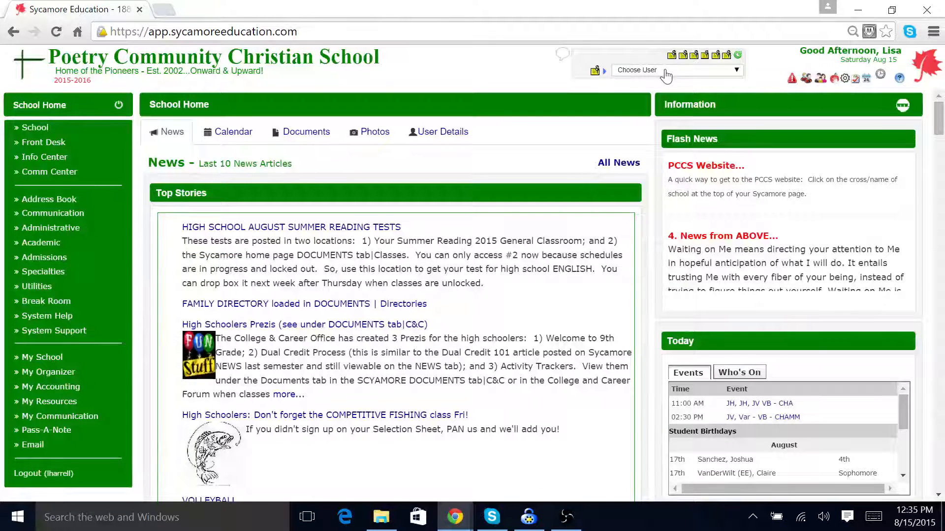
click(737, 79)
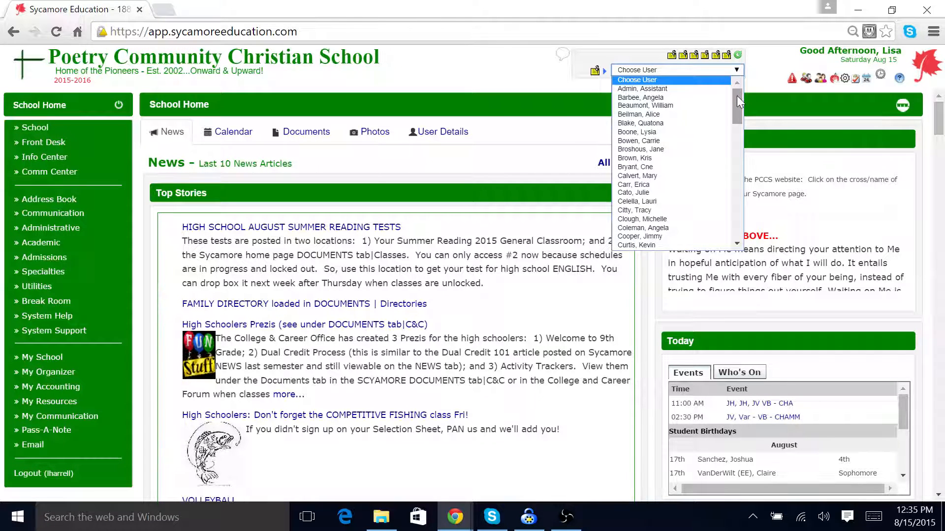
drag(736, 96, 737, 146)
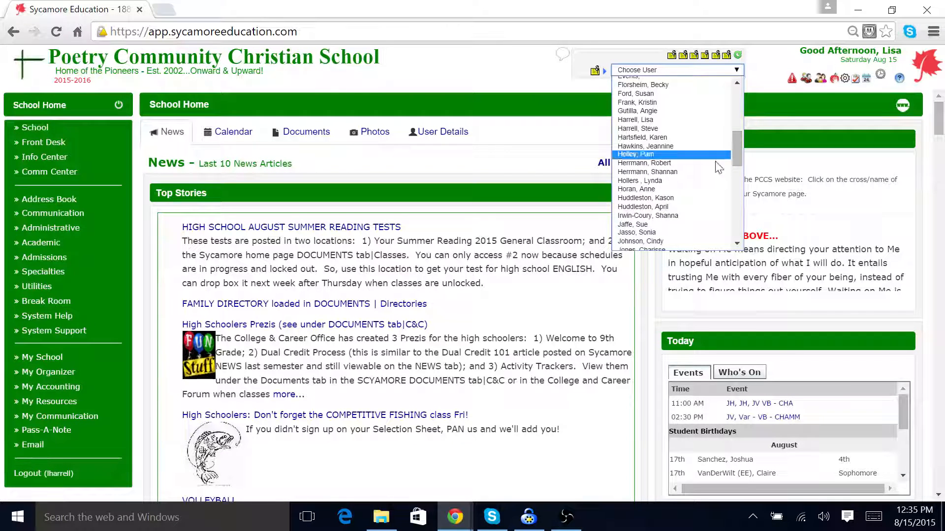
click(686, 189)
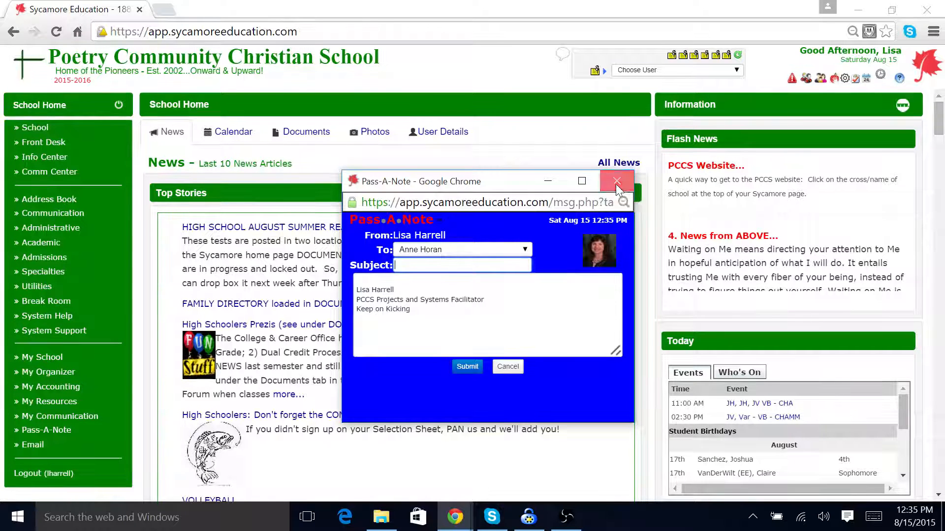
click(616, 183)
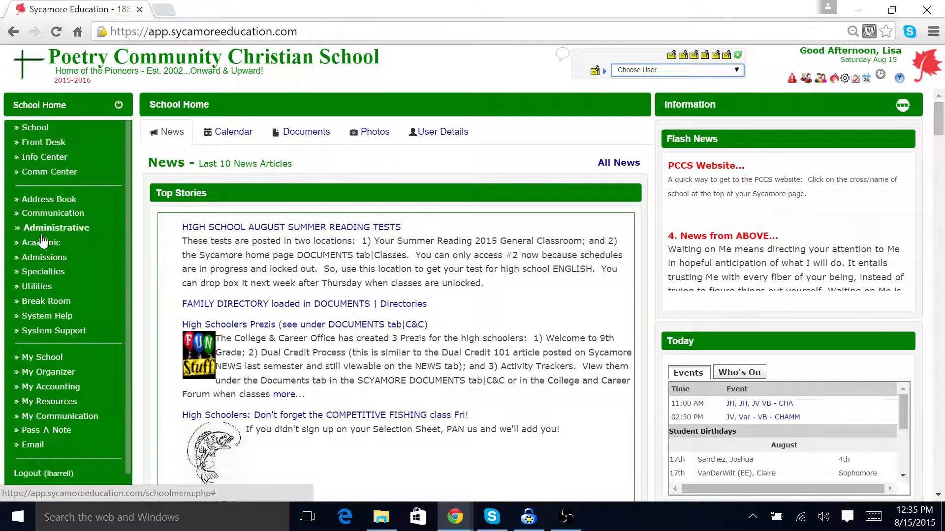
Step: Open My Classes under My School and enter the FACULTY-STAFF class
click(38, 359)
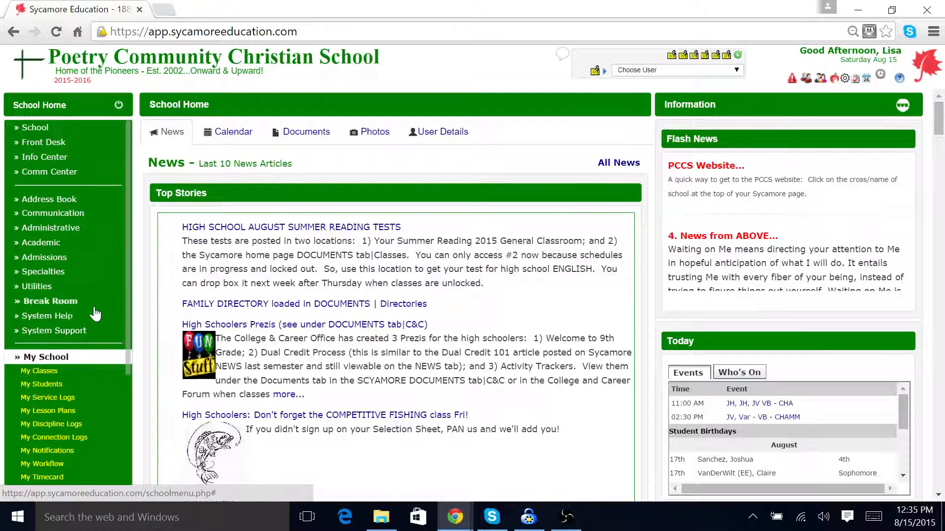
scroll(49, 310, down, 3)
click(39, 292)
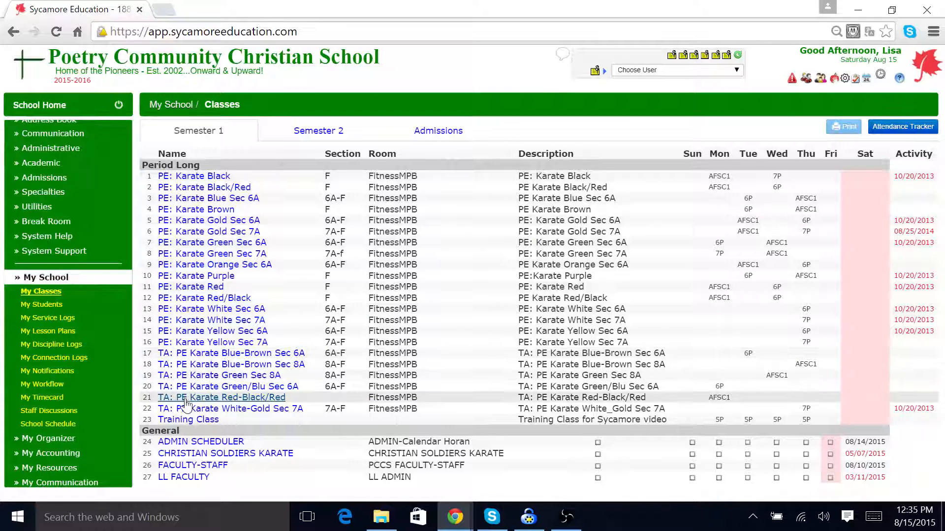
click(197, 466)
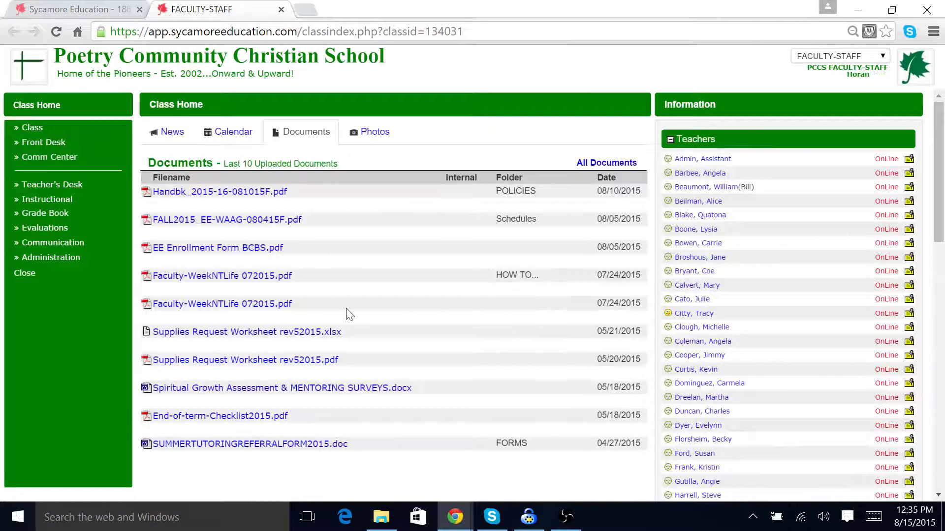
Step: Browse the class's News and Documents, then open the Link Lab/Testing/Communication folder in All Documents
click(170, 135)
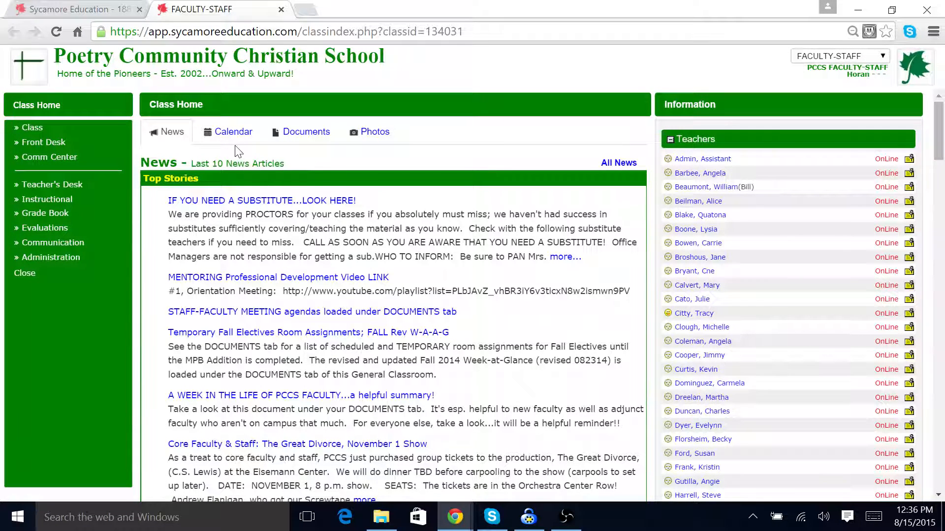
click(309, 136)
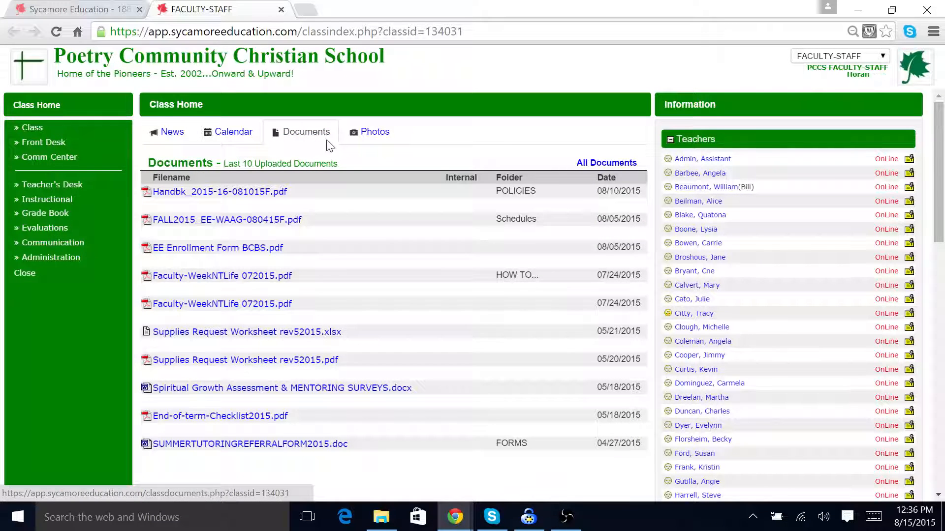
click(603, 167)
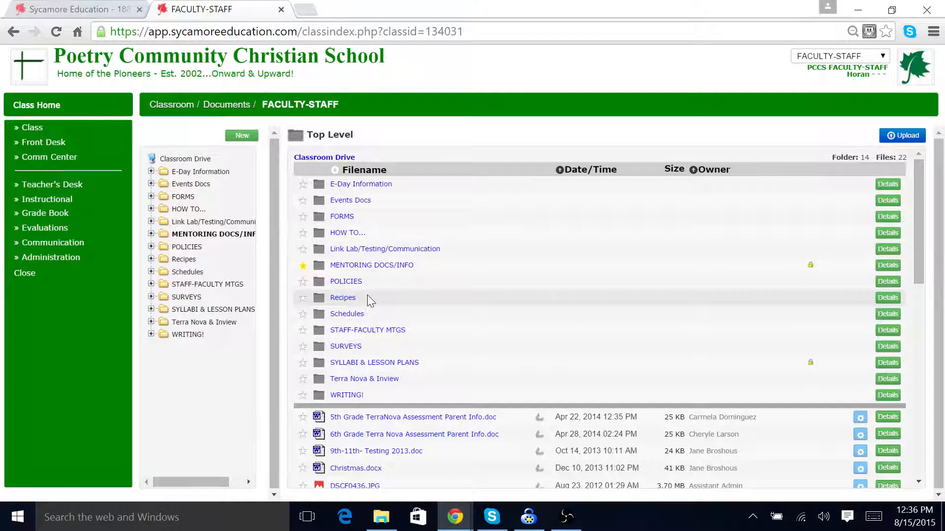
click(379, 250)
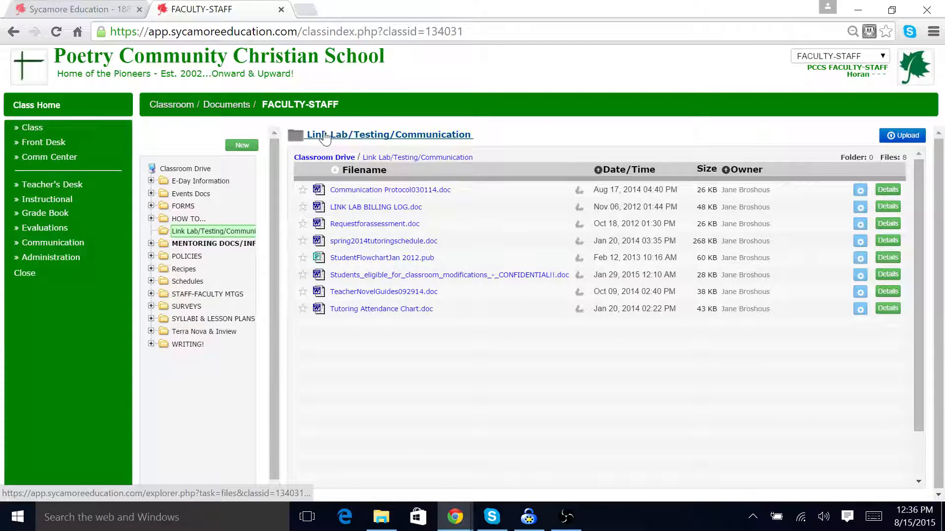
Step: Close the class view and reopen the FACULTY-STAFF class from My Classes
click(29, 275)
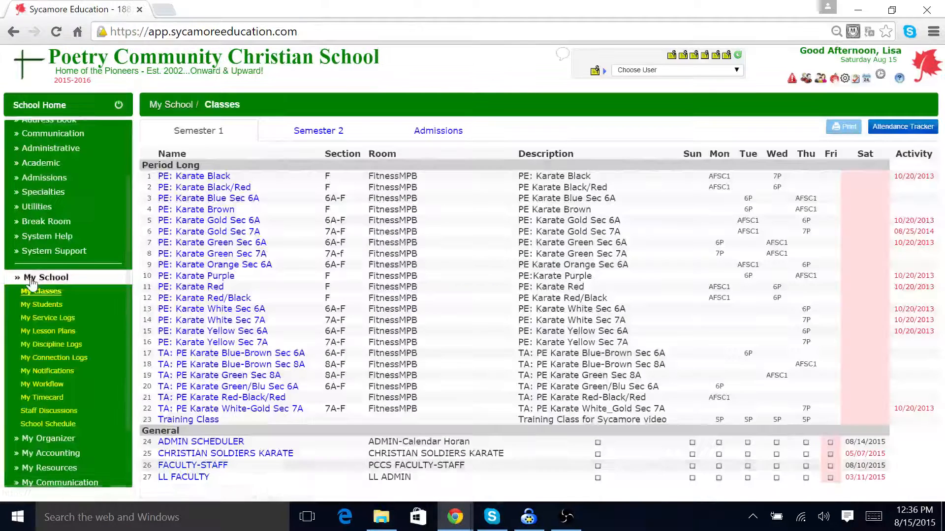
click(218, 467)
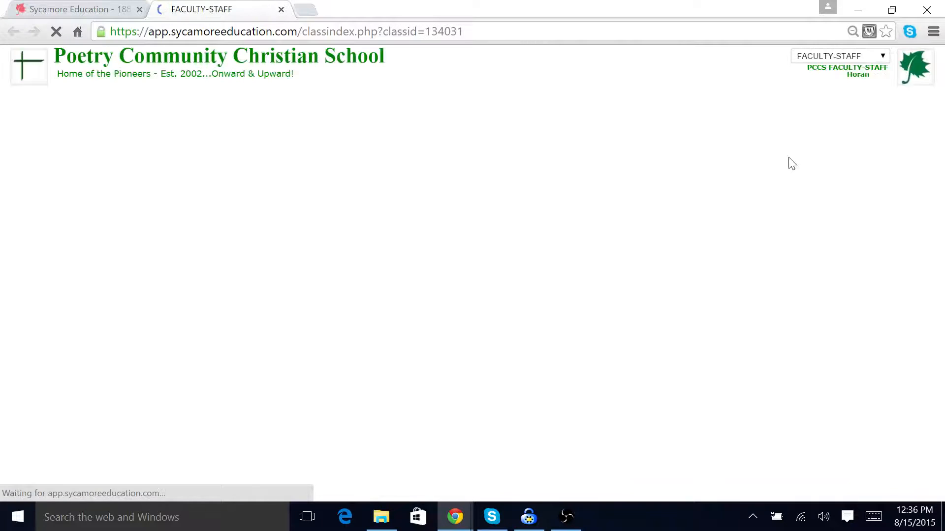
Step: Switch to the Training Class using the class selector
click(884, 57)
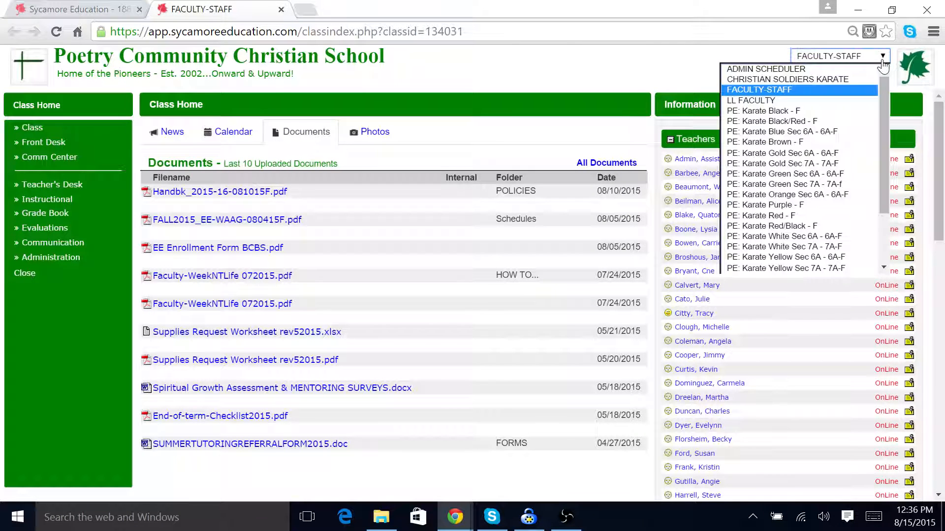
scroll(884, 93, down, 1)
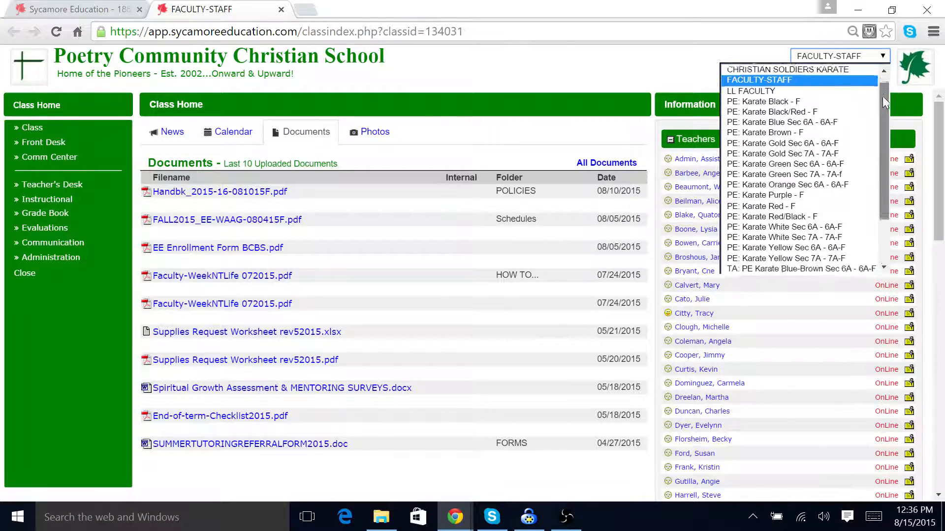
drag(883, 97, 880, 148)
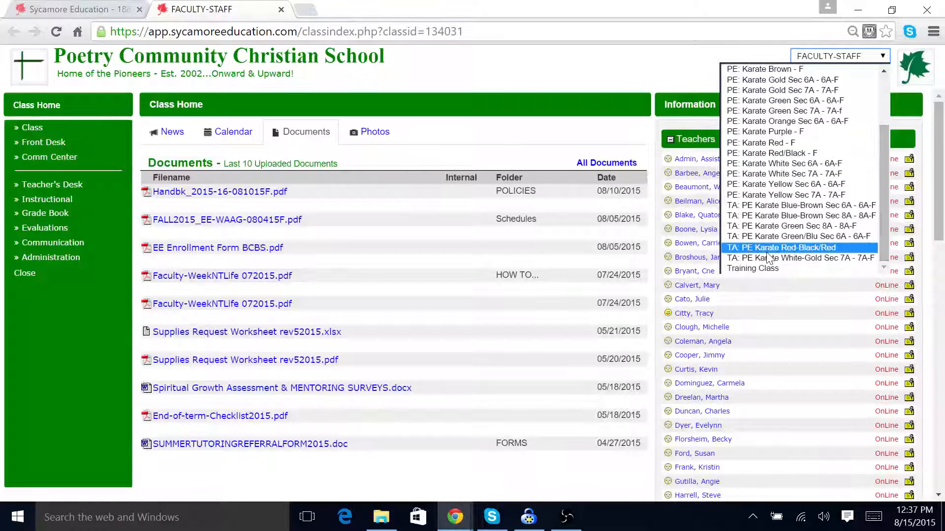
click(757, 271)
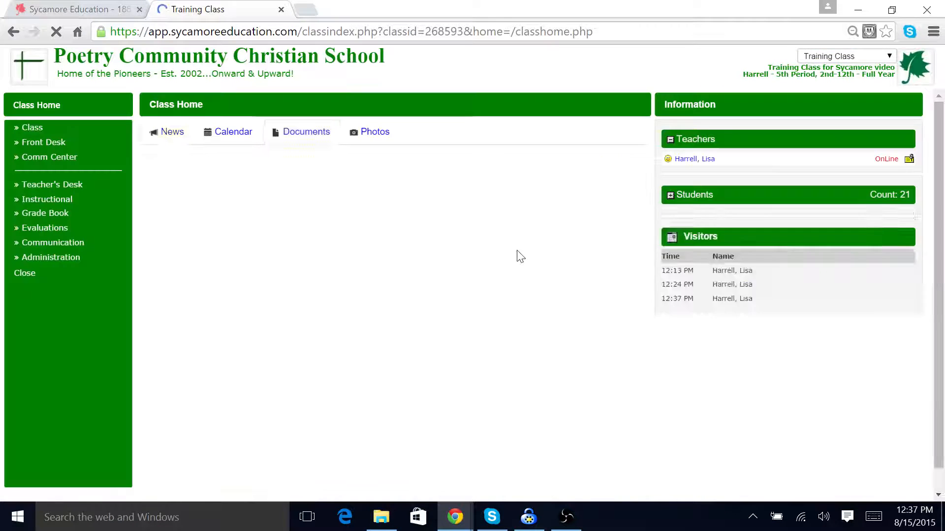
Step: Open the Training Class's full news list and start a new article
click(171, 135)
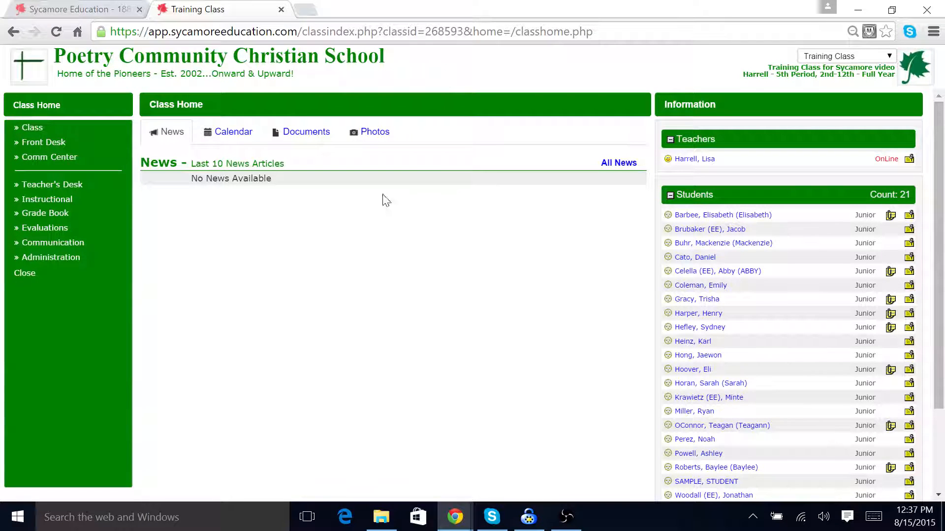
click(619, 164)
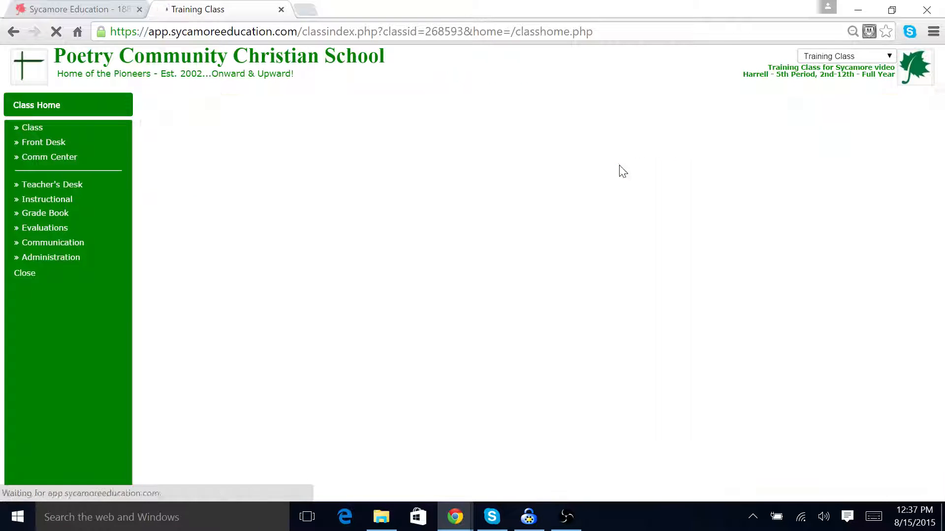
click(885, 128)
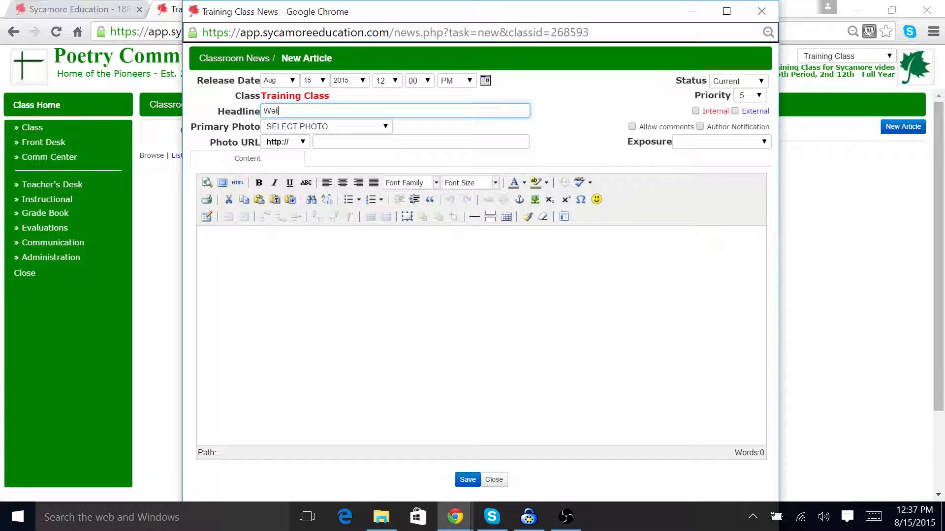
Step: Enter the headline Welcome and the article content Welcome to my class
key(Tab)
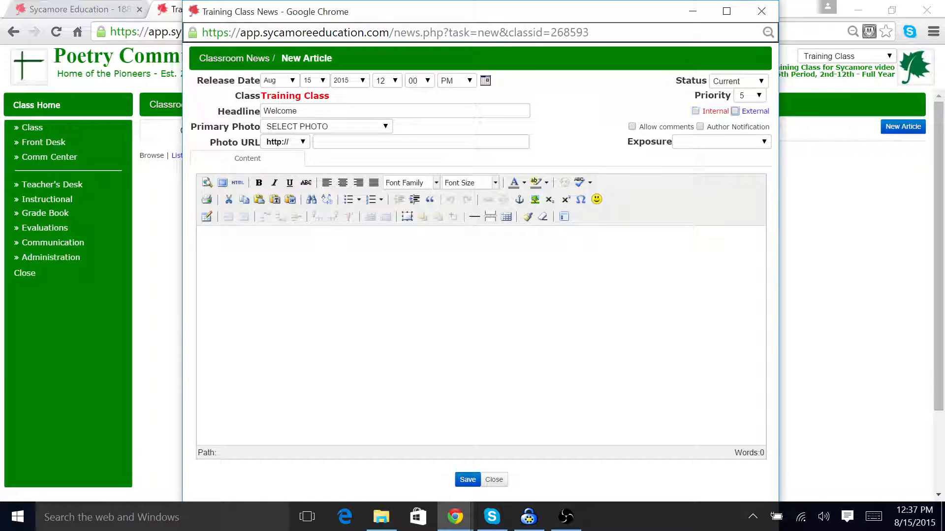
key(Tab)
key(Tab)
key(Tab)
key(Tab)
key(Tab)
key(Tab)
key(Tab)
key(Tab)
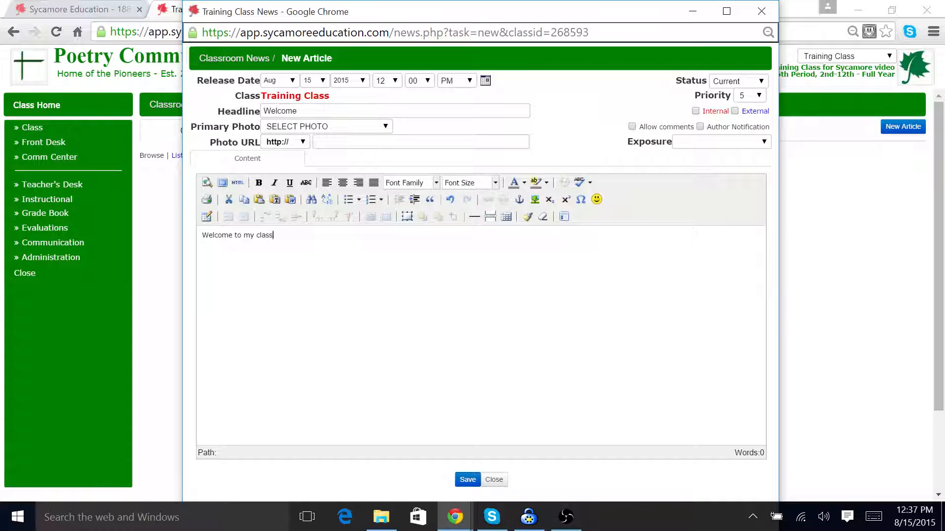
Step: Review the article's Status and Exposure options, keeping Status set to Current
click(761, 83)
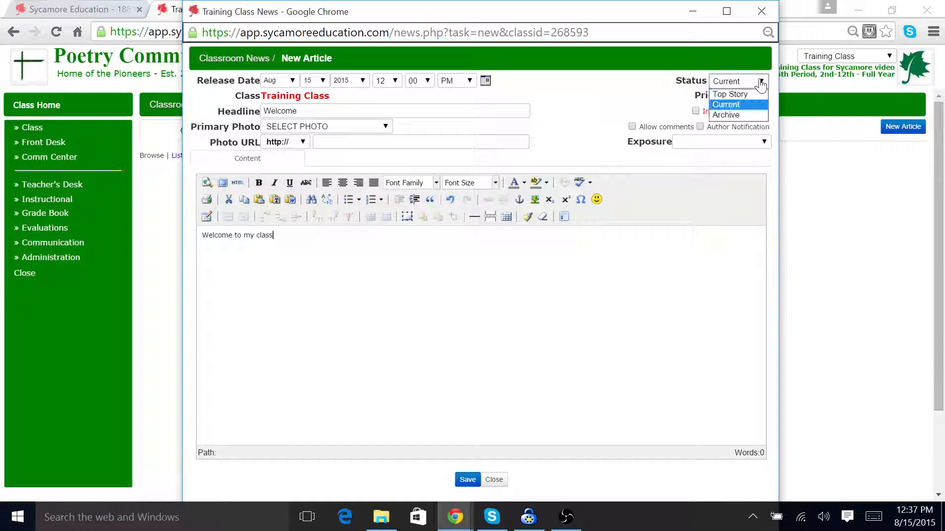
click(761, 82)
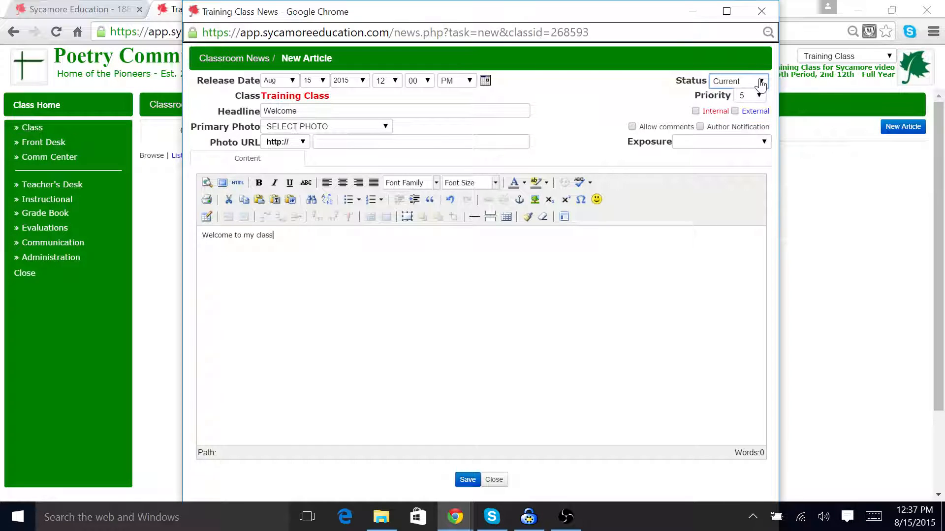
click(765, 143)
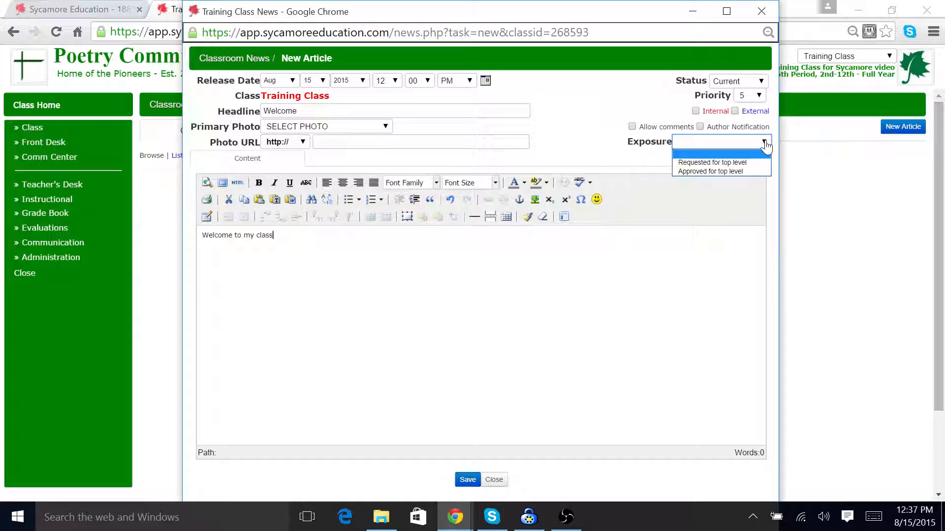
click(765, 143)
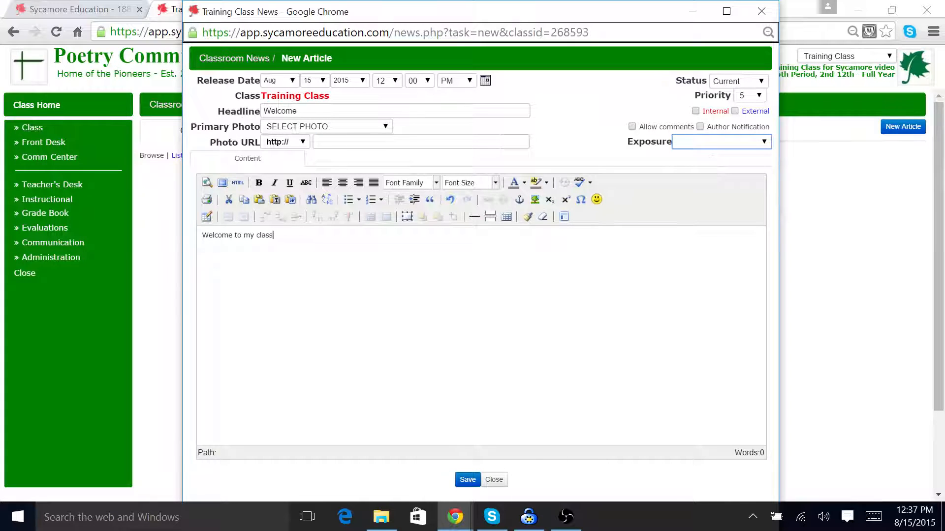
Step: Save the Welcome article and return to the class home page
click(466, 480)
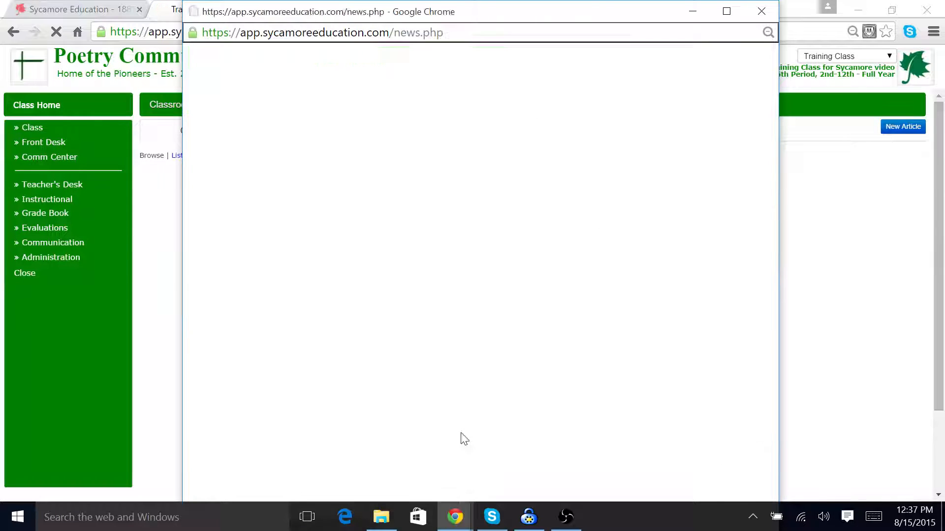
click(49, 108)
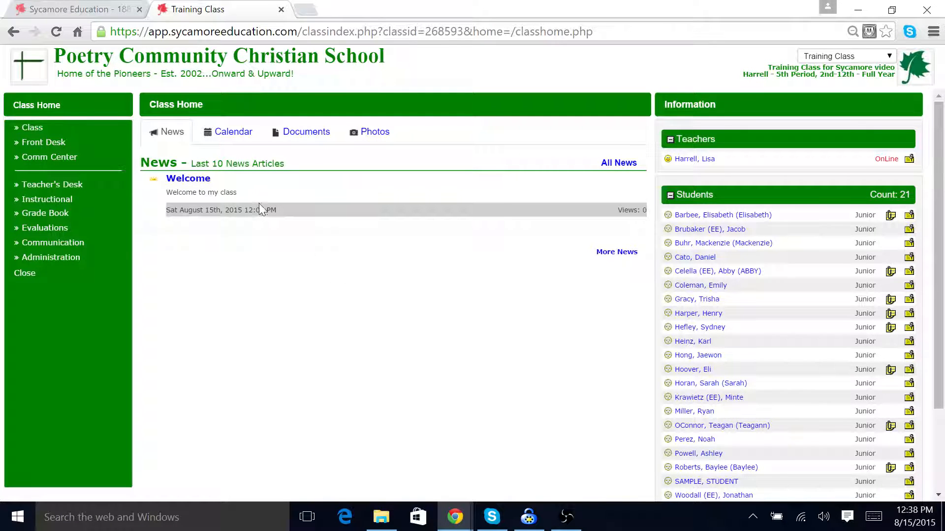
Step: Review the posted Welcome article, opening its view and its edit form from the news list and closing both without changes
click(194, 183)
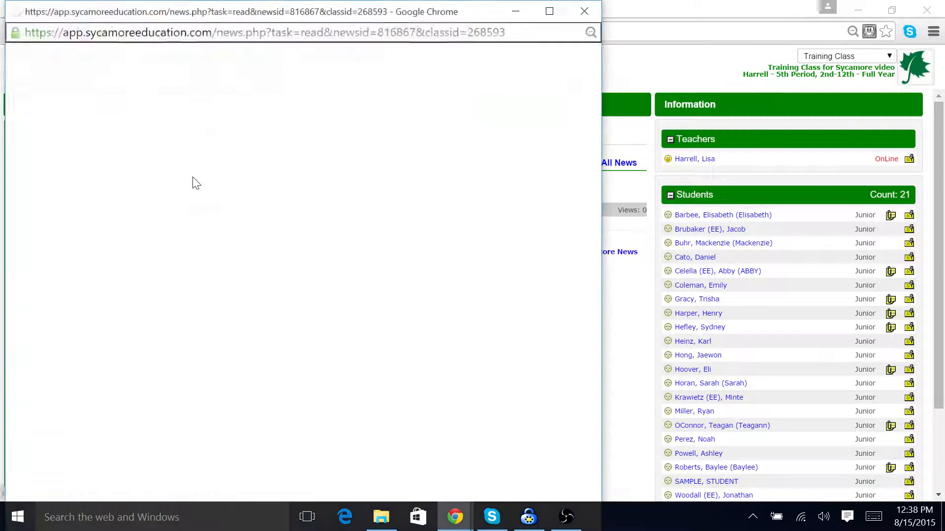
click(595, 12)
click(621, 167)
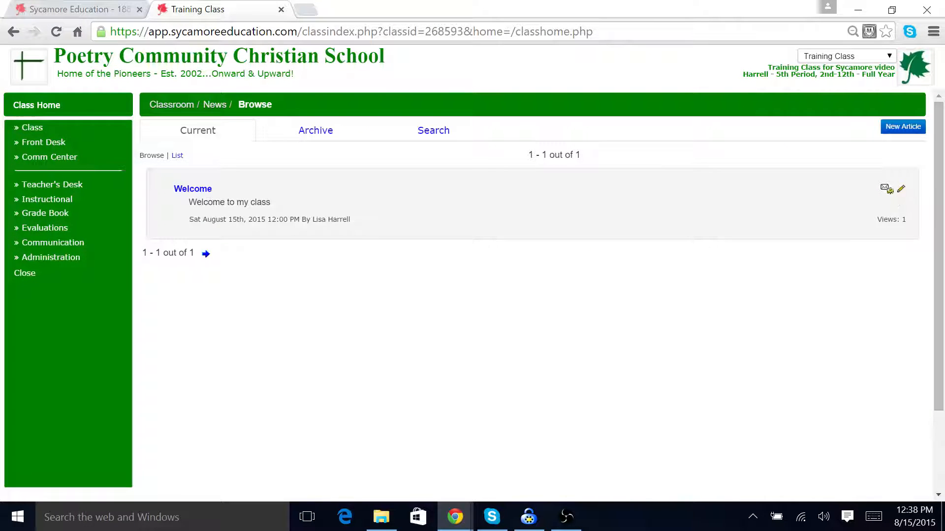
click(901, 192)
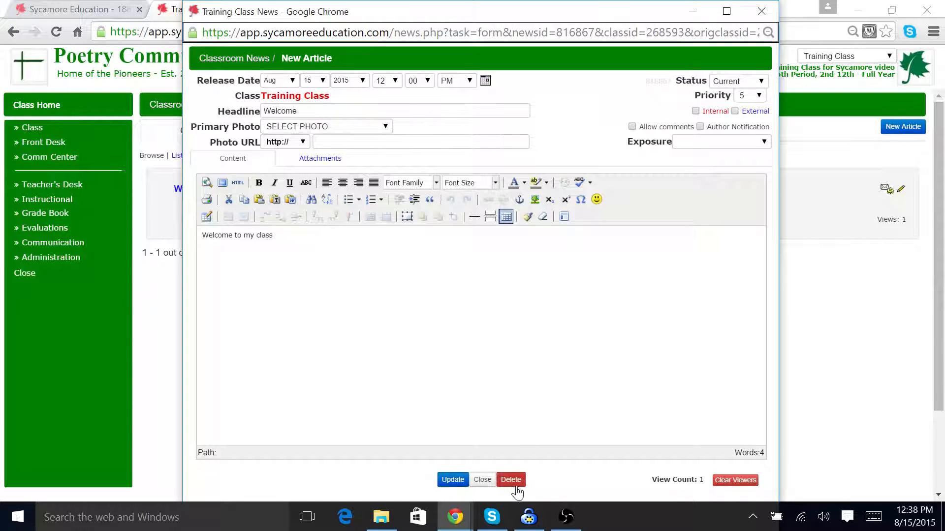
click(761, 11)
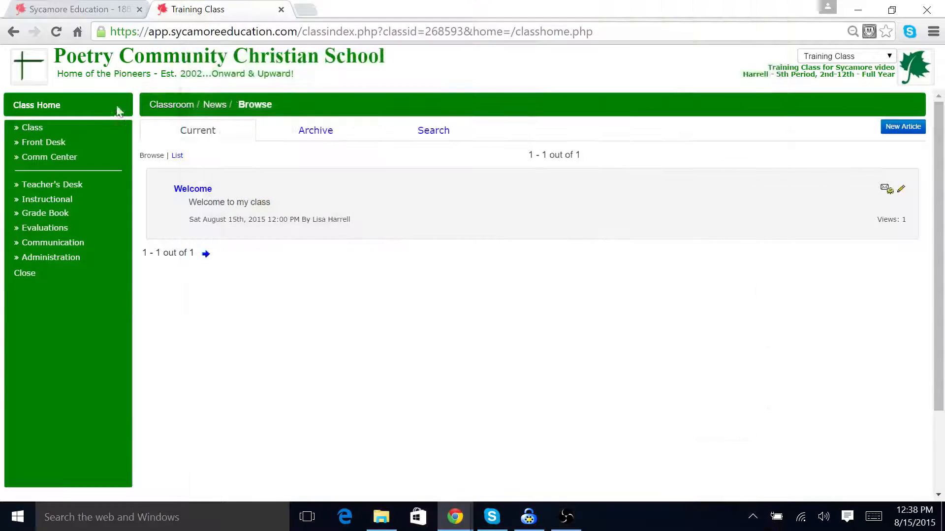
Step: Open the Training Class calendar's full month view from the class home page
click(54, 107)
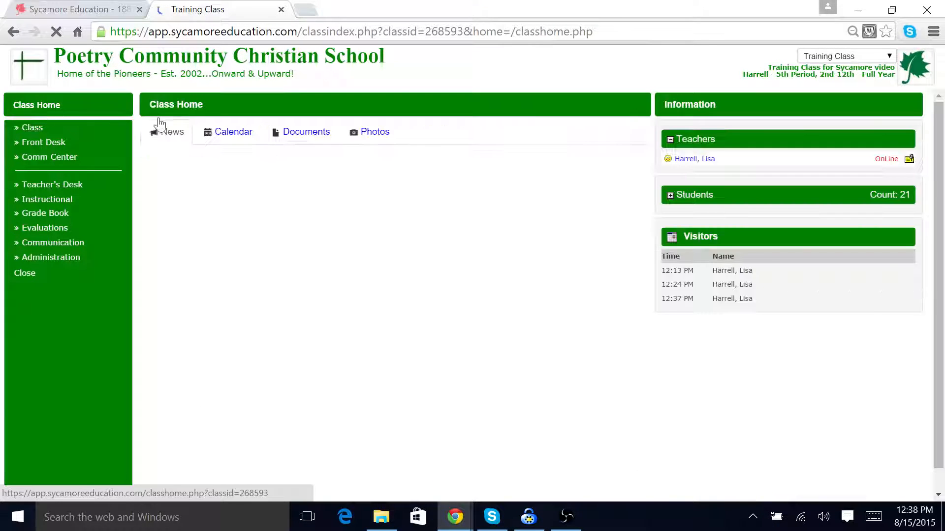
click(237, 133)
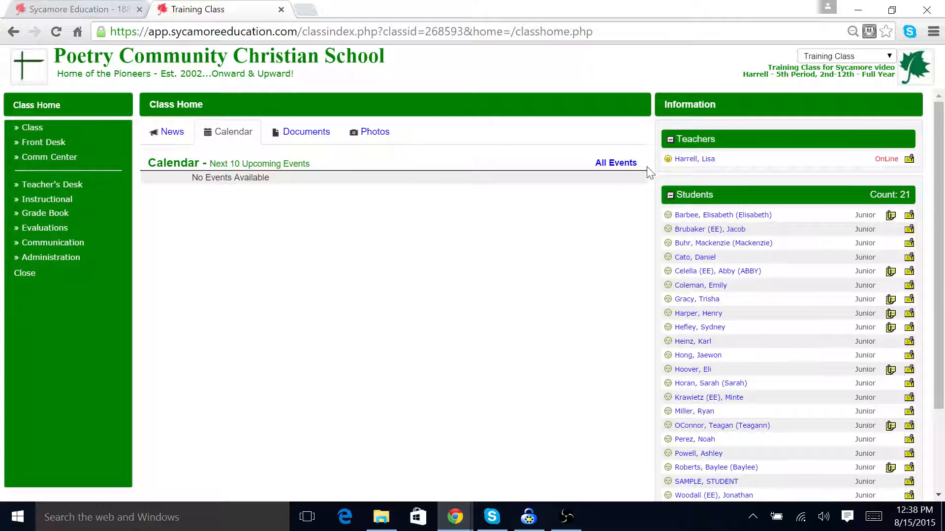
click(616, 164)
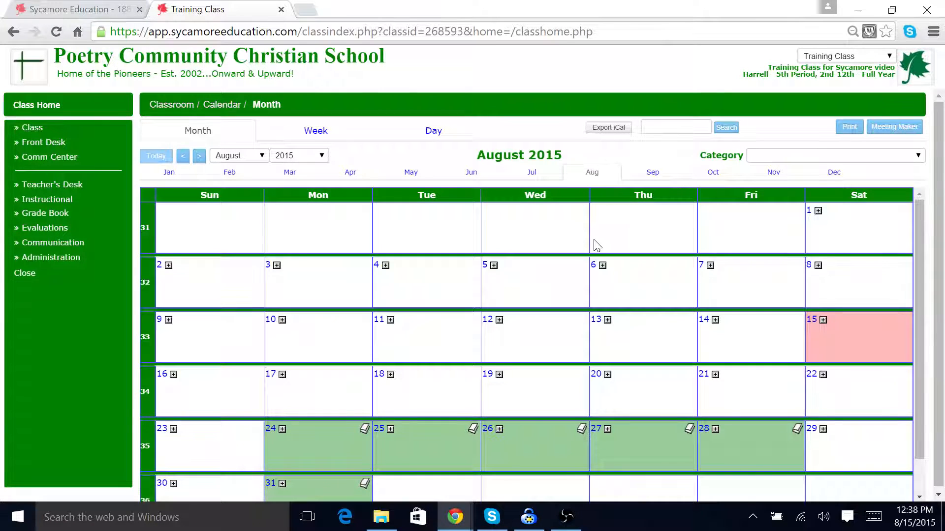
Step: Try to create an event titled Get to Know you Mixer on August 24
click(282, 430)
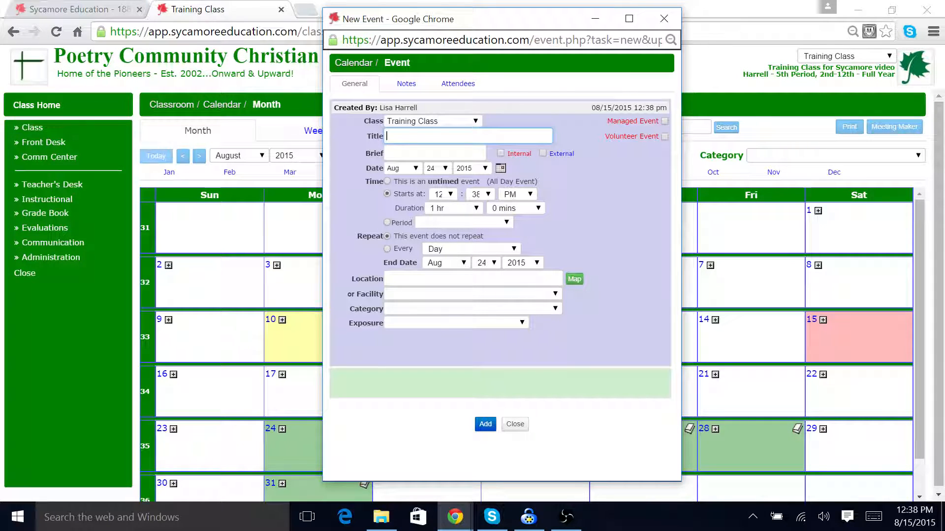
text(Get to Know you Mixer)
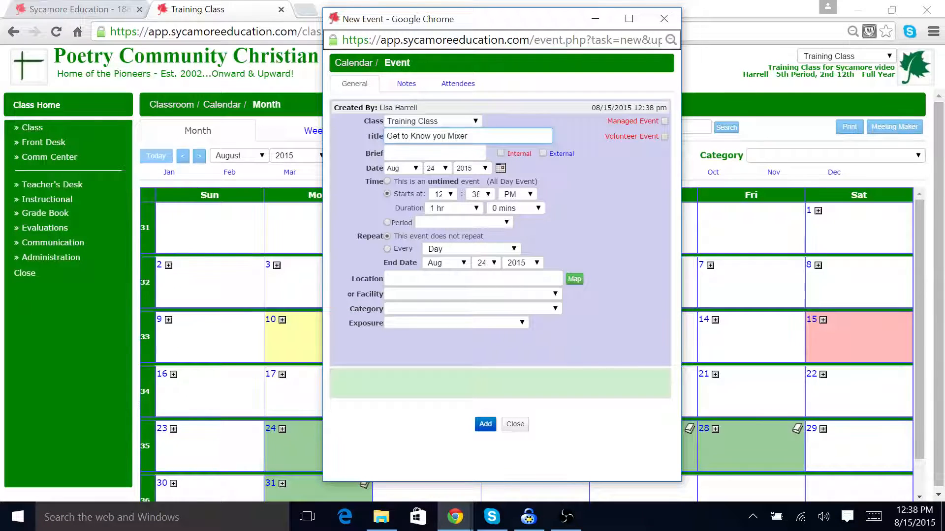
key(Return)
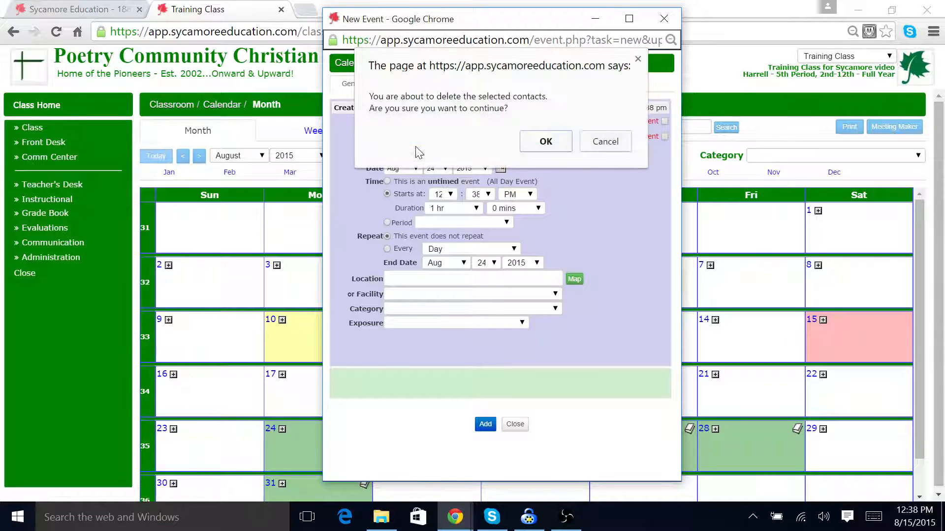
click(545, 142)
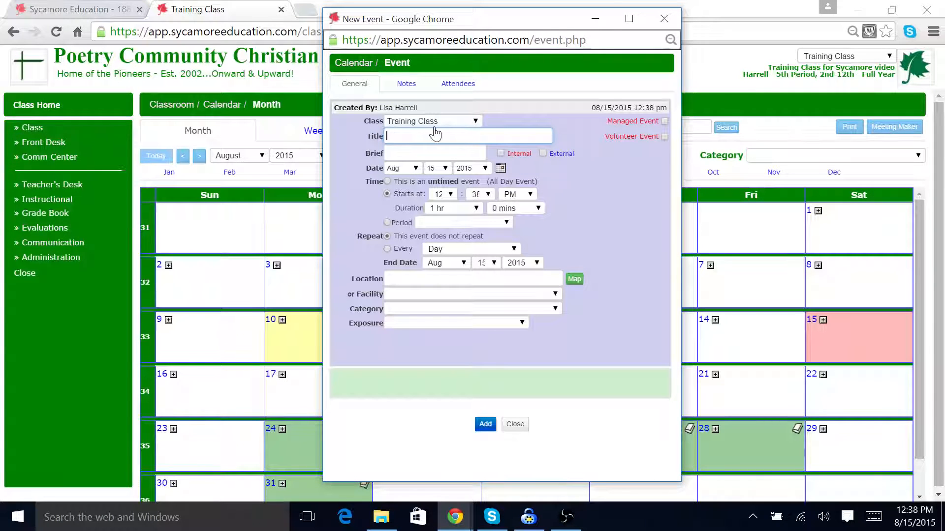
Step: Create the Get to Know you Mixer event on August 15 and close the event dialog
text(Get to Know you Mixer)
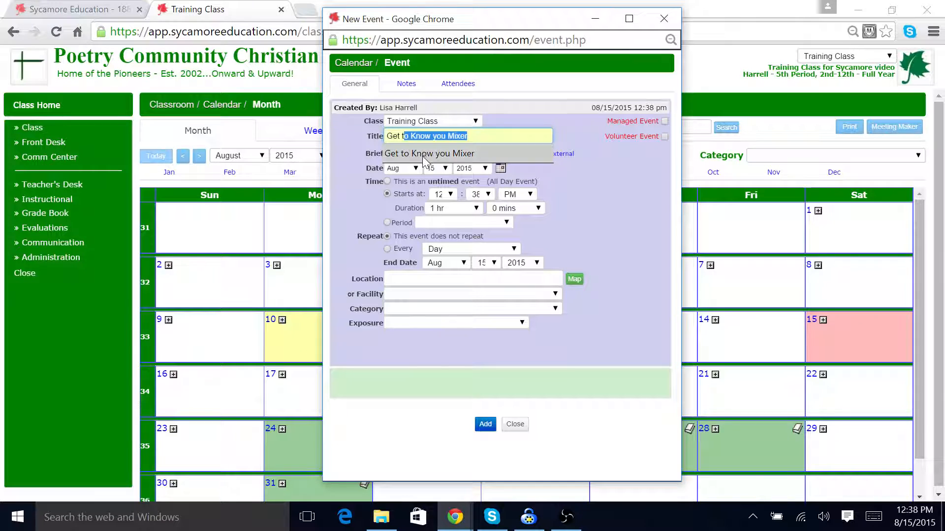
click(426, 156)
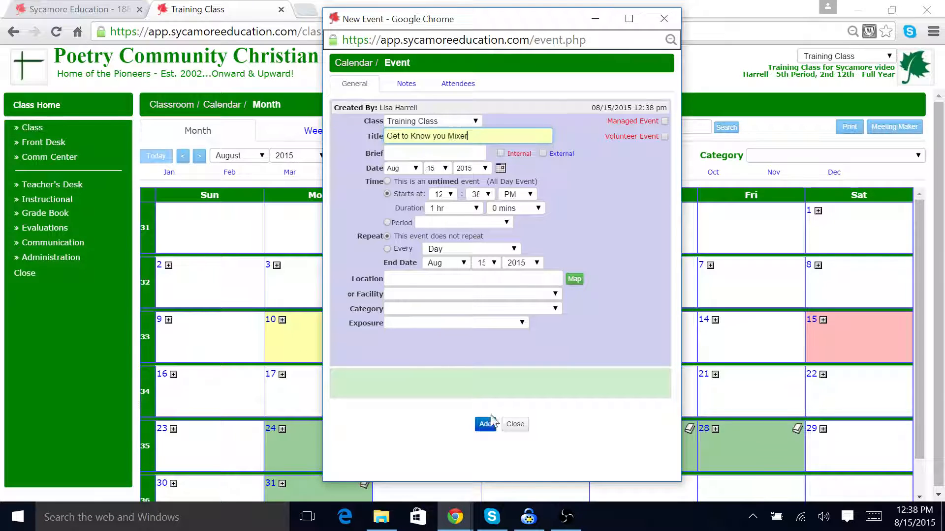
click(485, 424)
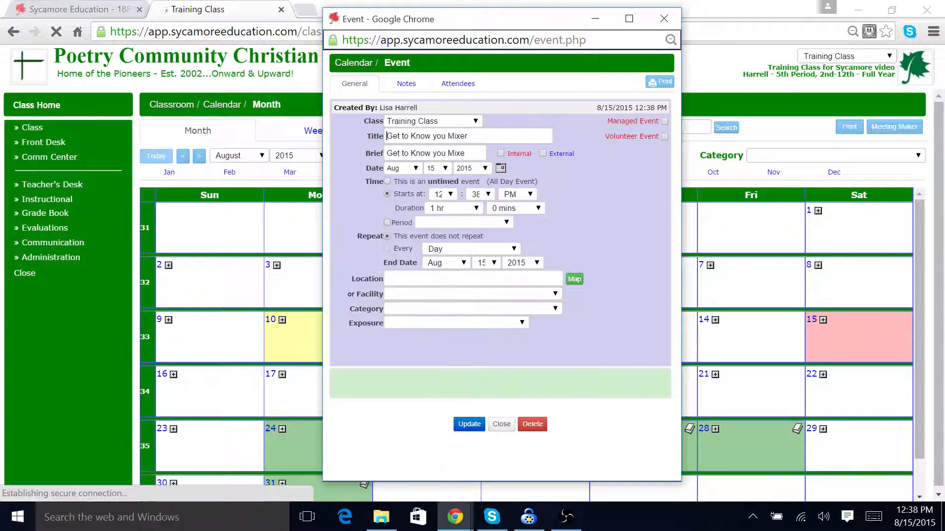
click(502, 424)
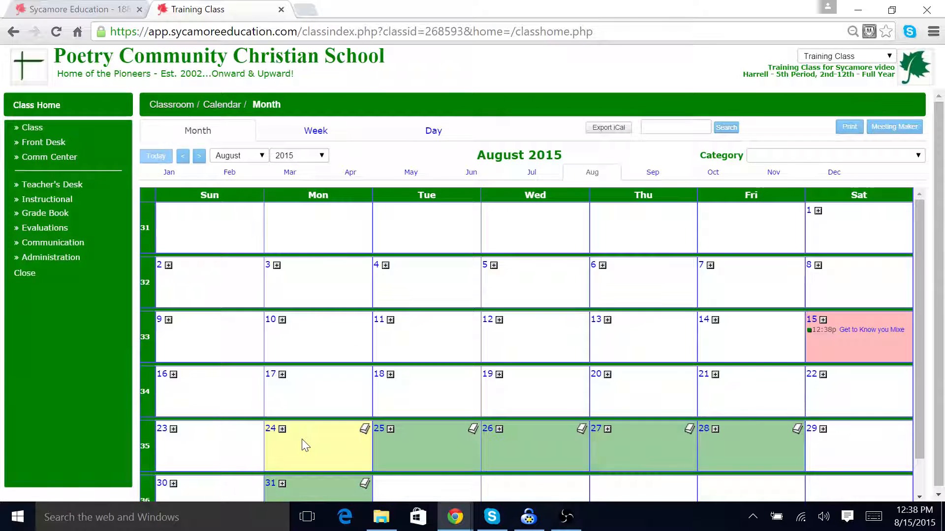
Step: Check the new event in the class home calendar list and reopen the full calendar
scroll(302, 438, down, 1)
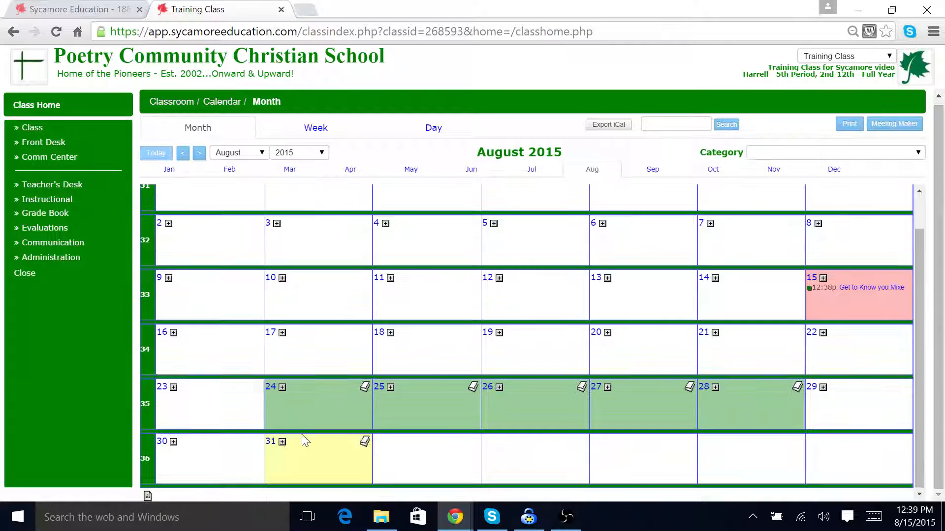
click(46, 108)
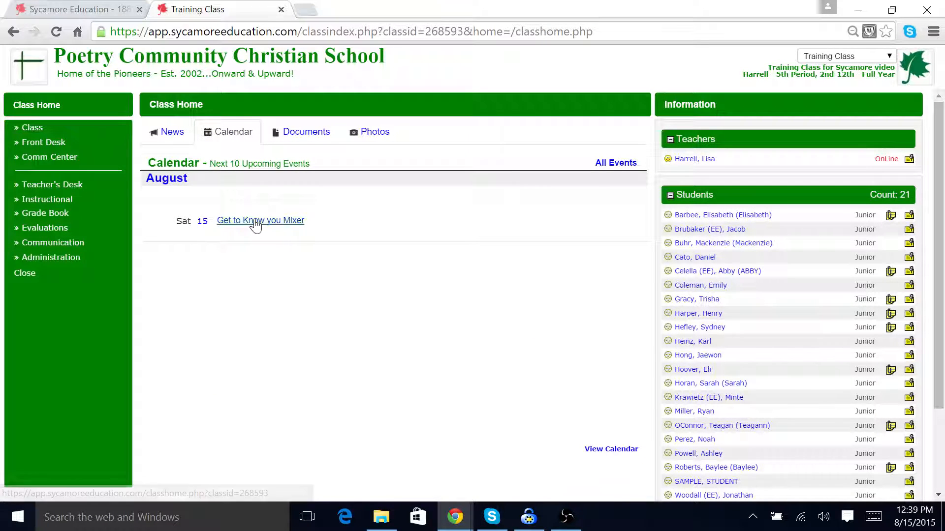
click(615, 164)
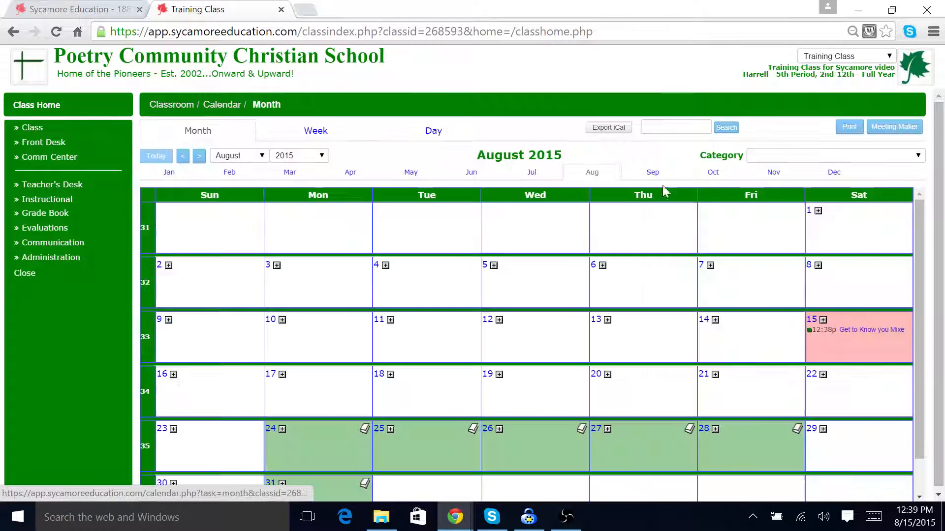
Step: Move the Get to Know you Mixer event to August 24, update it and close the dialog
click(857, 332)
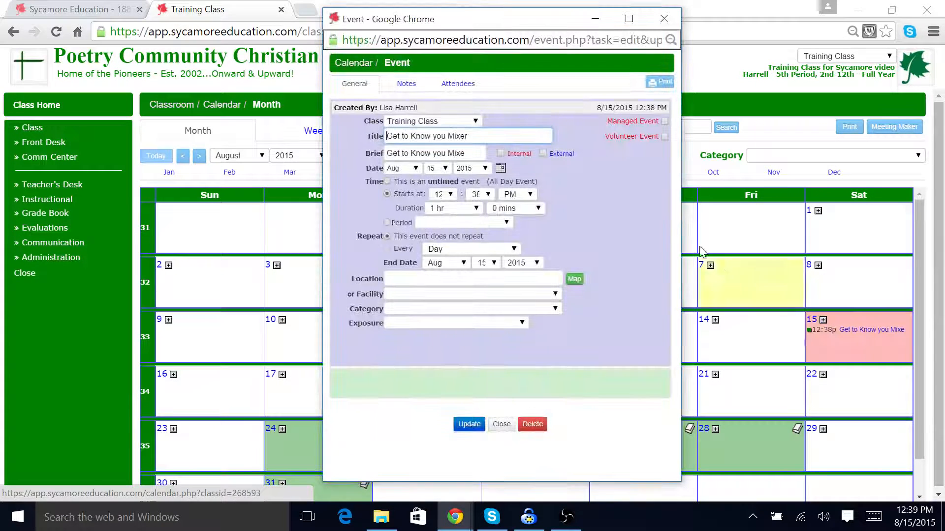
click(500, 168)
click(528, 276)
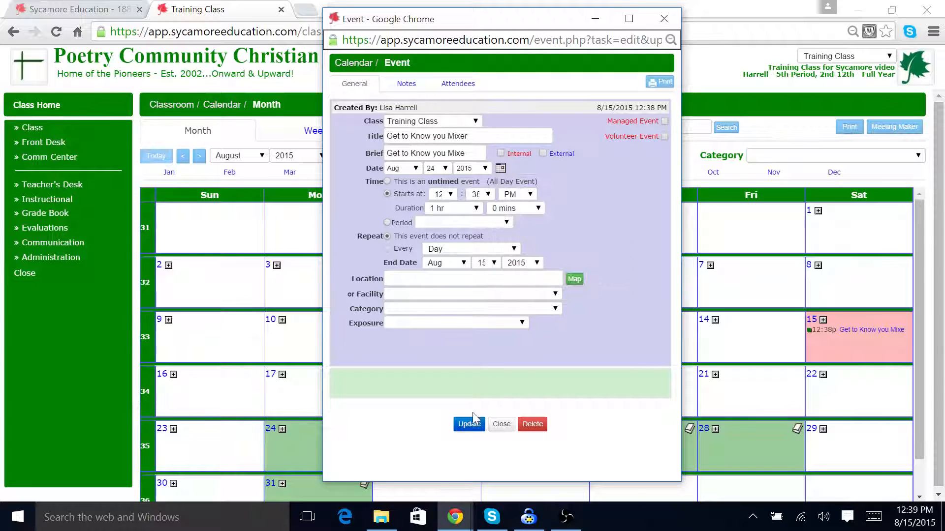
click(469, 424)
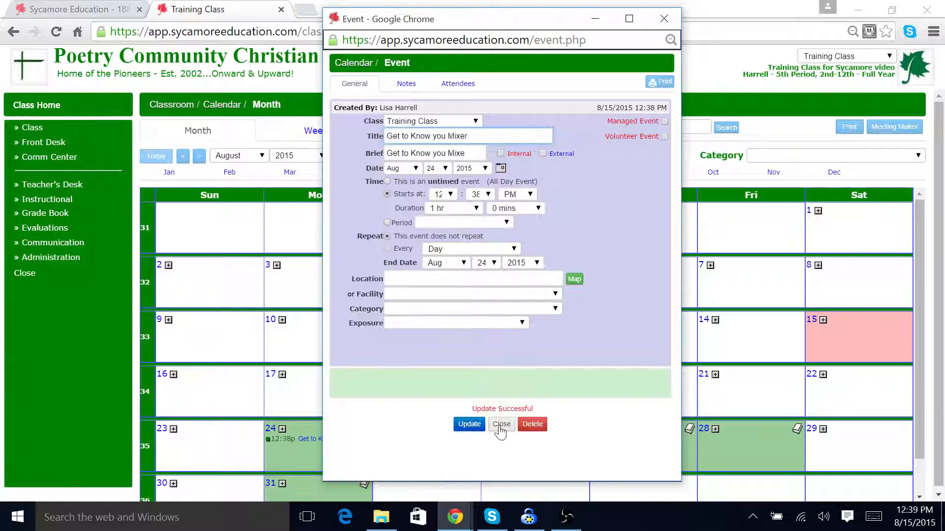
click(501, 424)
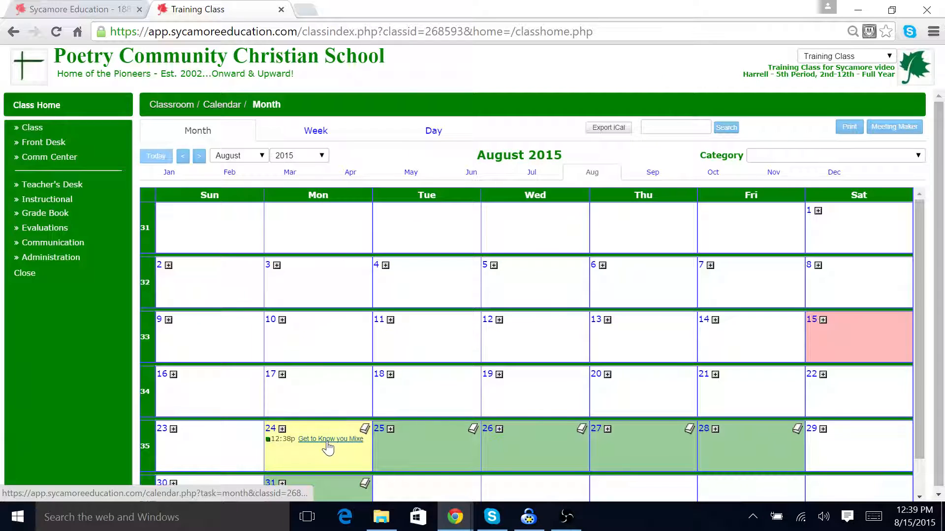
Step: Open the class's full documents folder and start uploading a file
click(22, 106)
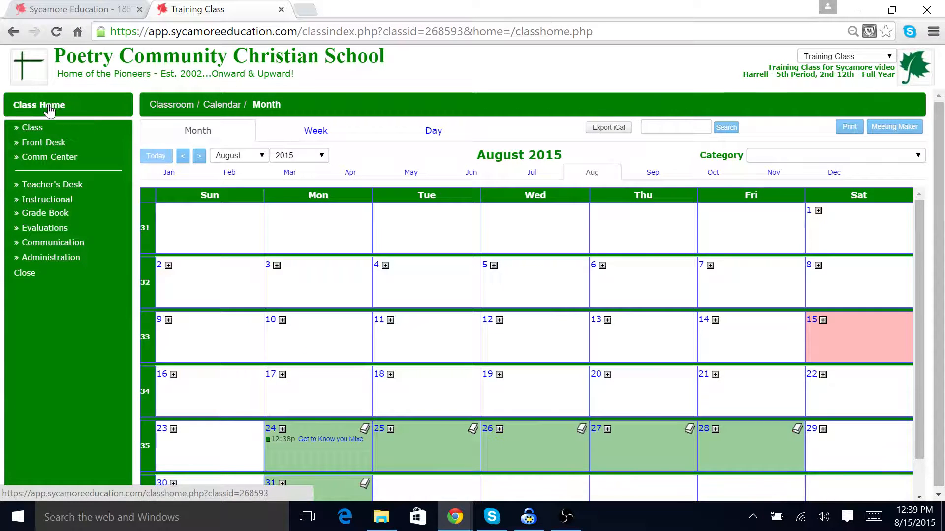
click(317, 133)
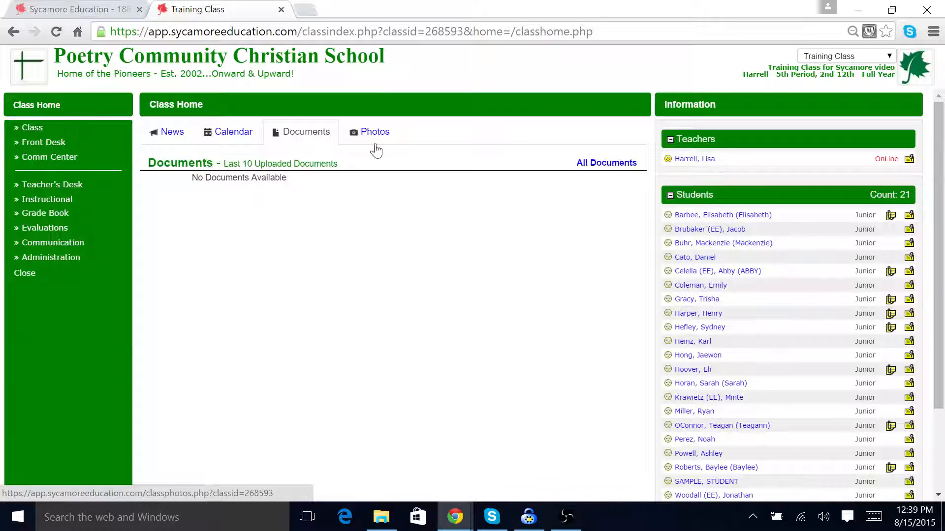
click(615, 165)
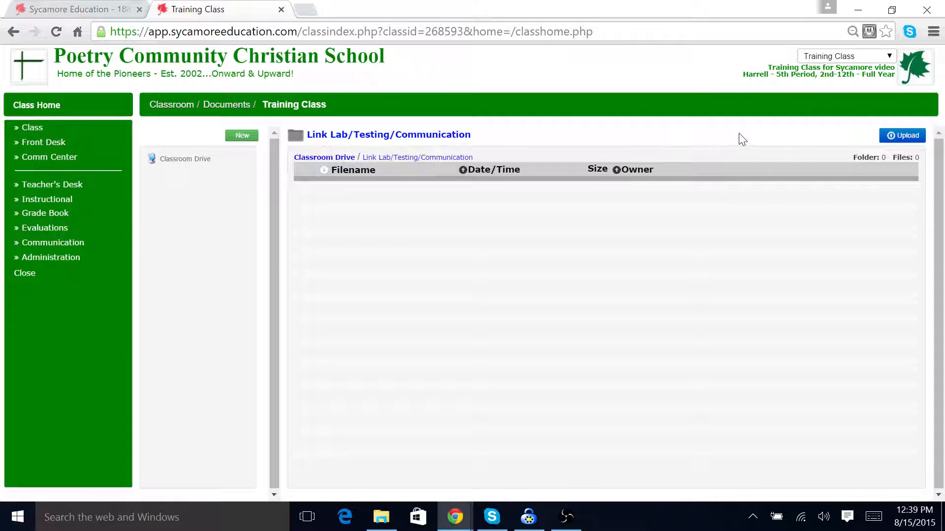
click(903, 138)
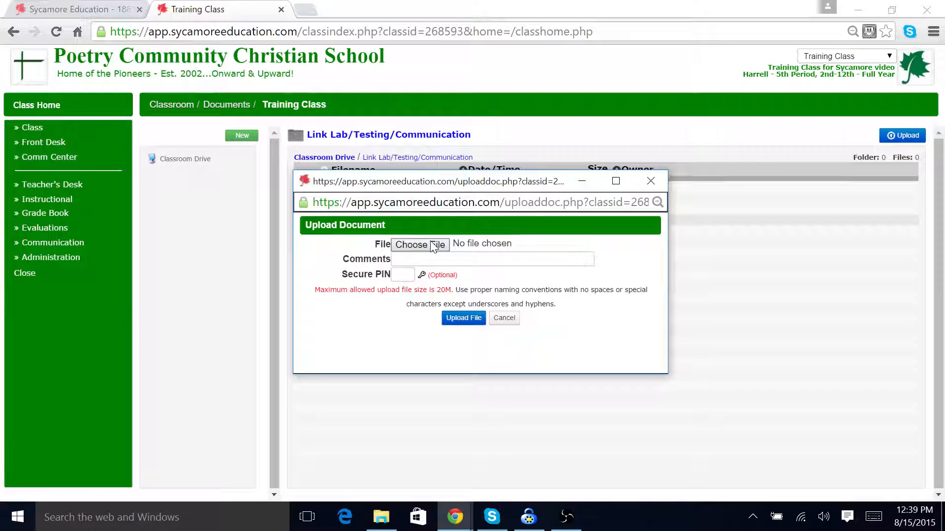
click(427, 244)
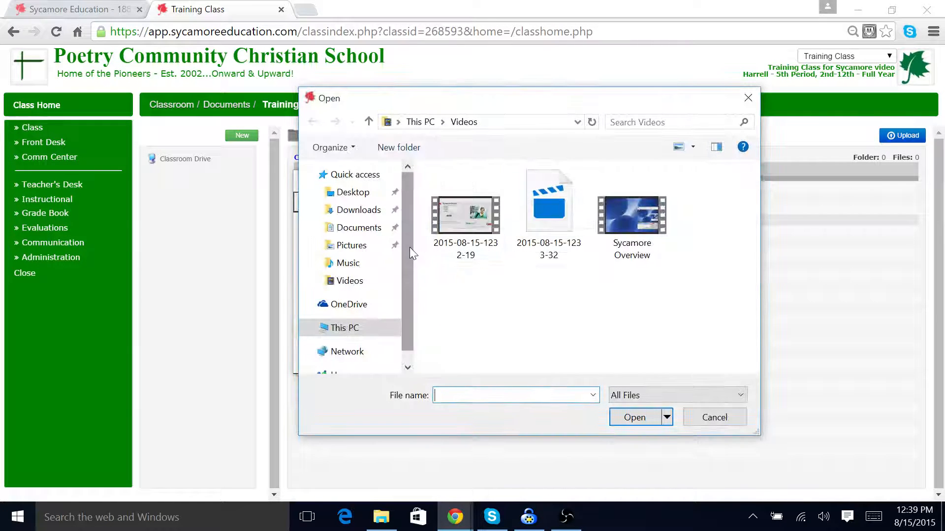
Step: Upload Christian Soldiers cover sheet from the Documents > Poetry 2007 folder to the classroom drive
click(369, 229)
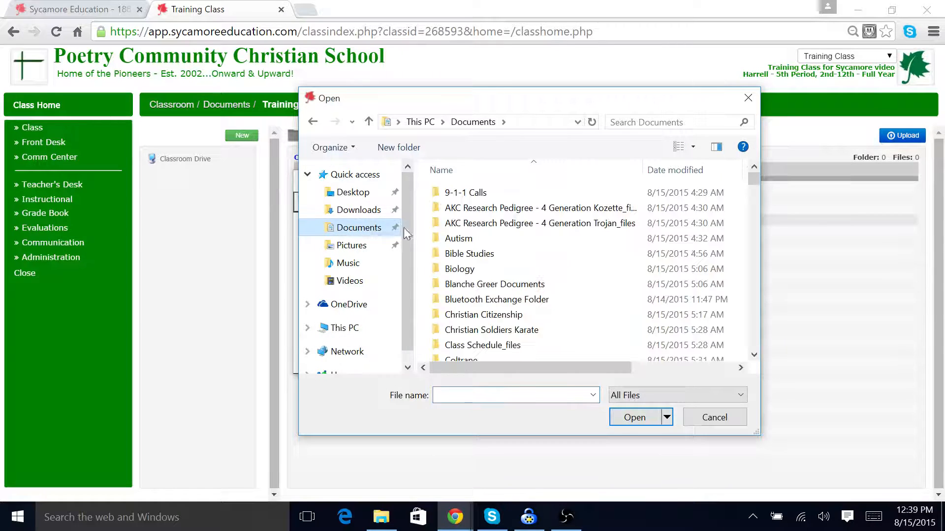
scroll(537, 271, down, 4)
scroll(540, 279, down, 5)
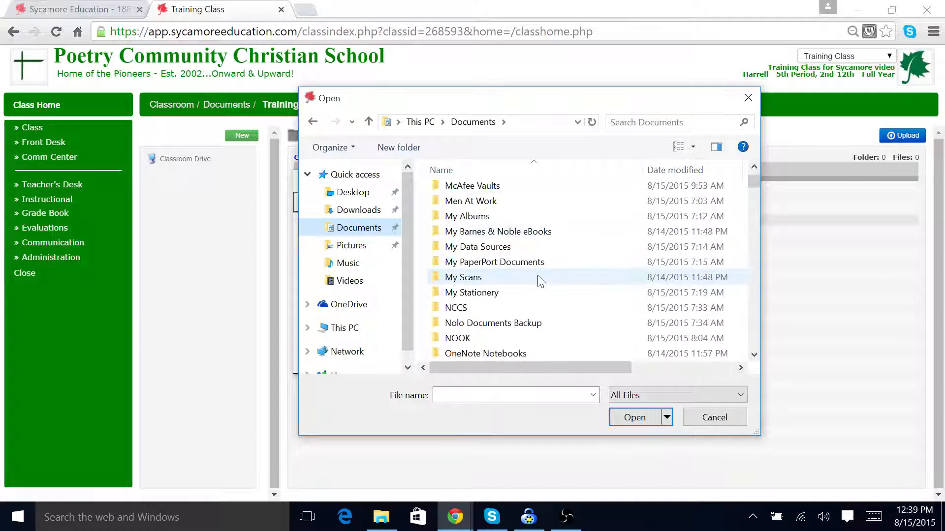
double_click(486, 307)
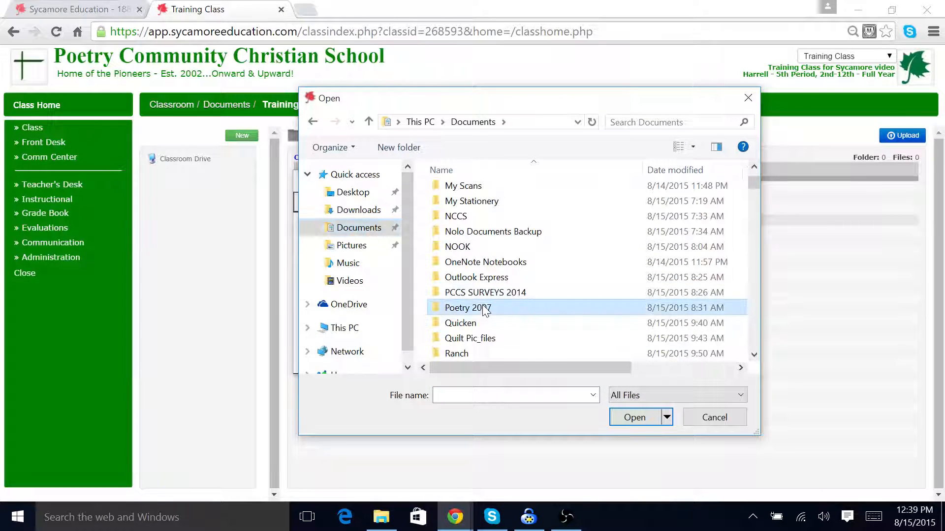
scroll(541, 303, down, 6)
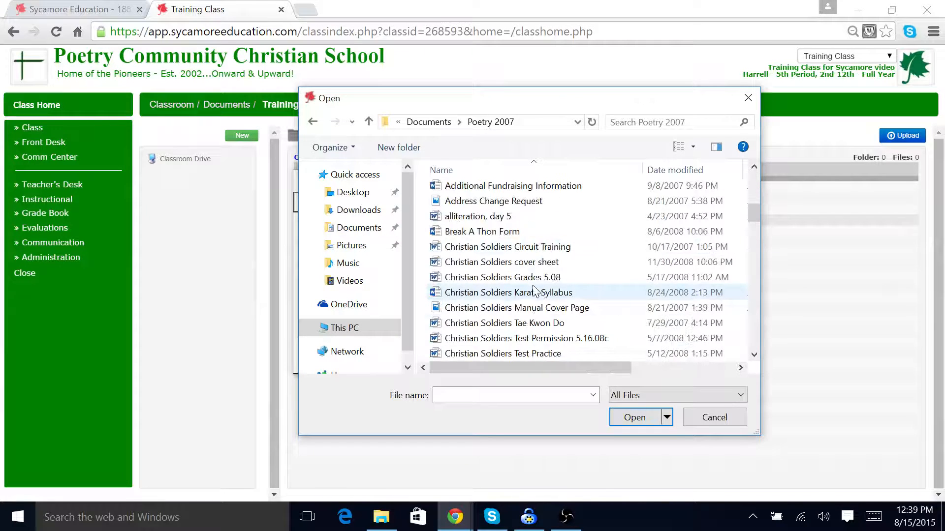
click(535, 263)
click(634, 418)
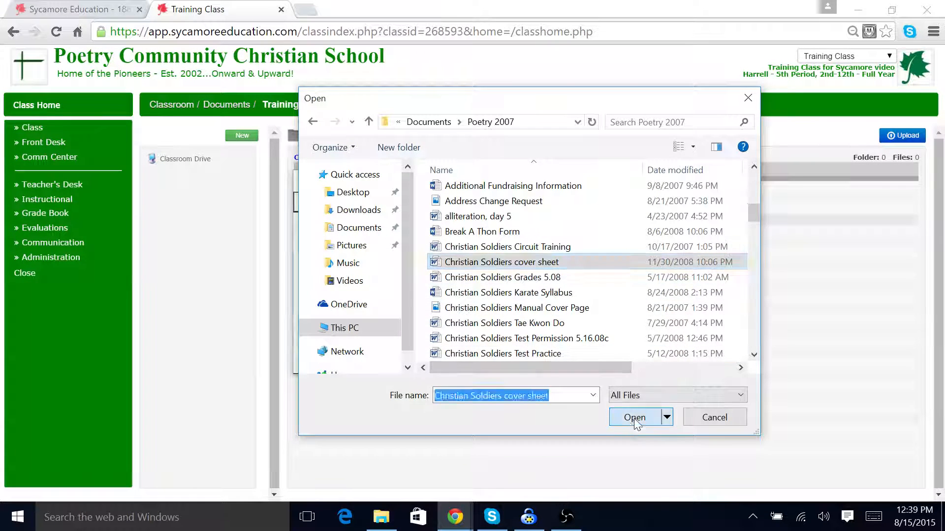
click(463, 310)
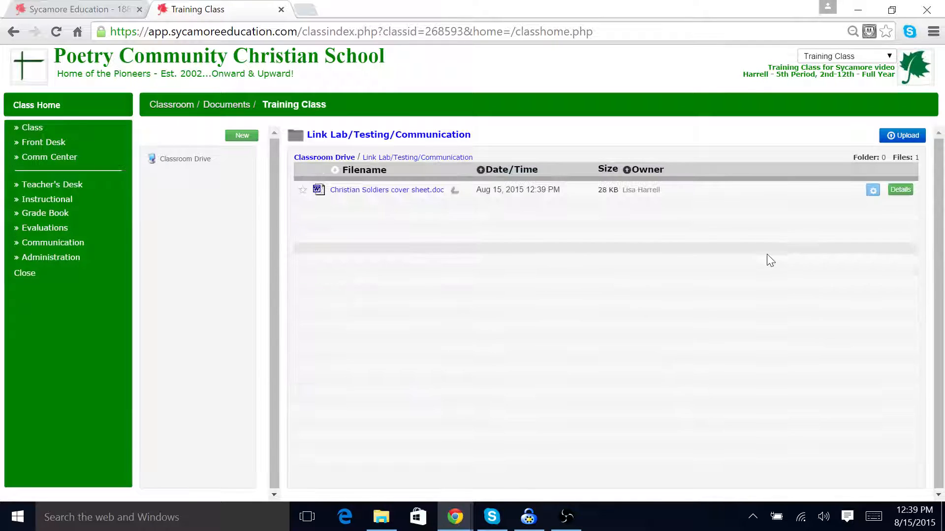
Step: Set the Christian Soldiers cover sheet to be highlighted on the homepage, update it and close the properties
click(900, 191)
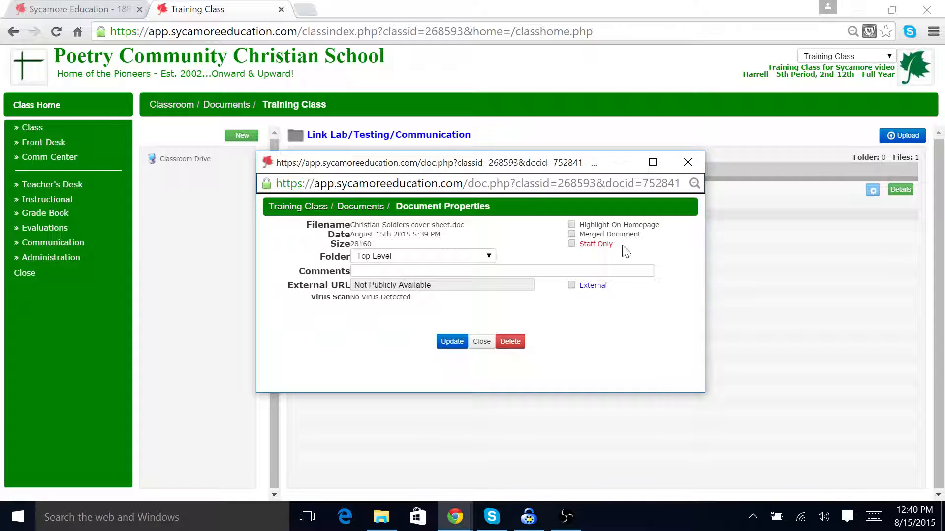
click(572, 225)
click(489, 261)
click(490, 262)
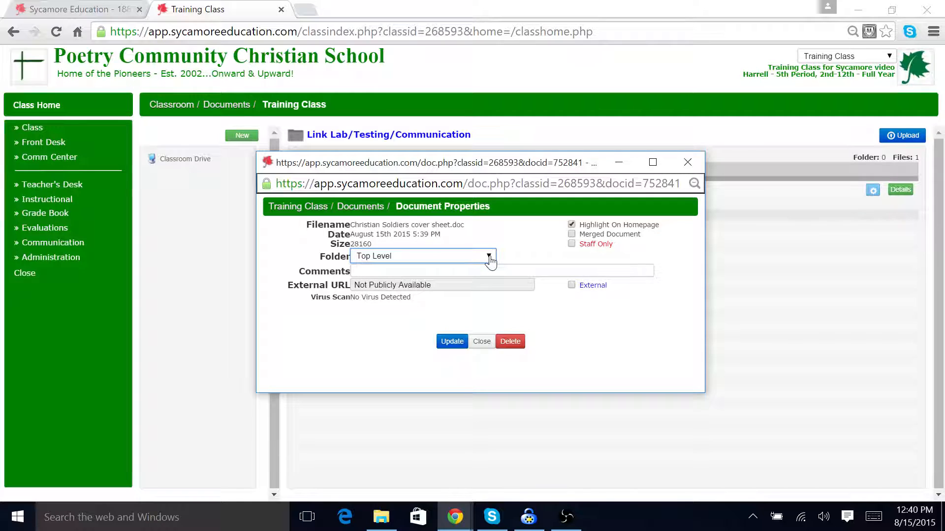
click(454, 348)
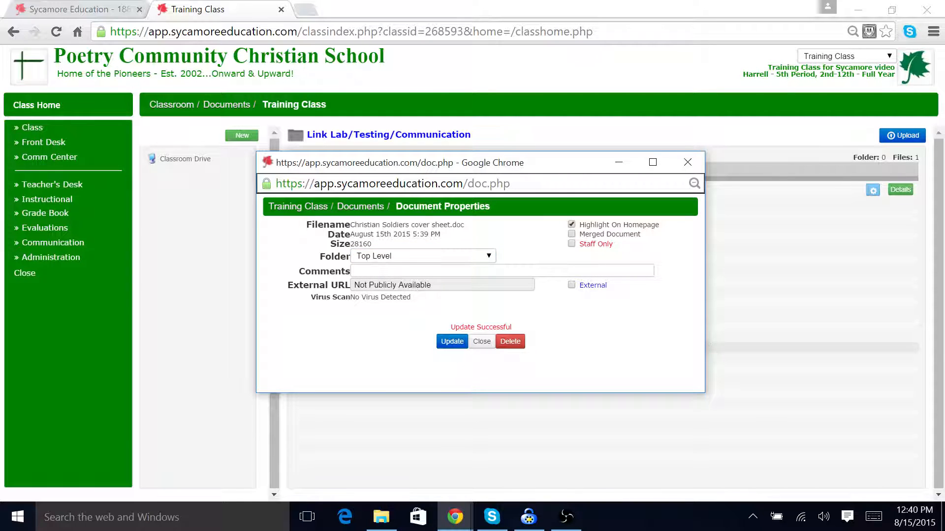
click(482, 342)
Step: Create a new top-level folder named Required forms on the classroom drive
click(237, 136)
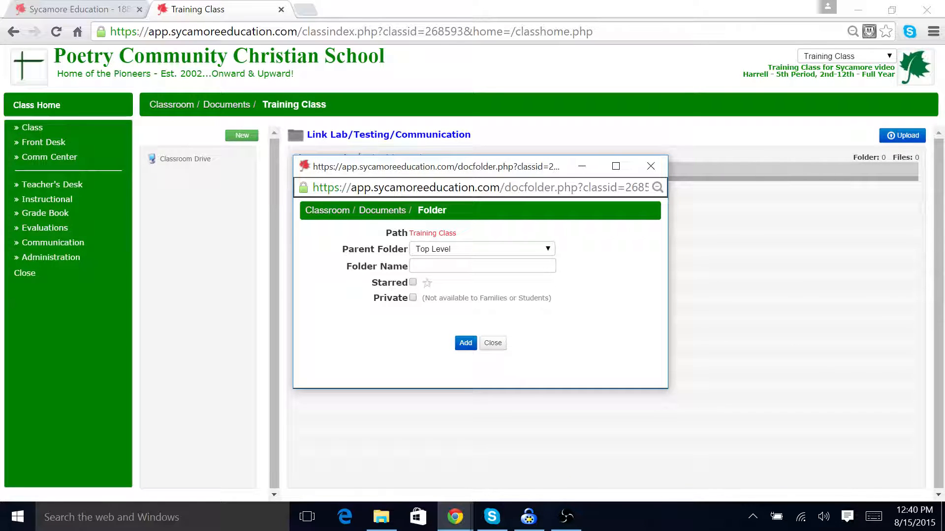
click(481, 266)
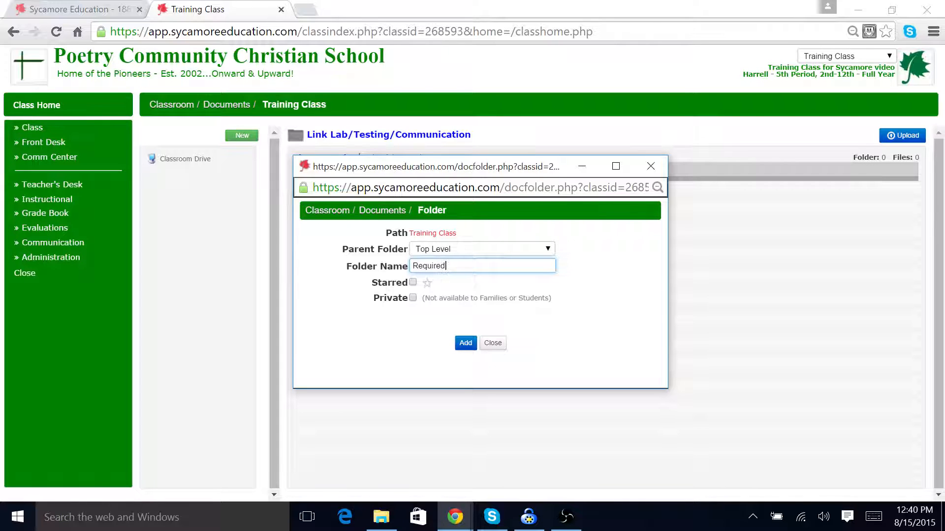
text(Required forms)
key(Return)
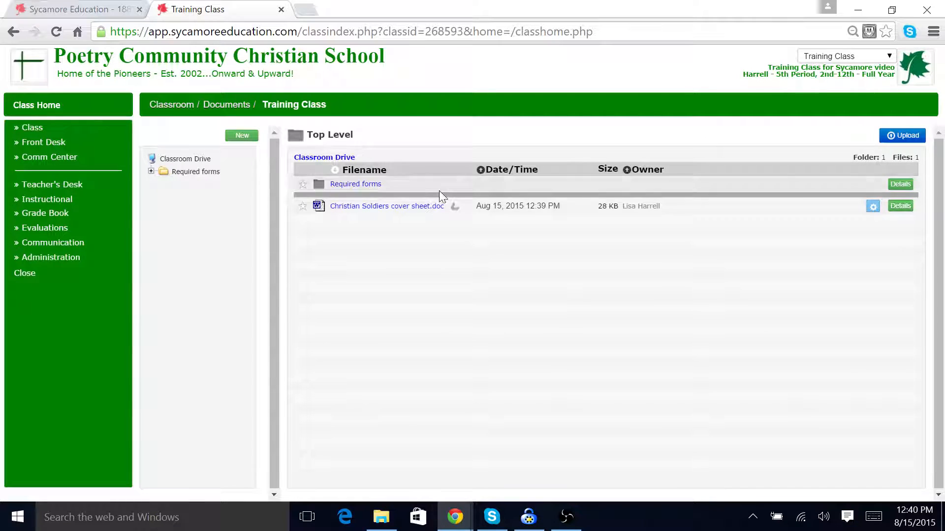
Step: Move the Christian Soldiers cover sheet into the Required forms folder and close its properties
click(900, 206)
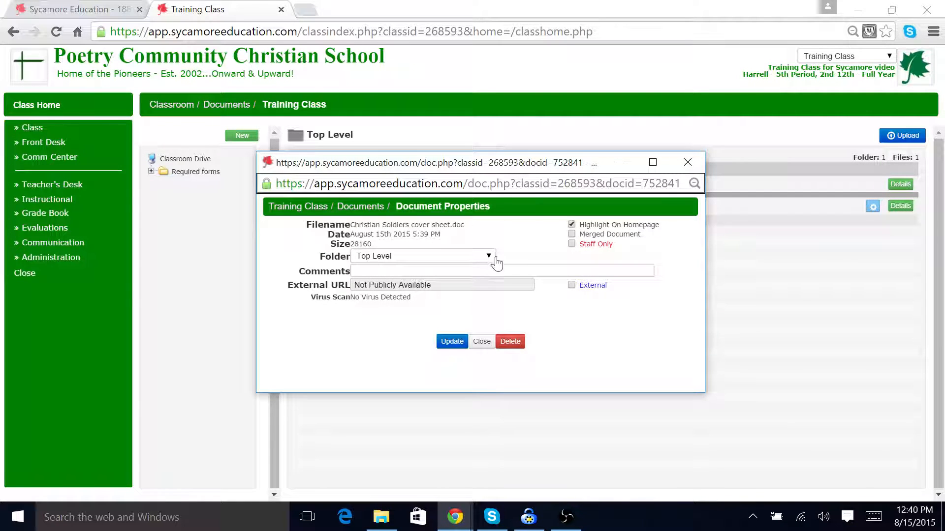
click(489, 257)
click(442, 274)
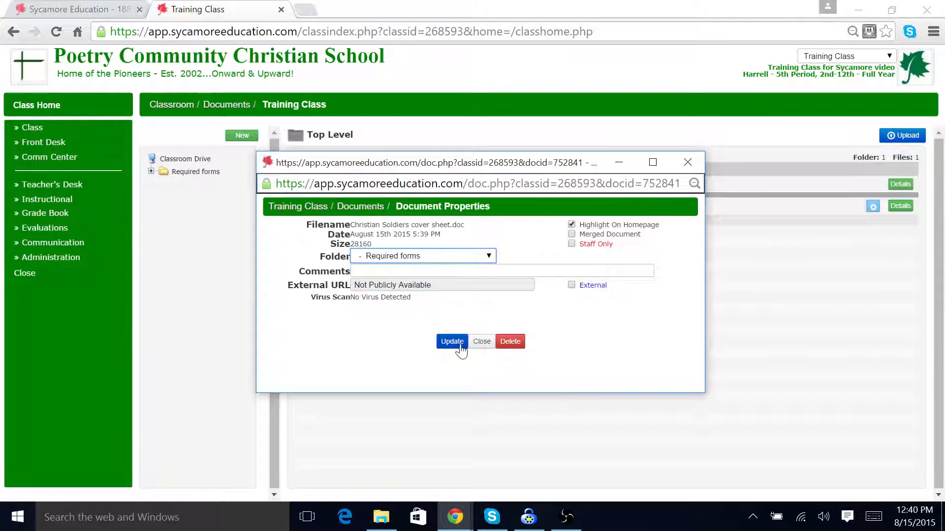
click(459, 344)
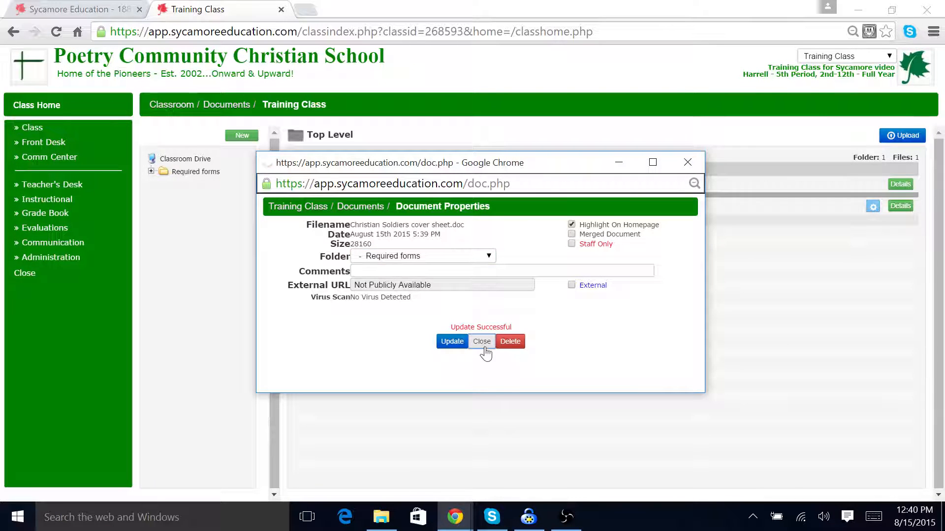
click(484, 348)
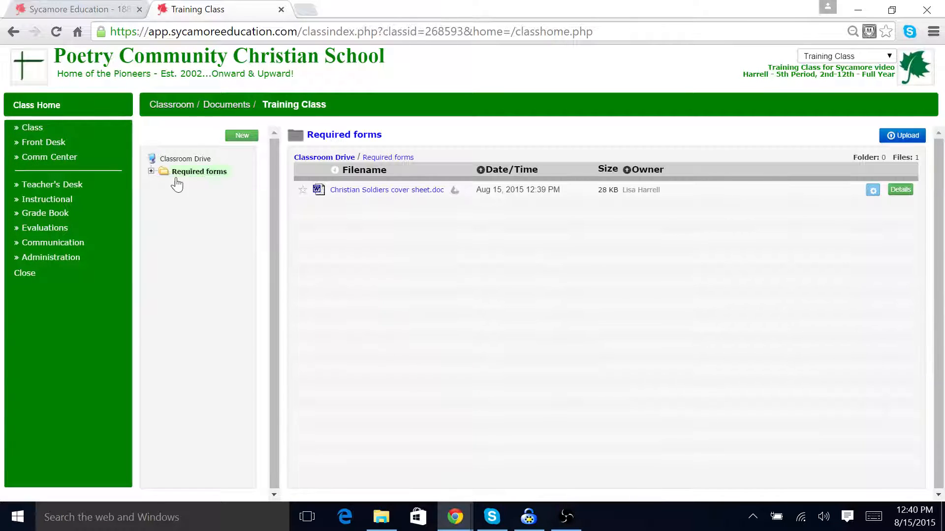
Step: Check the drive's folder tree, then the document highlights on the class home page
click(183, 173)
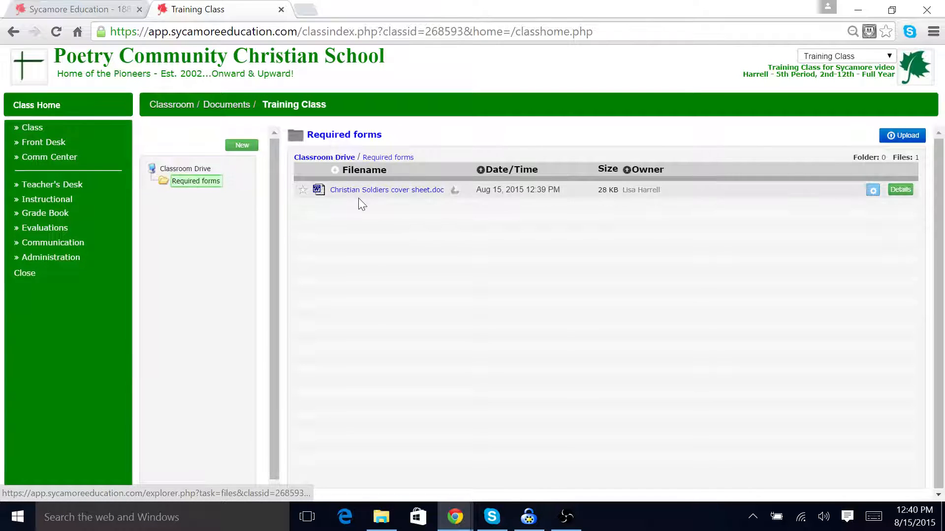
click(165, 170)
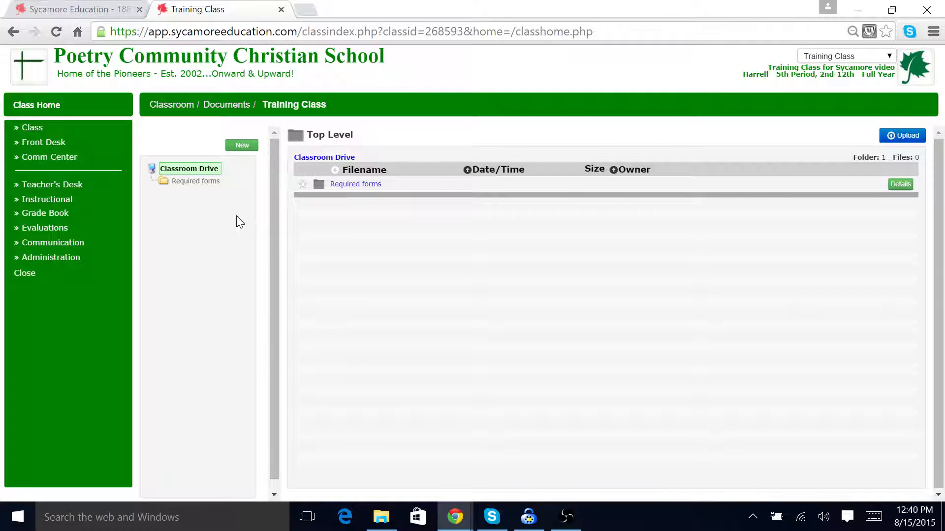
click(57, 110)
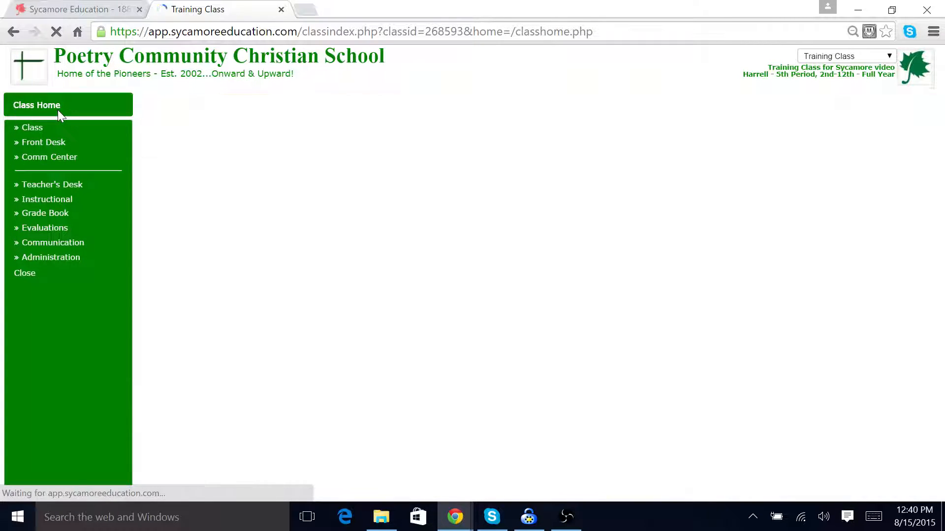
scroll(718, 280, down, 5)
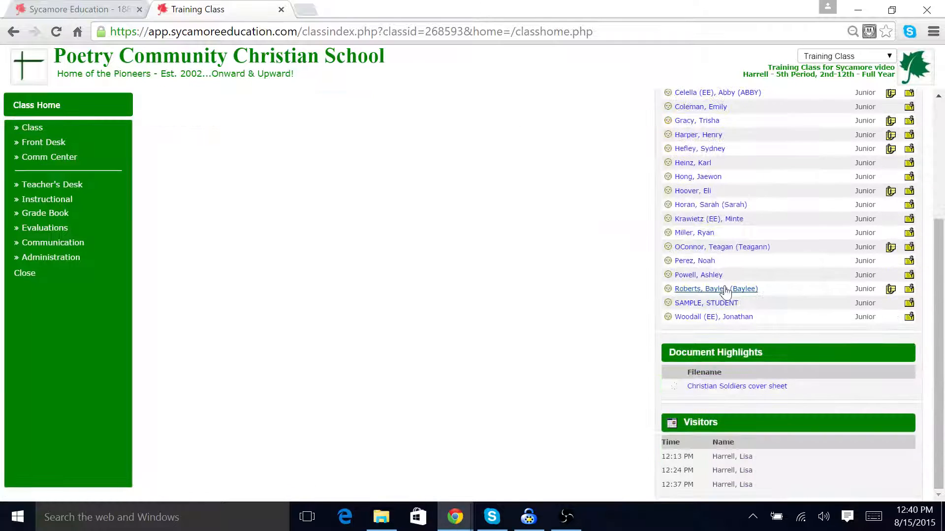
click(738, 389)
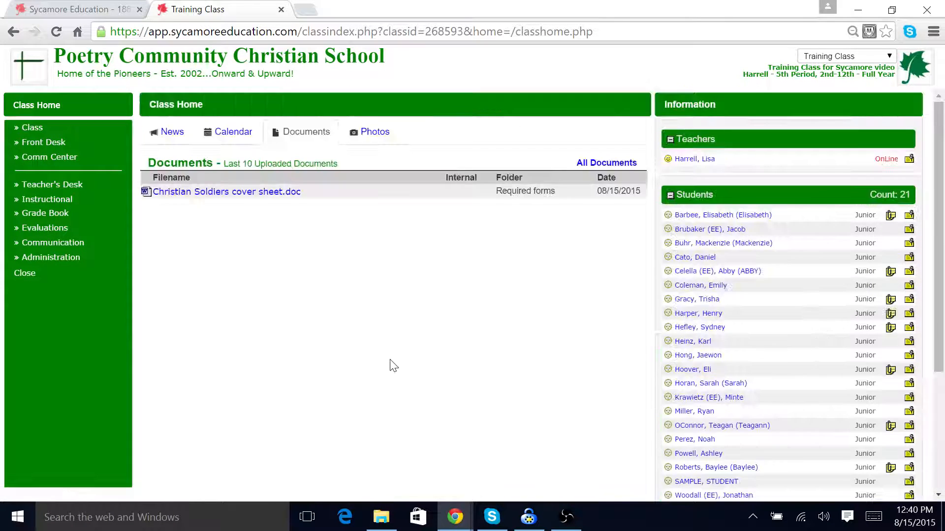
Step: Create a new photo album named Photo Highlights from the class home's photos section
click(367, 133)
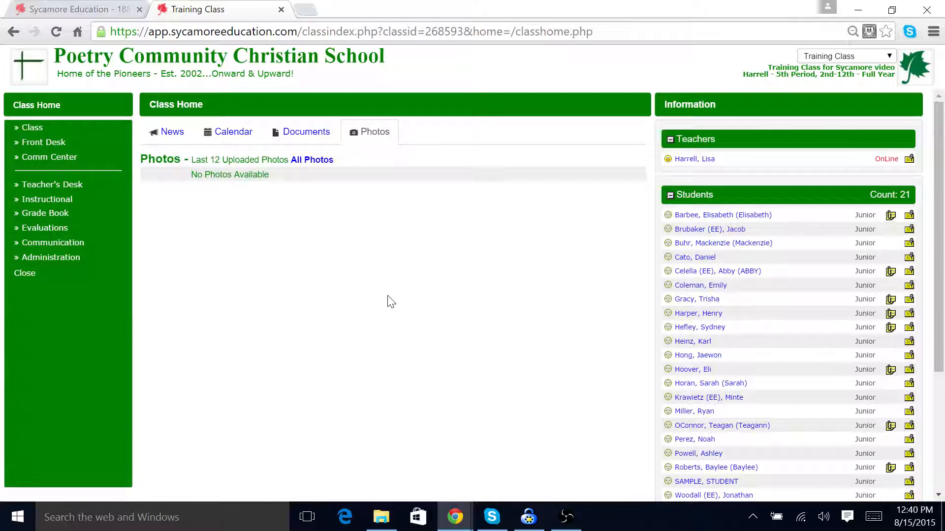
click(308, 162)
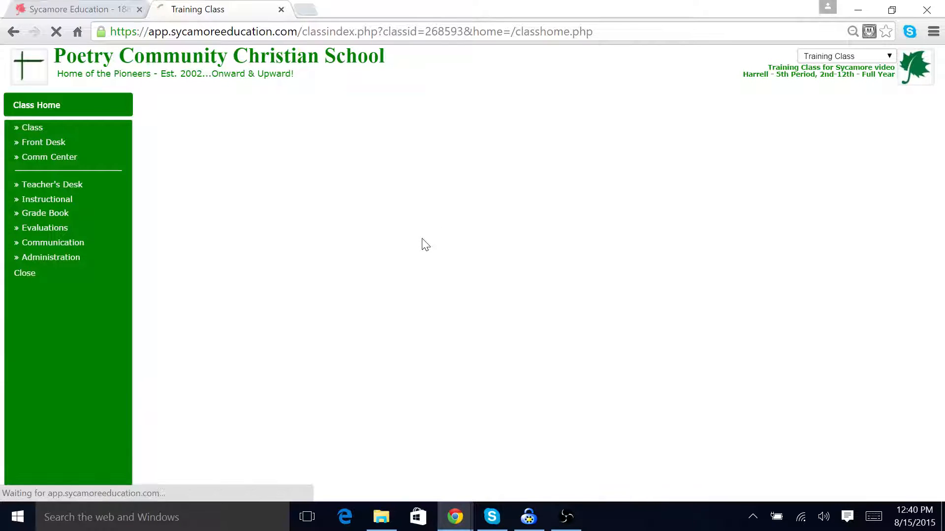
click(904, 129)
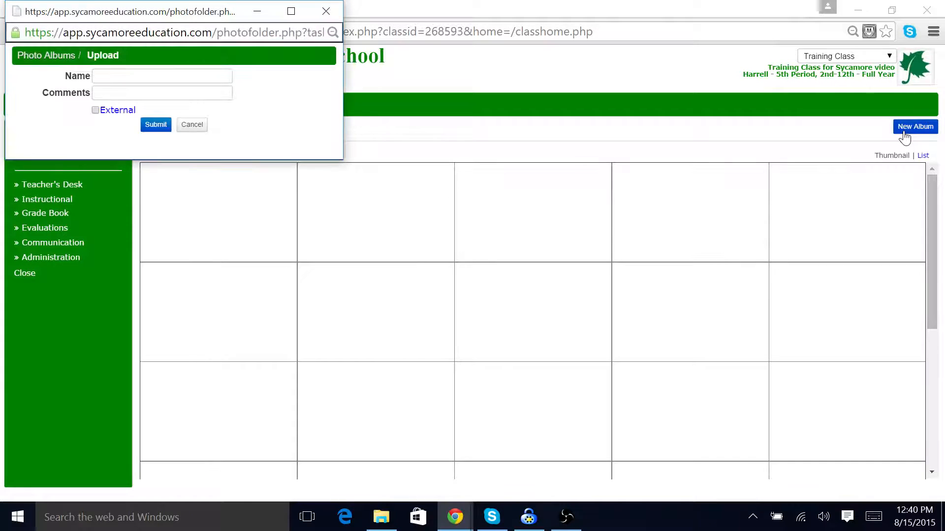
click(163, 76)
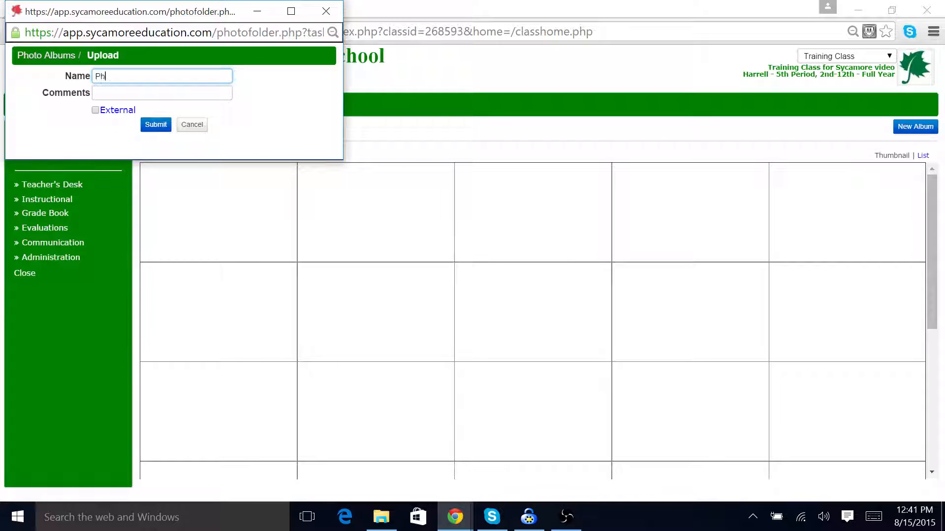
text(Photo Highli)
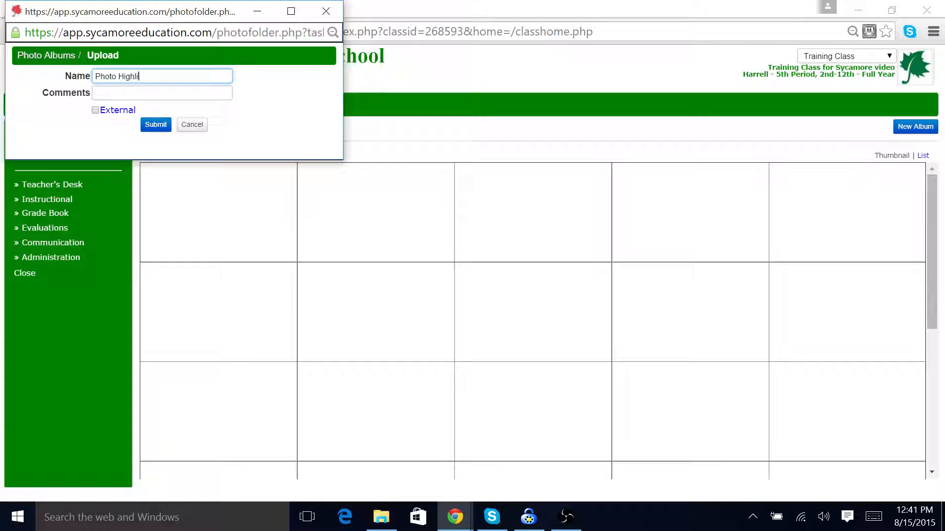
text(ghts)
key(Return)
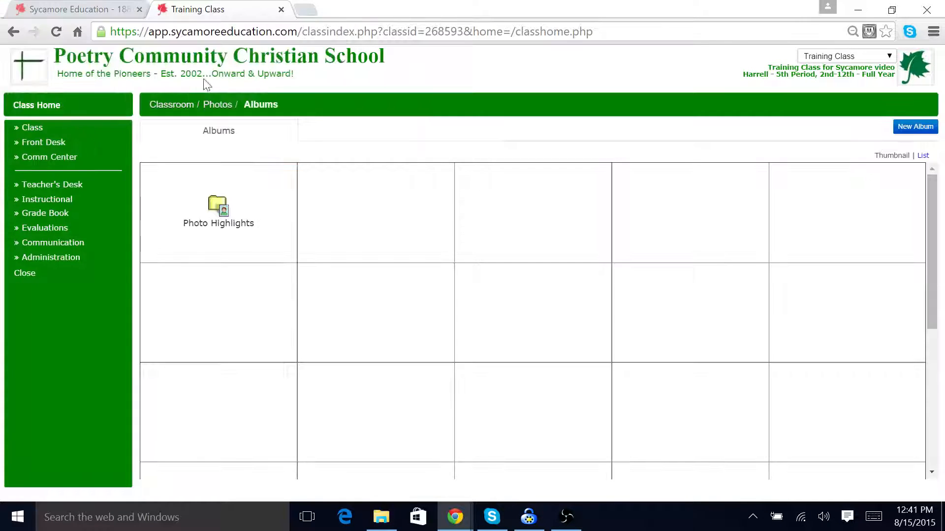
Step: Open the Photo Highlights album and its photo upload dialog, then close it and return to the class home
click(217, 205)
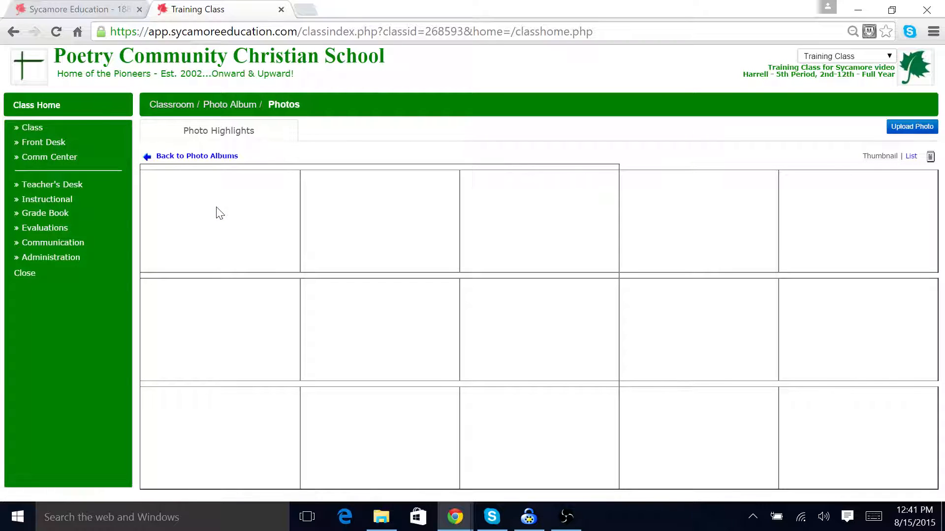
click(931, 127)
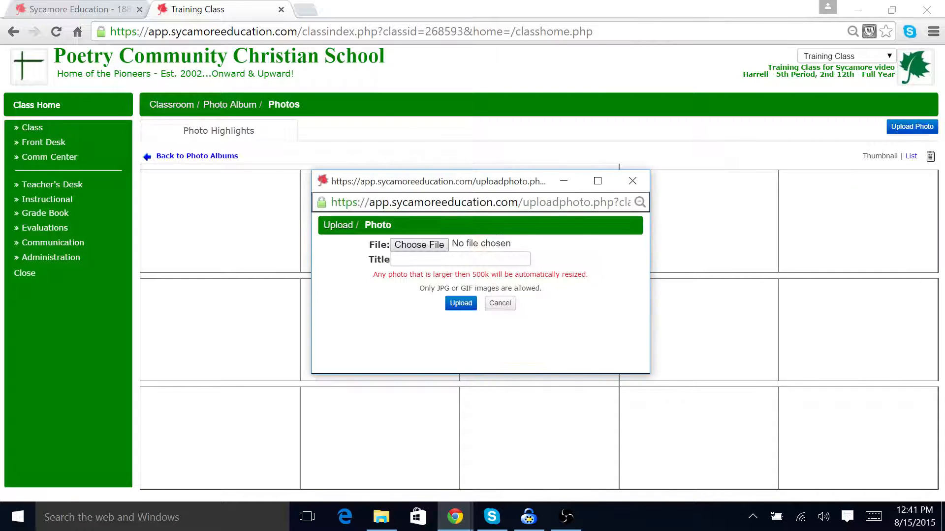
click(632, 182)
click(53, 104)
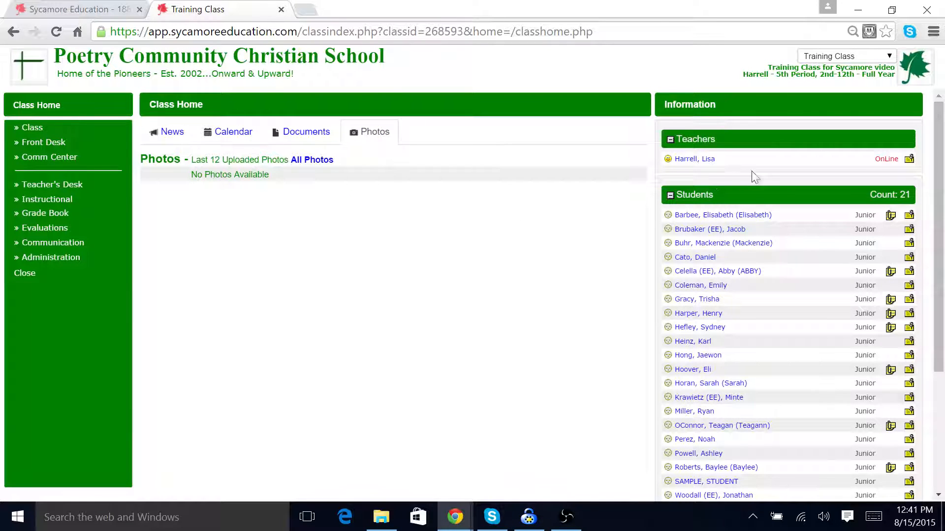
Step: Open a Pass-A-Note to the teacher from the class information list and close it
click(909, 161)
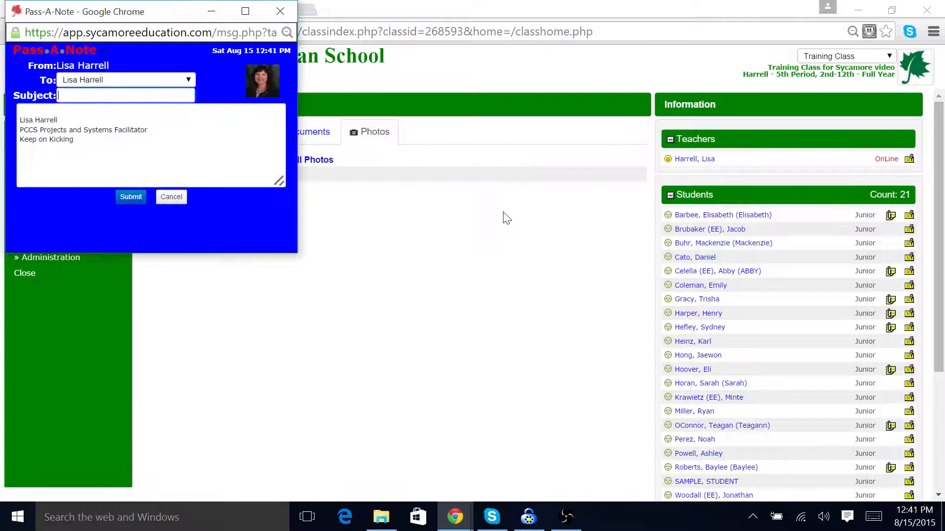
click(283, 13)
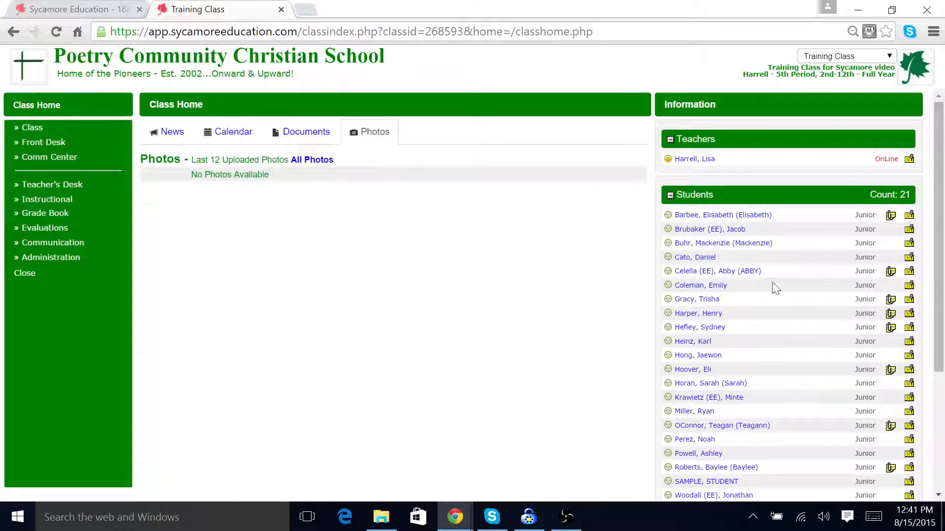
scroll(724, 295, down, 3)
scroll(721, 270, up, 3)
Step: Open Pass-A-Note under Communication, select all students and open a Blast-A-Note, then close it
click(24, 243)
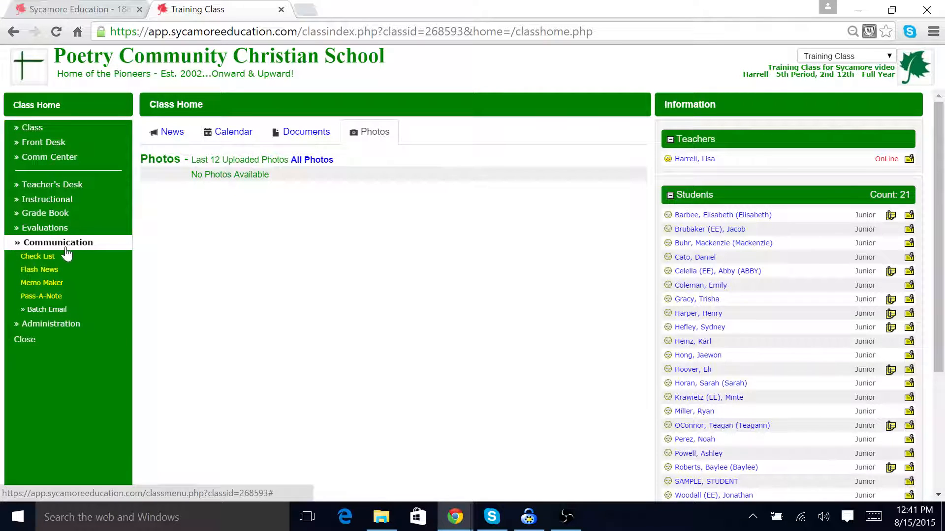
click(55, 297)
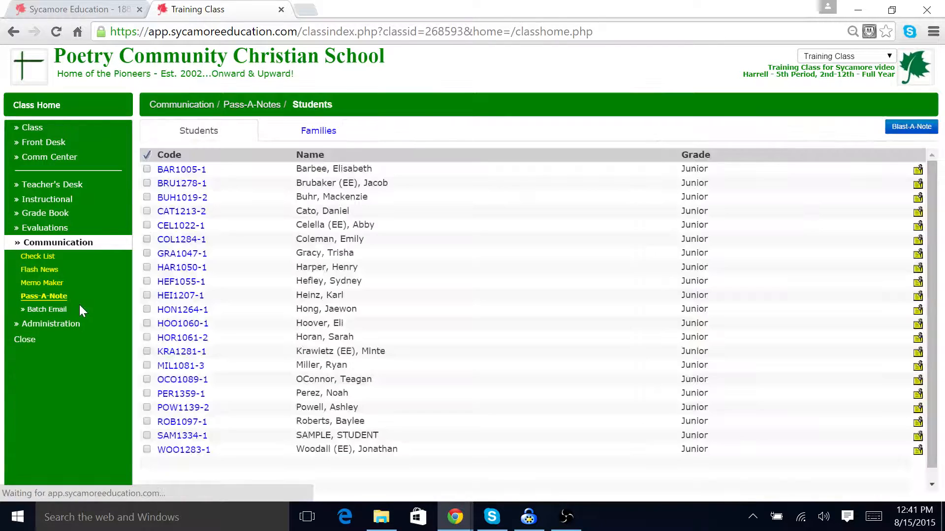
click(146, 156)
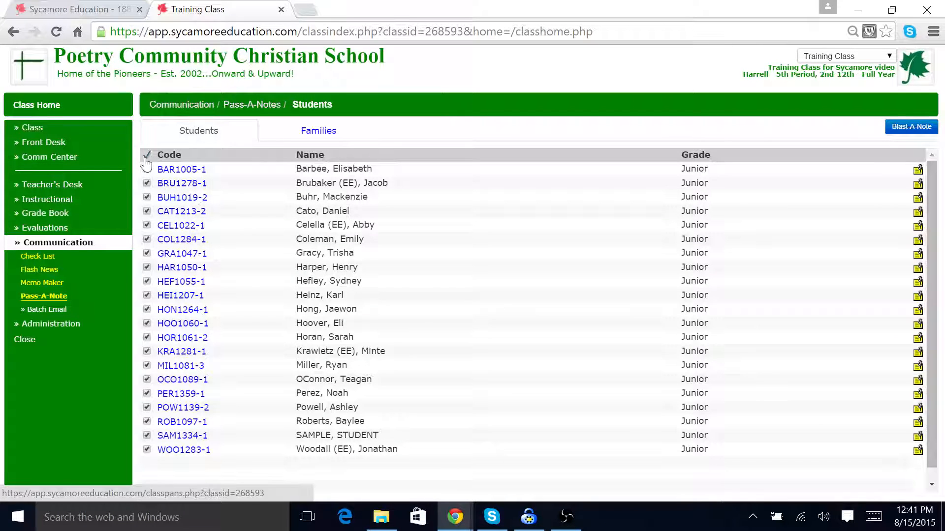
click(912, 129)
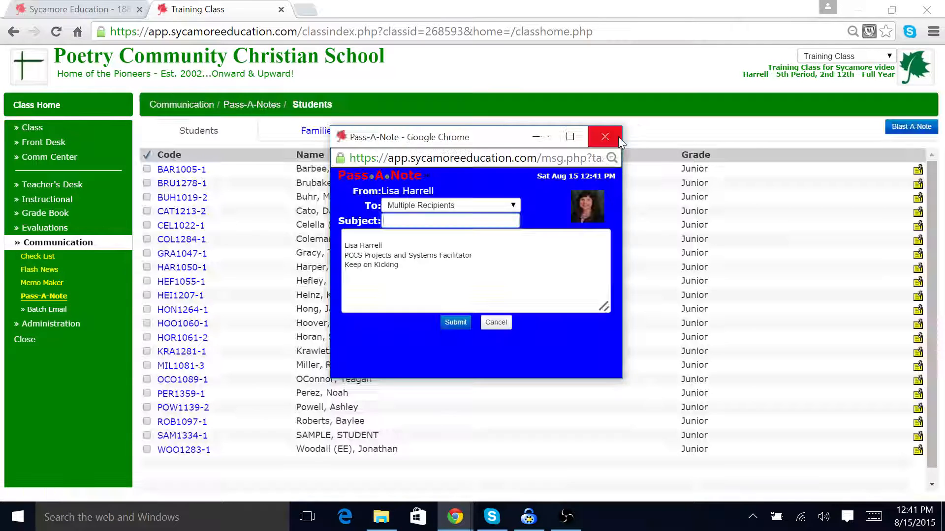
click(618, 137)
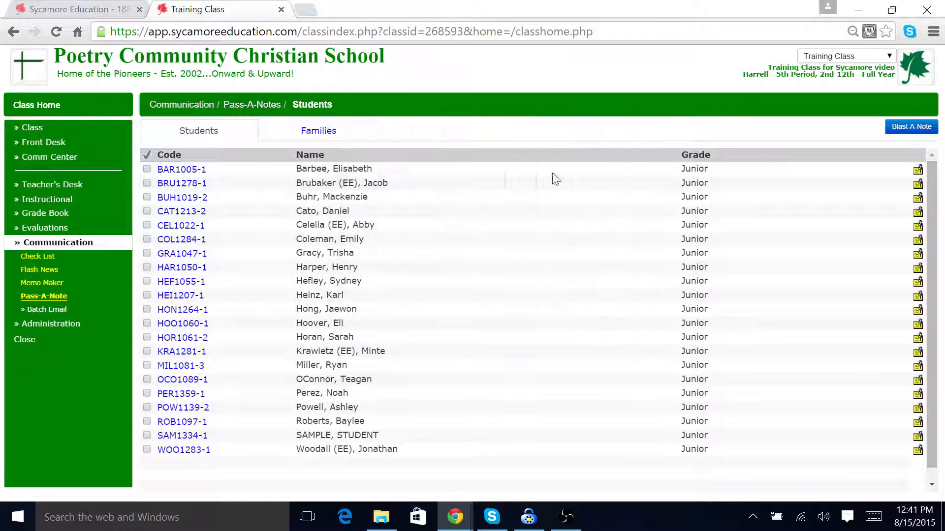
Step: Switch the Pass-A-Note list to families, select all of them, and open a Blast-A-Note
click(308, 137)
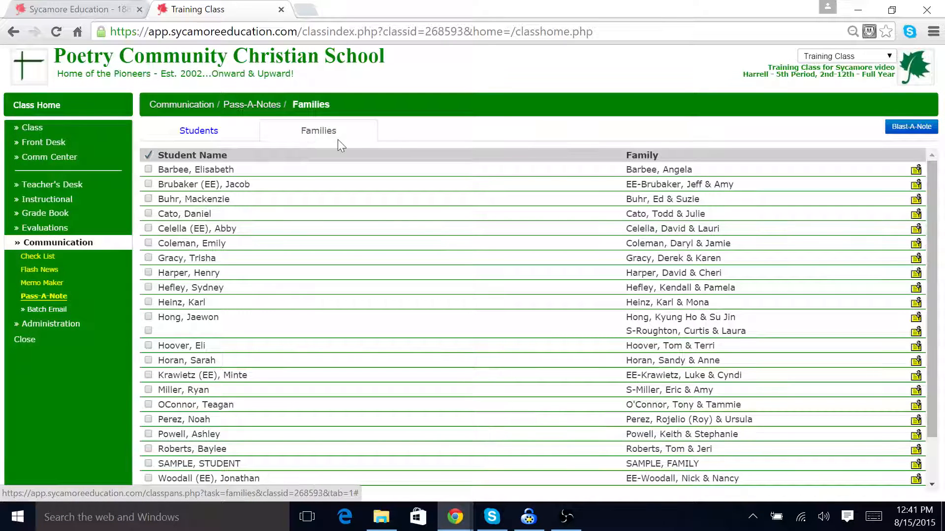
click(149, 157)
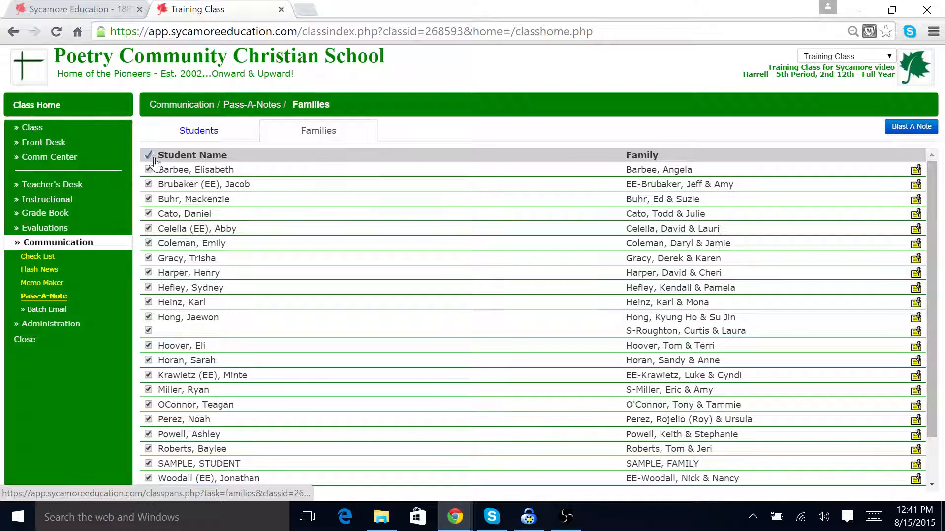
click(896, 134)
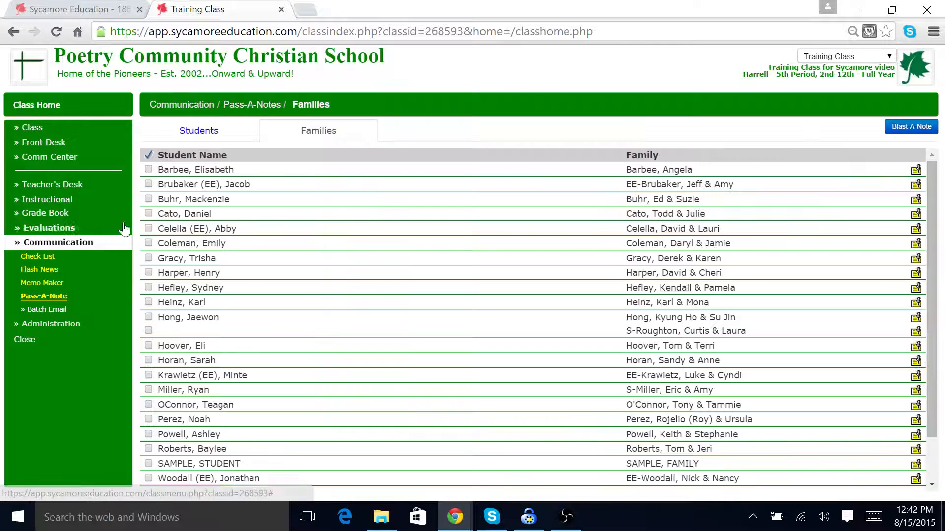
Step: Open a Pass-A-Note to the second family in the list, close it, and return to the students list
click(915, 187)
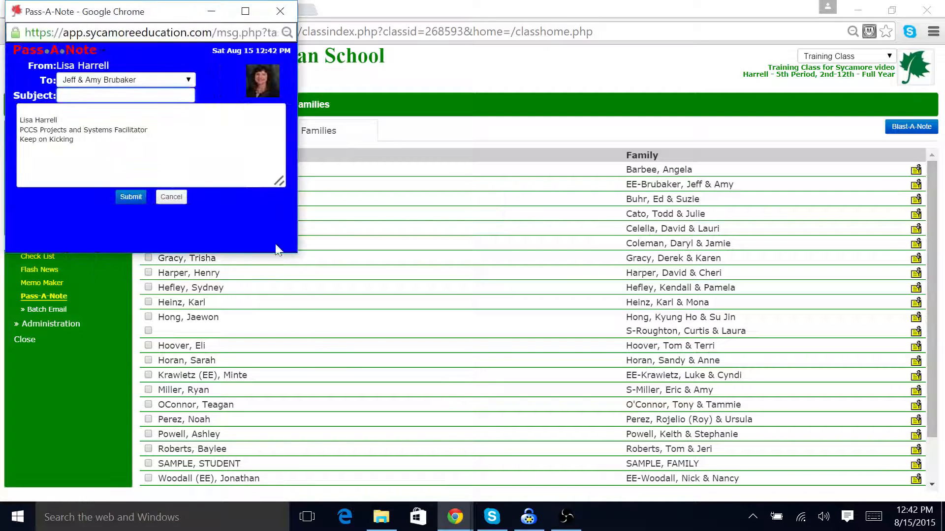
click(280, 12)
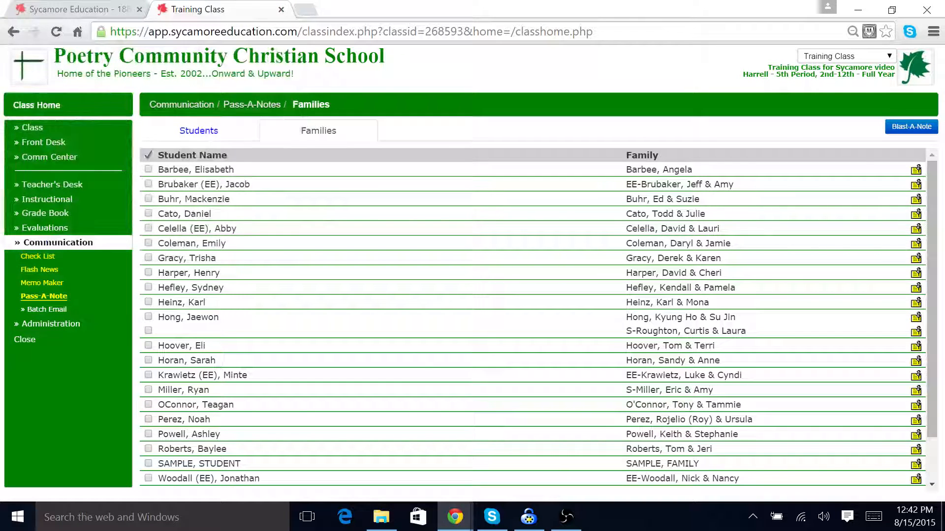
click(199, 131)
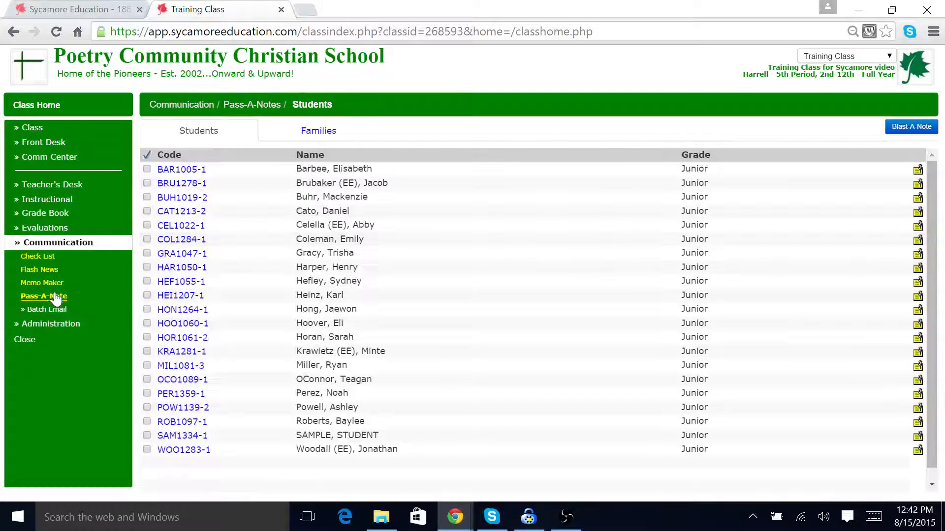
Step: Return to the class home and show its News section
click(50, 111)
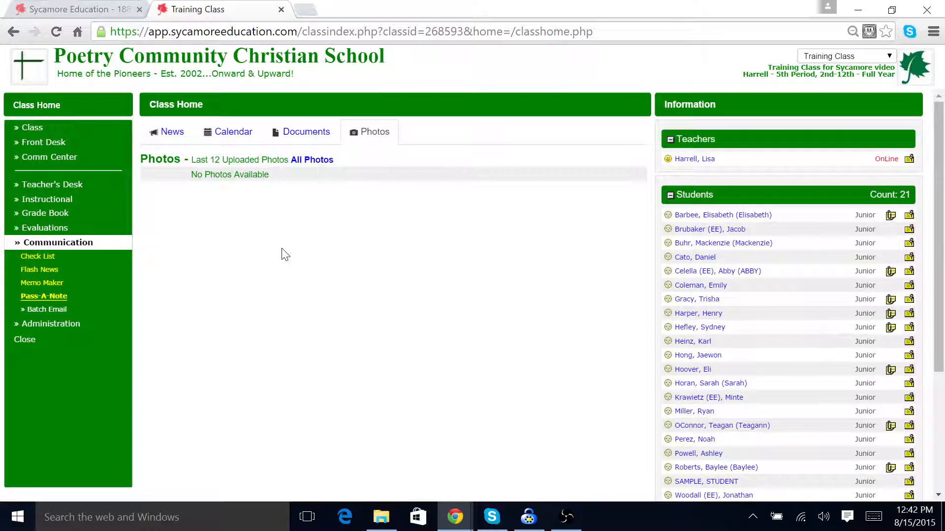
click(169, 132)
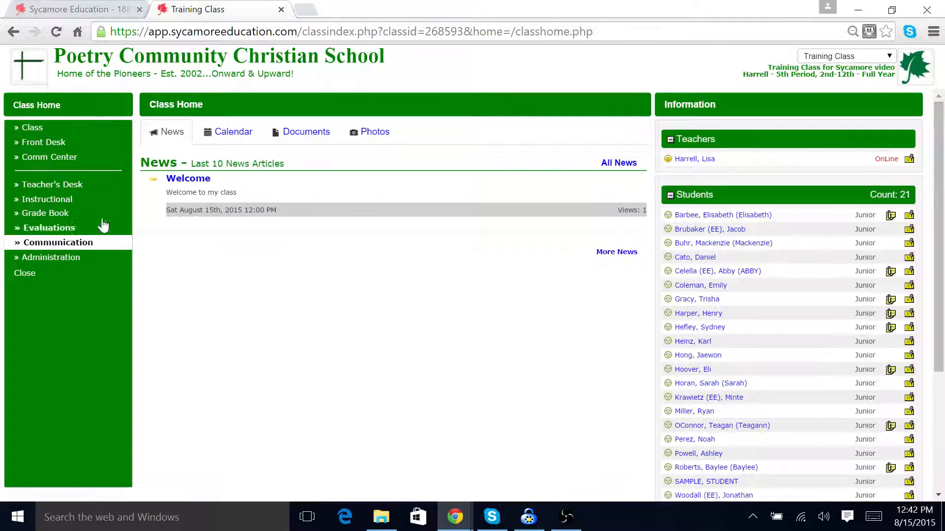
Step: Open Attendance under Teacher's Desk, set the date to 08/24/2015, and clear the seventh student's Present mark
click(48, 186)
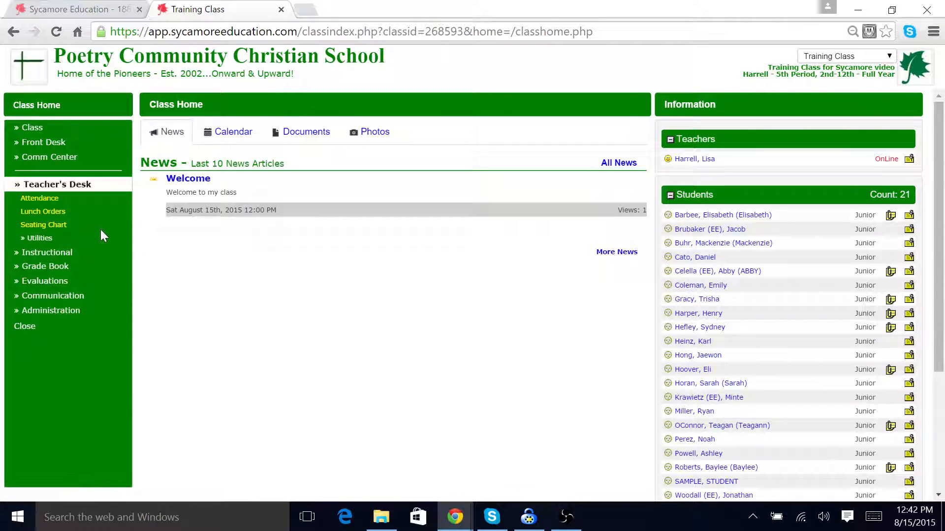
click(51, 200)
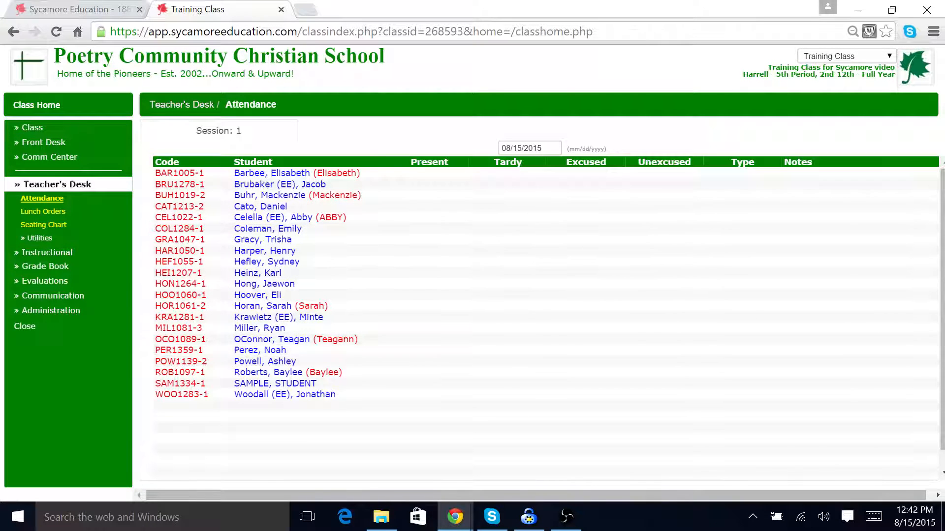
click(531, 148)
click(527, 271)
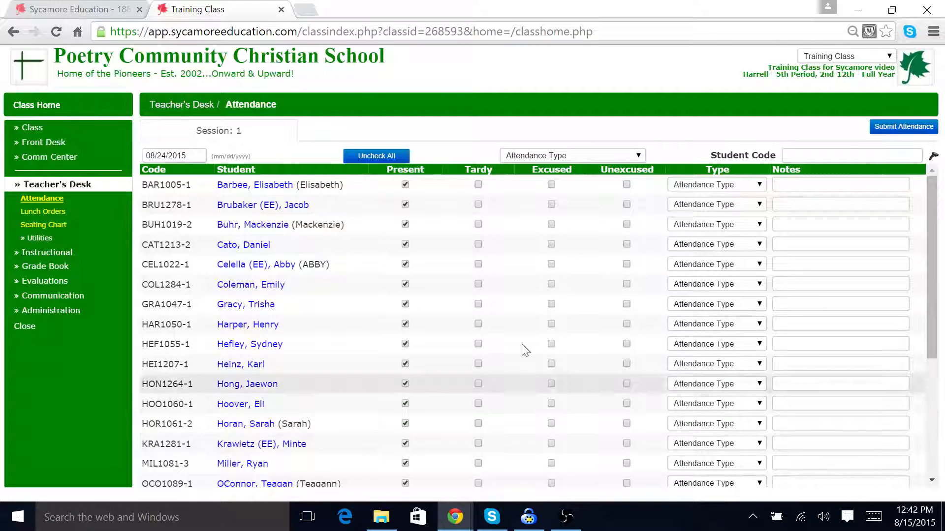
click(405, 304)
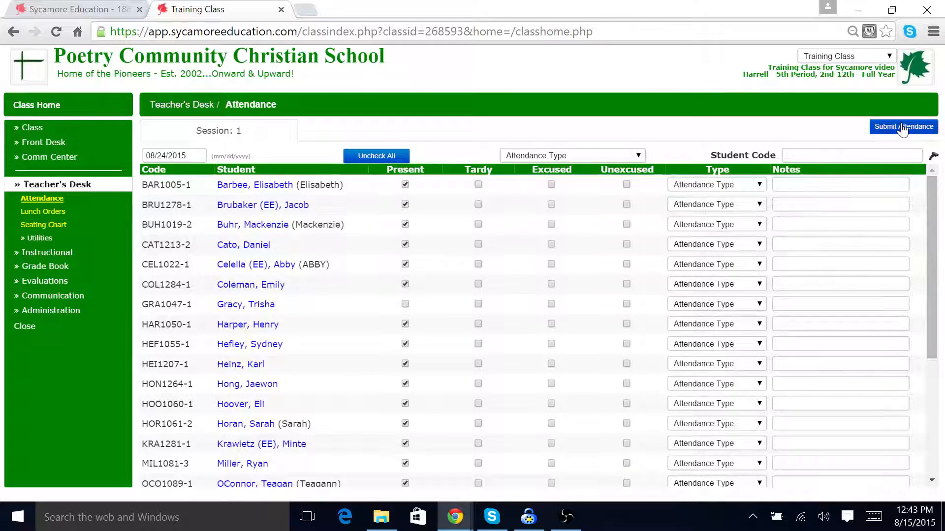
Step: Open the Seating Chart and move four students' seats out of the grid toward the right and bottom
click(42, 226)
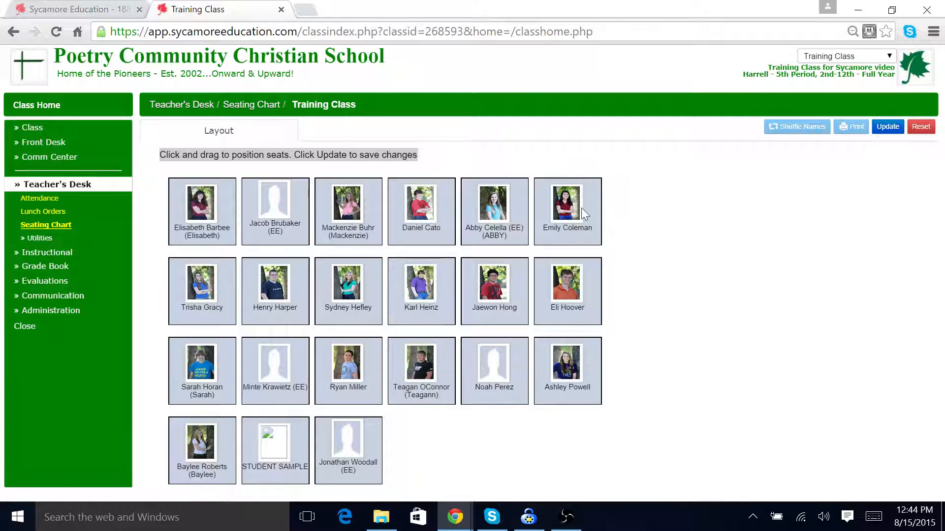
drag(581, 207, 753, 209)
drag(578, 282, 728, 306)
drag(574, 378, 658, 418)
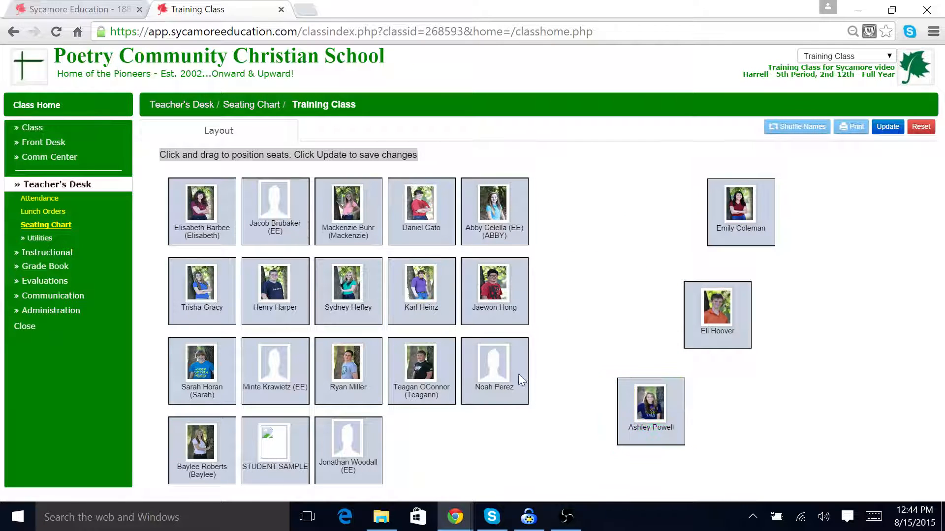
drag(518, 373, 533, 463)
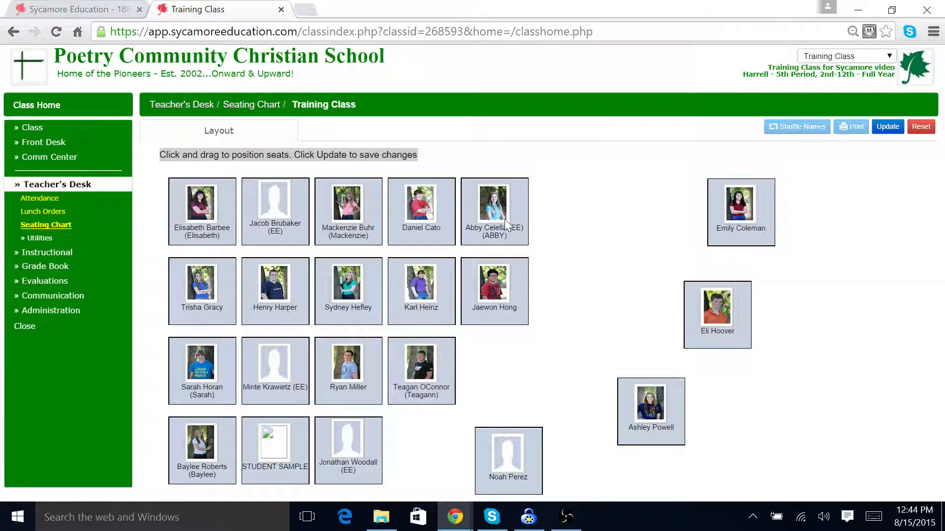
Step: Save the seating layout, then open its print dialog and cancel it
click(888, 127)
click(850, 131)
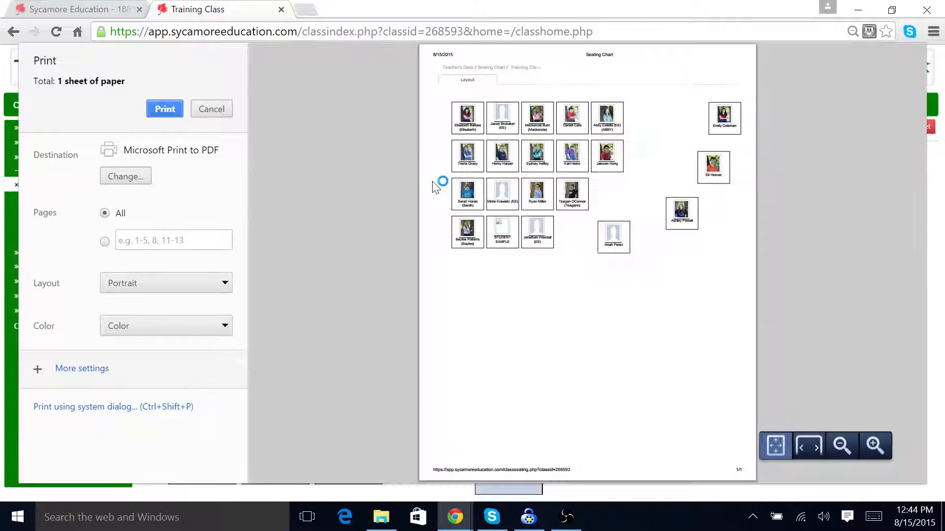
click(212, 109)
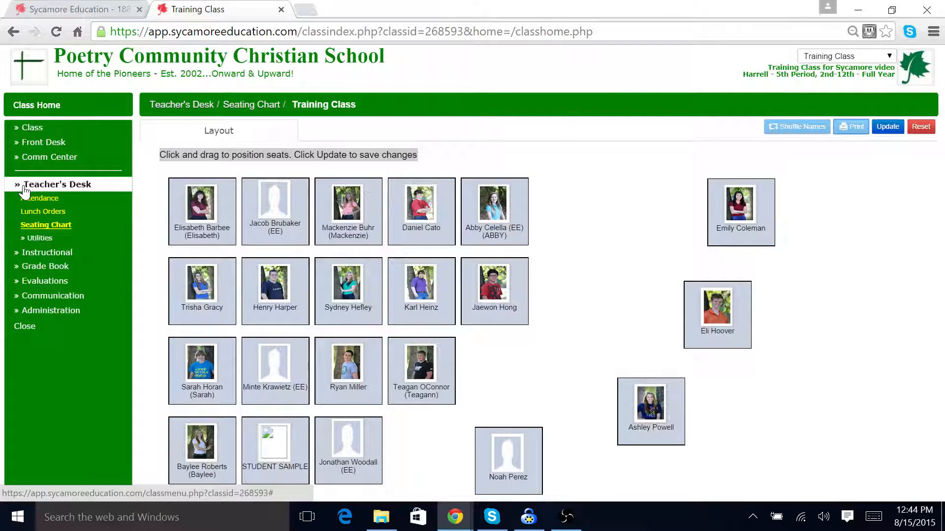
Step: Open the Textbook Manager under Teacher's Desk utilities
click(43, 237)
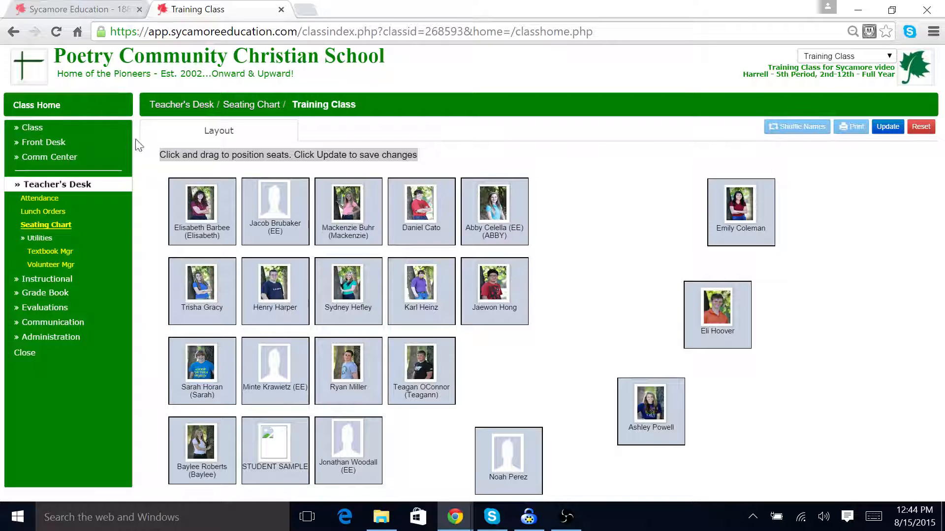
click(41, 253)
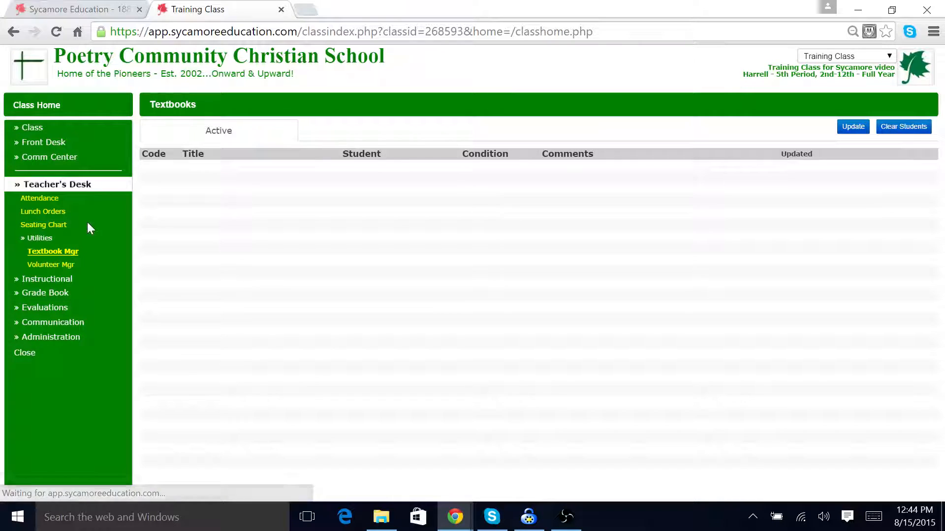
click(25, 239)
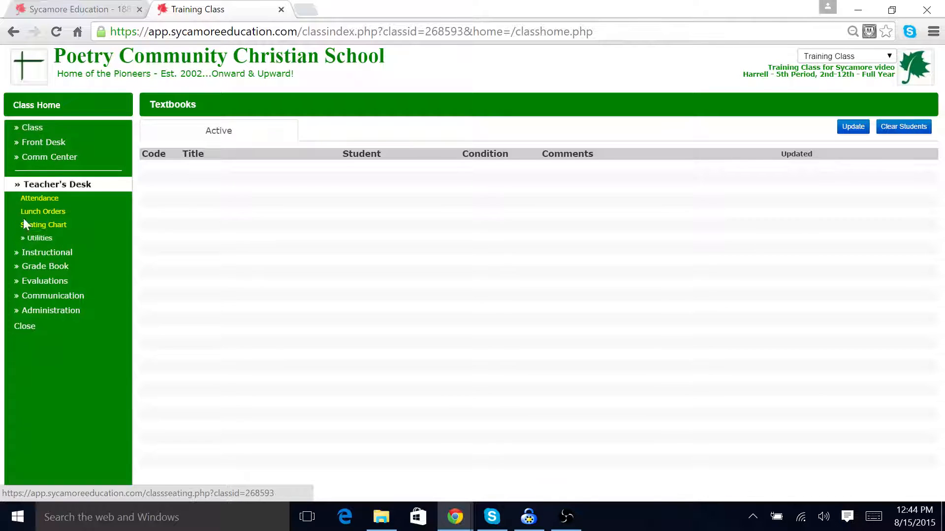
Step: Open the Syllabus document in the Curriculum Manager under Instructional
click(24, 189)
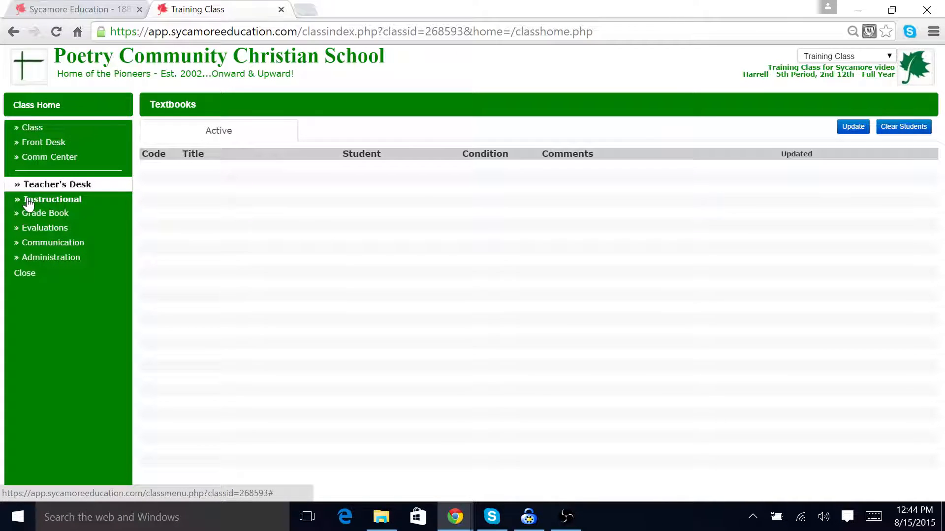
click(28, 202)
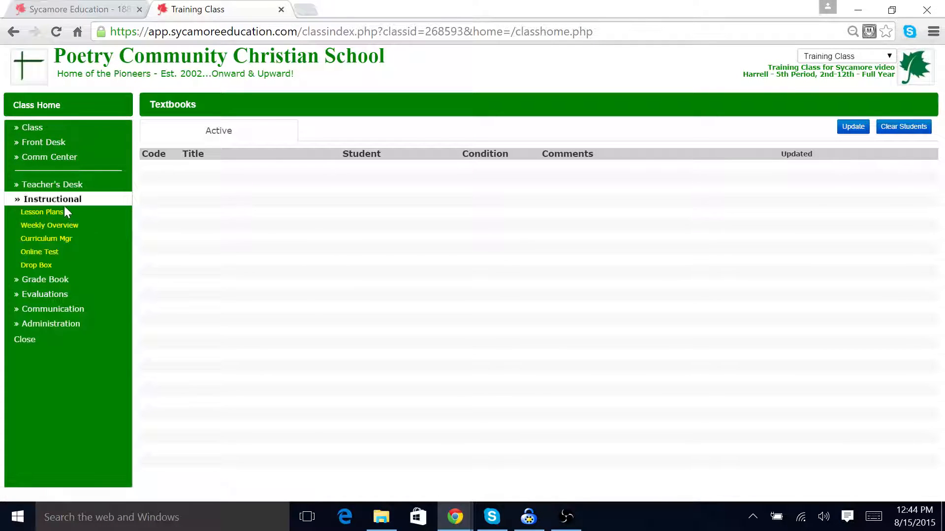
click(66, 241)
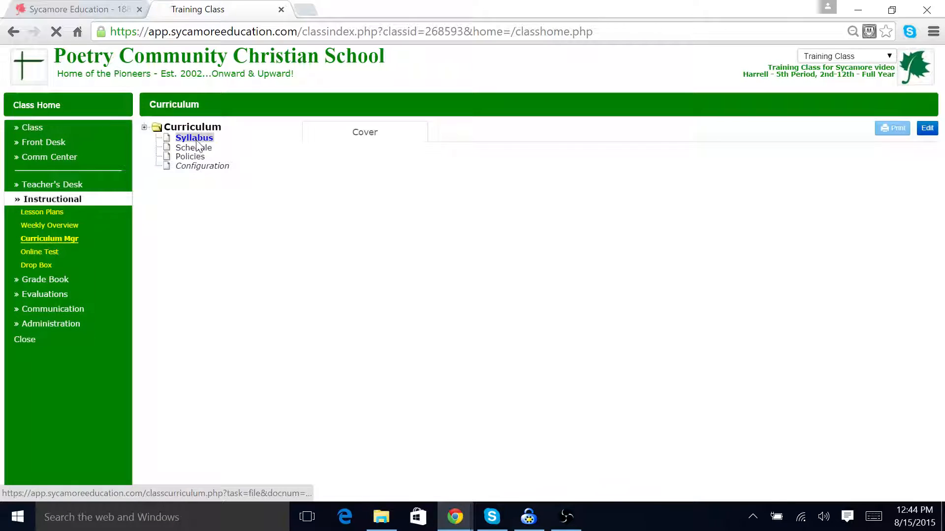
click(195, 138)
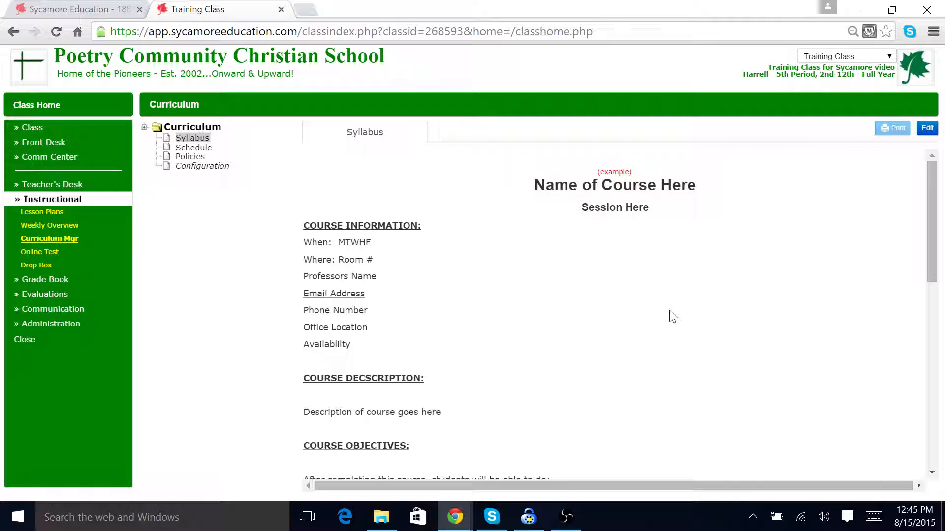
Step: Scroll through the syllabus to review its sections
scroll(671, 314, down, 10)
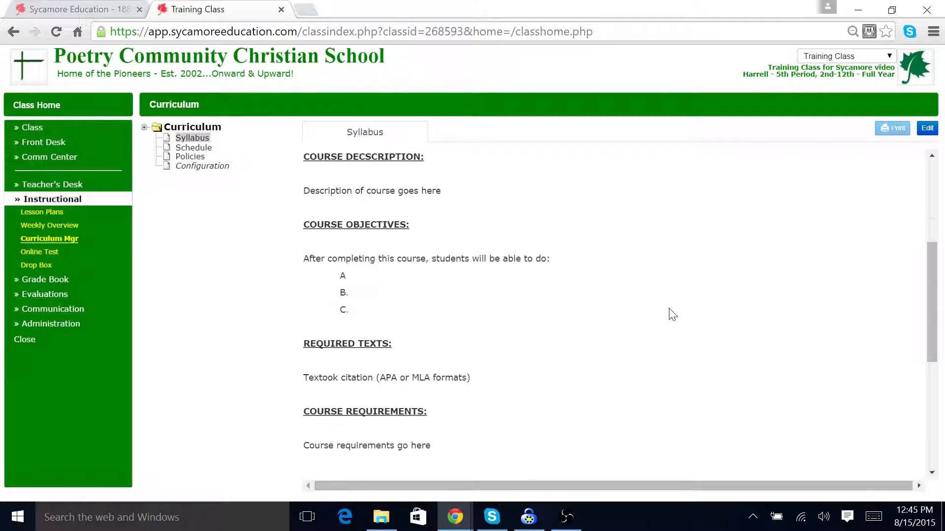
scroll(672, 314, up, 10)
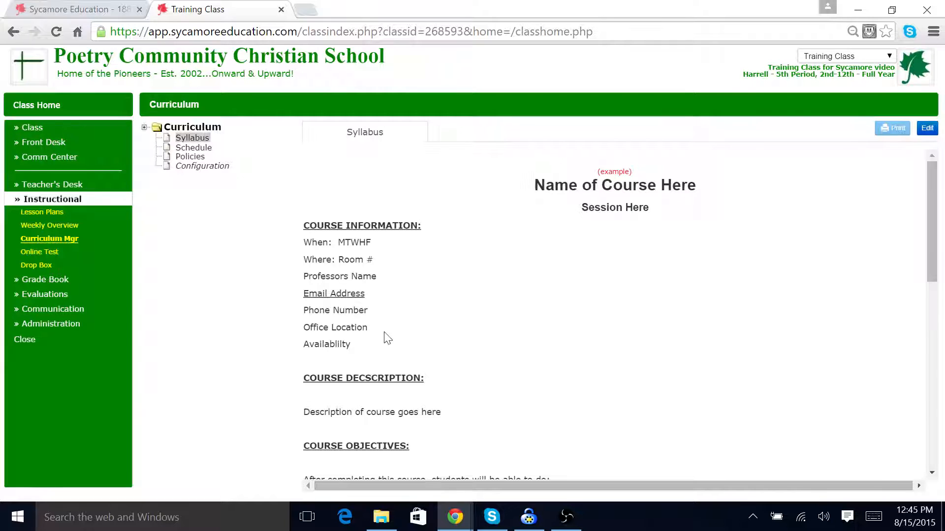
scroll(584, 341, down, 5)
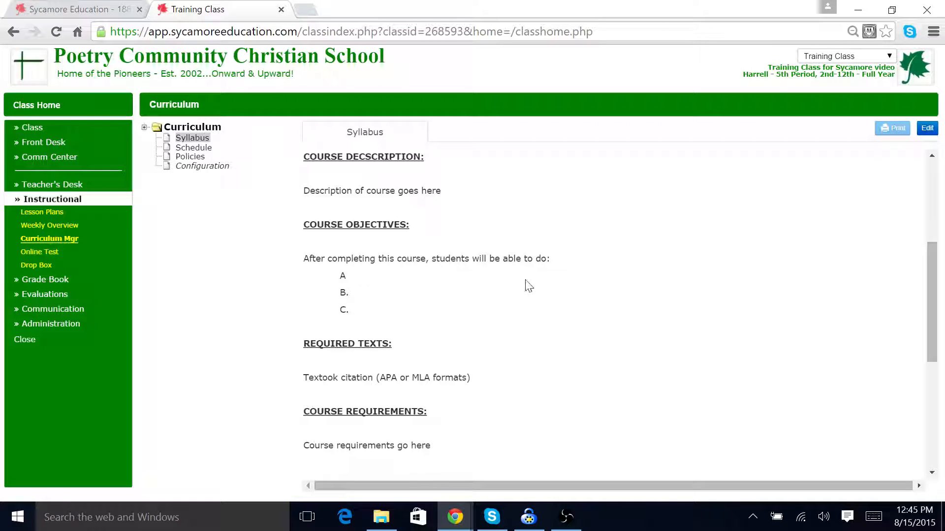
scroll(573, 332, down, 3)
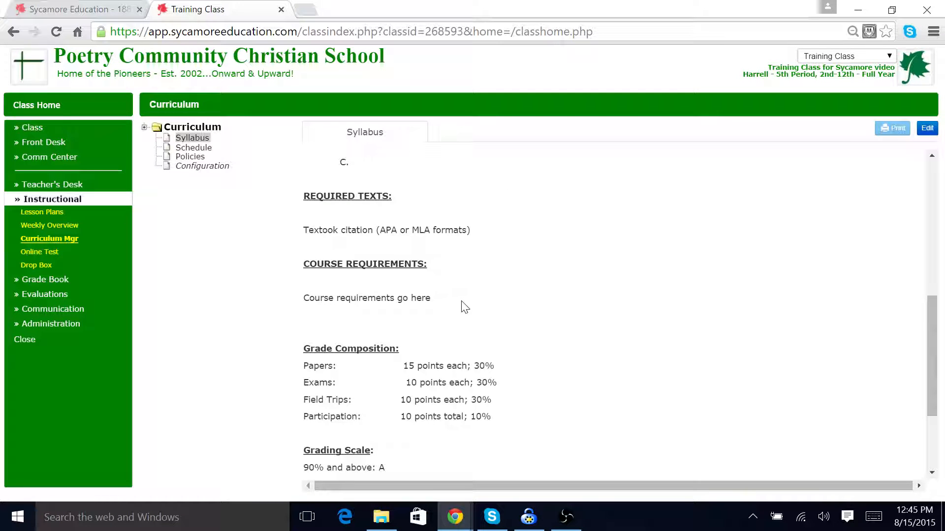
scroll(466, 308, down, 1)
scroll(542, 401, down, 2)
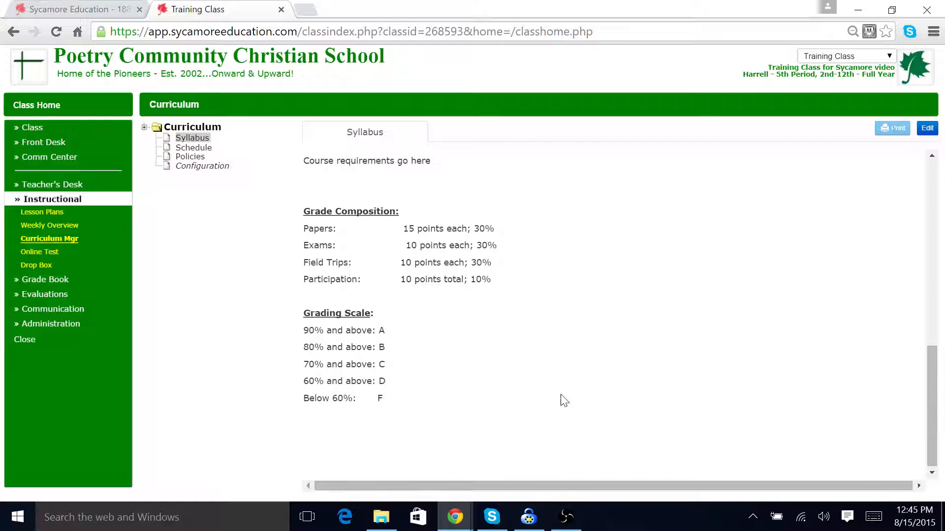
scroll(563, 394, up, 5)
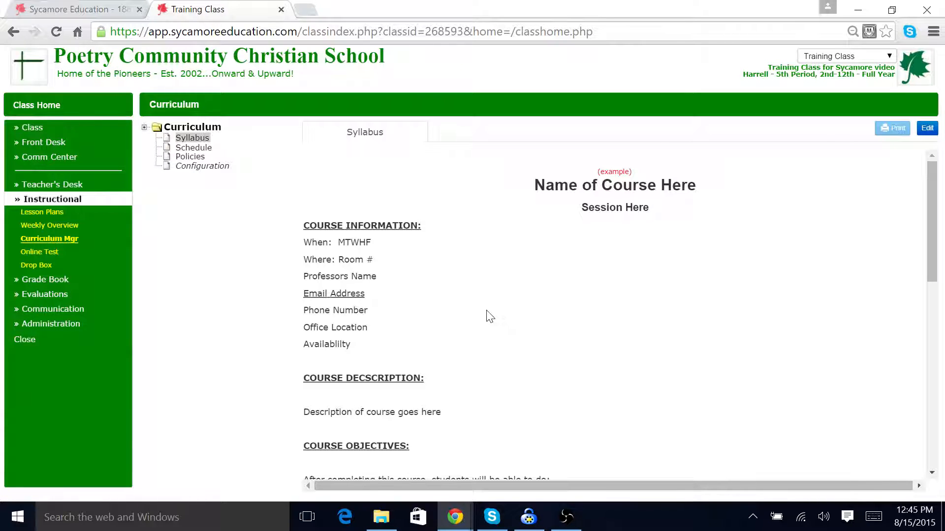
Step: Edit the syllabus to add the teacher's name after Professors Name, and update it
click(927, 128)
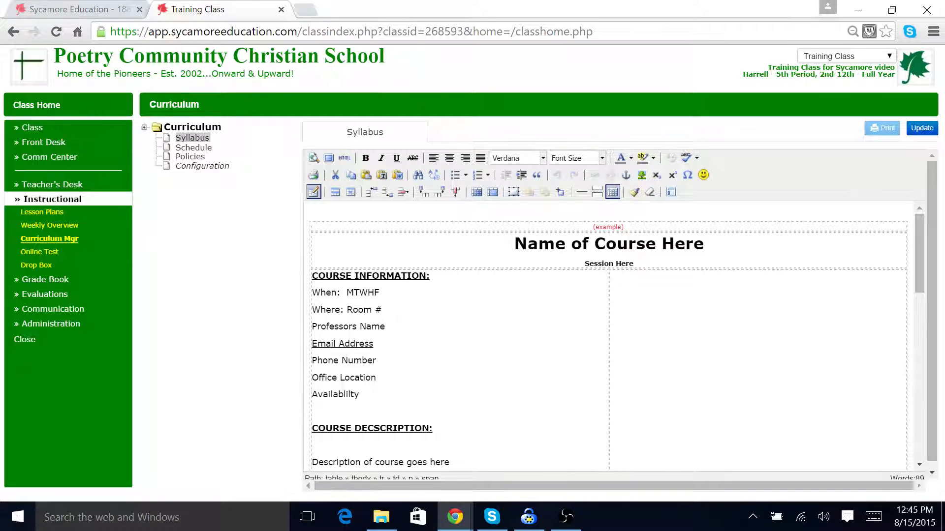
click(933, 132)
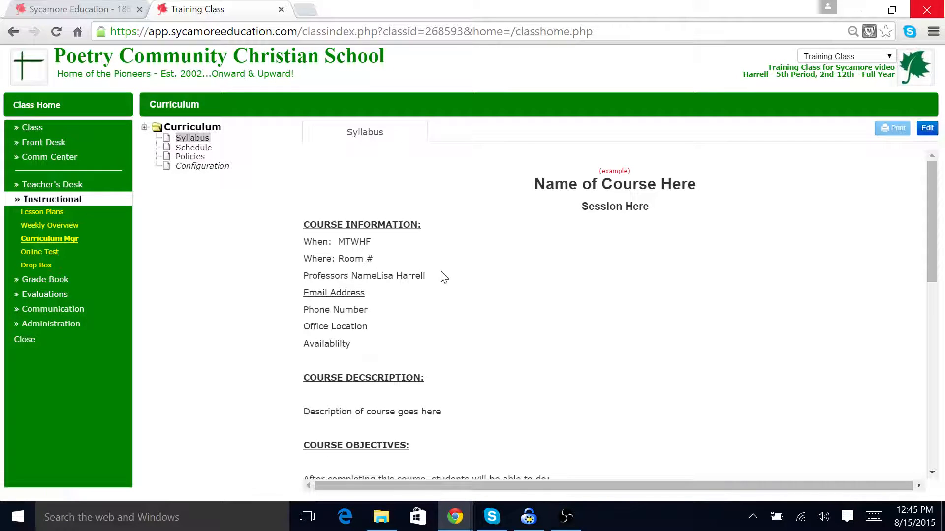
Step: Show the syllabus editor's Paste from Word dialog, close it, and update the syllabus
click(927, 128)
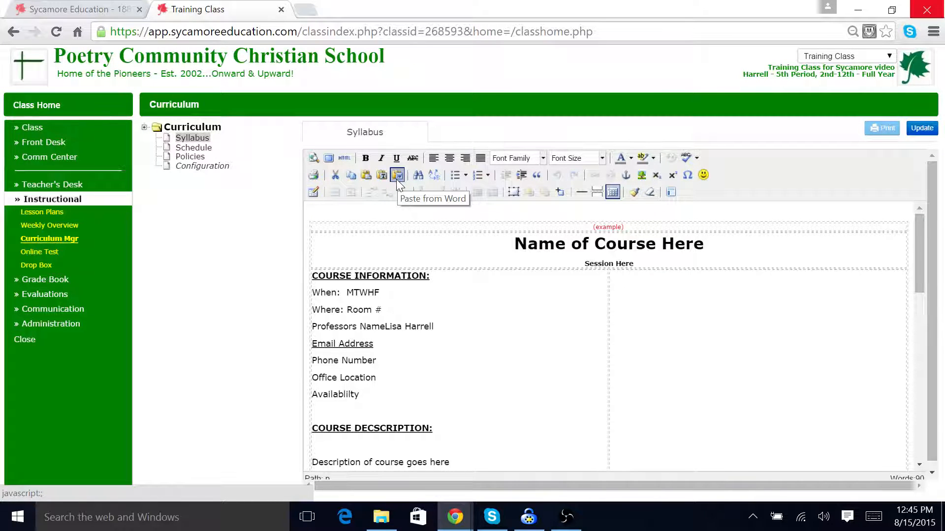
click(397, 178)
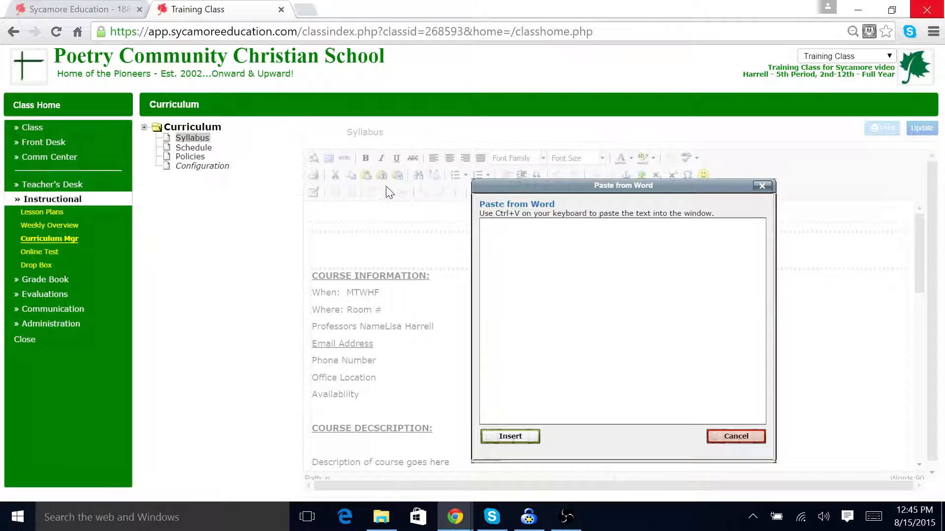
click(761, 186)
click(917, 132)
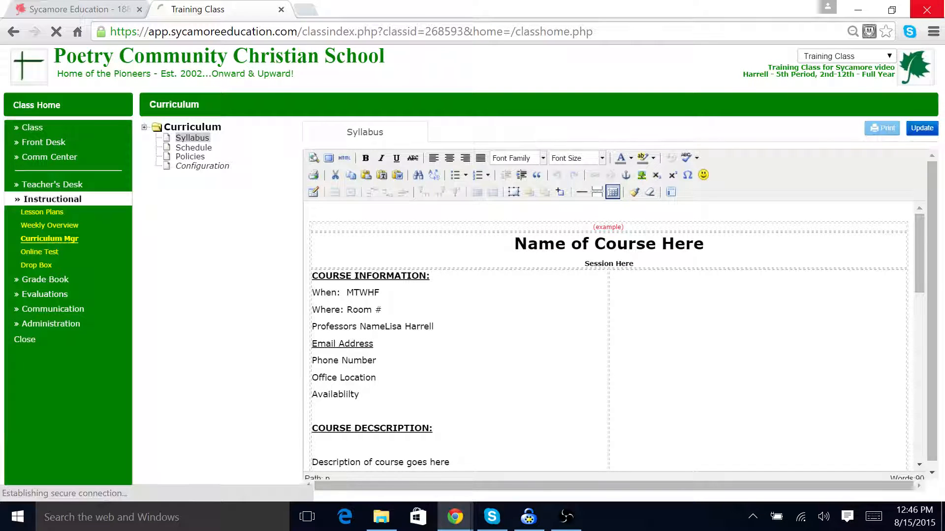
Step: View the Schedule and Policies documents in the Curriculum Manager
click(191, 147)
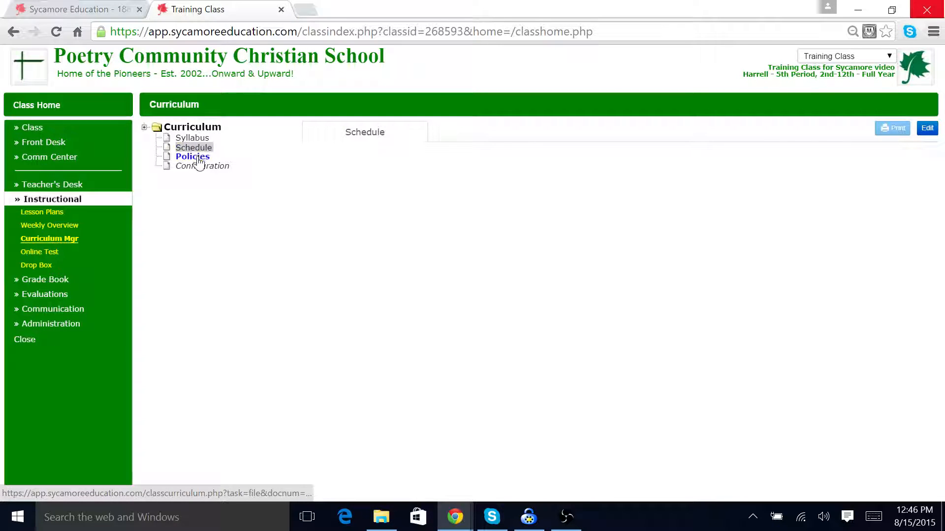
click(193, 156)
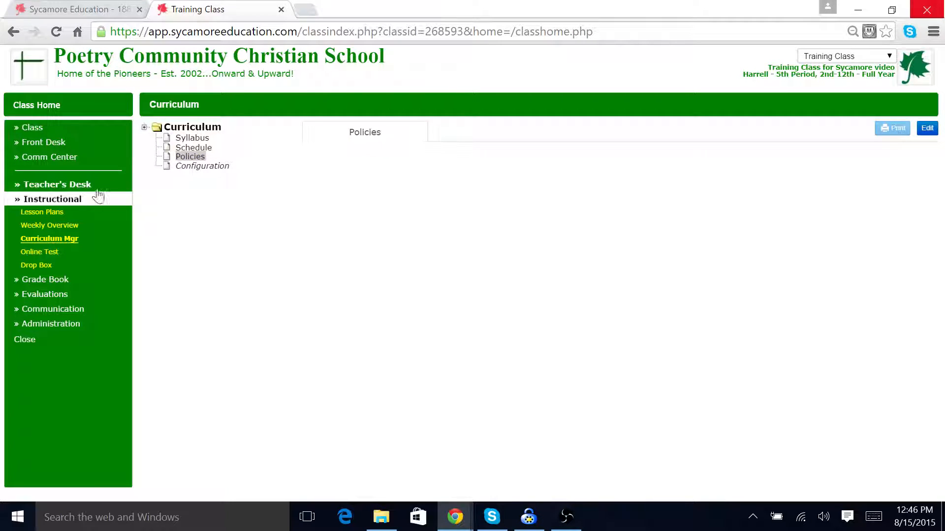
Step: Open Lesson Plans for August and preview the New Plan form, closing it without saving
click(42, 269)
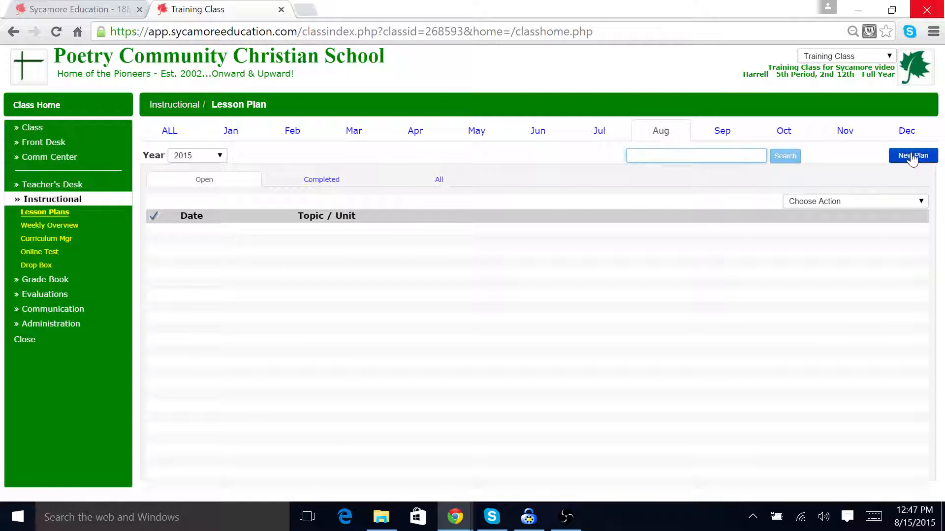
click(676, 140)
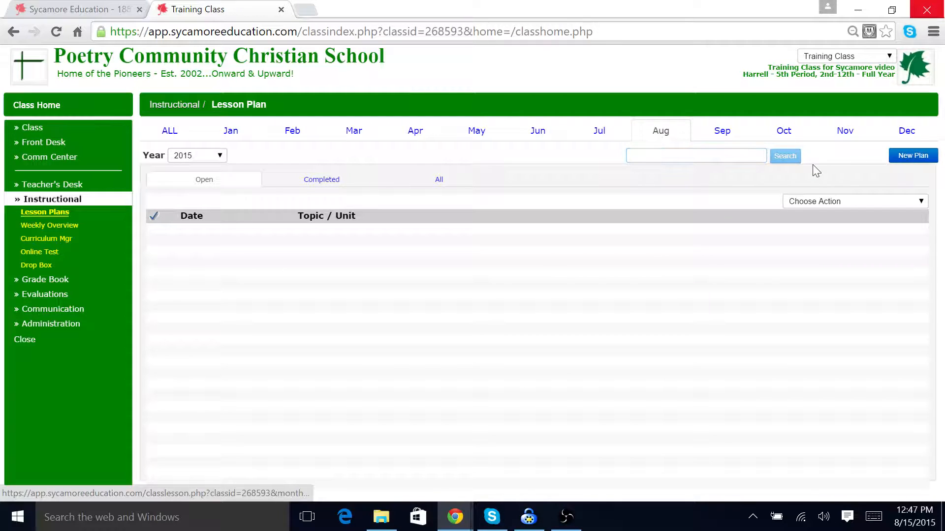
click(908, 157)
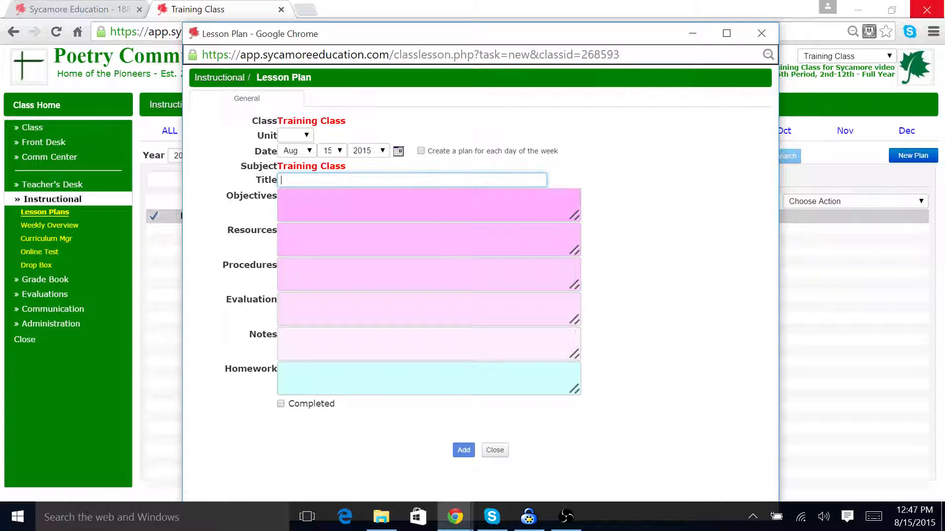
click(753, 39)
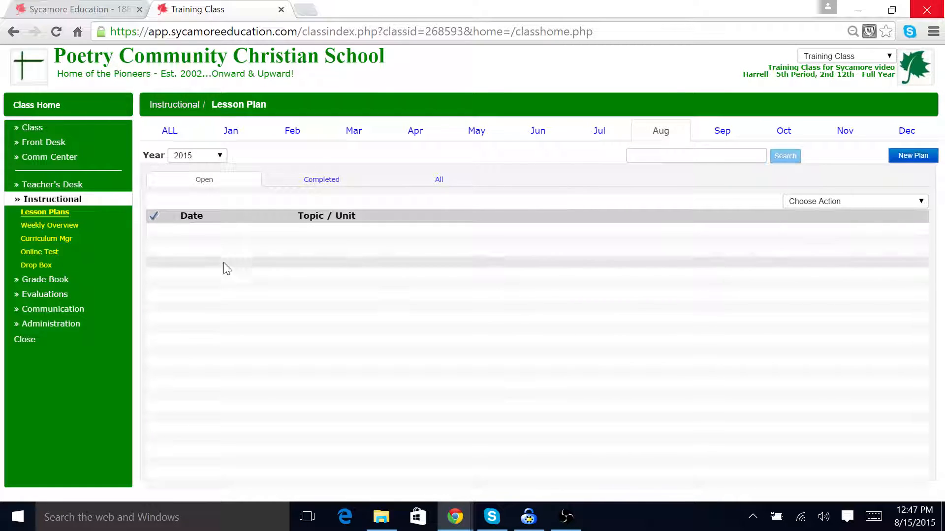
Step: Open the Grade Book Configuration and switch grading categories to Multiple Categories
click(23, 201)
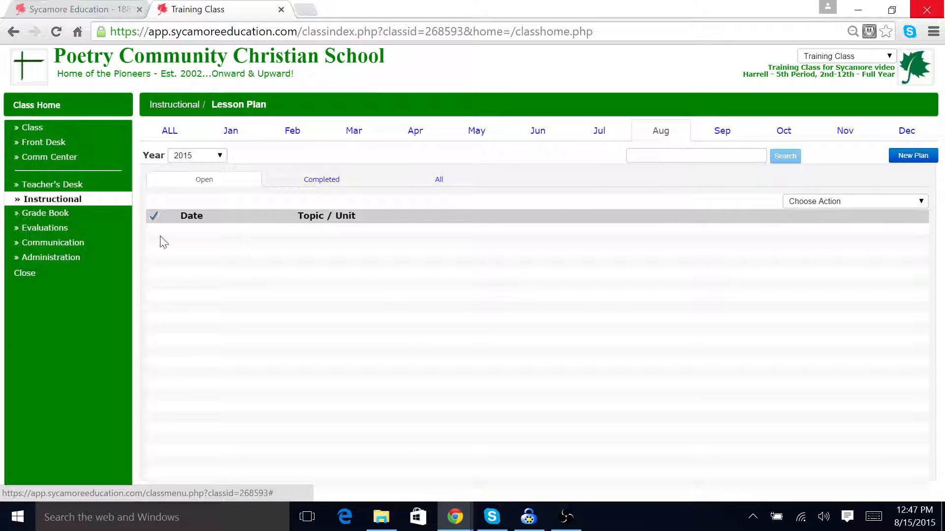
click(53, 215)
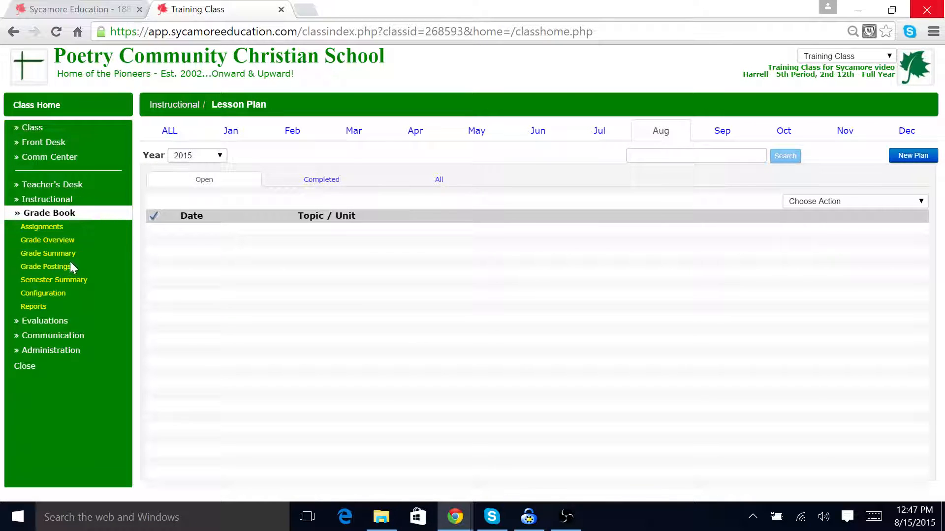
click(57, 294)
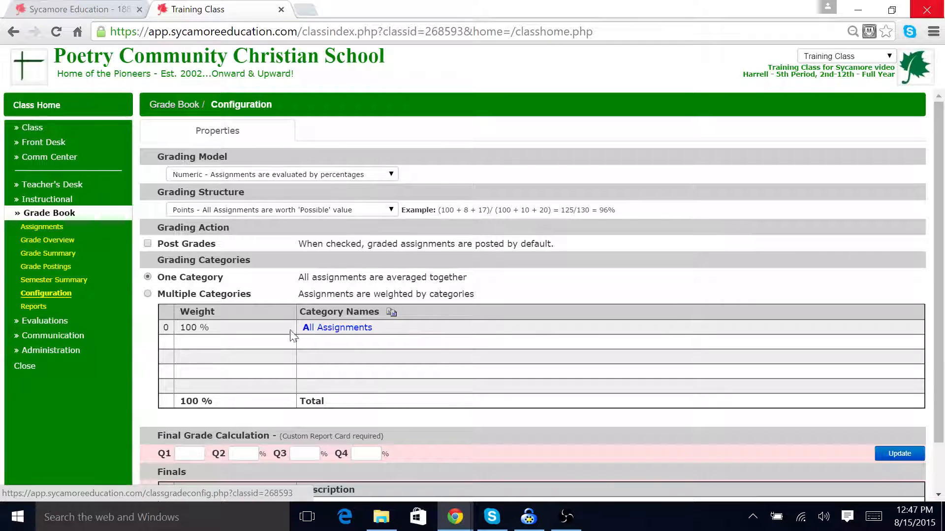
click(148, 294)
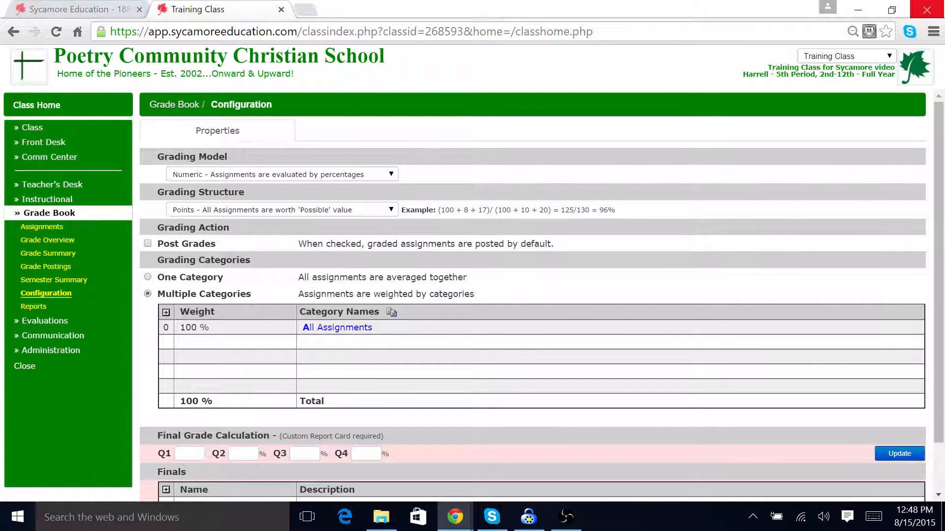
Step: Edit the existing grade category to display order 1, weight 40%, and name Bible Work
click(354, 328)
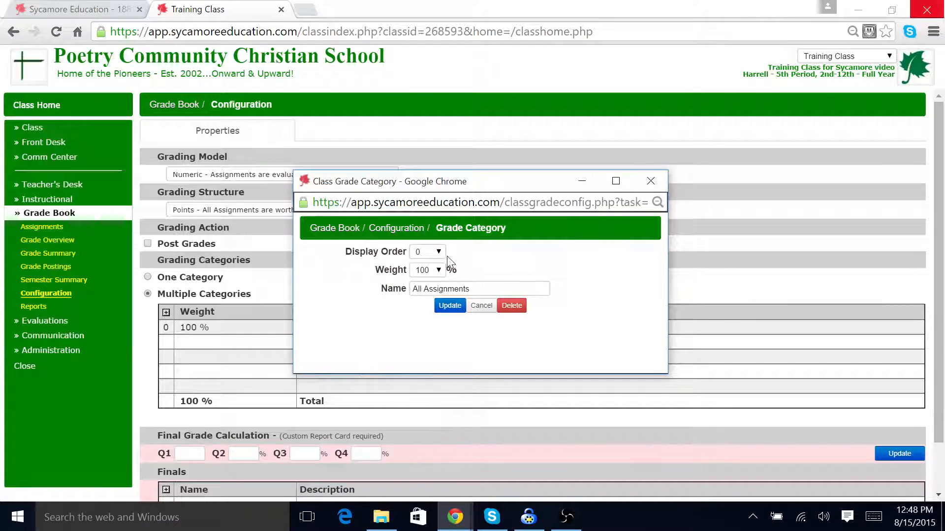
click(439, 252)
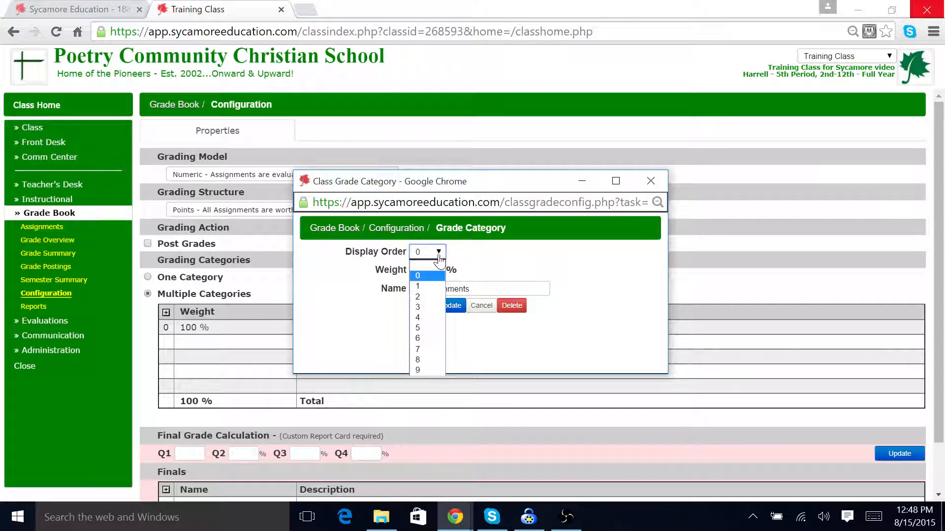
click(430, 287)
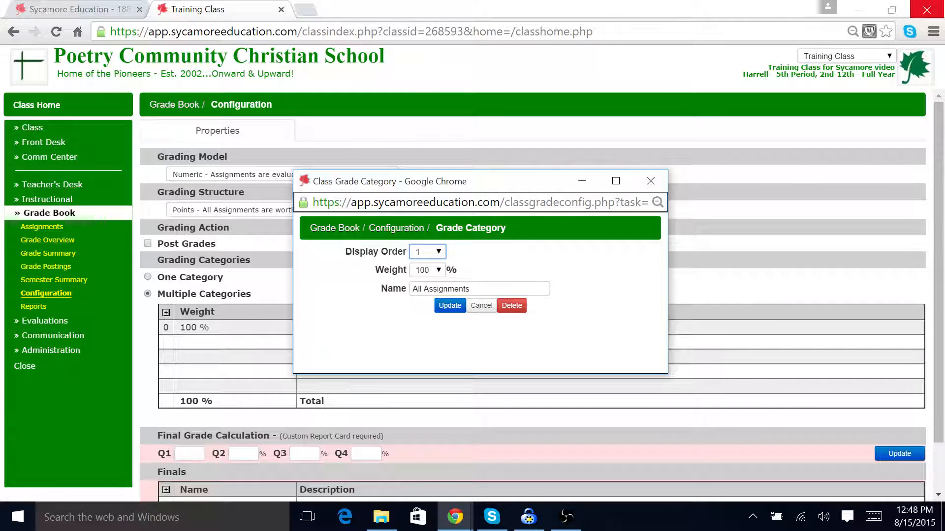
click(439, 271)
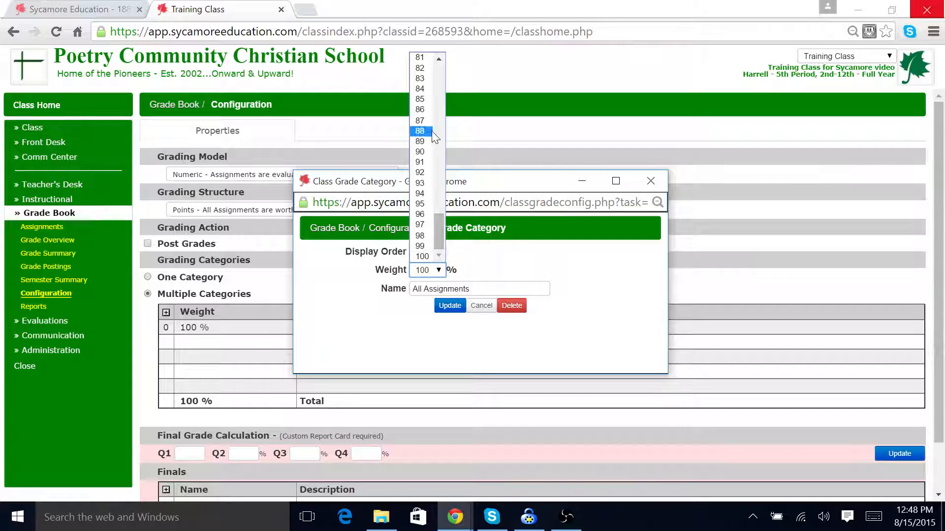
scroll(418, 127, up, 10)
scroll(418, 133, down, 2)
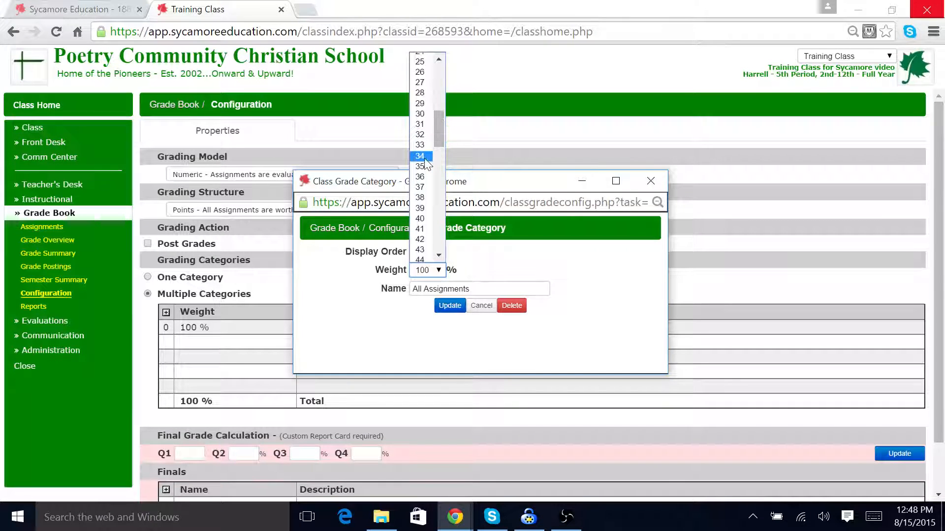
click(423, 220)
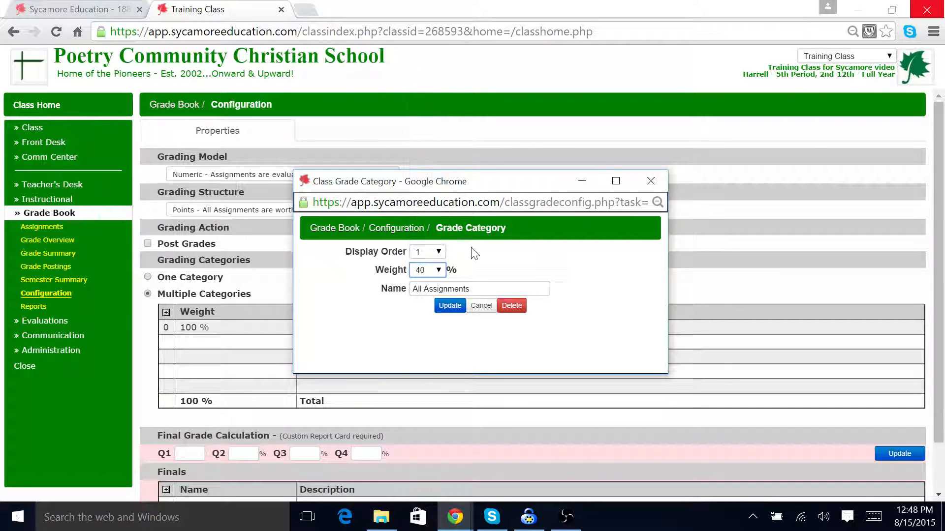
drag(472, 289, 403, 303)
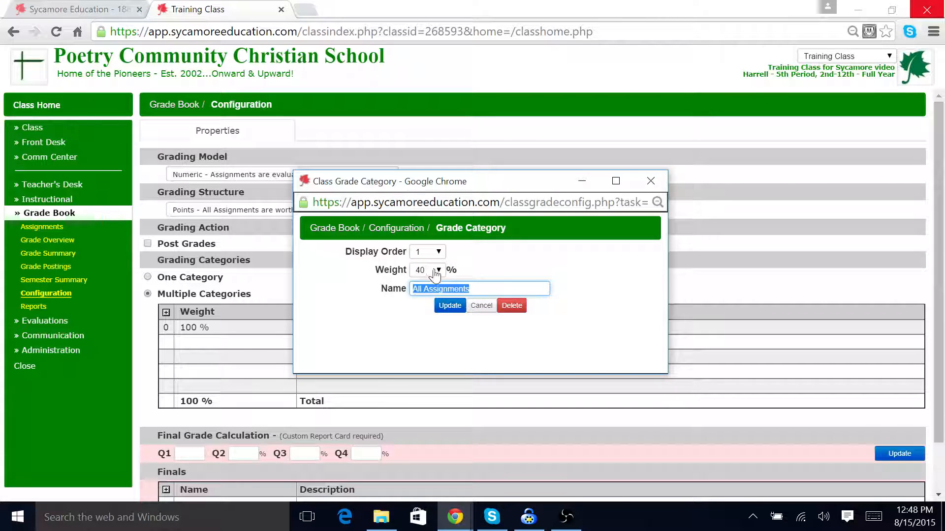
text(Bible Work)
key(Return)
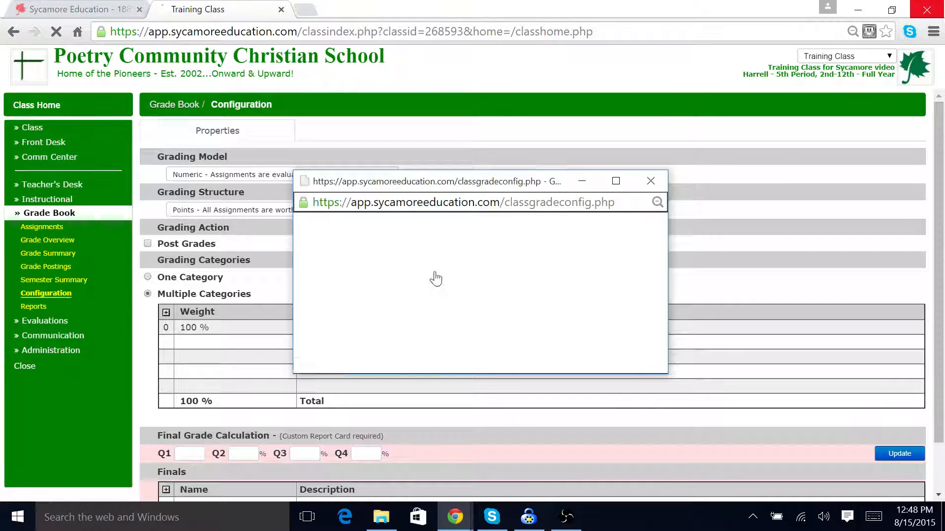
Step: Add a grade category named Participation with display order 2 and weight 40%
click(166, 312)
click(445, 256)
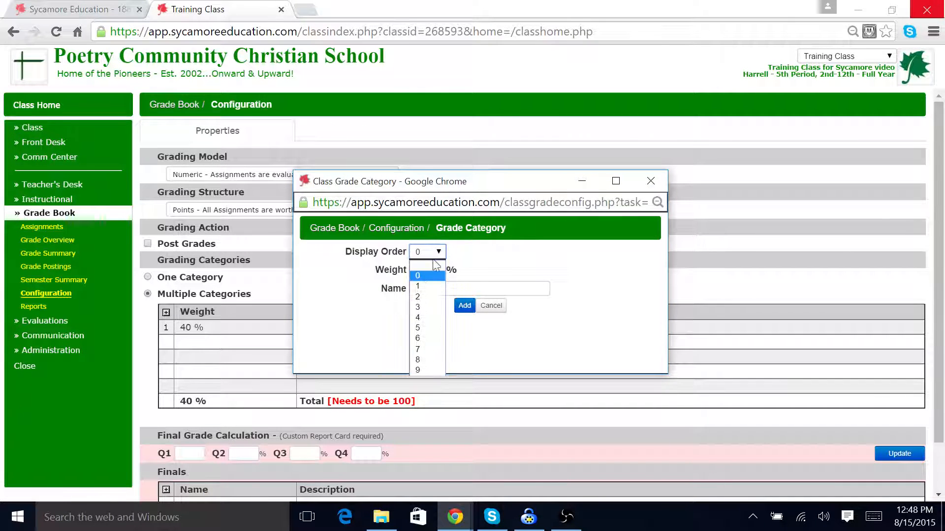
click(438, 277)
click(437, 273)
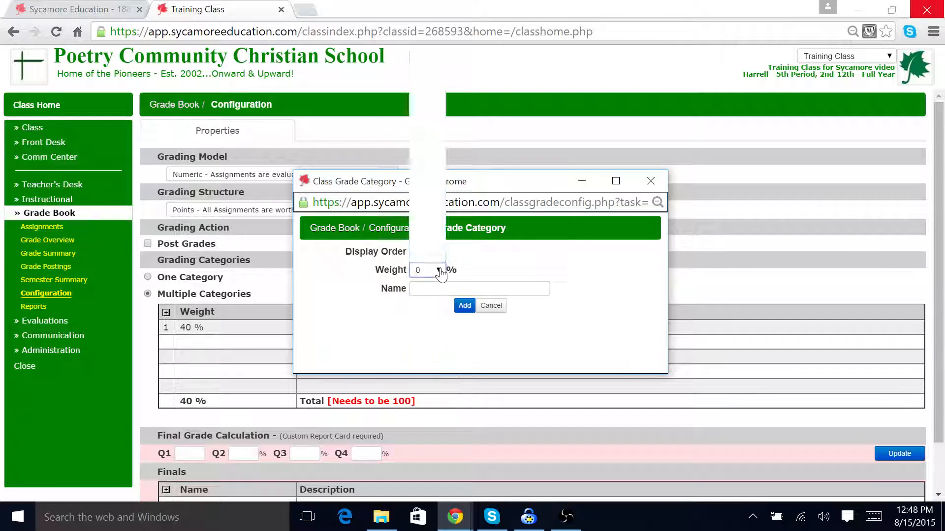
text(40)
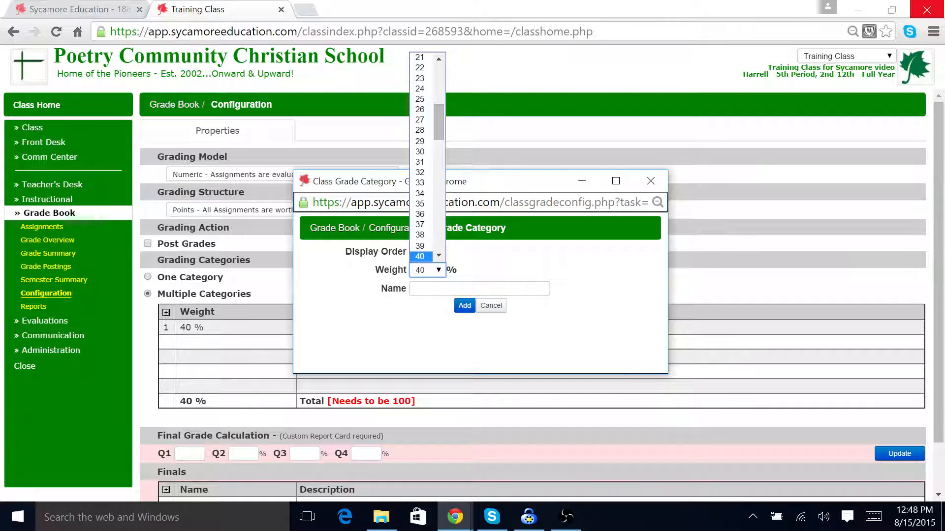
key(Return)
click(416, 289)
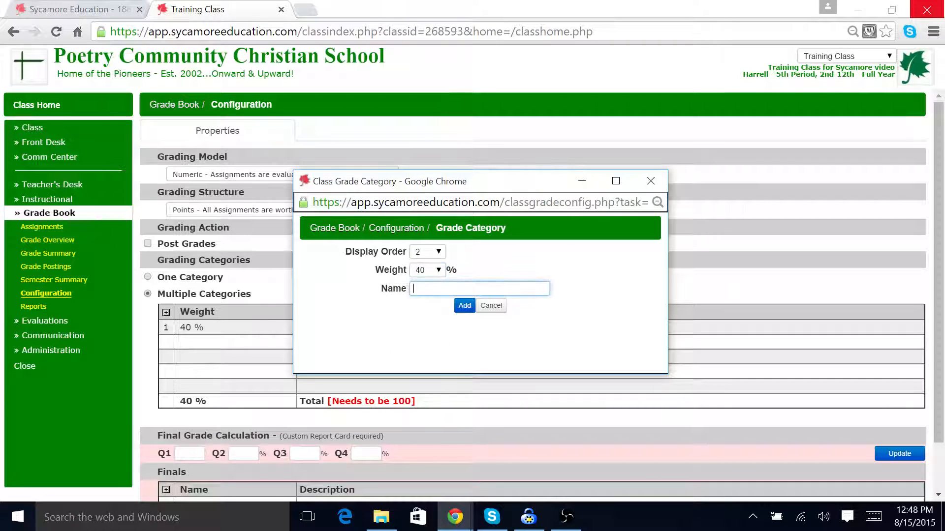
text(Participation)
key(Return)
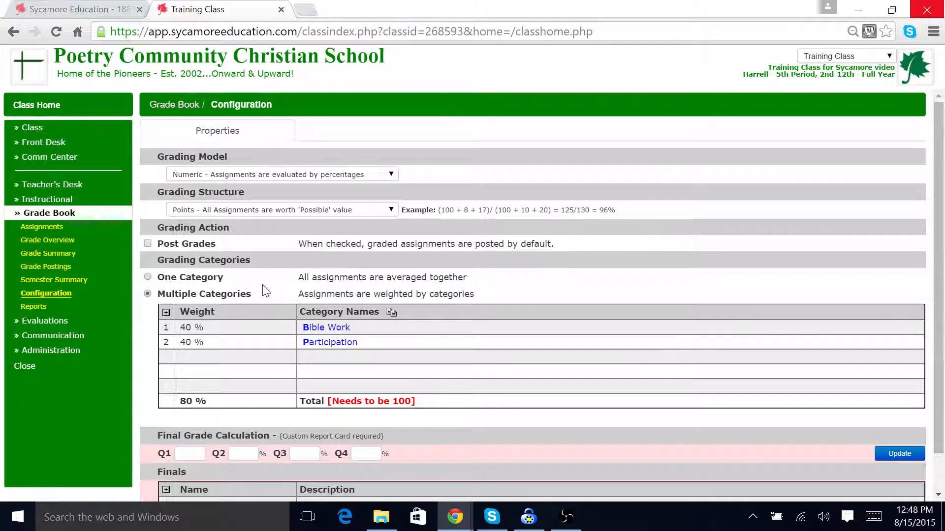
Step: Add a grade category named Required forms with display order 3 and weight 10%
click(166, 313)
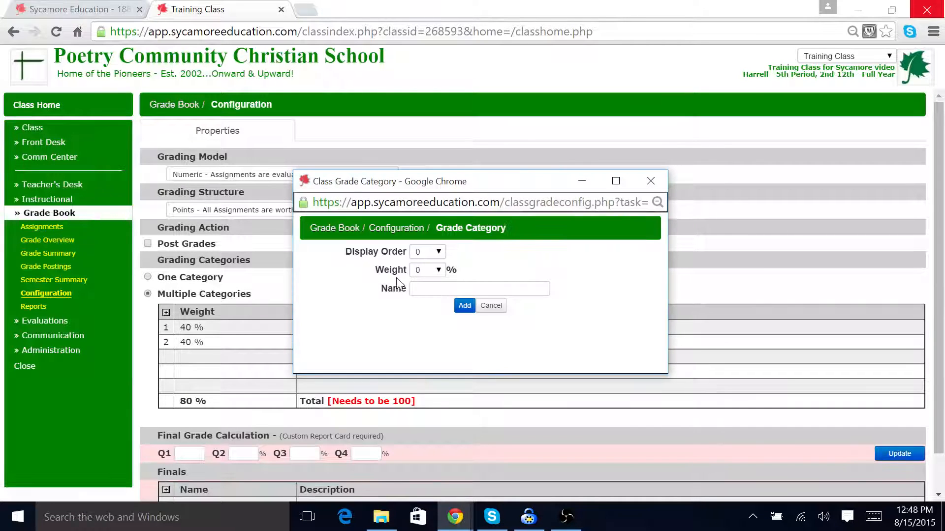
click(439, 253)
key(3)
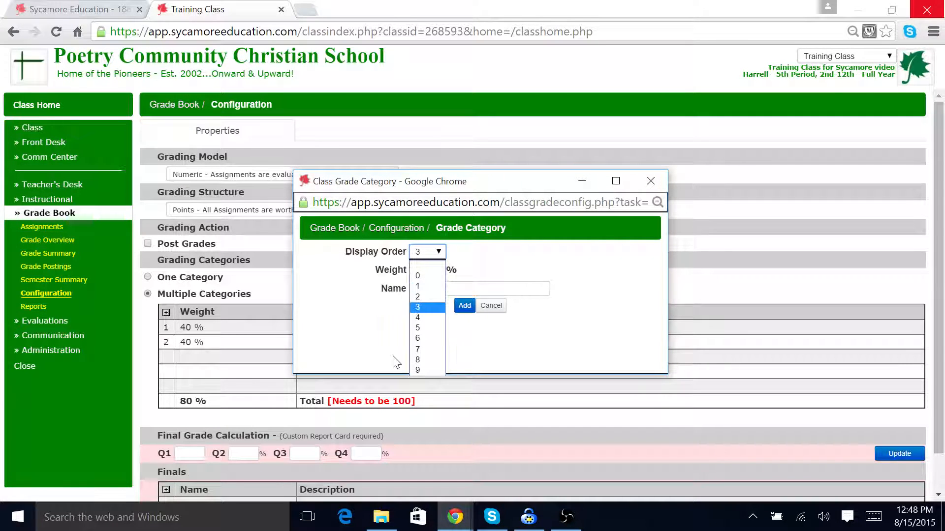
click(422, 317)
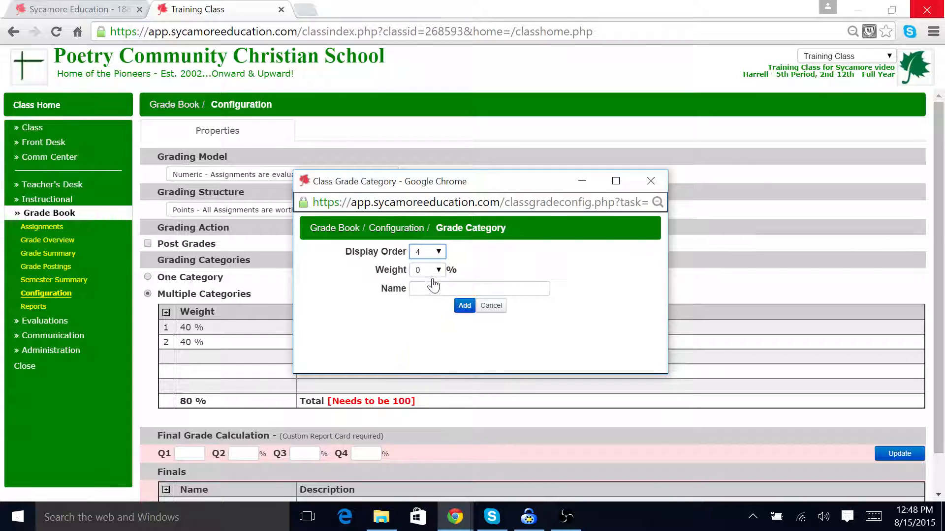
click(426, 270)
click(423, 304)
click(438, 270)
click(420, 172)
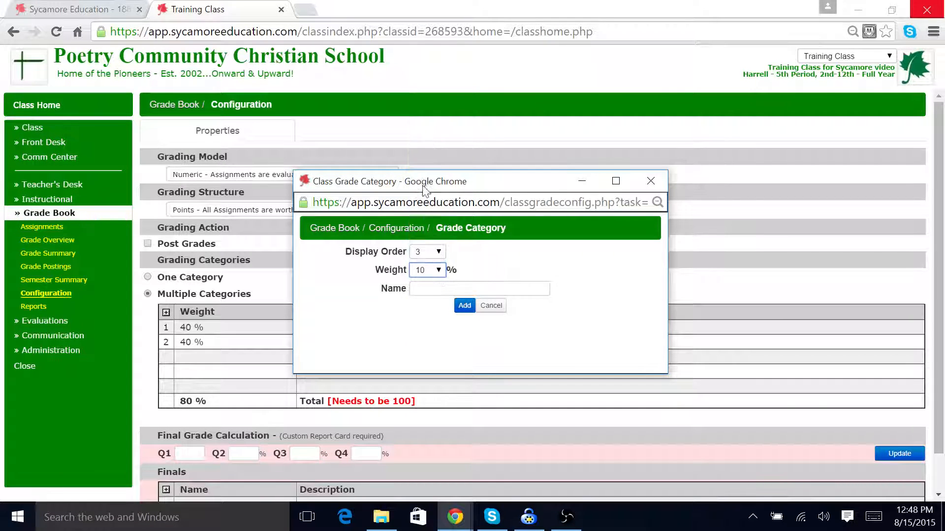
click(435, 290)
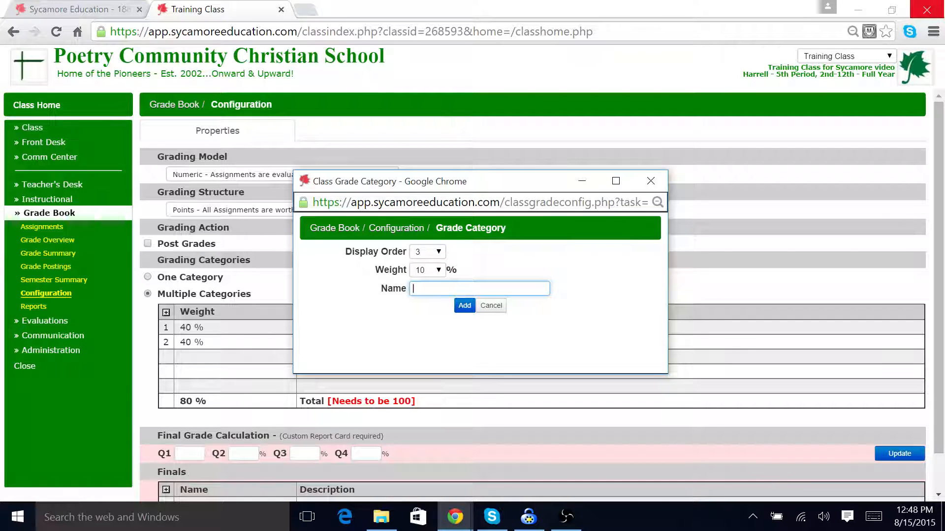
text(Required forms)
key(Return)
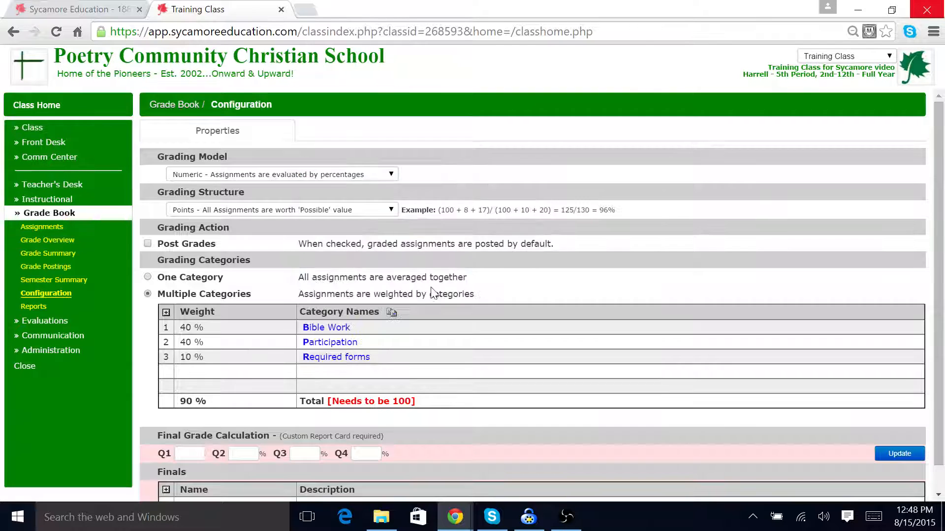
Step: Add a grade category named Testing with display order 4 and weight 10%
click(167, 312)
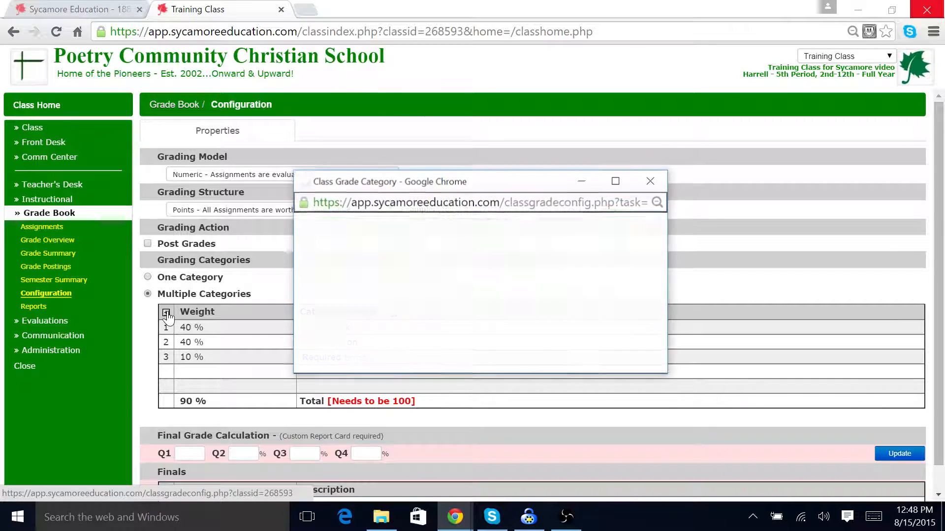
click(440, 253)
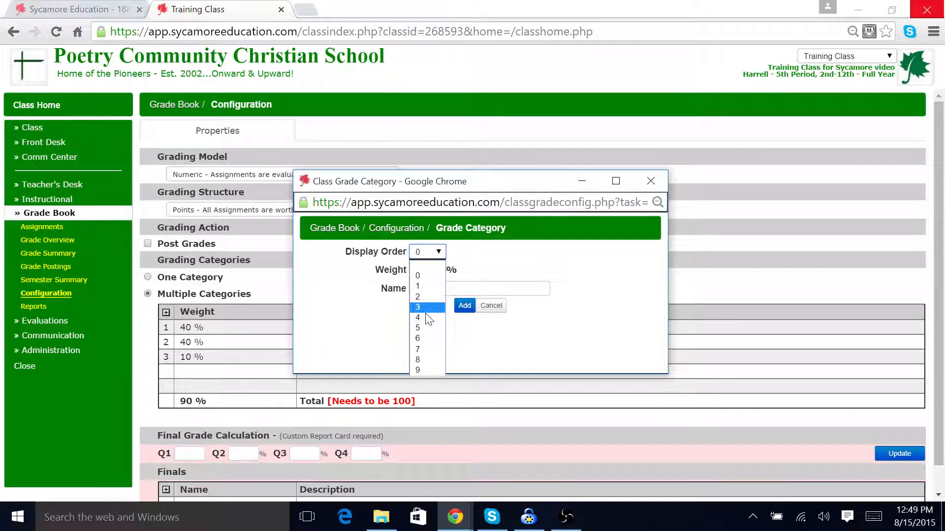
click(425, 296)
click(439, 276)
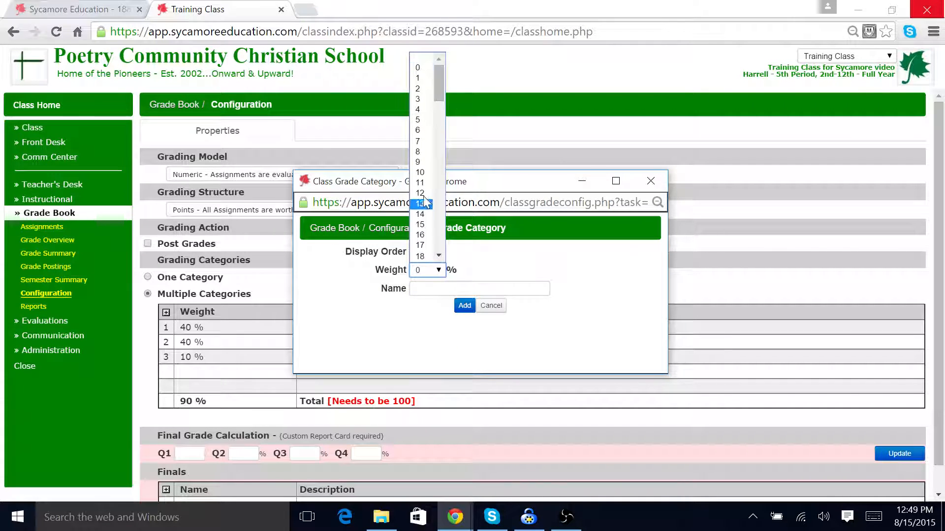
click(423, 175)
click(430, 289)
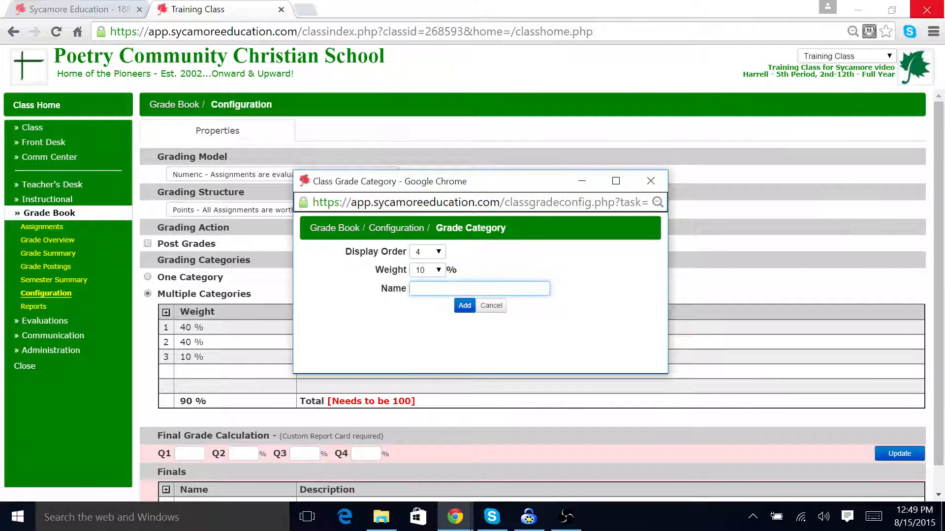
text(Testing)
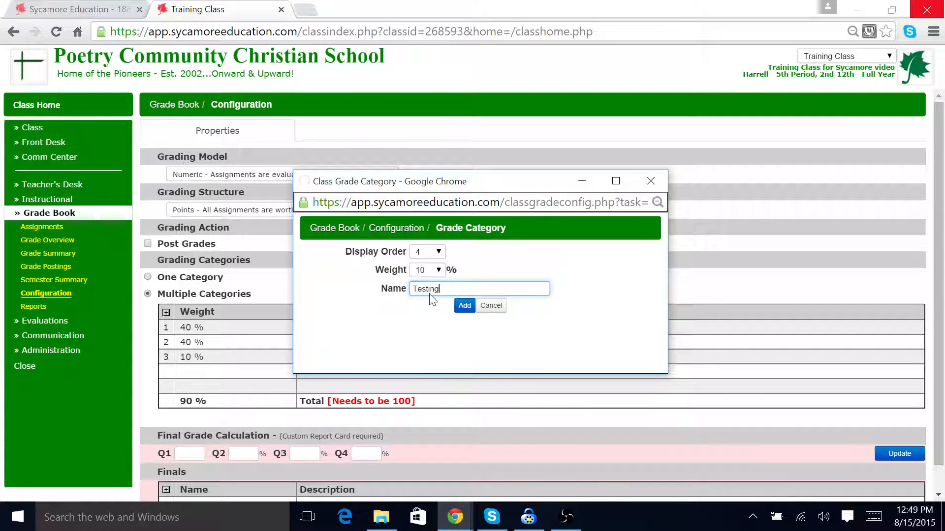
key(Return)
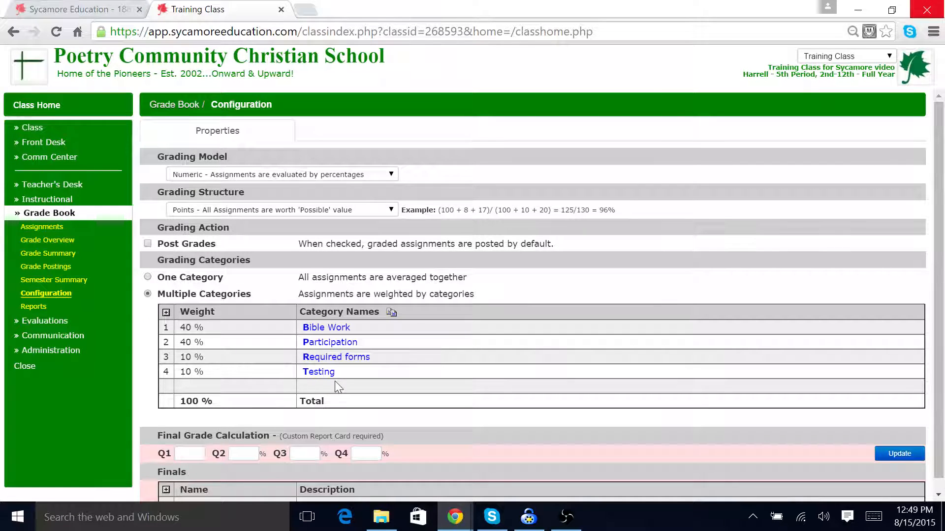
Step: Open the assignment groups and add a group with sequence 1 named bible Wo, then close the groups list
click(44, 228)
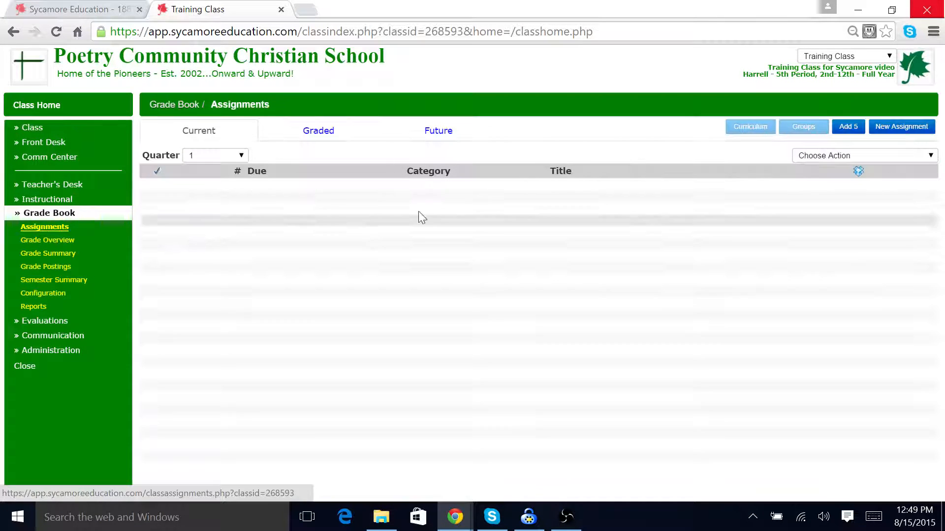
click(804, 128)
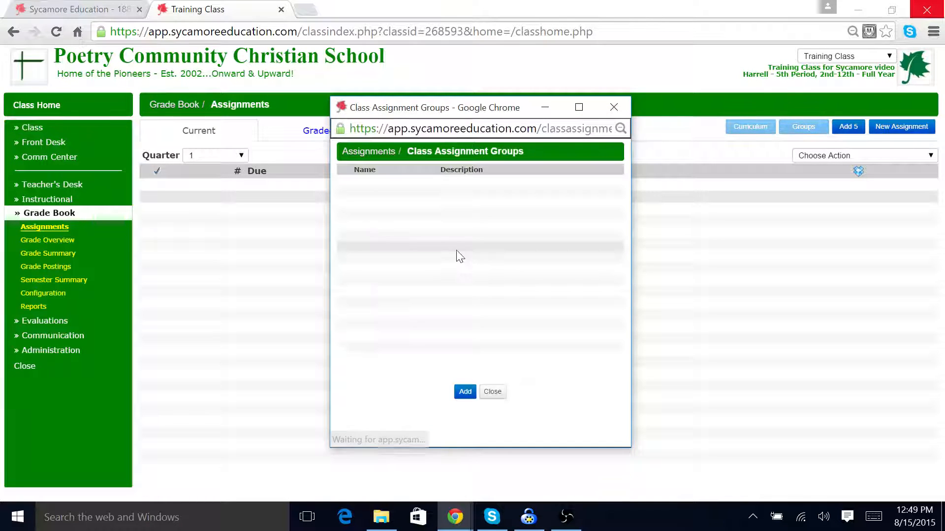
click(466, 392)
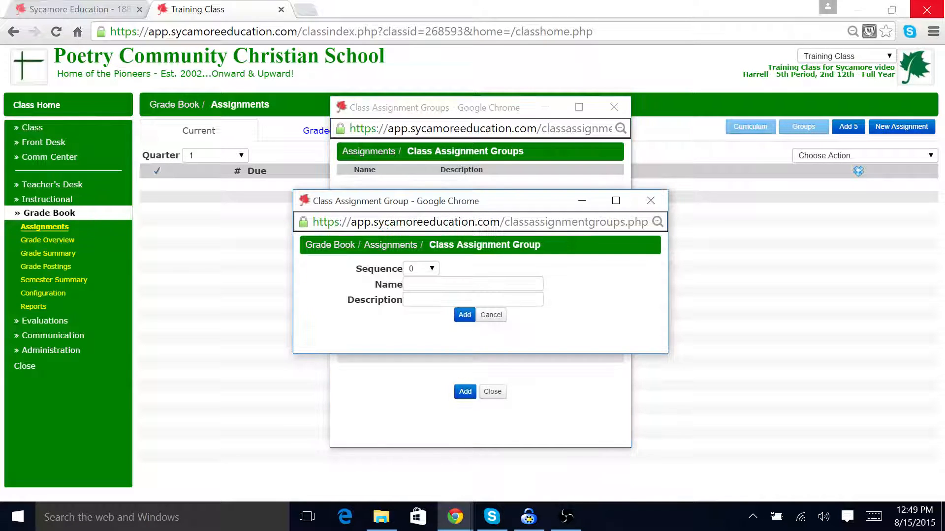
click(433, 274)
click(413, 302)
key(Tab)
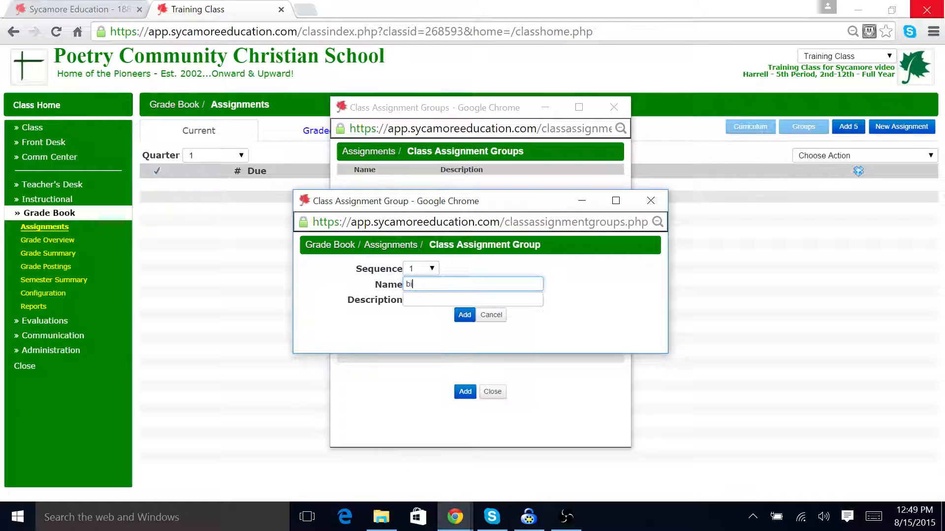
text(bi)
text(b)
text(ble Work)
key(Return)
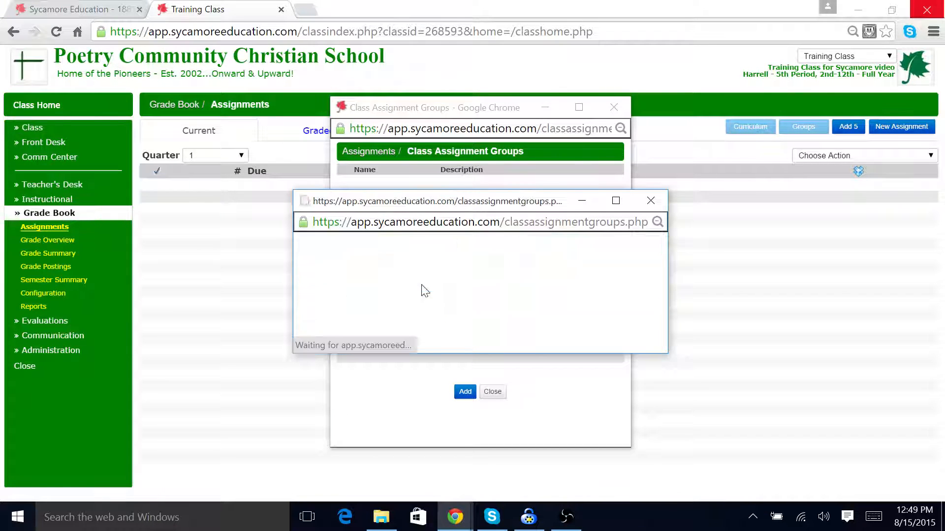
click(492, 391)
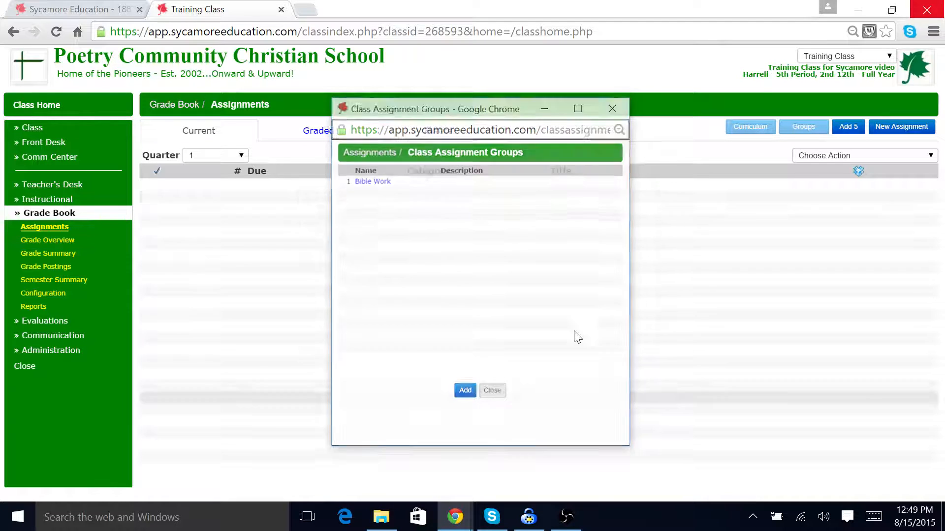
Step: Switch to the PE: Karate White Sec 6A class and review its future assignments grouped by category
click(889, 58)
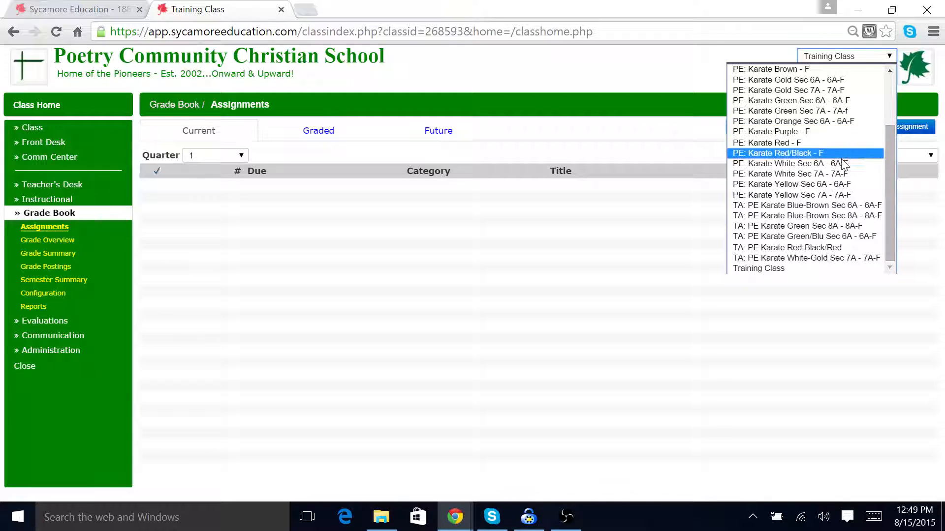
click(787, 163)
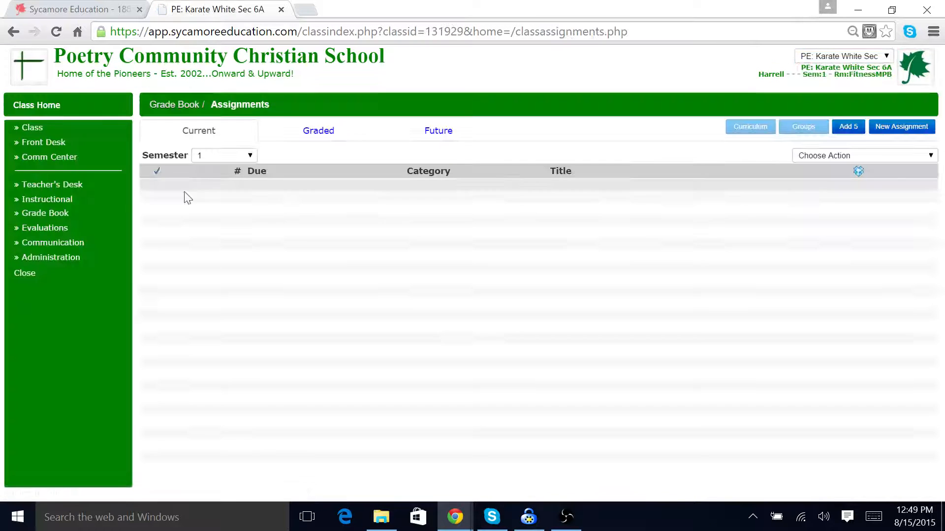
click(46, 213)
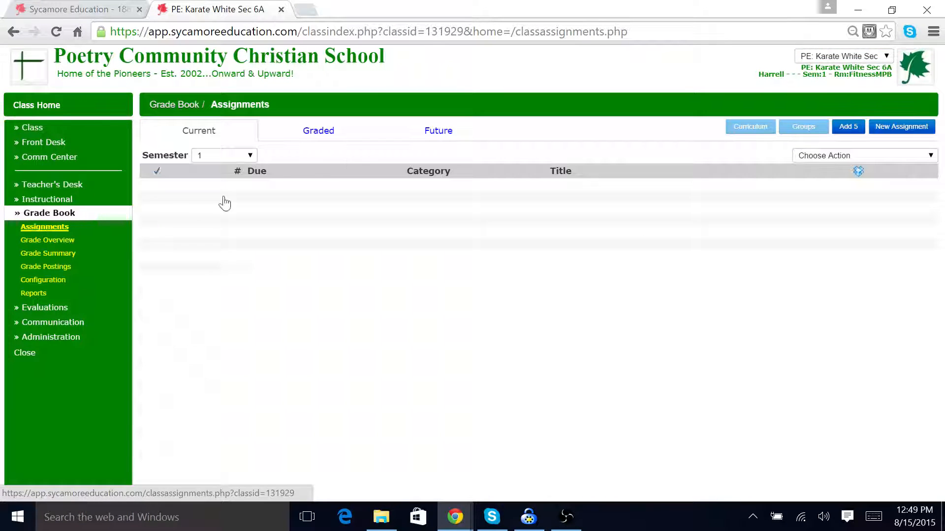
click(438, 138)
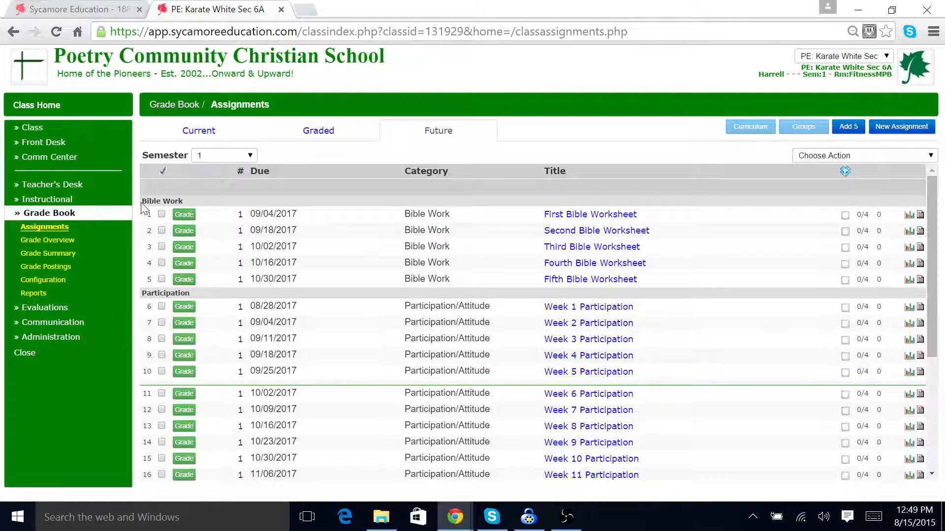
scroll(158, 300, down, 4)
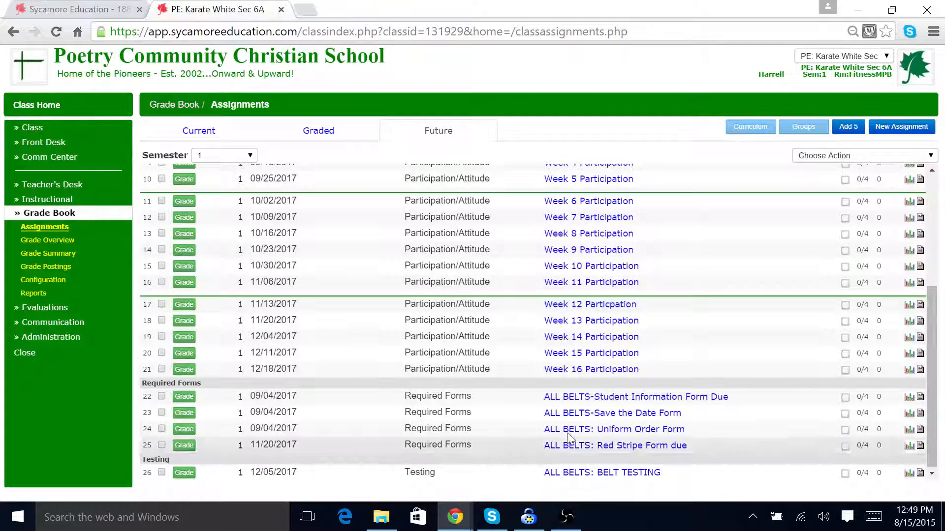
scroll(177, 438, up, 4)
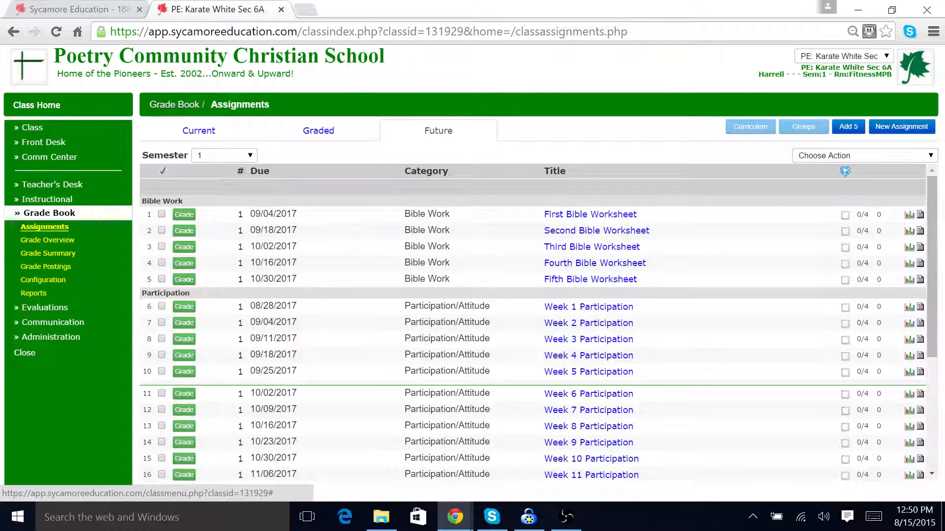
Step: Switch back to the Training Class and view its grade book configuration and assignments
click(891, 59)
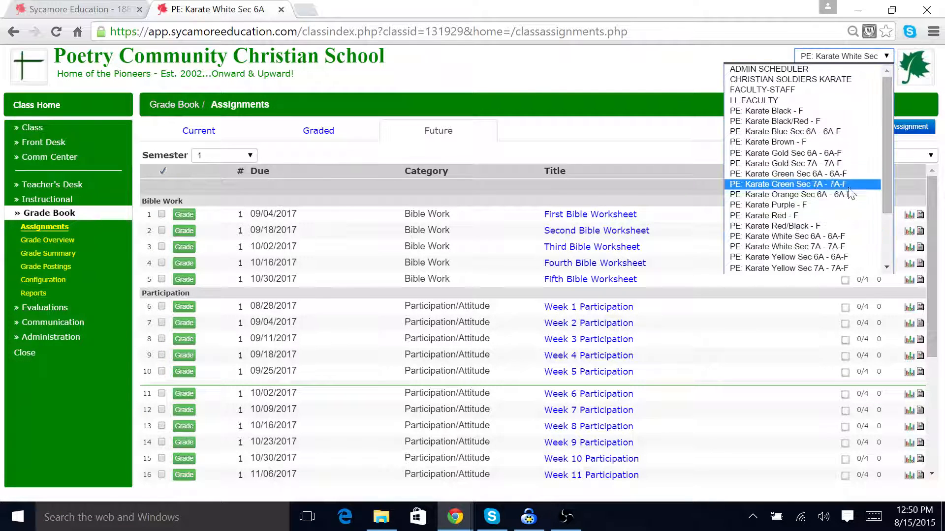
scroll(881, 157, down, 3)
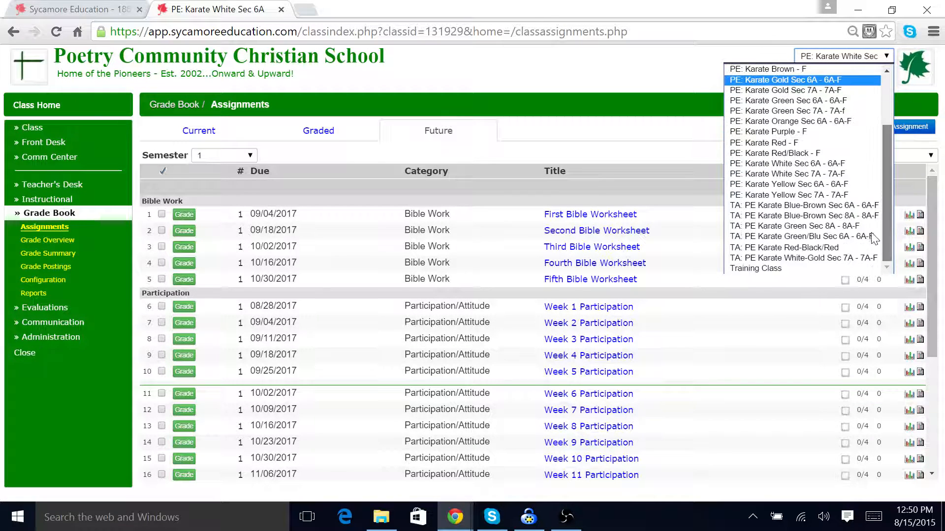
click(799, 268)
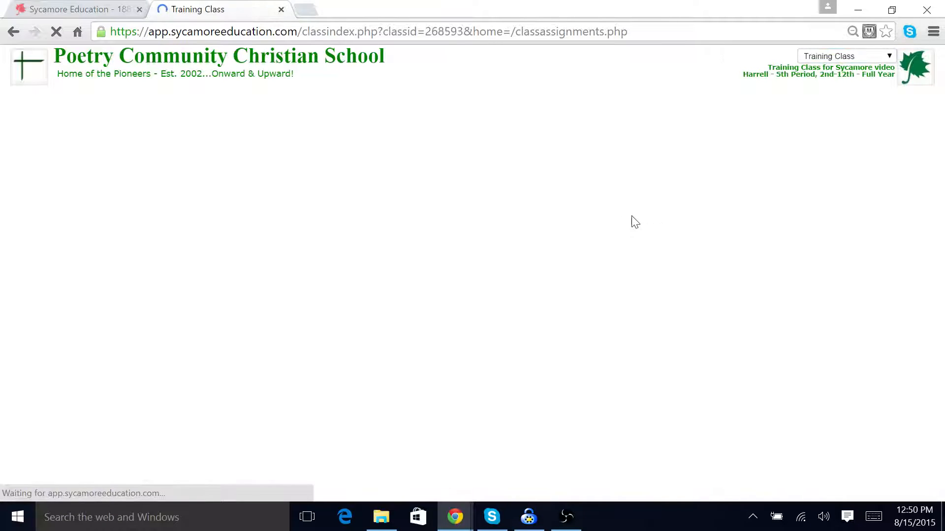
click(46, 214)
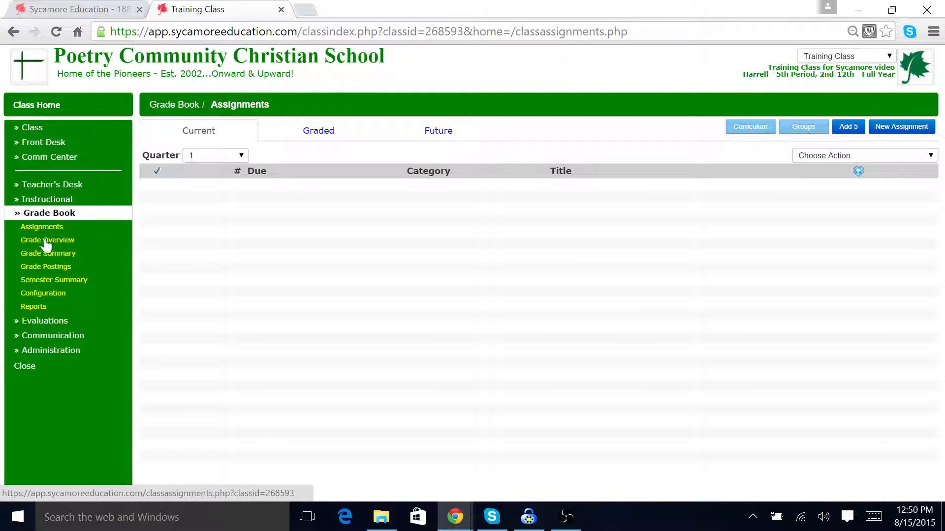
click(45, 294)
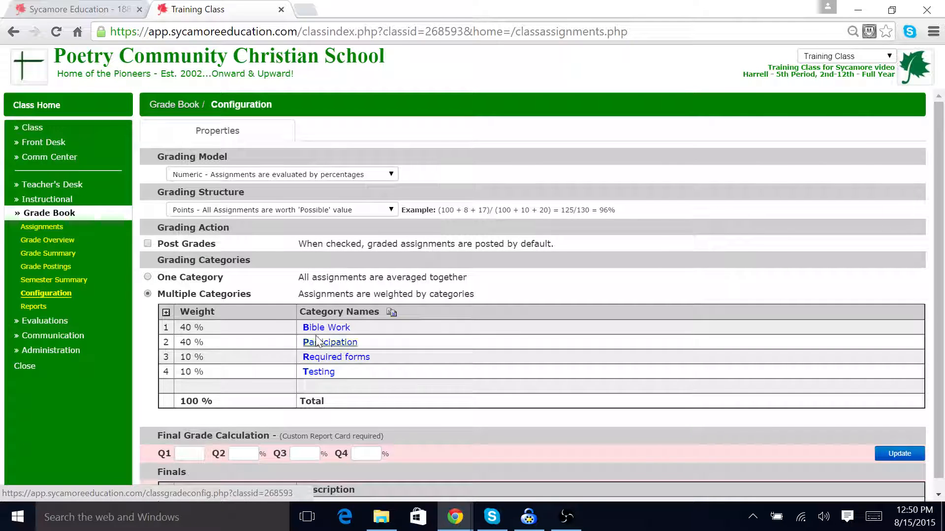
click(43, 226)
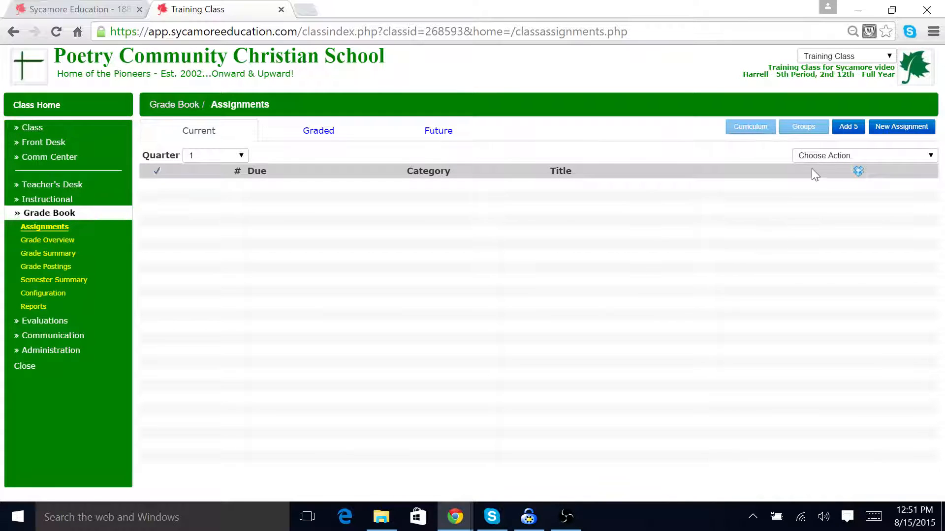
Step: Switch to the PE: Karate White Sec 6A class again and view its future assignments
click(889, 62)
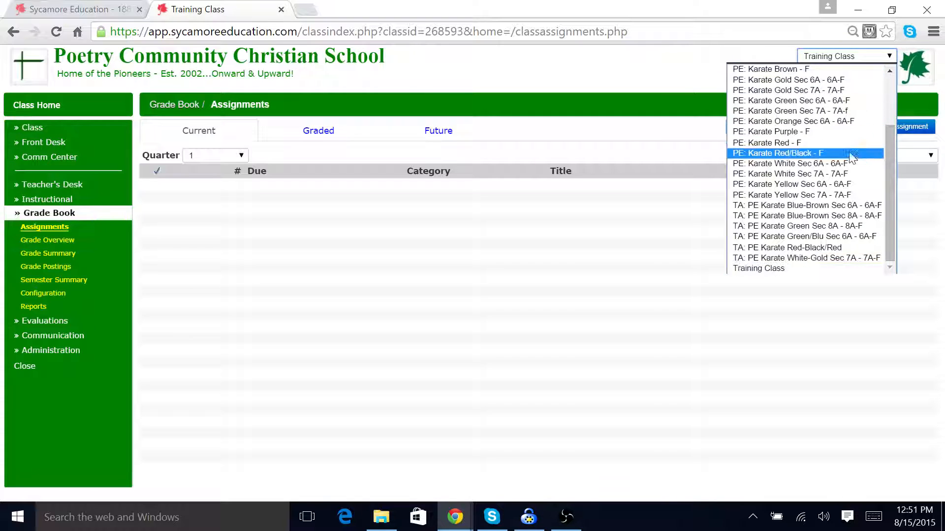
click(847, 167)
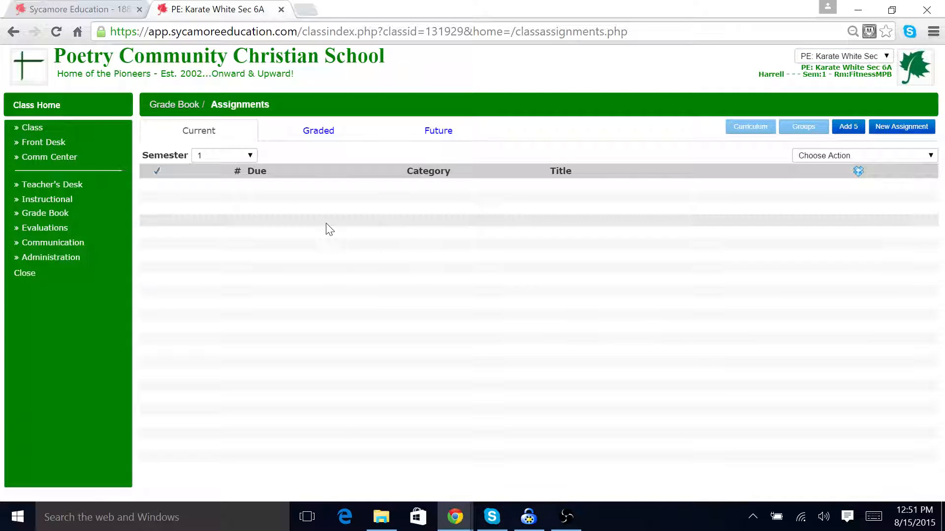
click(466, 138)
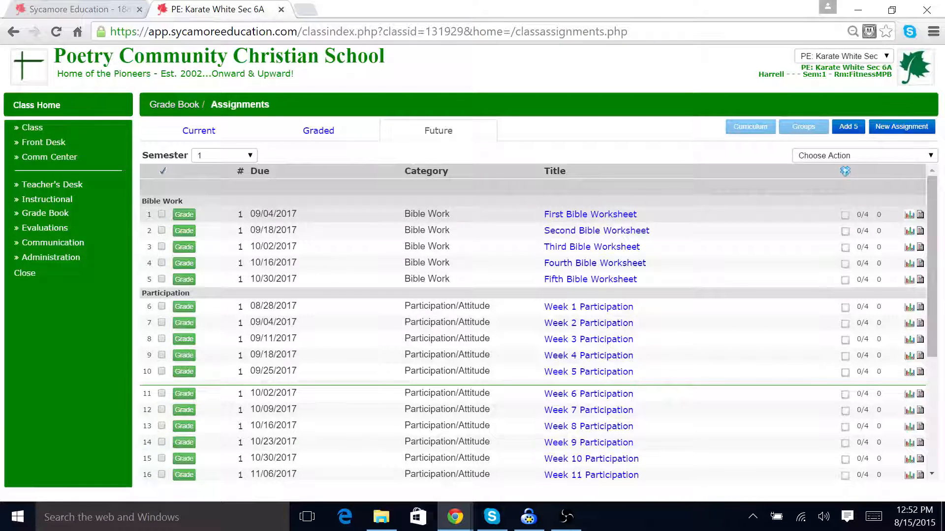
click(52, 217)
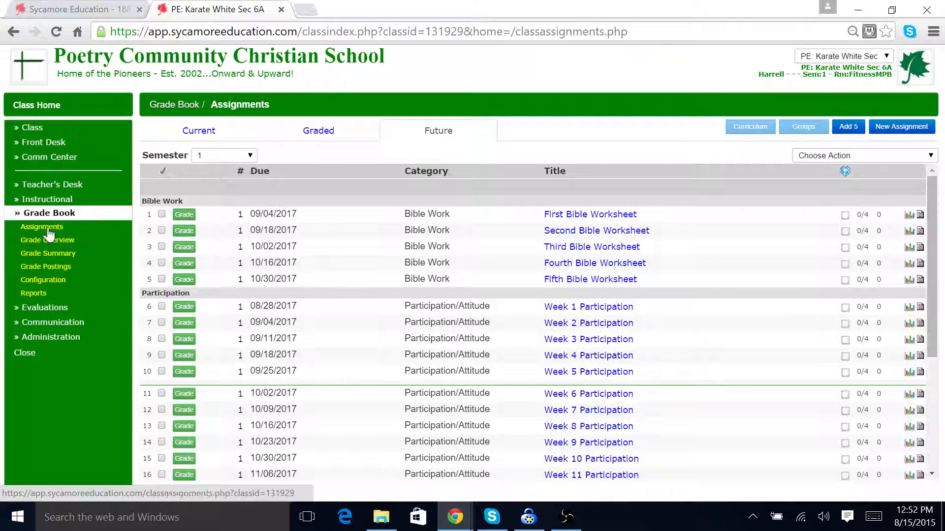
Step: In Classroom Assignment Maintenance, set the due year of the first three assignments to 2015 and save the update
click(36, 295)
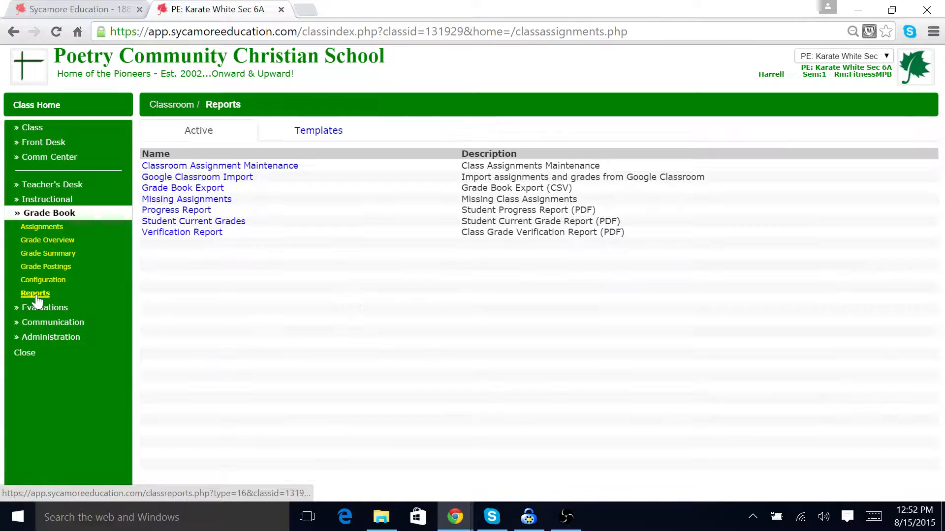
click(199, 161)
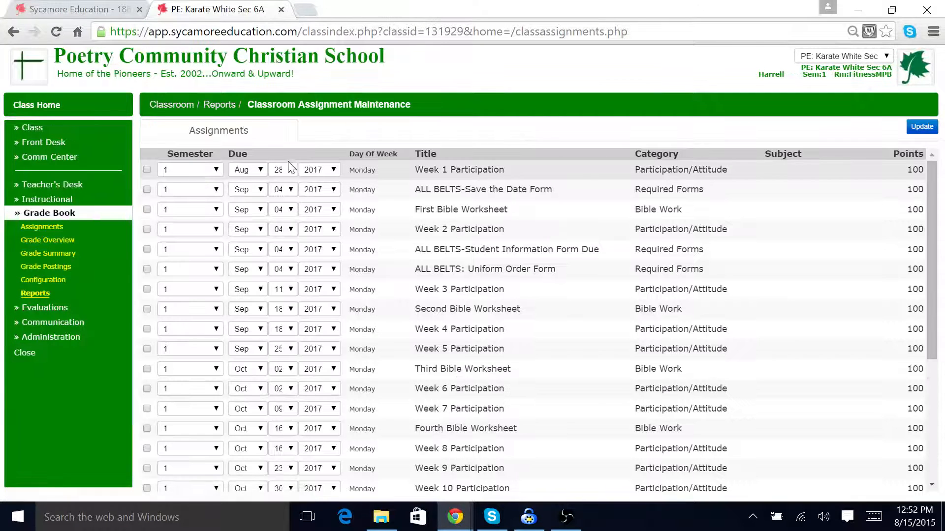
click(333, 170)
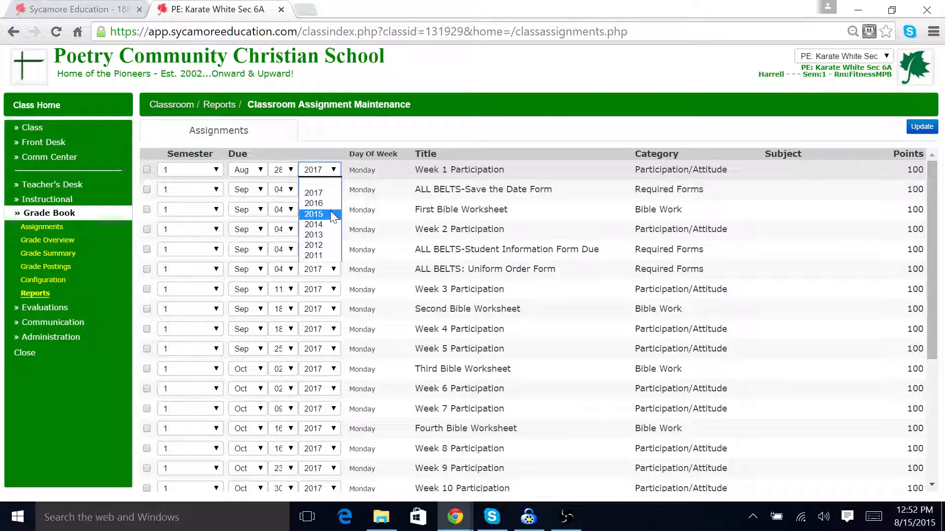
click(330, 213)
click(333, 188)
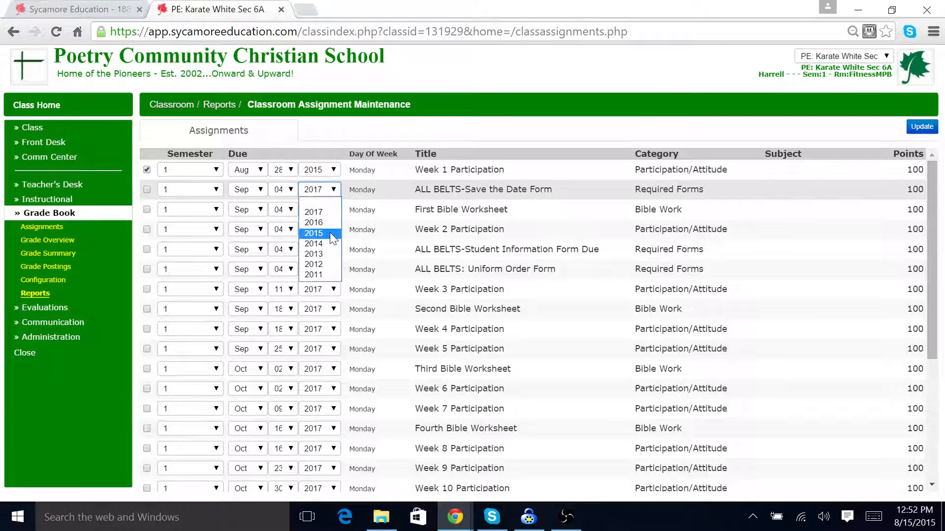
click(329, 232)
click(334, 209)
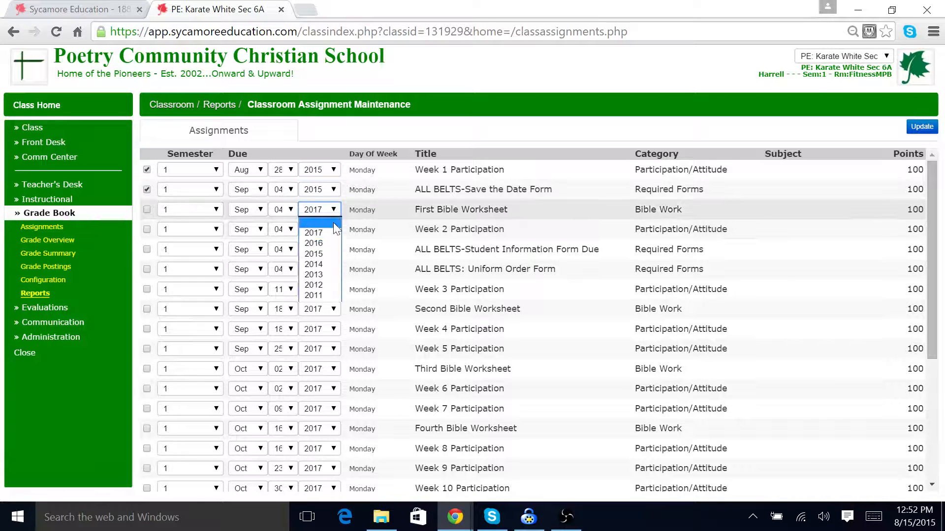
click(333, 254)
click(922, 127)
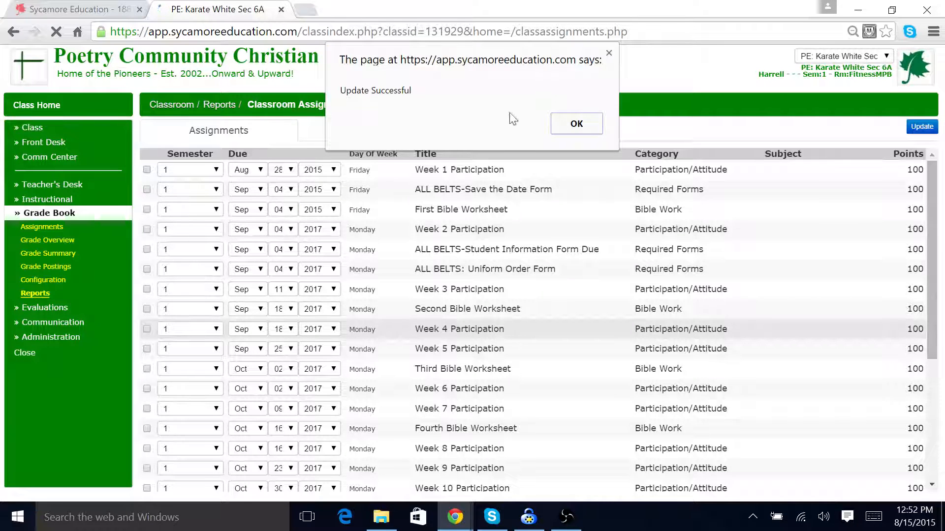
click(573, 127)
click(45, 228)
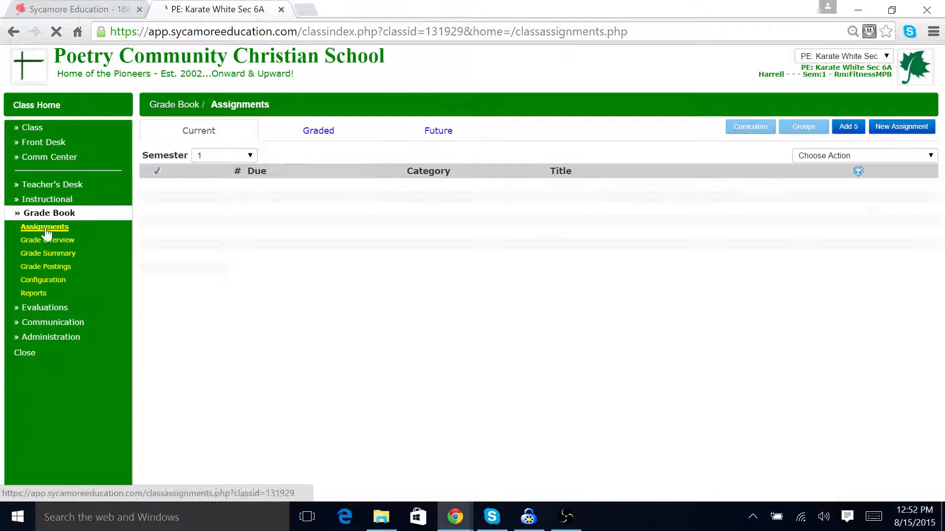
Step: View the PE: Karate White Sec 6A future assignments, then switch to the Training Class
click(446, 131)
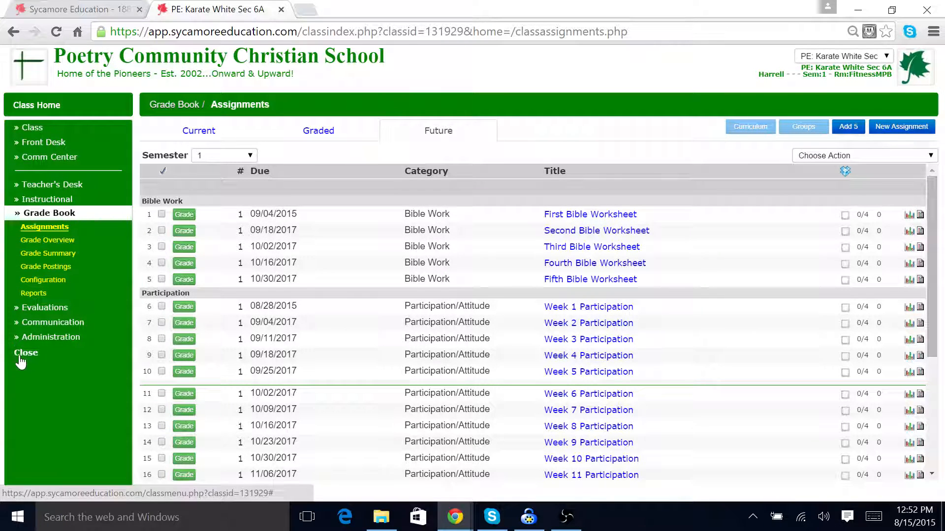
click(885, 58)
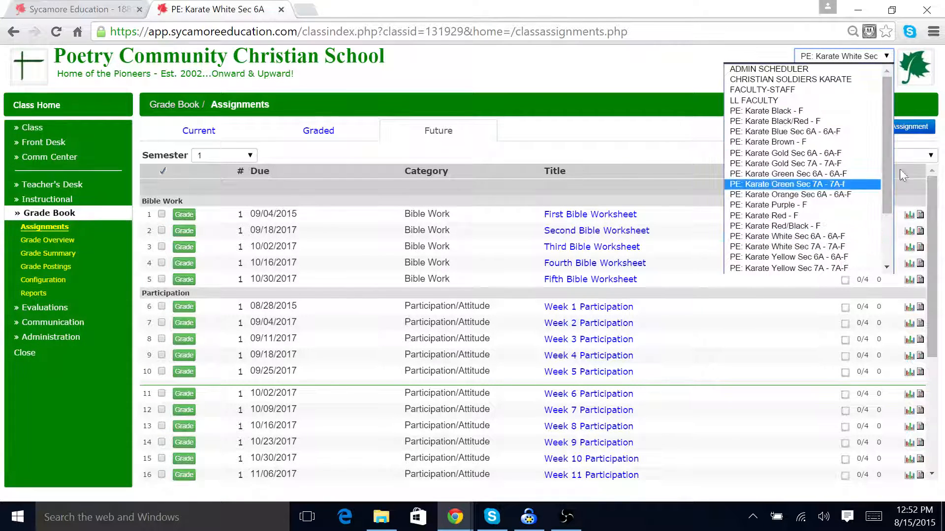
scroll(876, 217, down, 3)
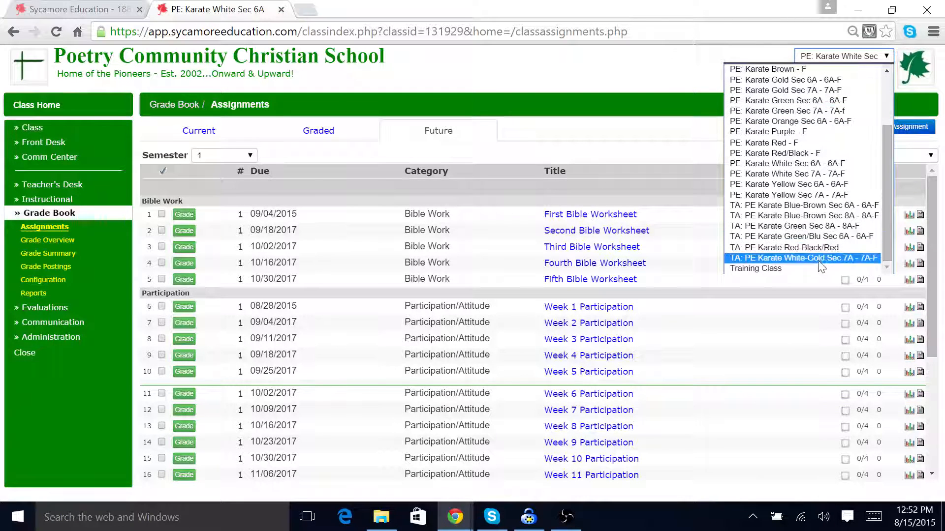
click(808, 269)
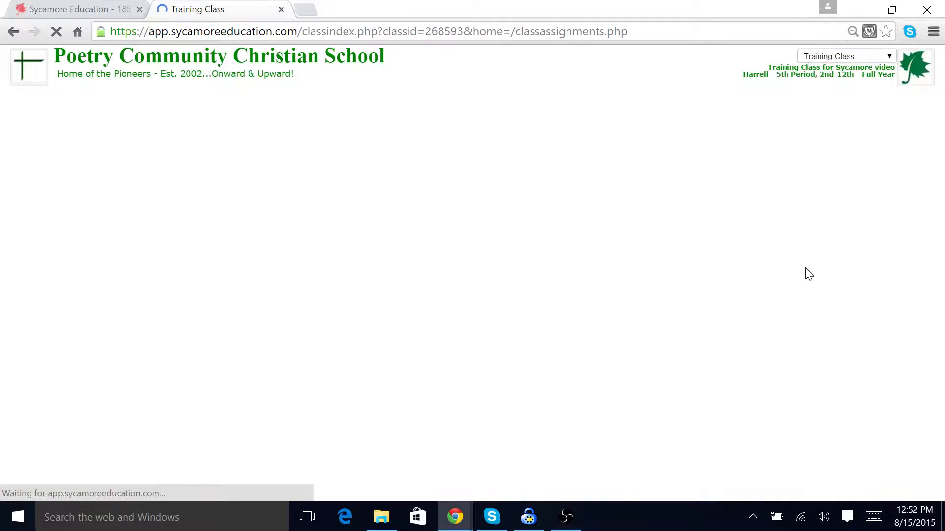
Step: Add a new assignment titled Sample Assignment in the Participation category with no group, then close the assignment window
click(911, 128)
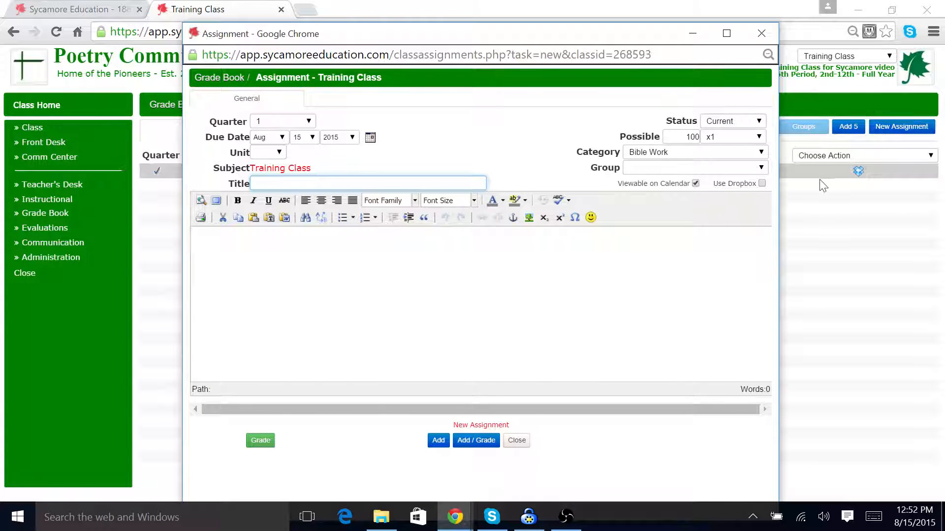
mouse_move(573, 529)
text(S)
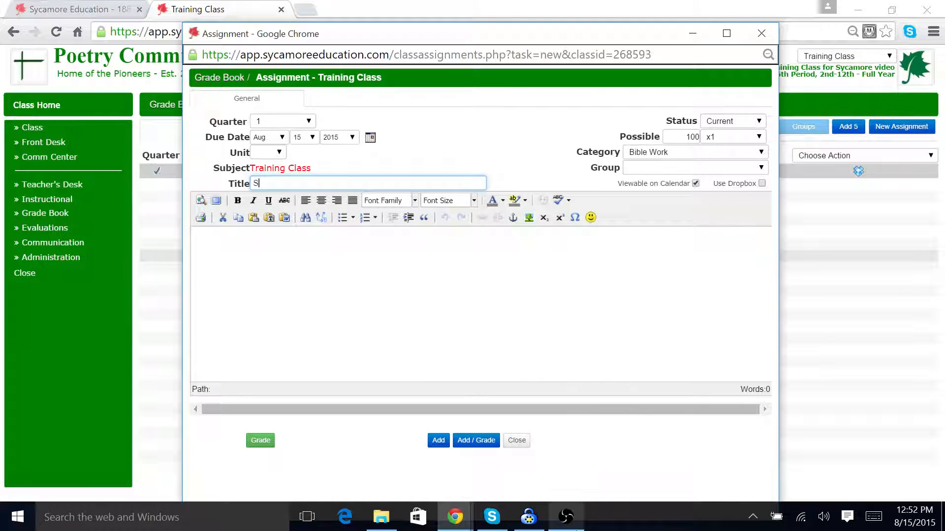
text(ample Assignment)
click(762, 153)
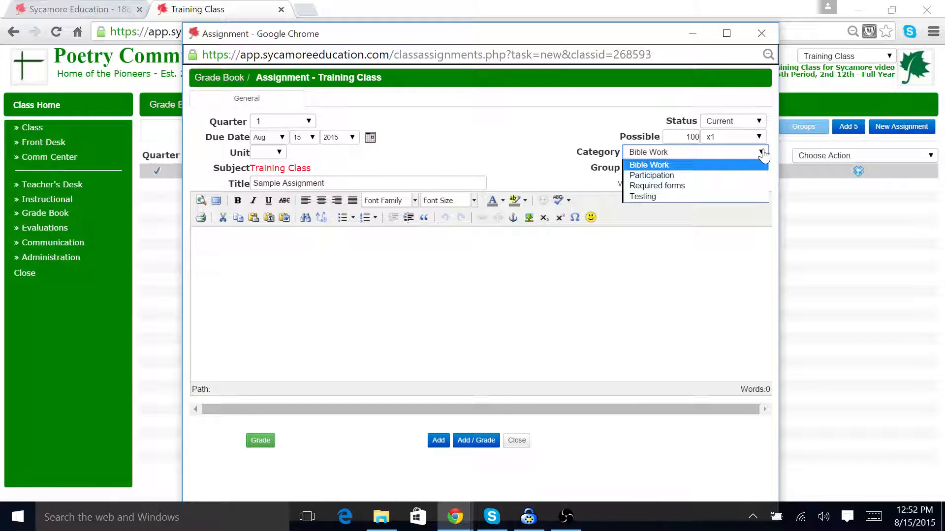
click(734, 175)
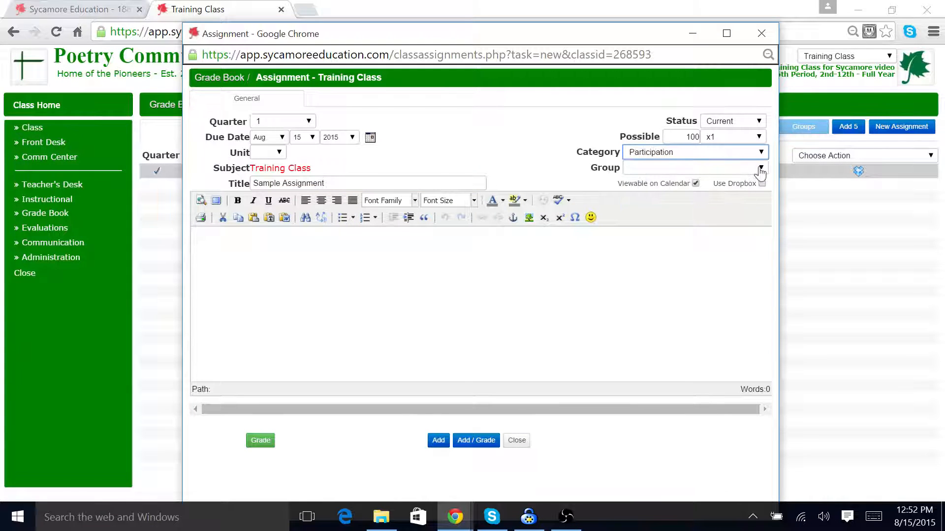
click(761, 168)
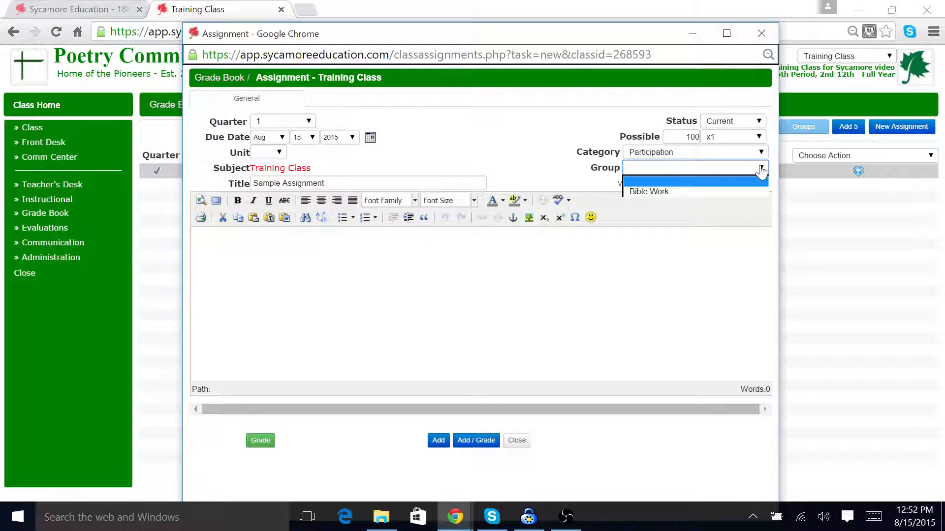
click(761, 169)
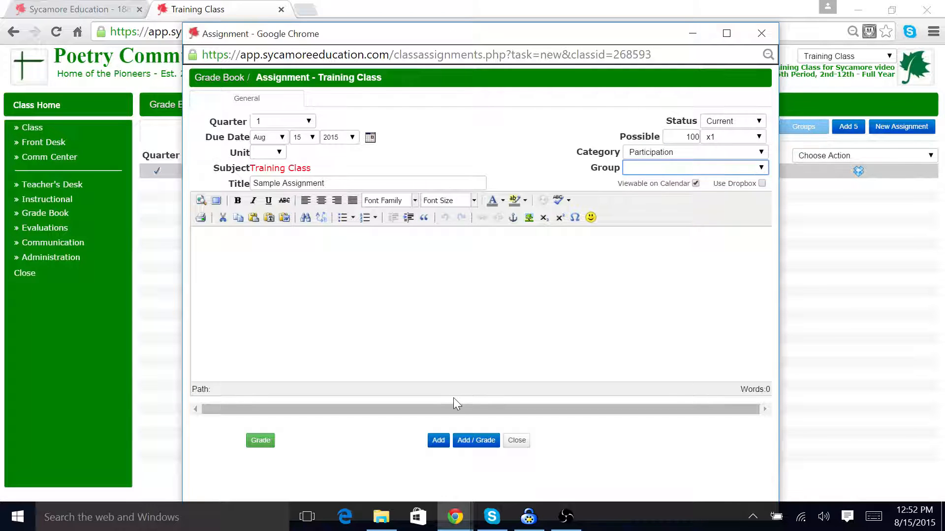
click(438, 440)
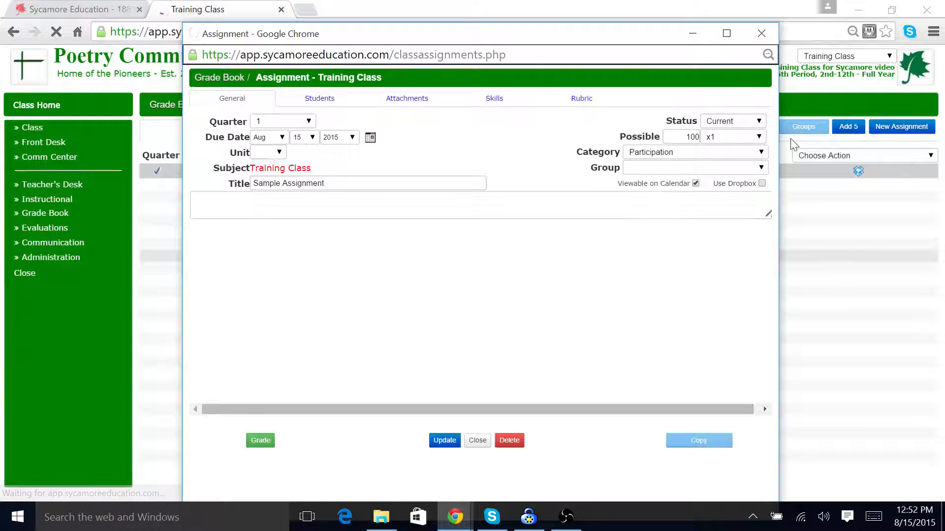
click(761, 33)
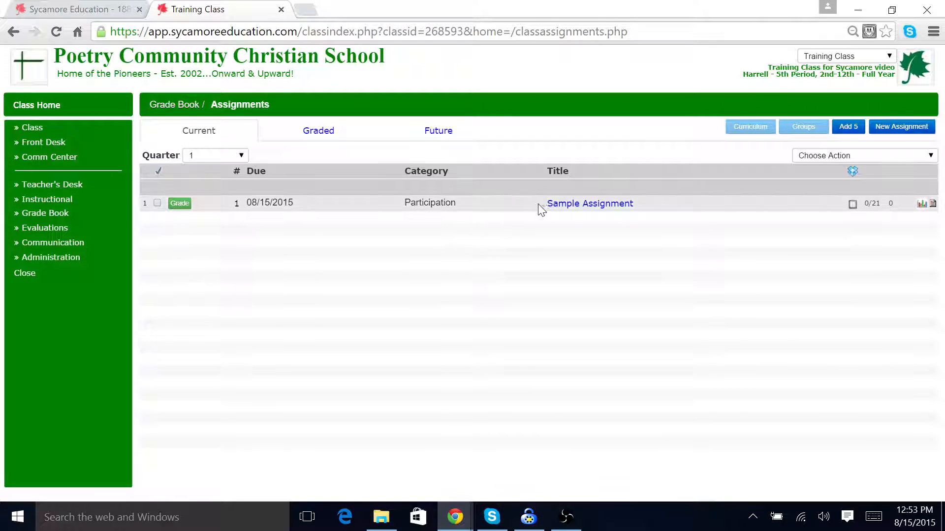
Step: Open Sample Assignment, change its status to Future, update it and close the window
click(596, 209)
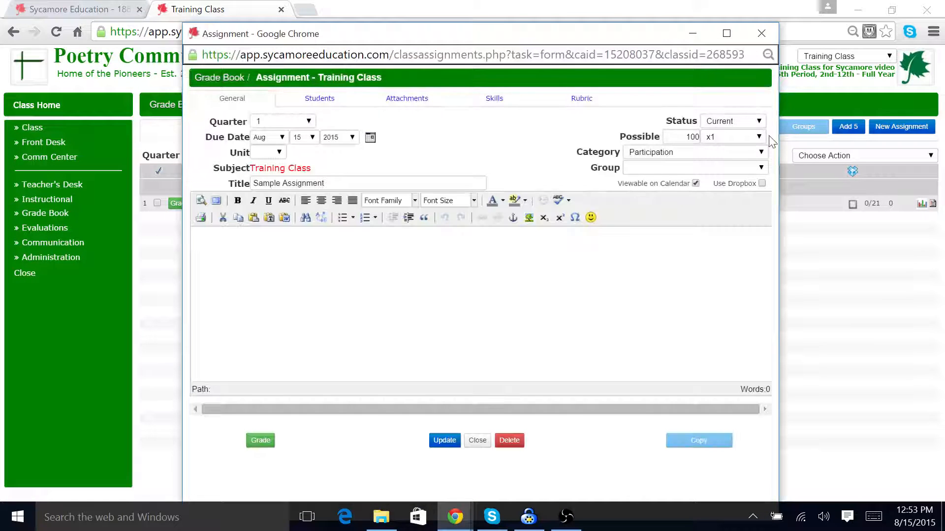
click(760, 122)
click(734, 154)
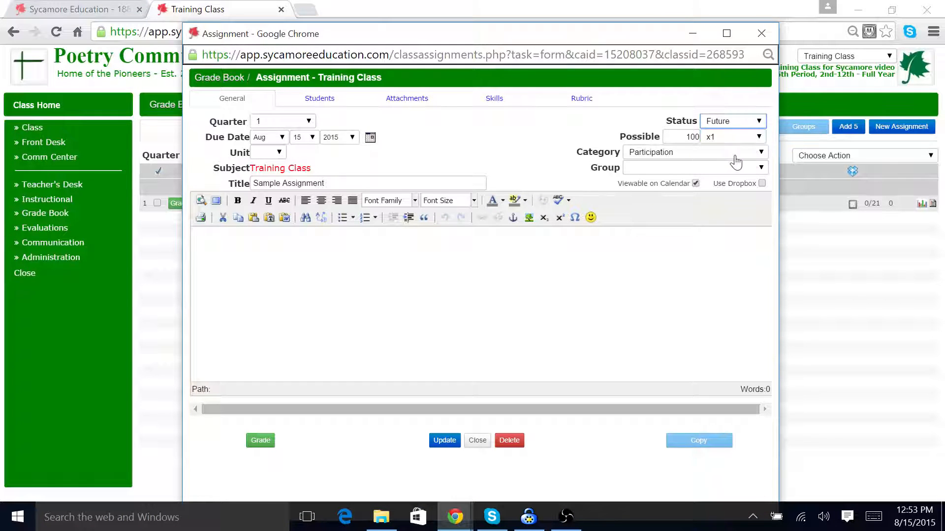
click(444, 441)
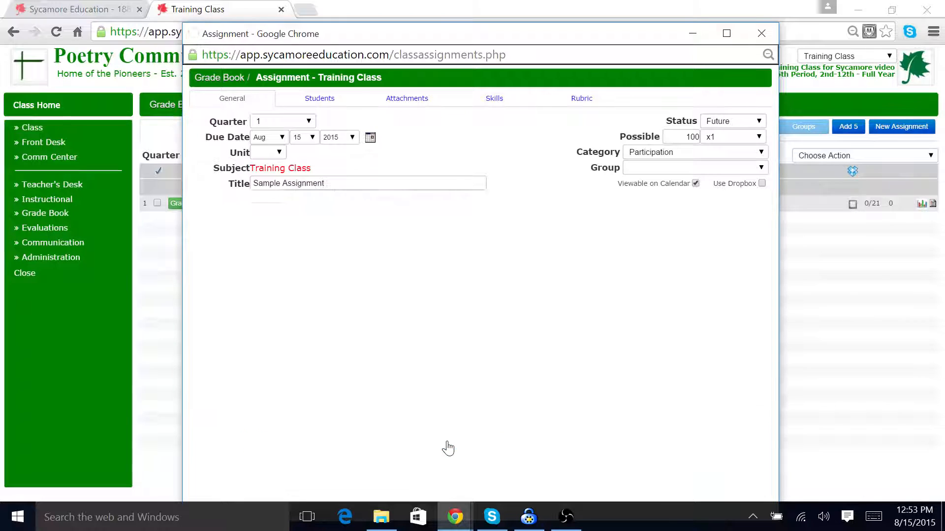
click(761, 33)
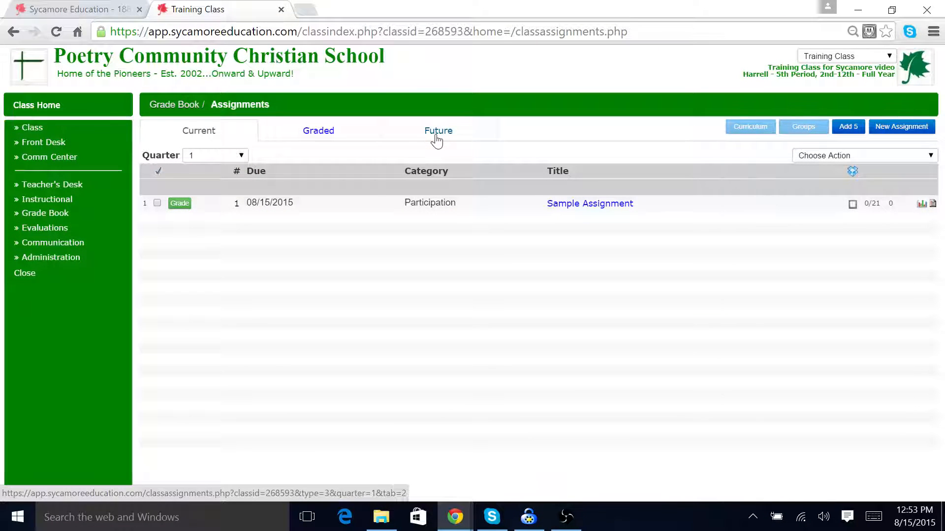
Step: Select Sample Assignment in the Future list, move it to Current with the bulk action, and view the Current assignments
click(437, 142)
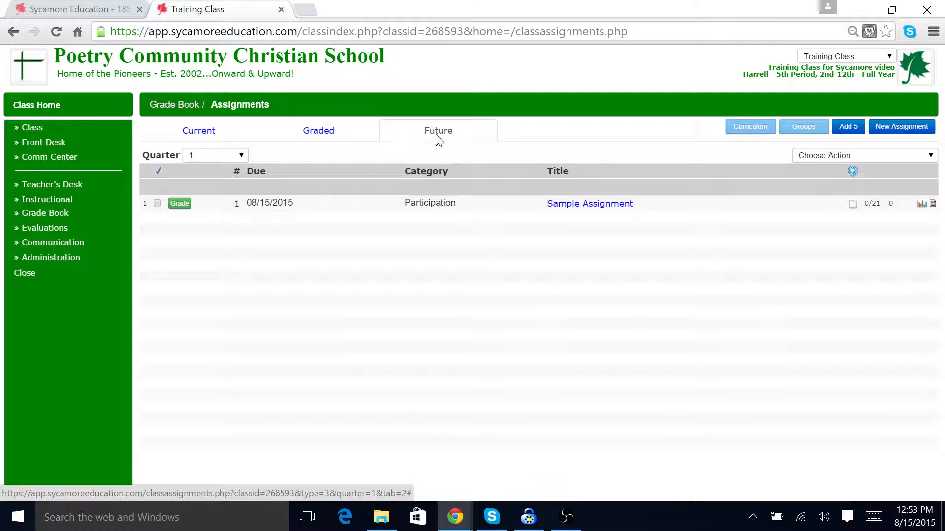
click(178, 134)
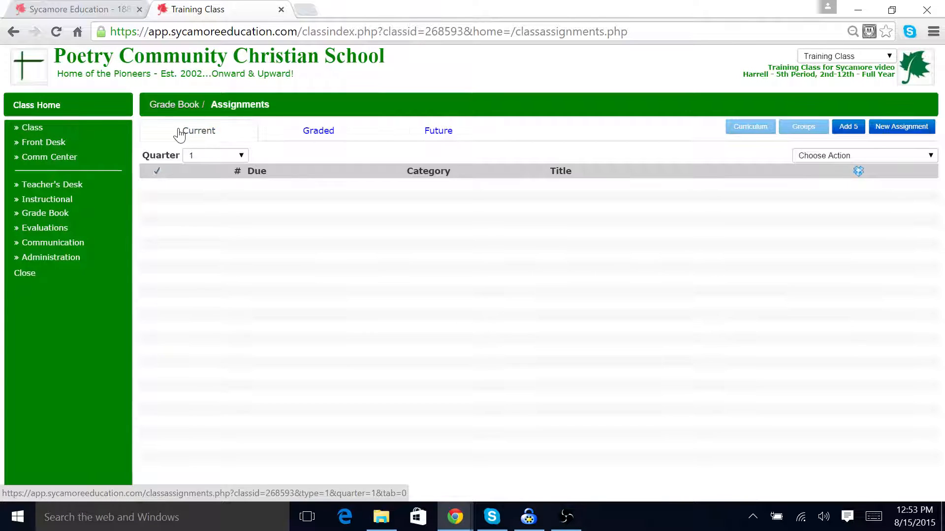
click(449, 142)
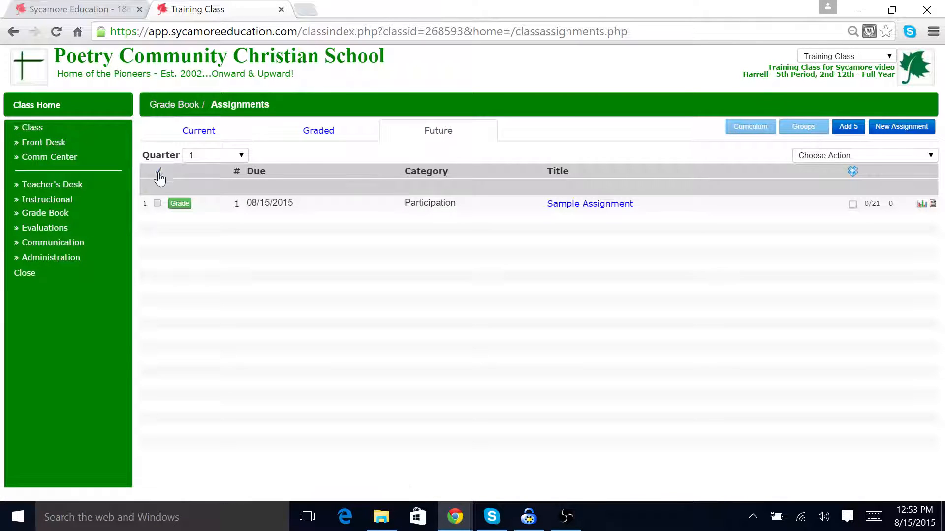
click(157, 203)
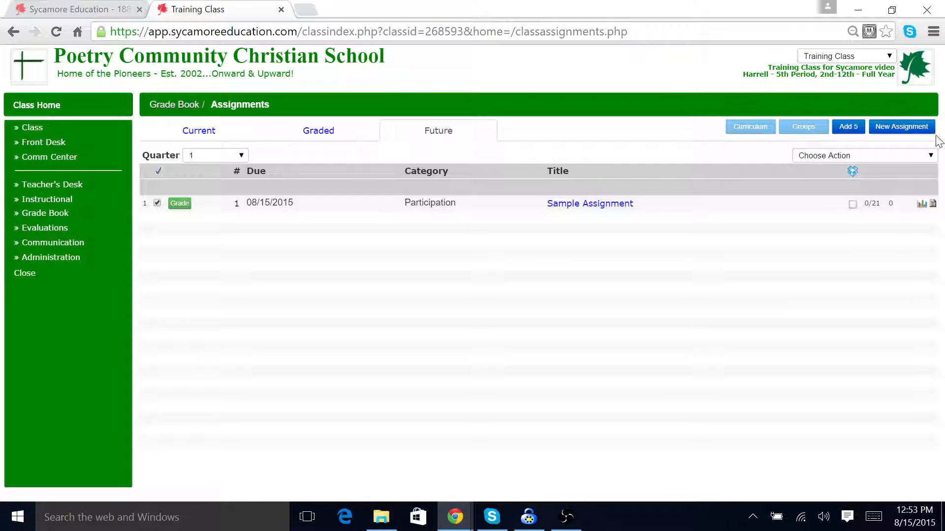
click(931, 155)
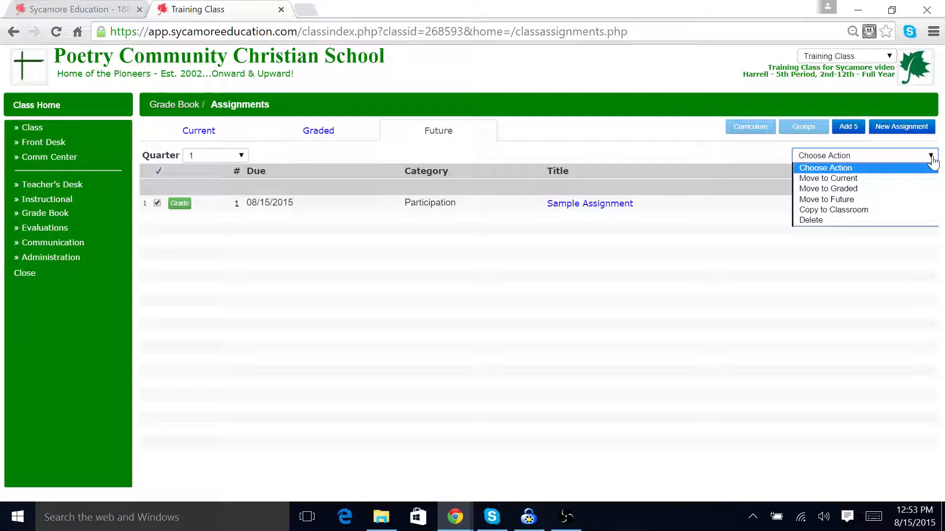
click(905, 178)
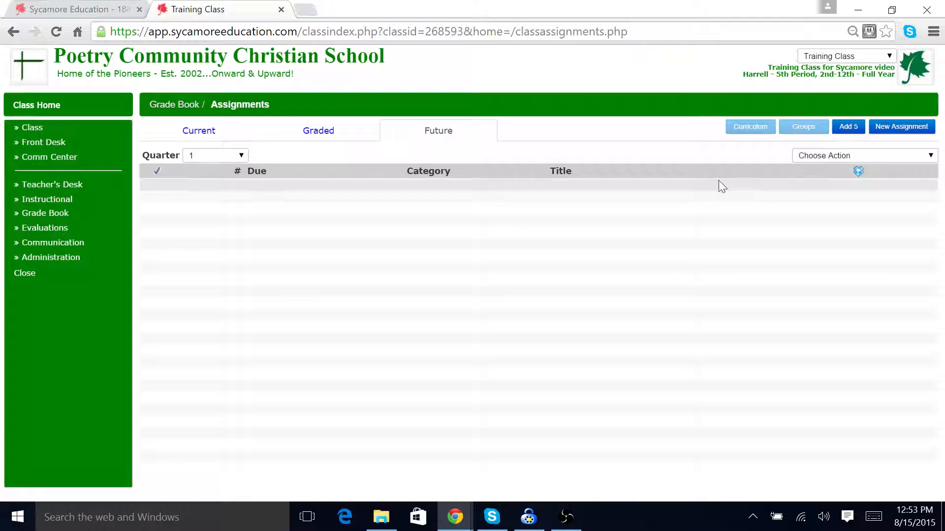
click(193, 142)
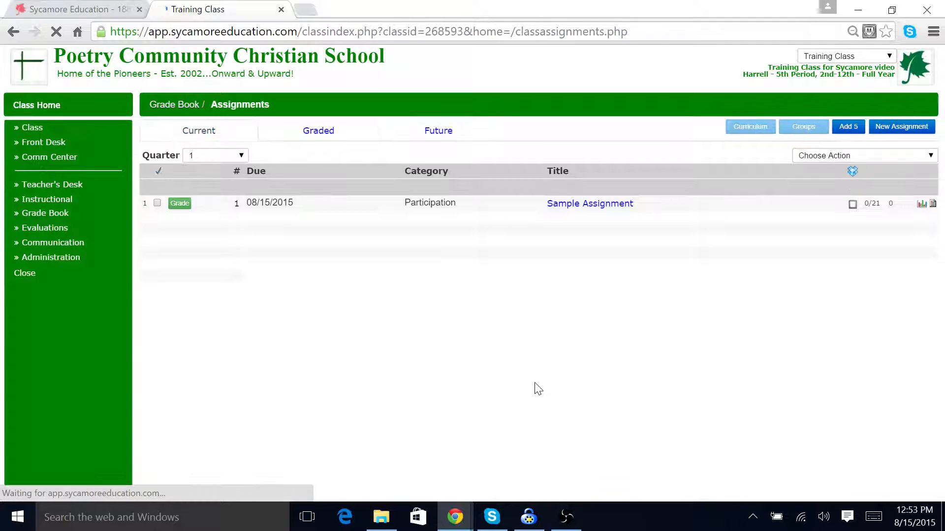
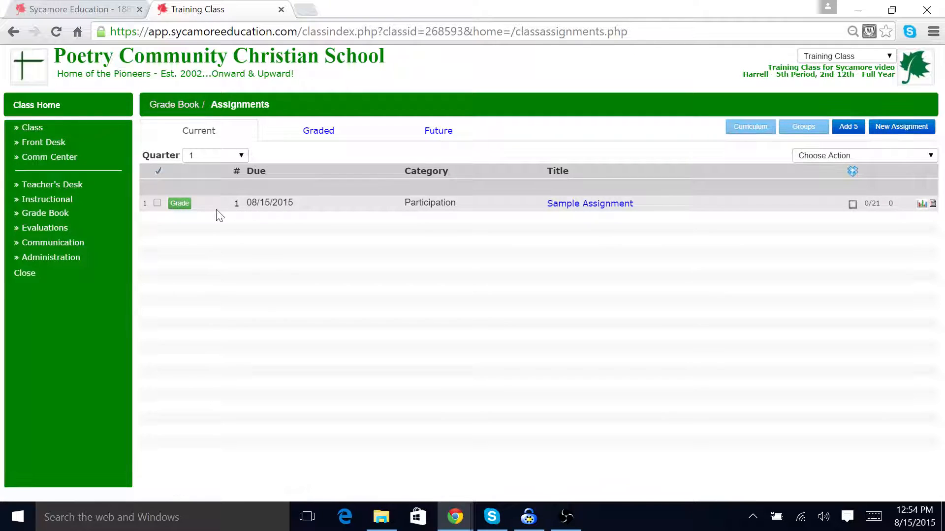
Step: Grade Sample Assignment by auto-filling 100 for all students and setting SAMPLE, STUDENT to 70, then update and close
click(179, 203)
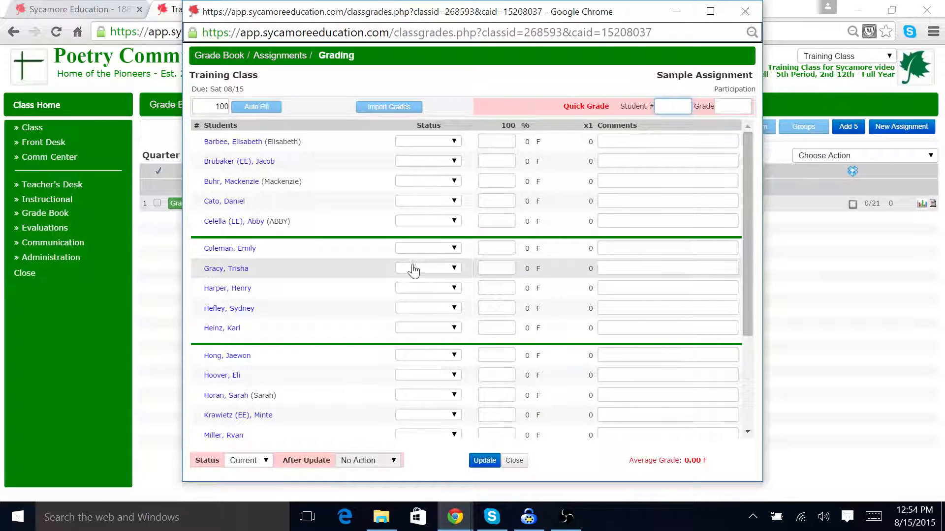
click(262, 107)
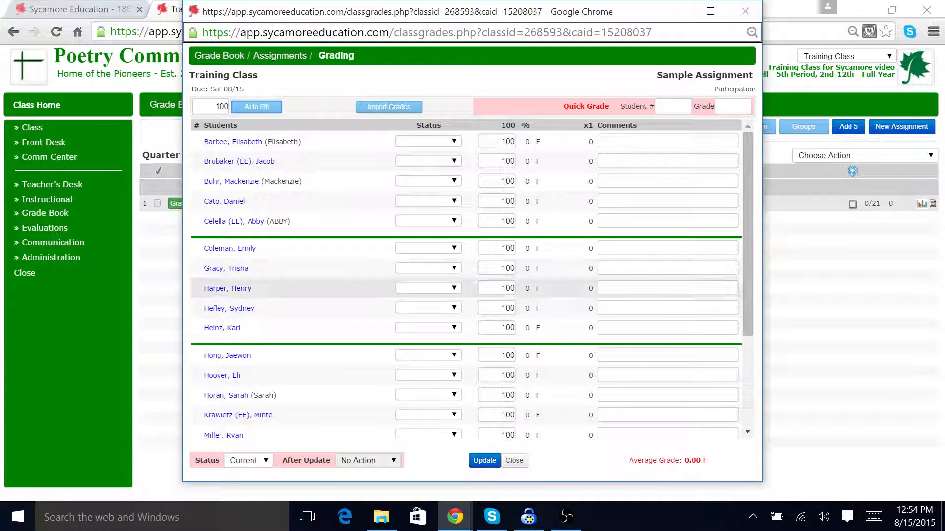
scroll(512, 305, down, 3)
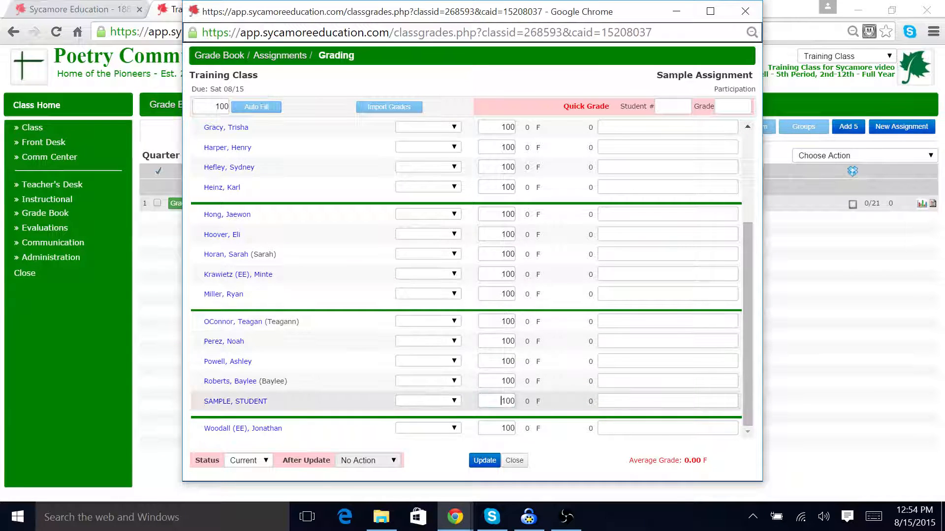
double_click(507, 401)
text(70)
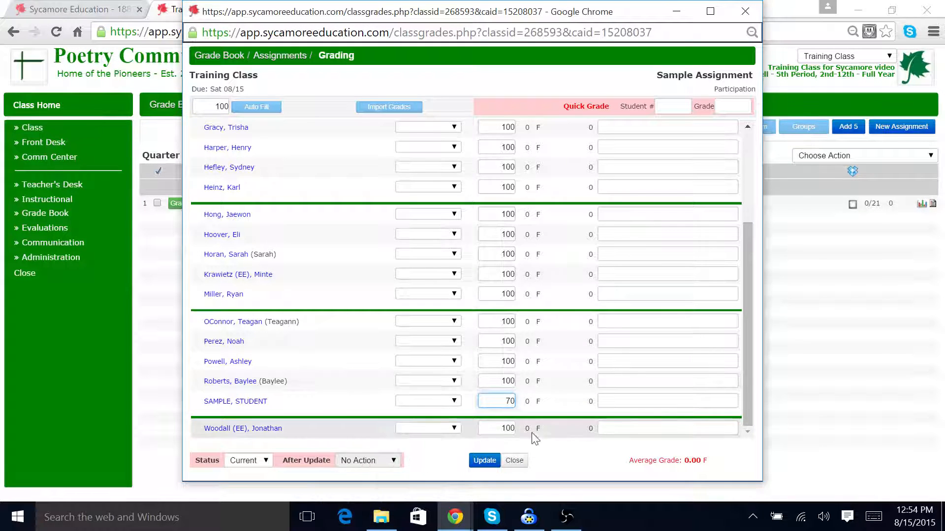
click(485, 460)
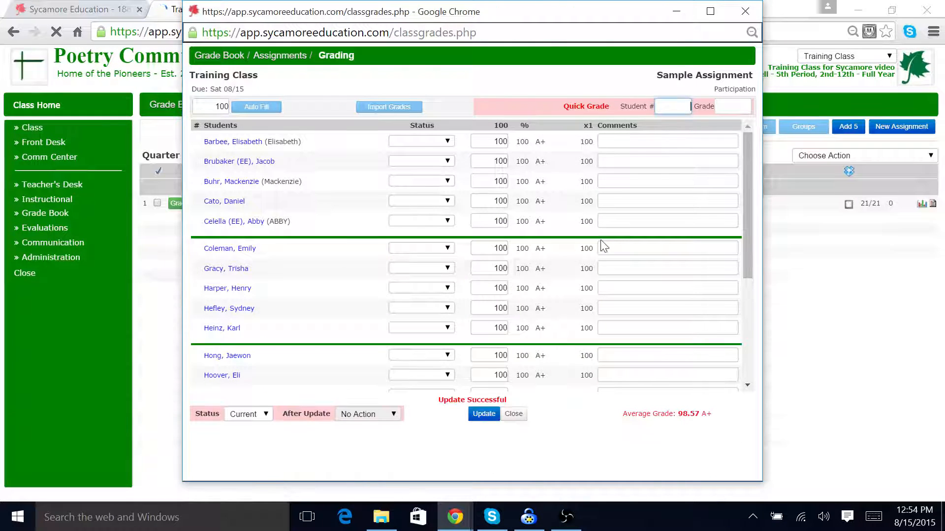
click(745, 12)
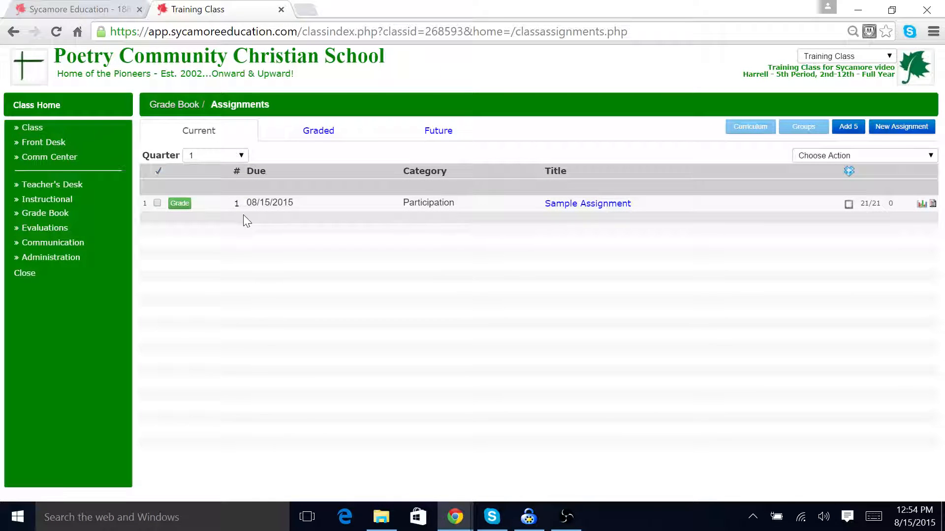
Step: Set Sample Assignment's status to Graded with Post Grades after update, update it and close the grading window
click(180, 204)
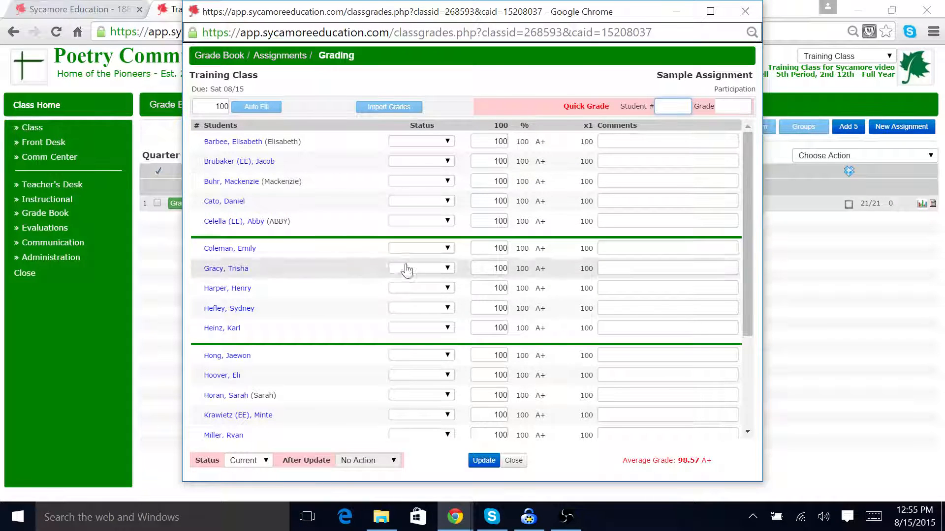
click(260, 462)
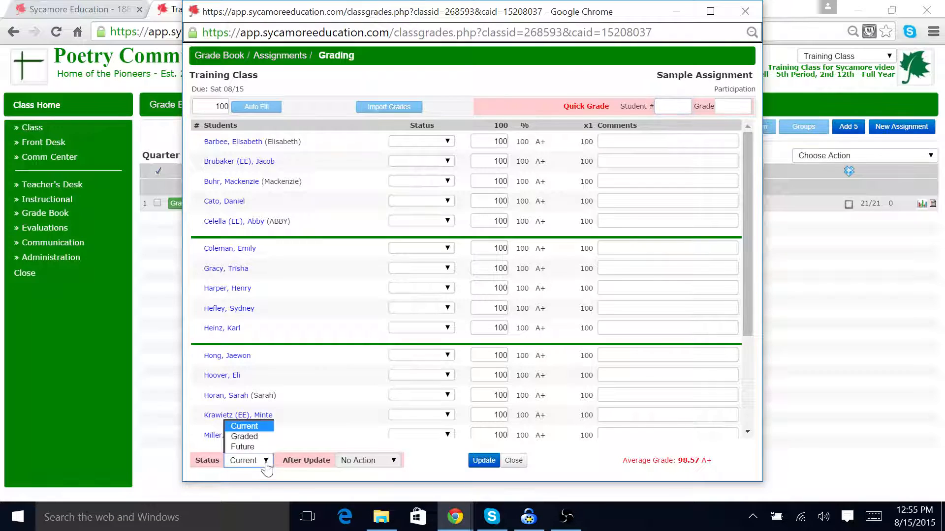
click(259, 438)
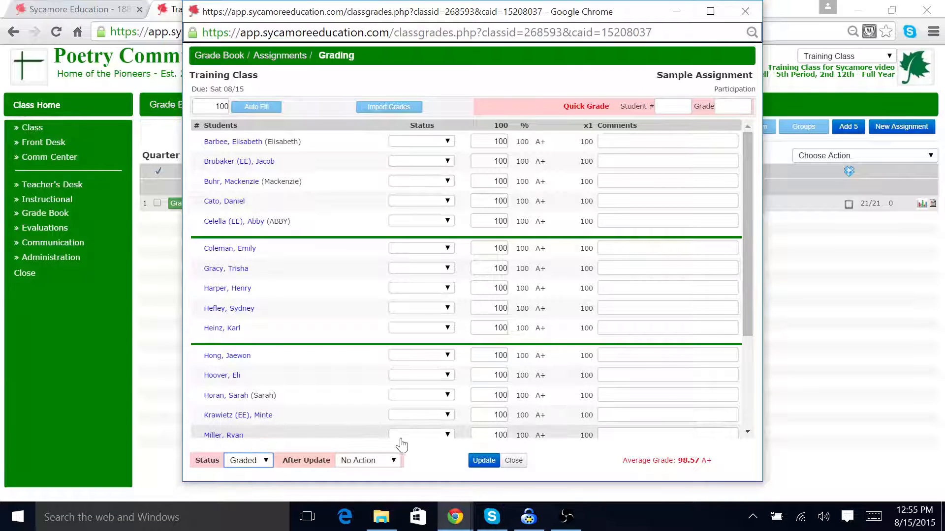
click(394, 462)
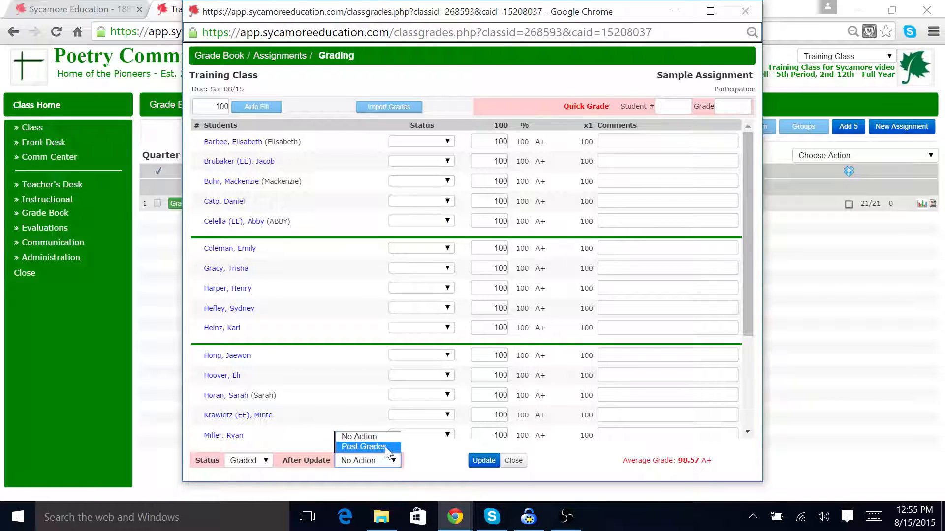
click(385, 447)
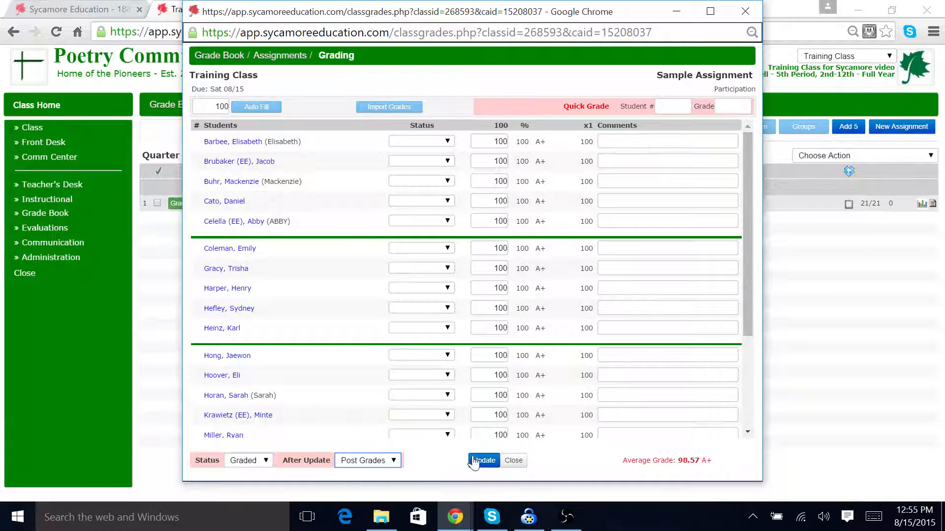
click(481, 457)
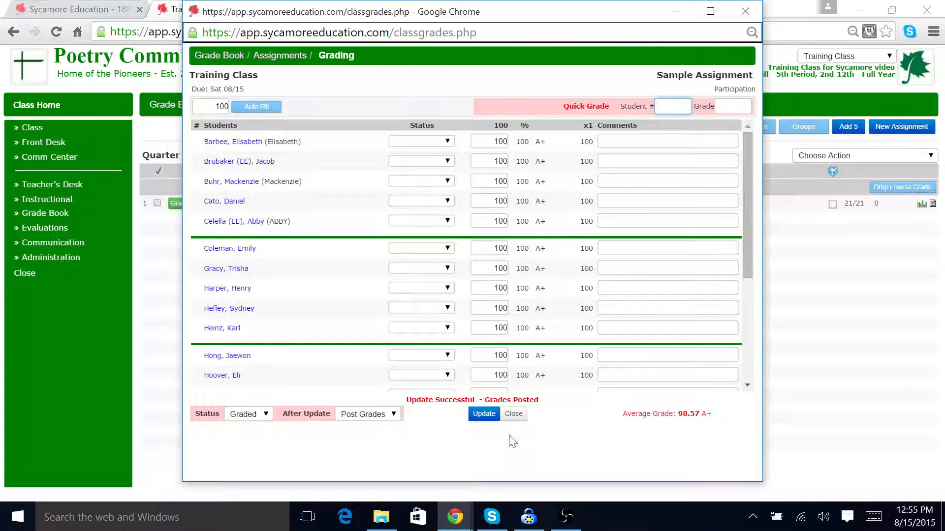
click(514, 414)
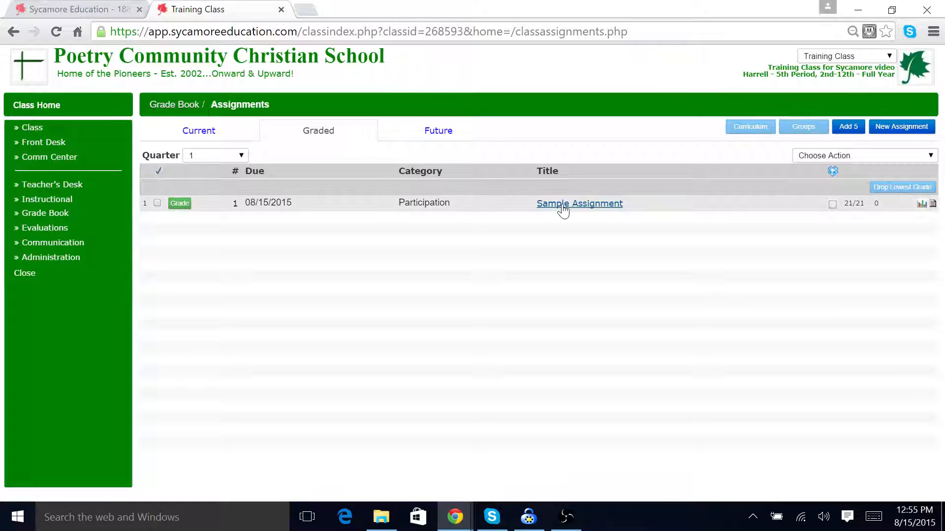
Step: Review the Grade Summary and Grade Overview pages and one student's grade detail window
click(59, 213)
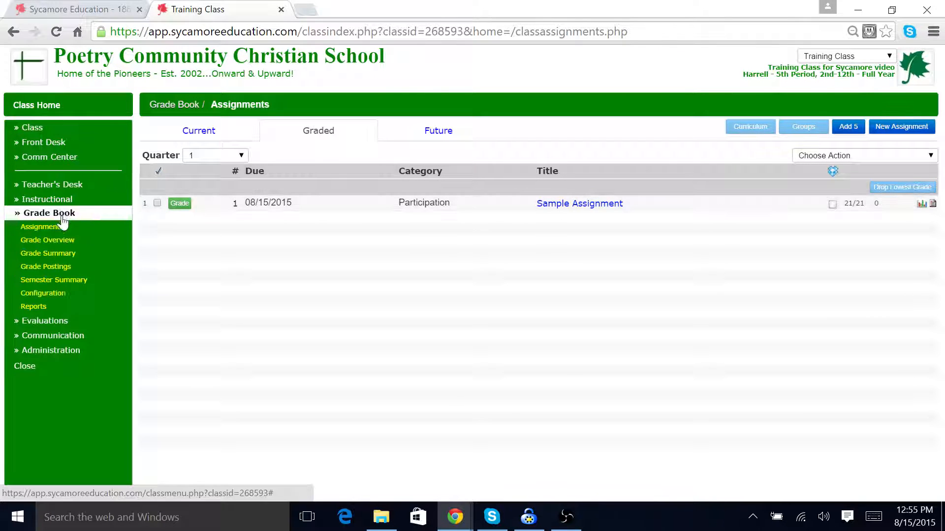
click(63, 253)
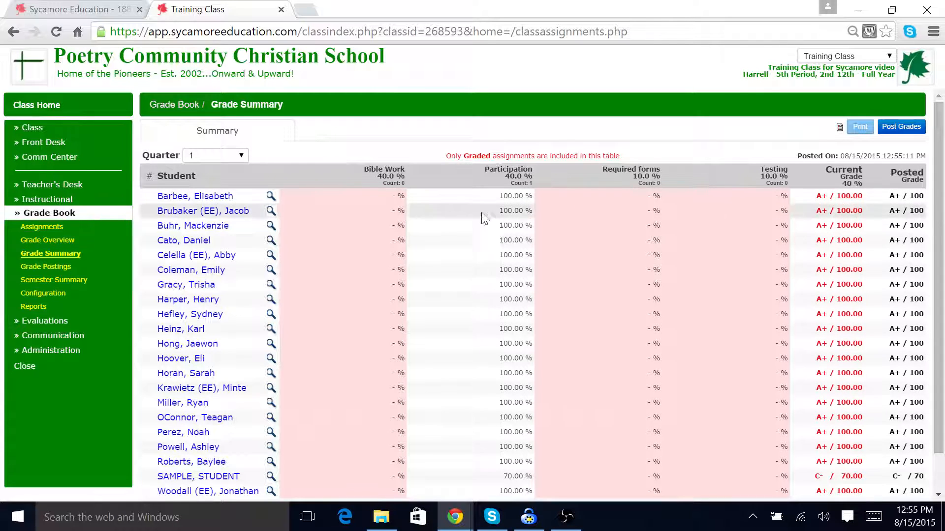
click(54, 241)
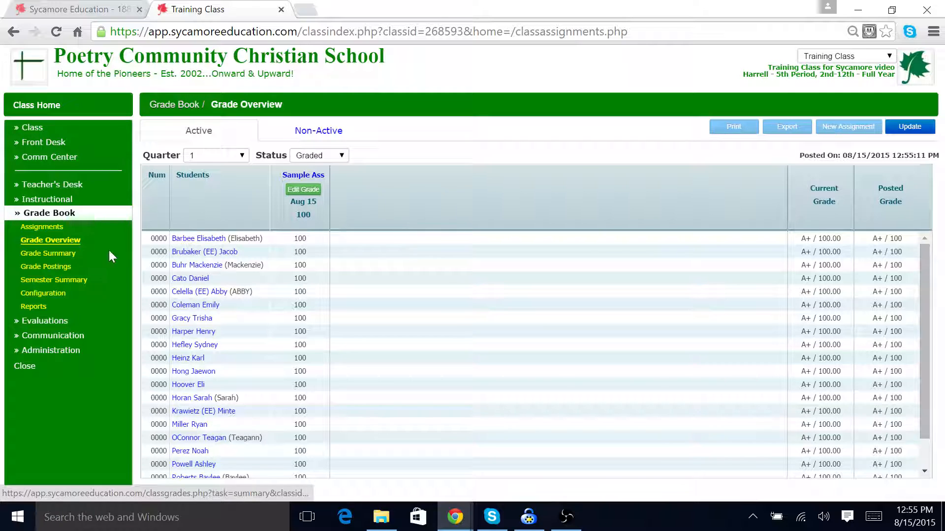
click(73, 253)
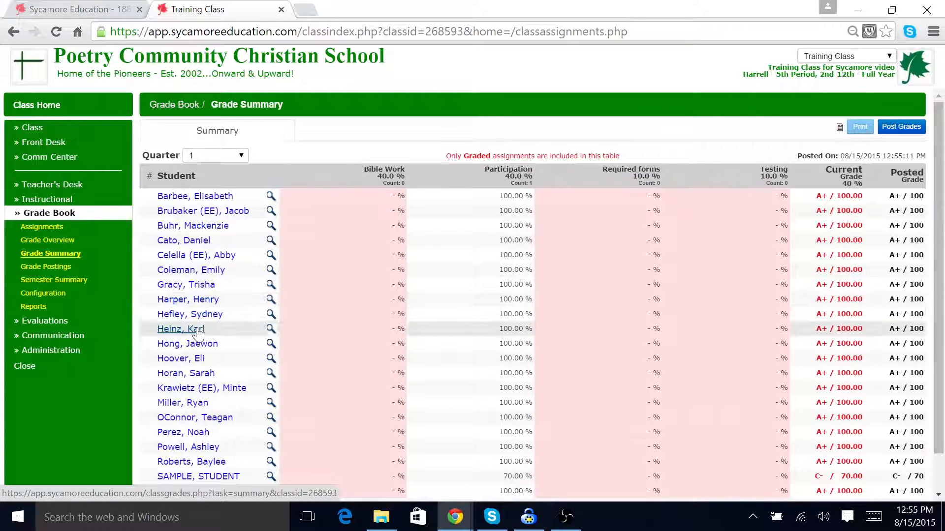
click(198, 347)
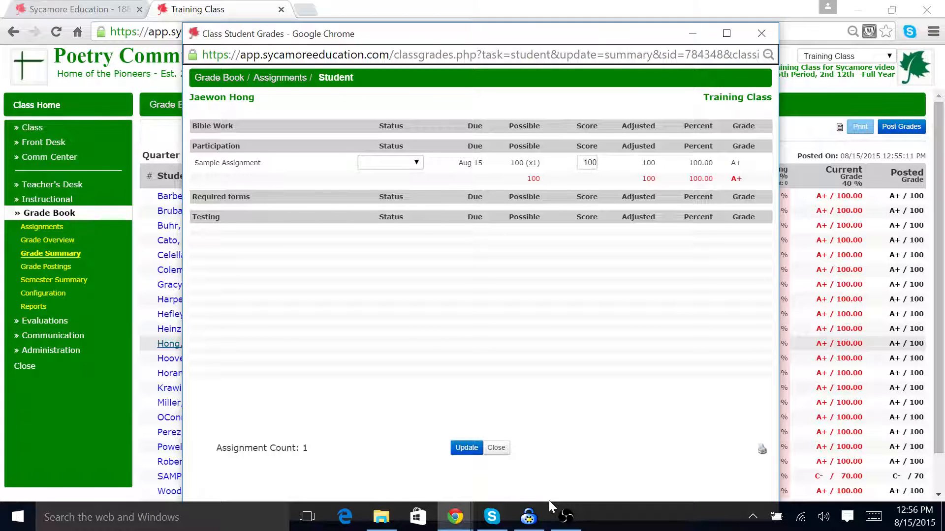
click(768, 41)
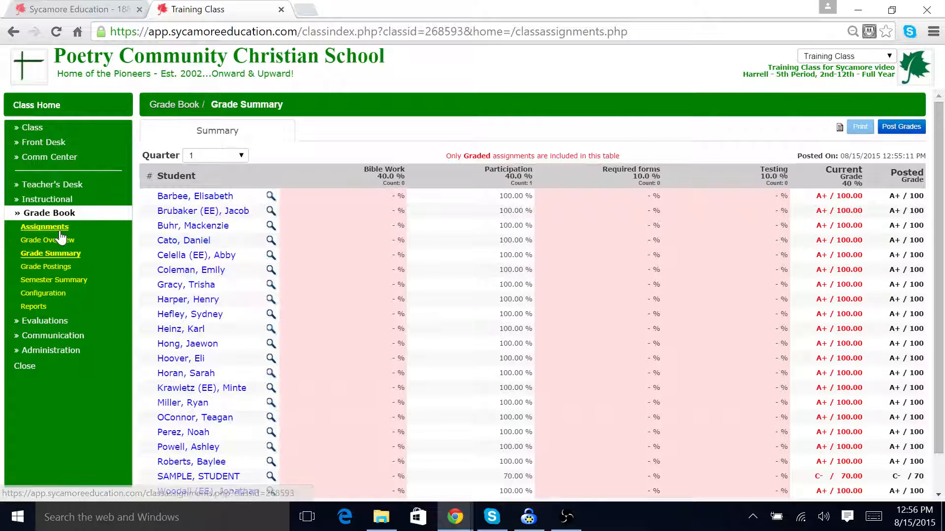
Step: View Sample Assignment's details in the Graded assignments list and close them
click(58, 229)
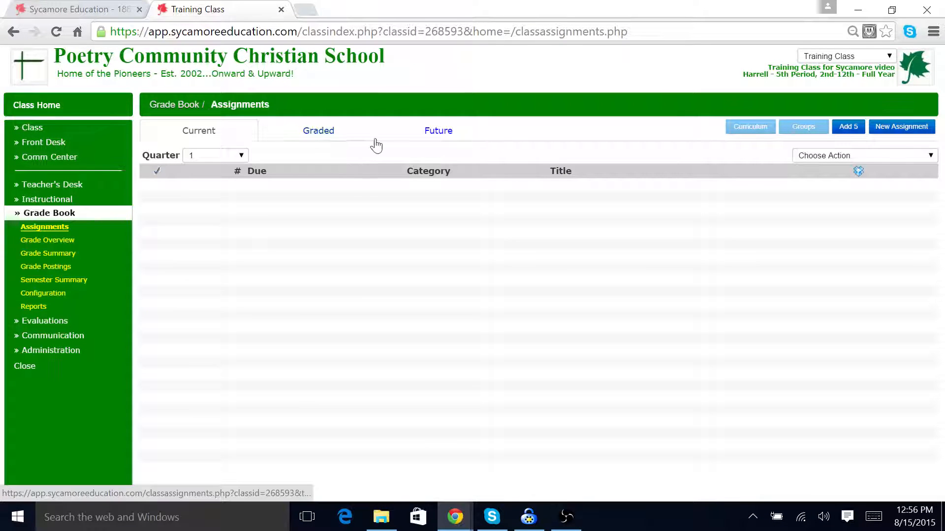
click(339, 139)
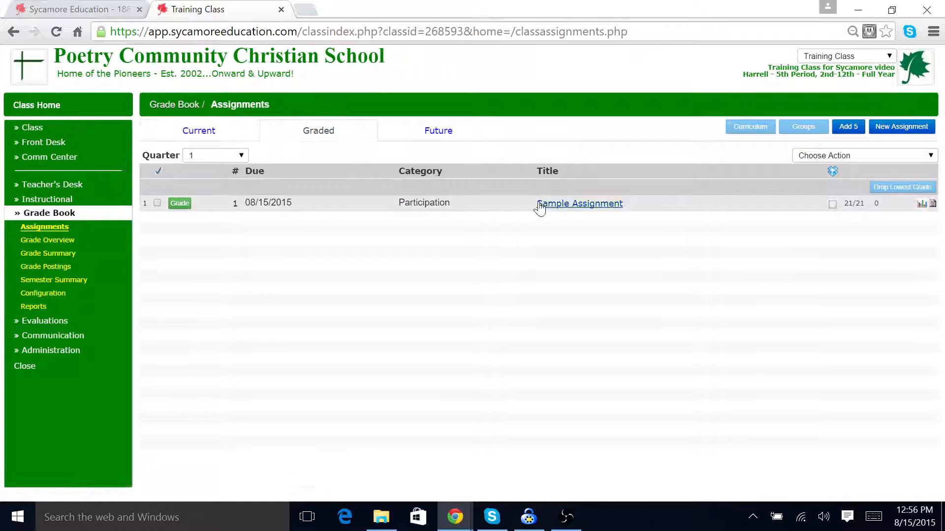
click(564, 205)
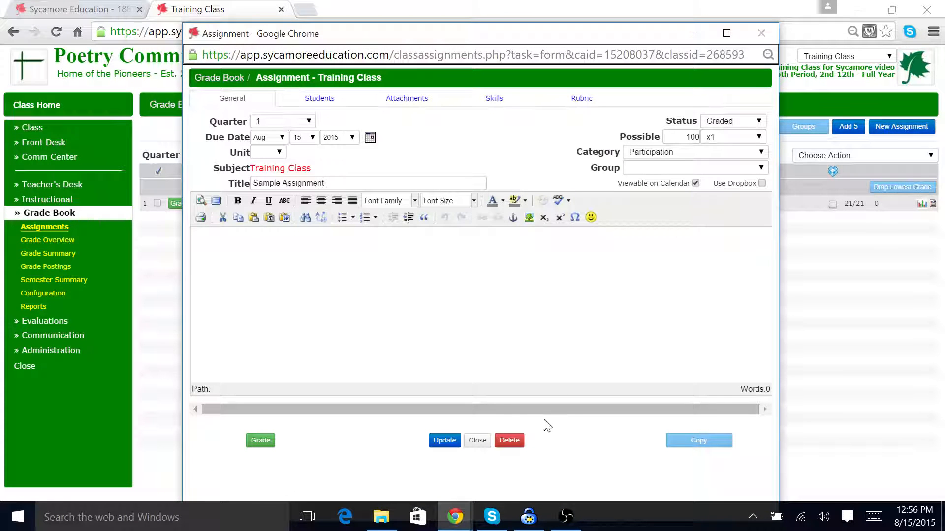
click(478, 441)
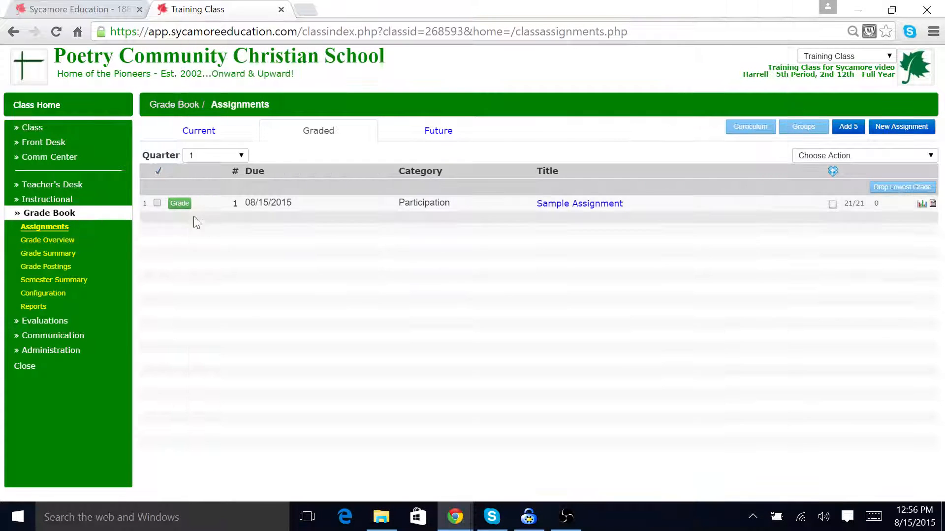
Step: Mark the first student Missing on Sample Assignment with a blank score and update the grades
click(180, 204)
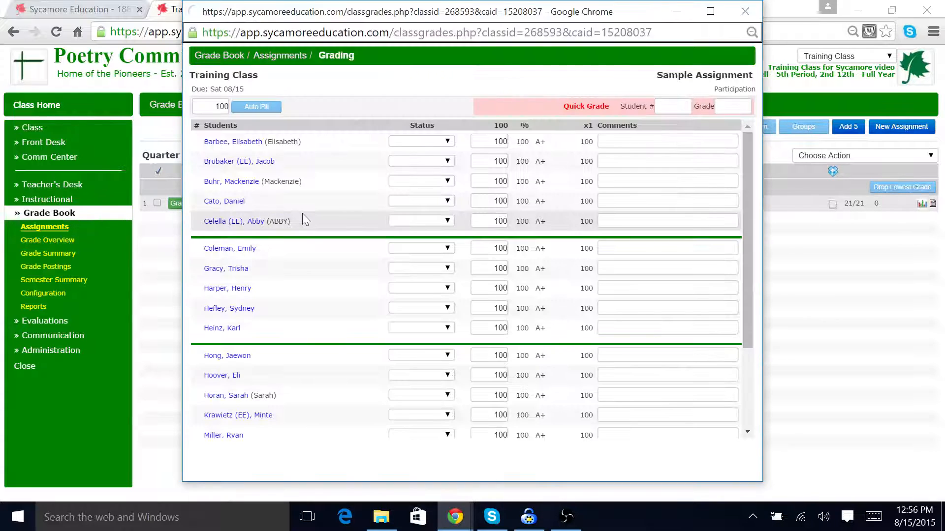
click(447, 141)
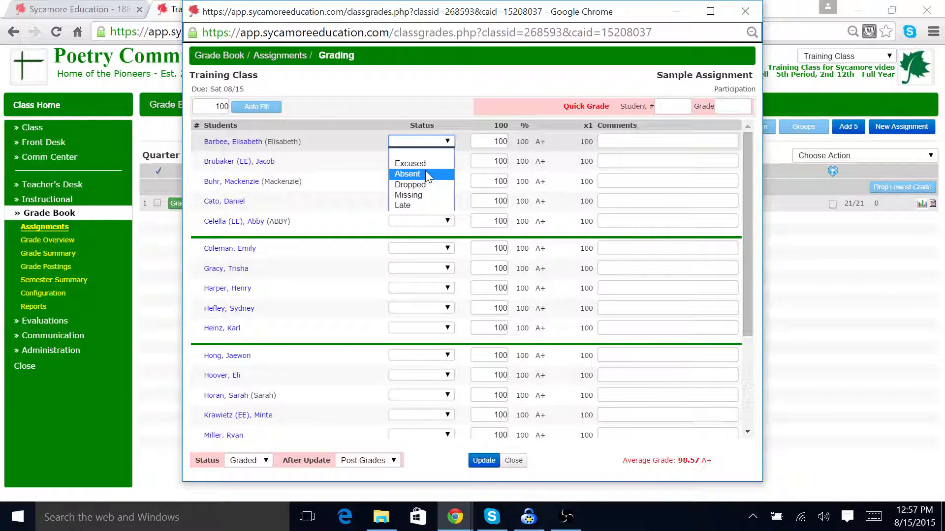
click(416, 193)
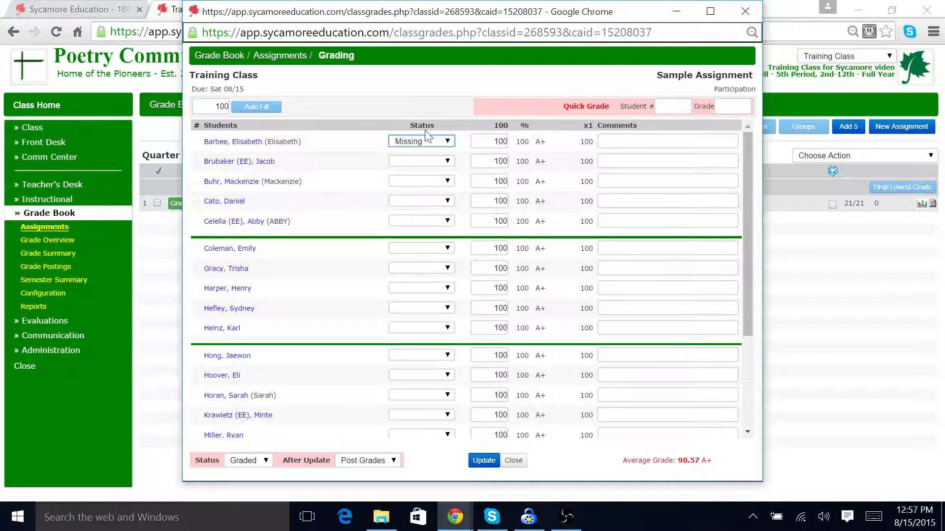
key(Tab)
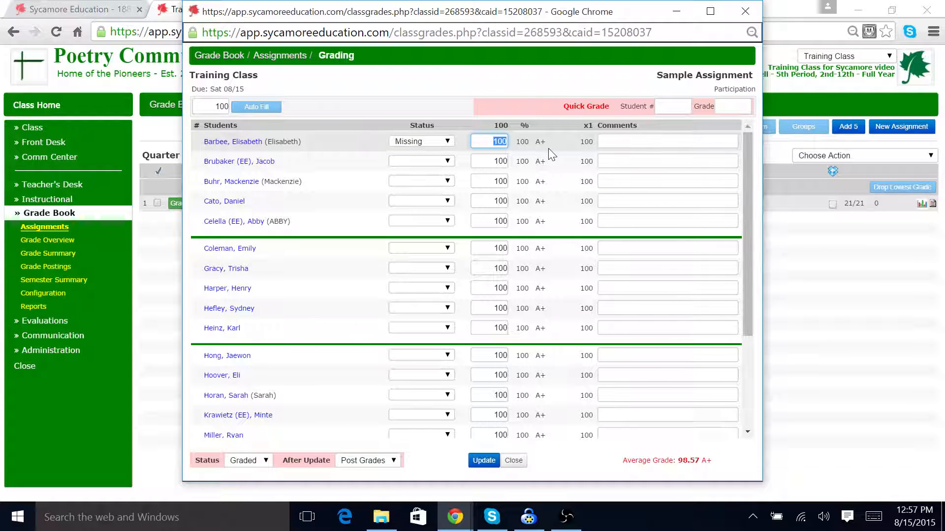
key(BackSpace)
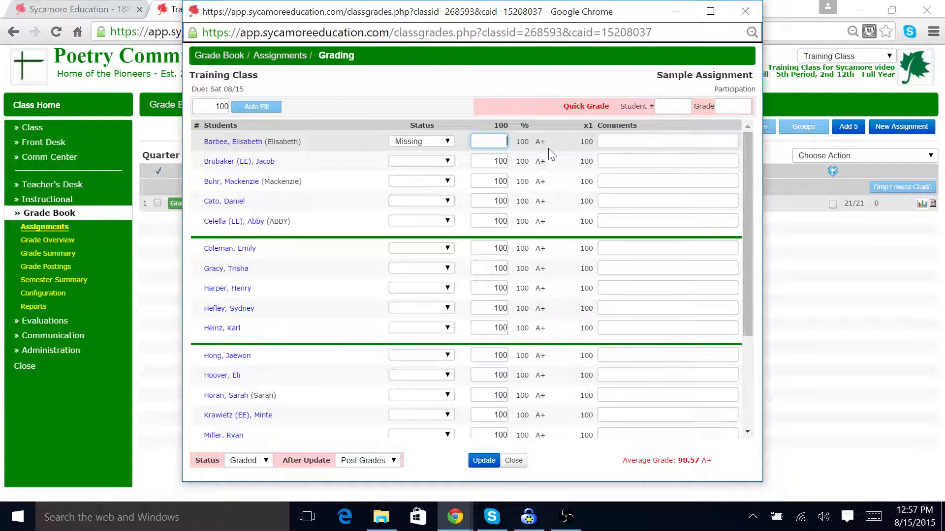
click(489, 461)
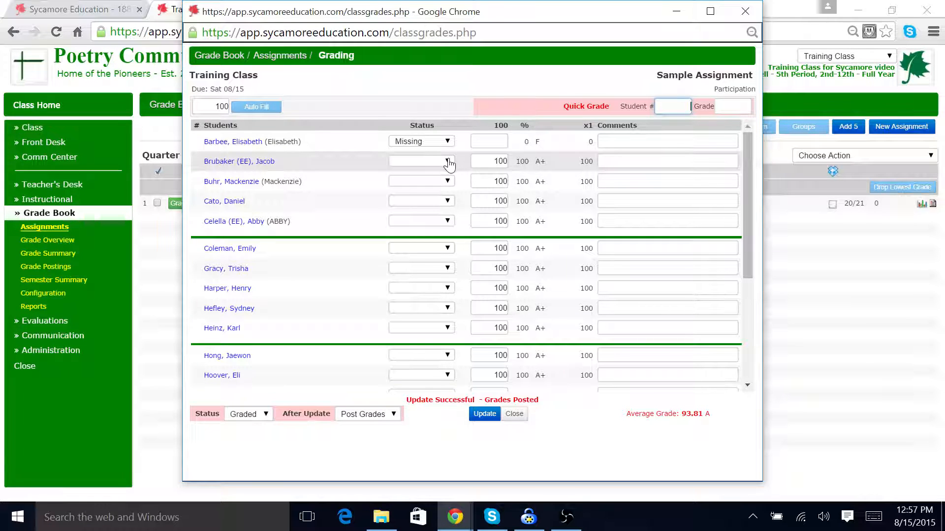
Step: Mark the third student Late with a score of 80, update the grades and close the grading window
click(447, 181)
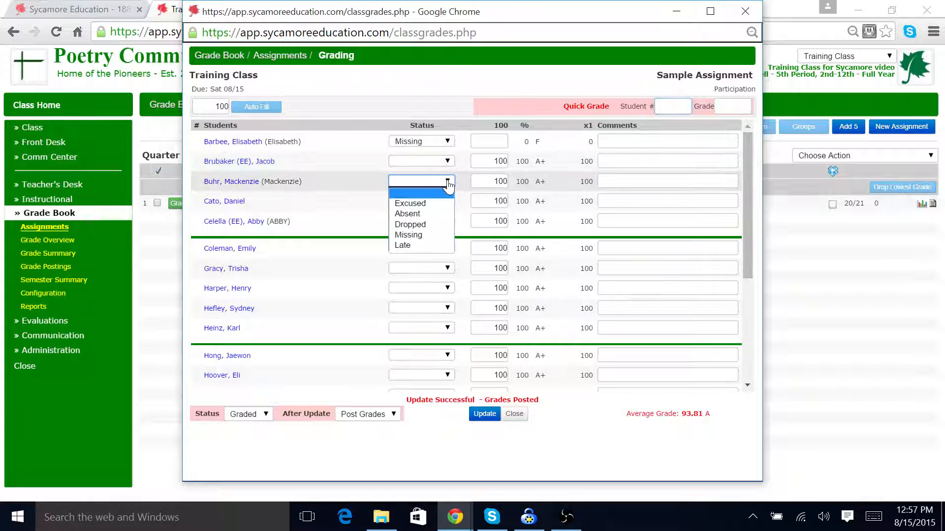
click(433, 246)
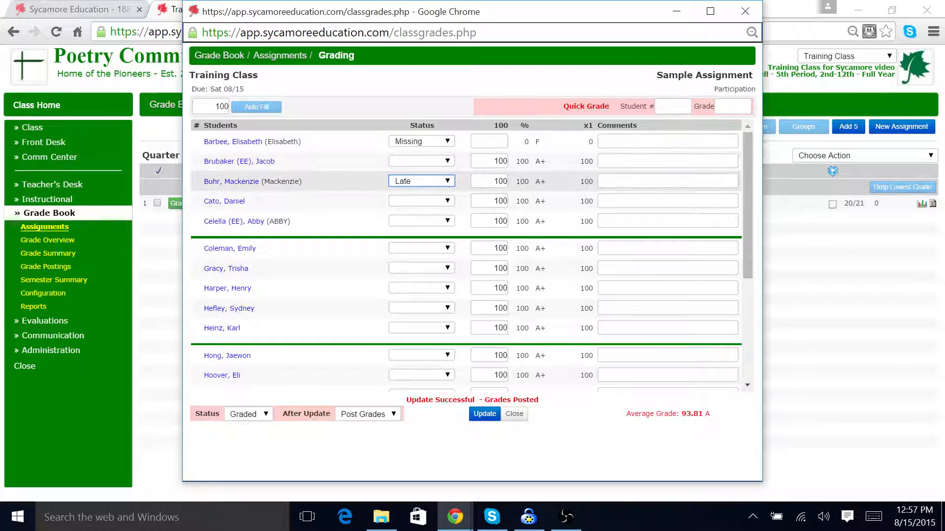
key(Tab)
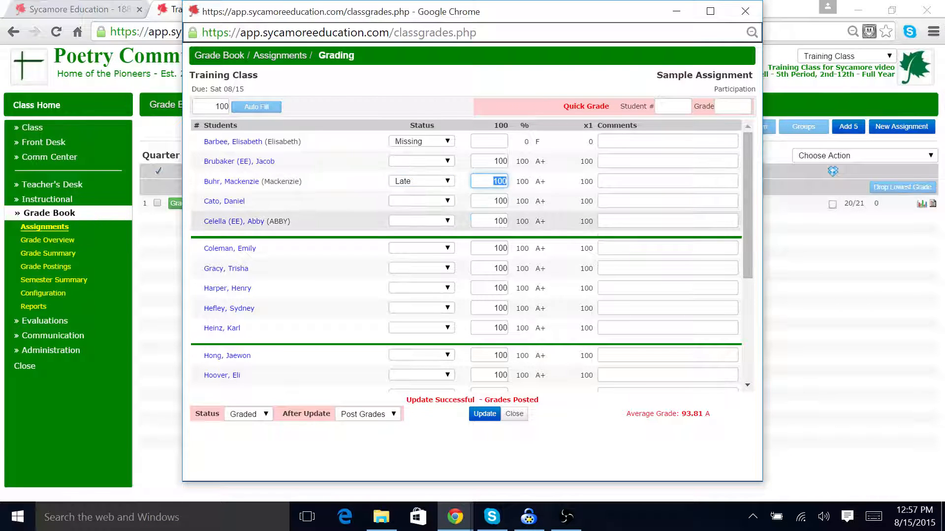
text(80)
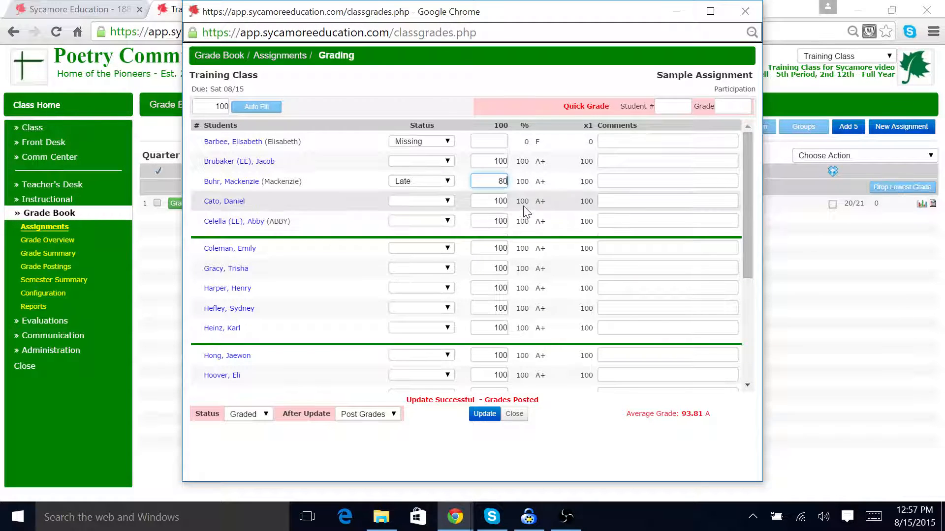
click(486, 415)
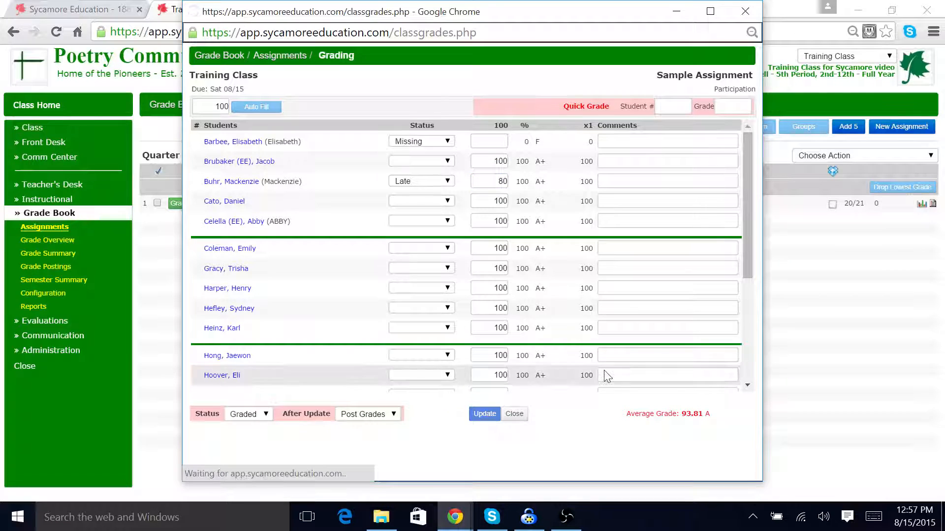
click(745, 11)
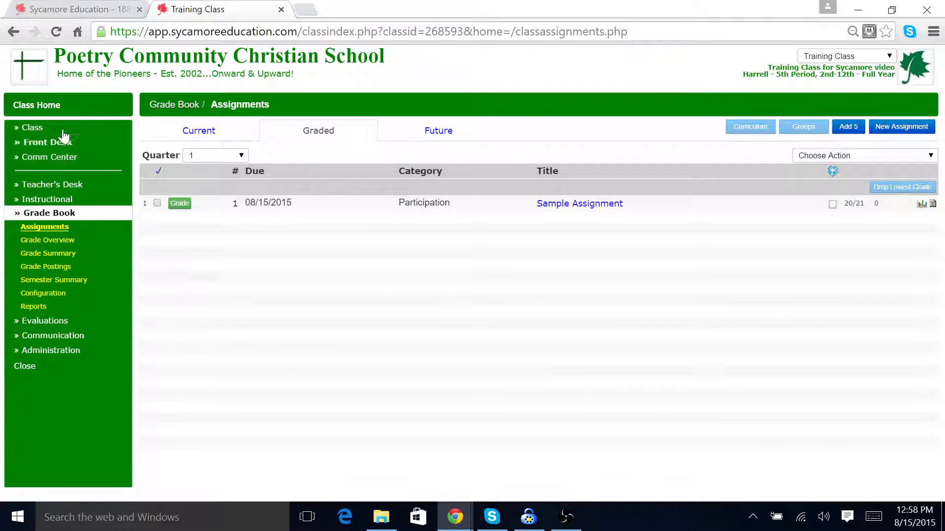
Step: Open the first student's record from Class Home and review their documents, posted grade and Training Class grade detail
click(49, 110)
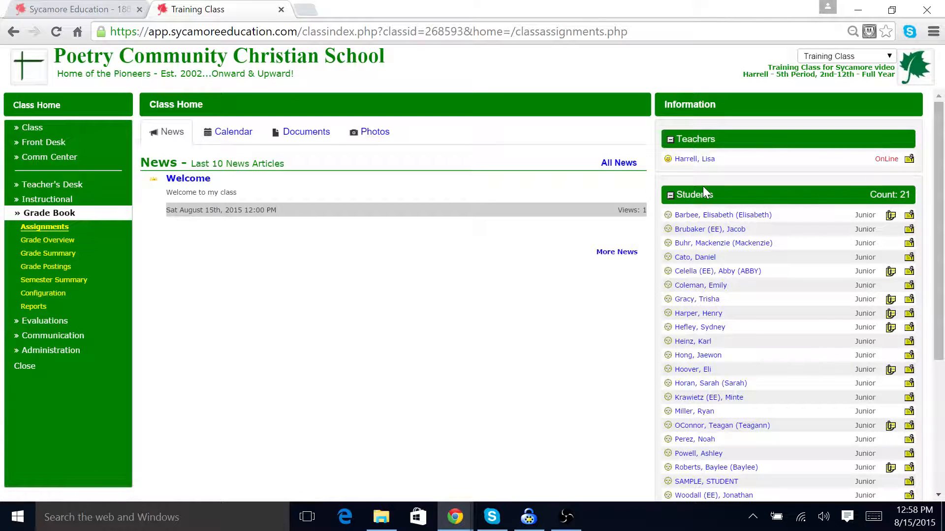
click(707, 216)
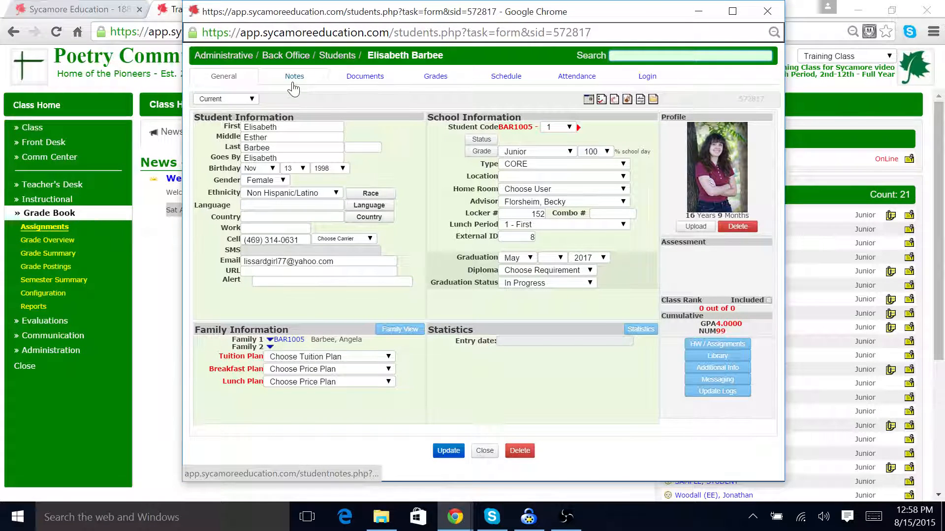
click(361, 83)
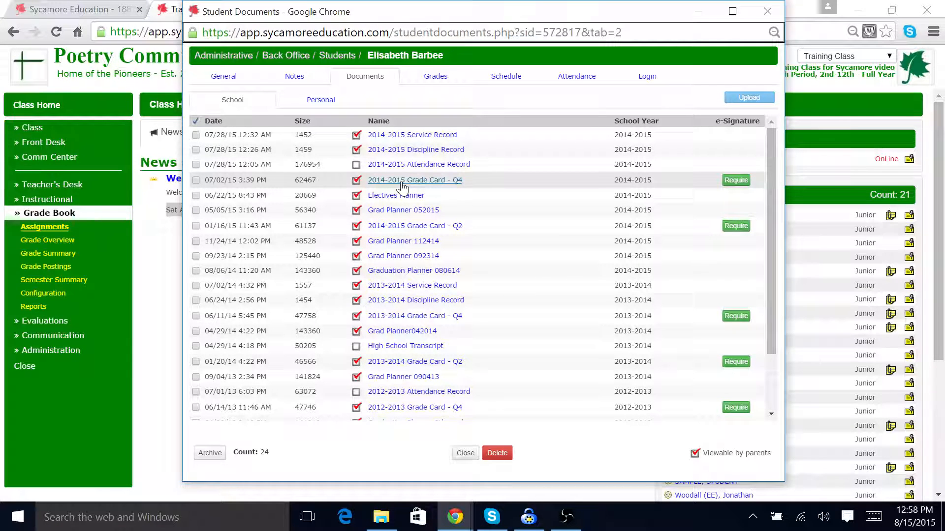
click(422, 82)
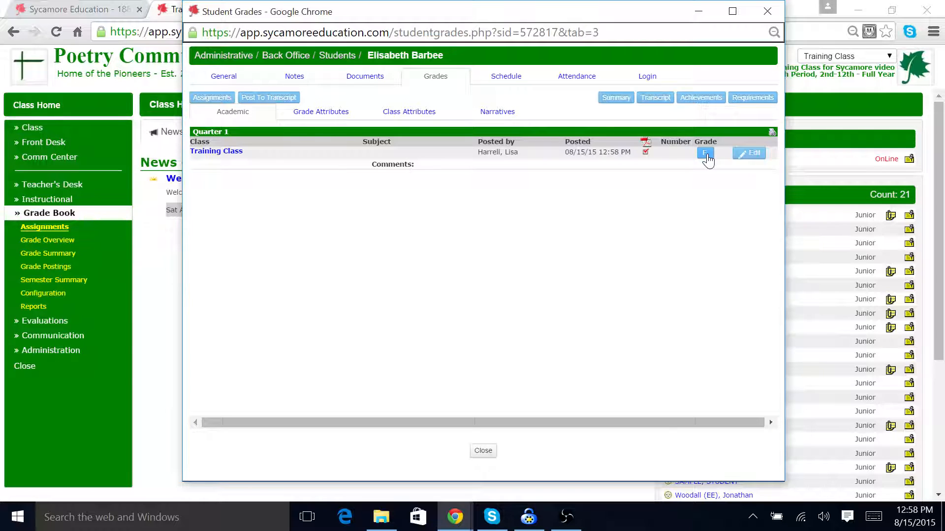
click(707, 155)
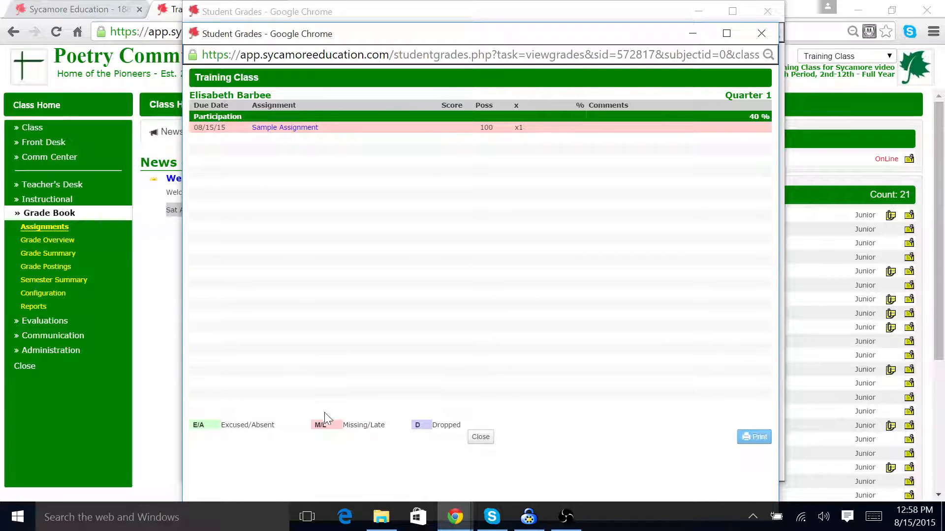
click(762, 33)
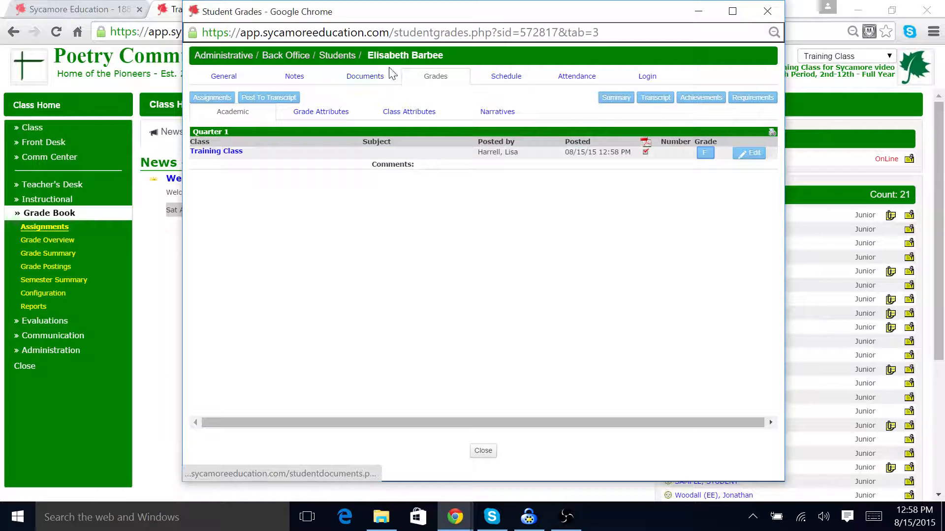
Step: Review the student's class schedule and schedule matrix, view the family-view dashboard, and close the student windows
click(524, 78)
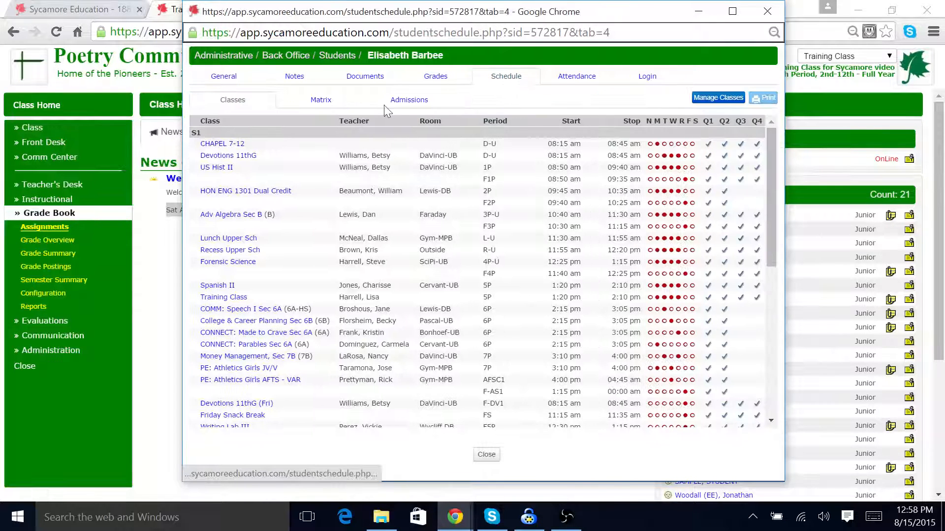
click(330, 103)
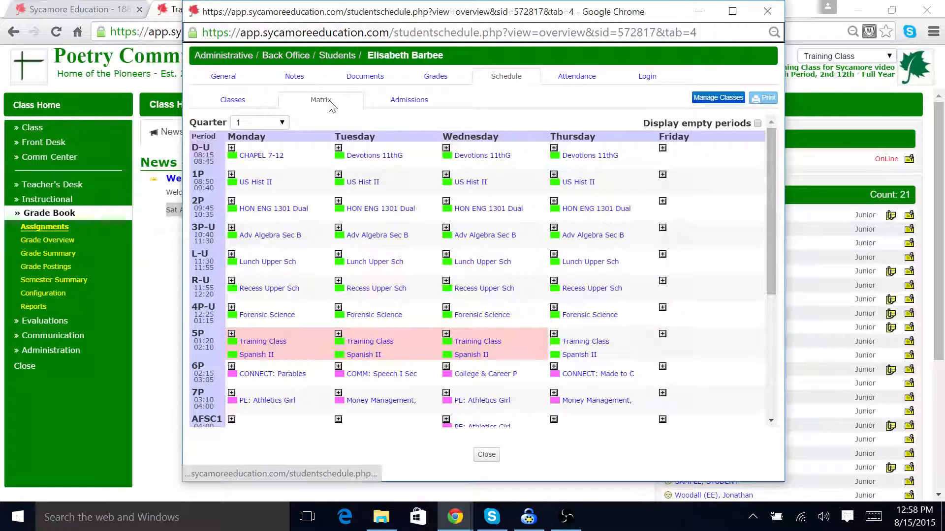
click(235, 80)
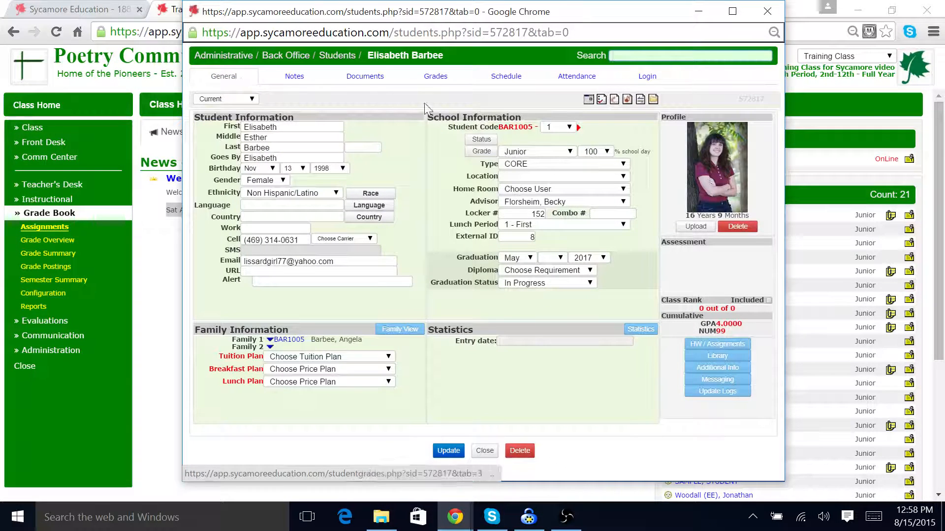
click(401, 333)
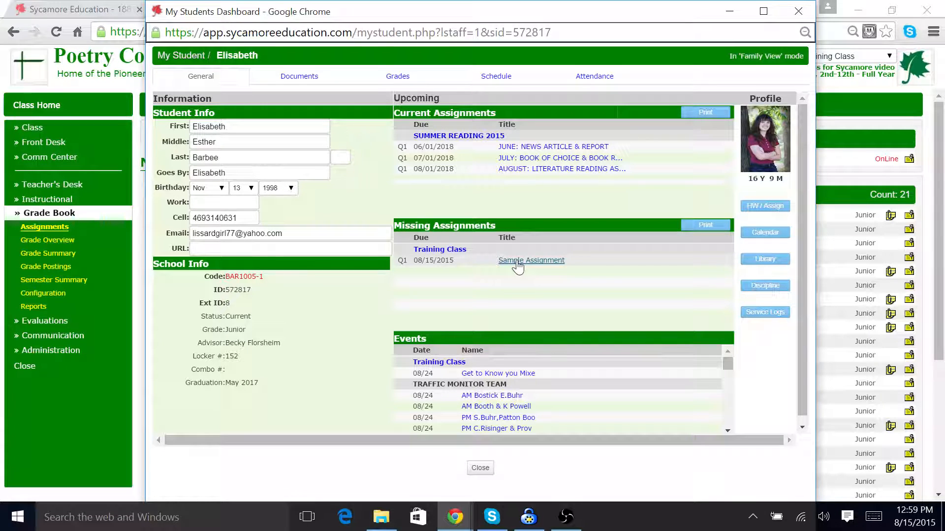
click(799, 10)
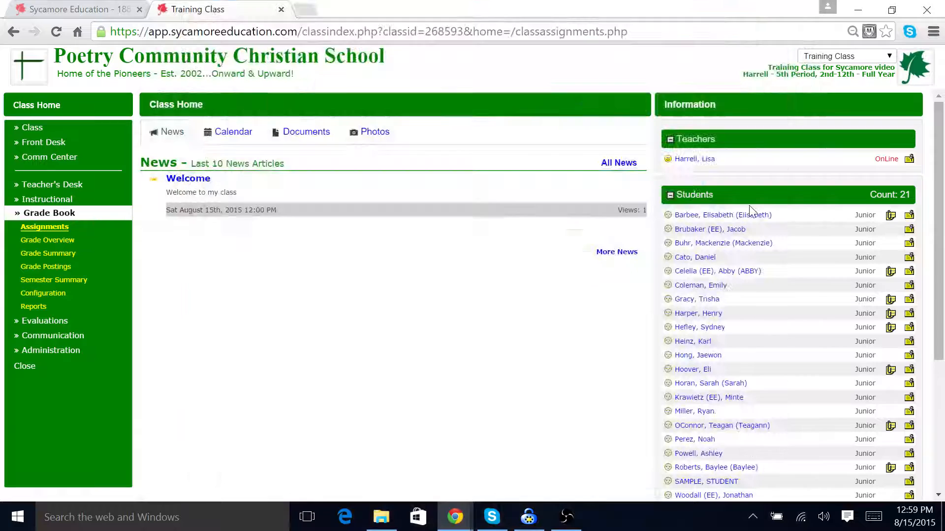
click(767, 11)
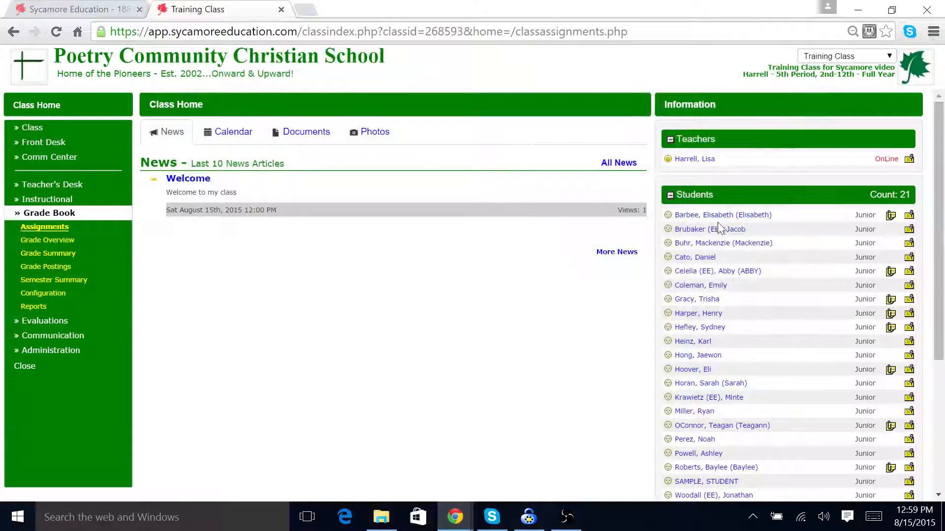
Step: Open the third student's record, check the family-view dashboard grades and grade detail, then close all windows
click(698, 244)
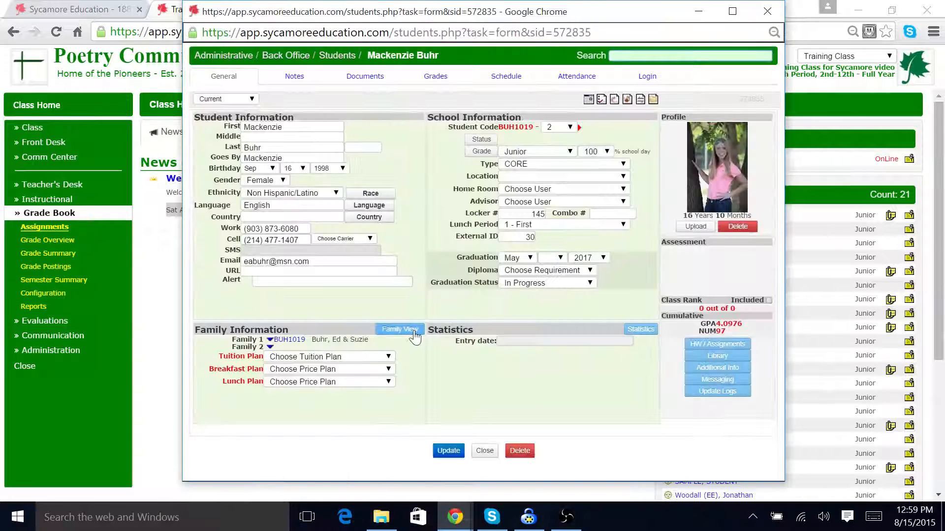
click(414, 333)
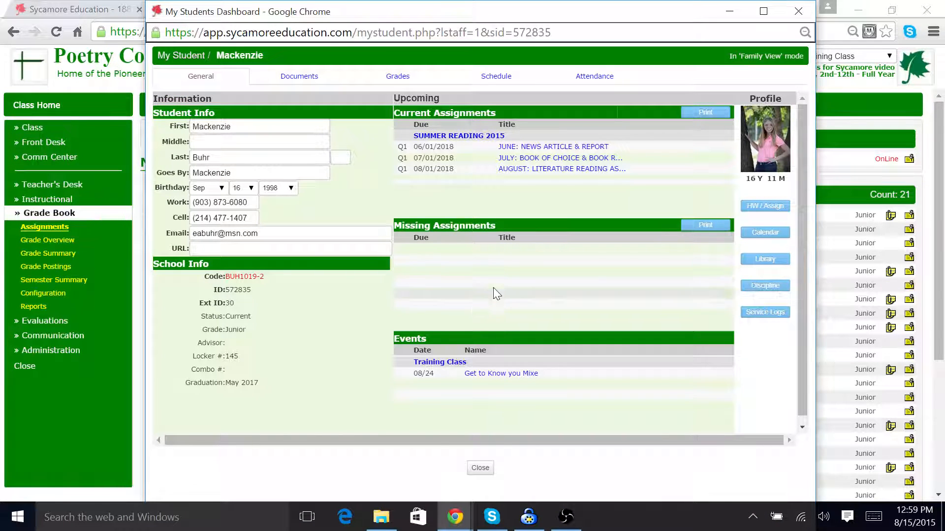
click(407, 78)
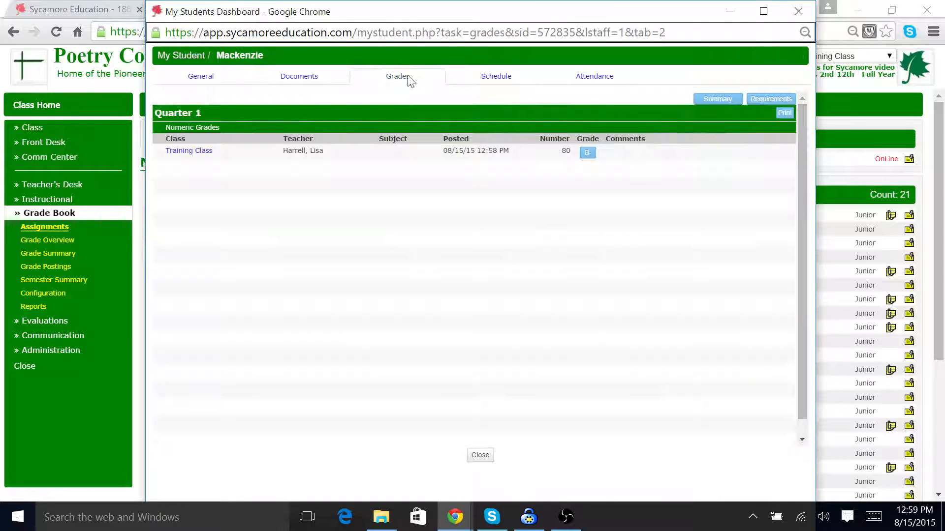
click(587, 153)
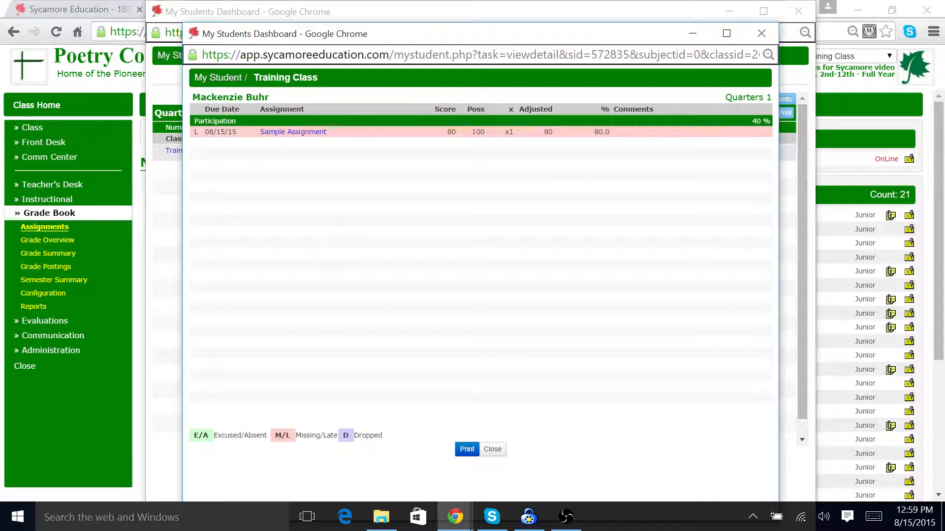
click(760, 34)
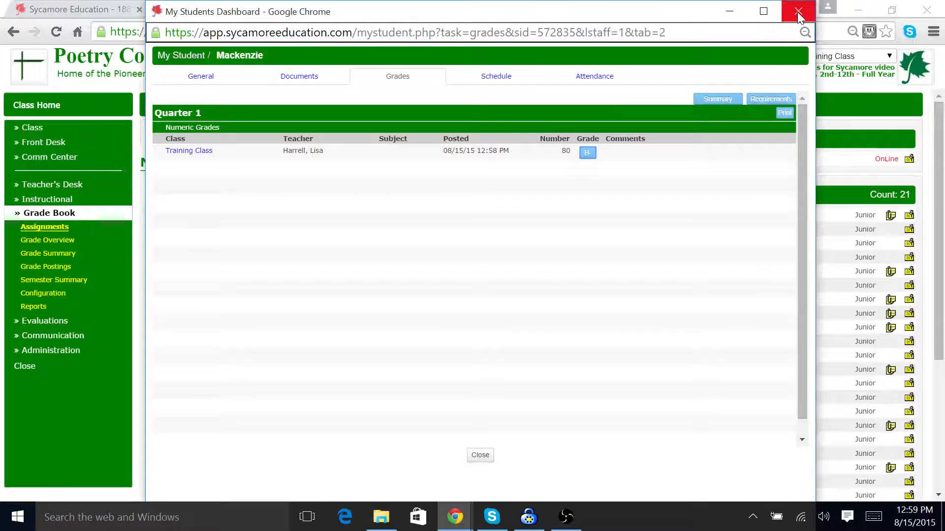
click(798, 12)
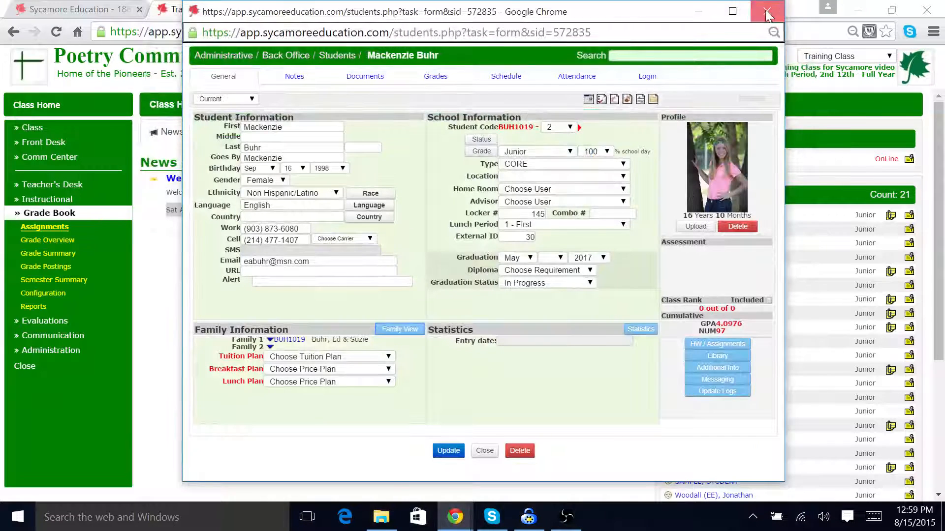
click(766, 15)
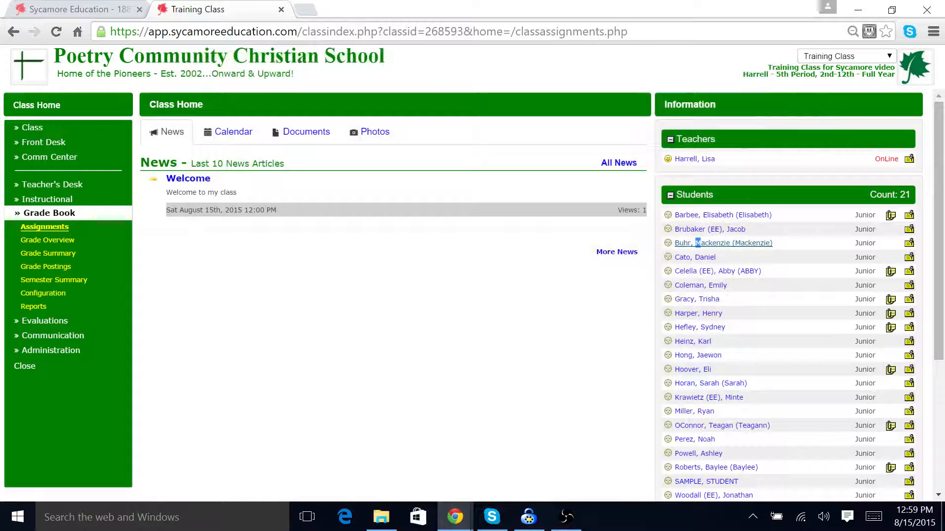
Step: Open the Graded assignments list, select Sample Assignment and choose Copy to Classroom
click(49, 229)
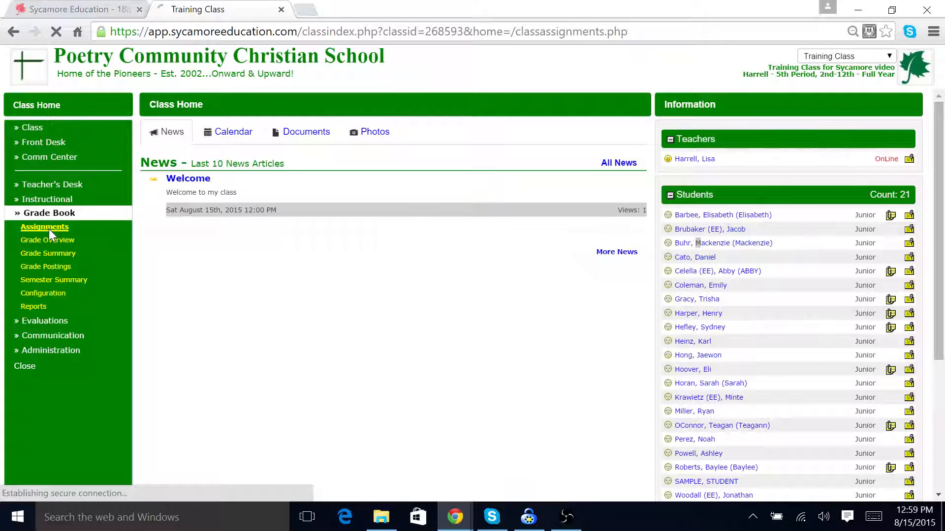
click(418, 133)
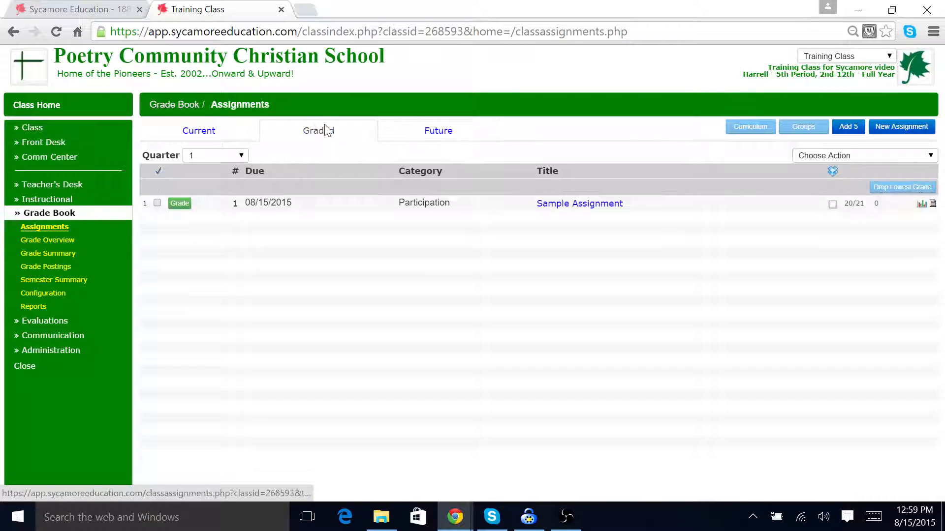
click(314, 132)
click(157, 204)
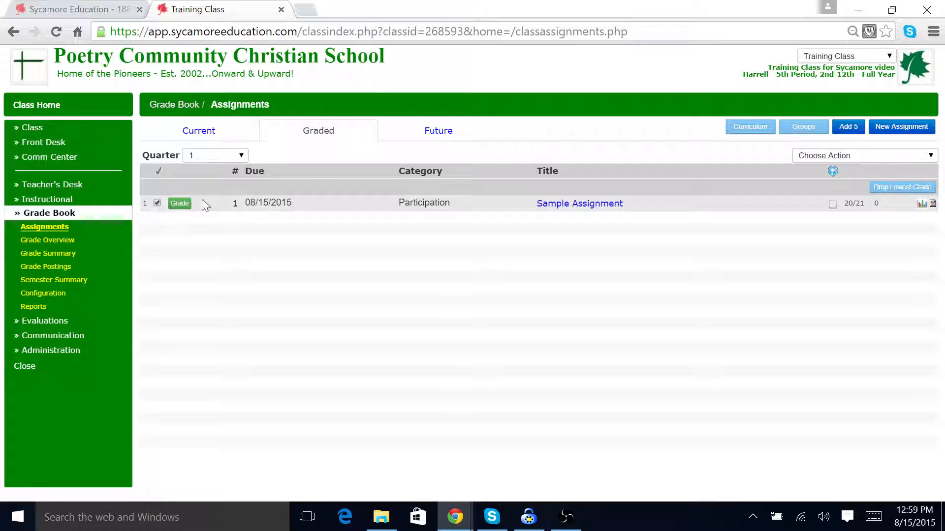
click(930, 157)
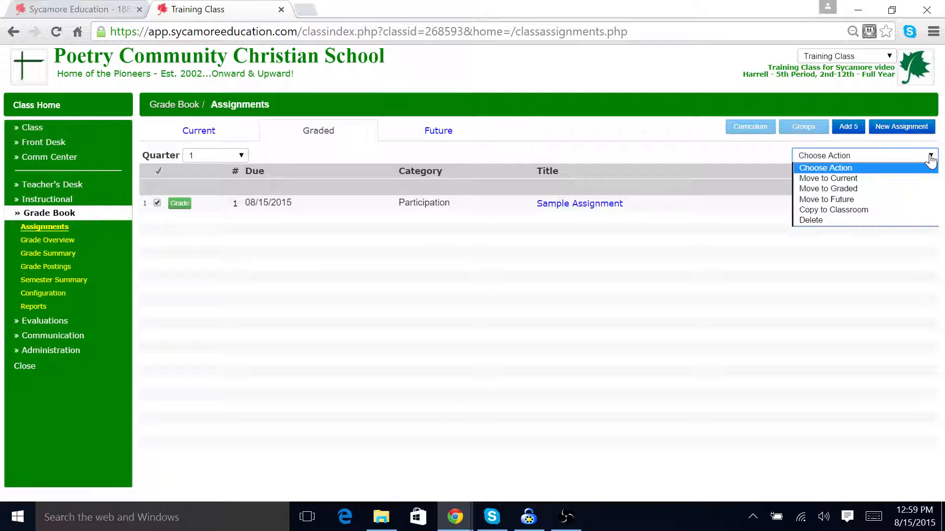
click(869, 209)
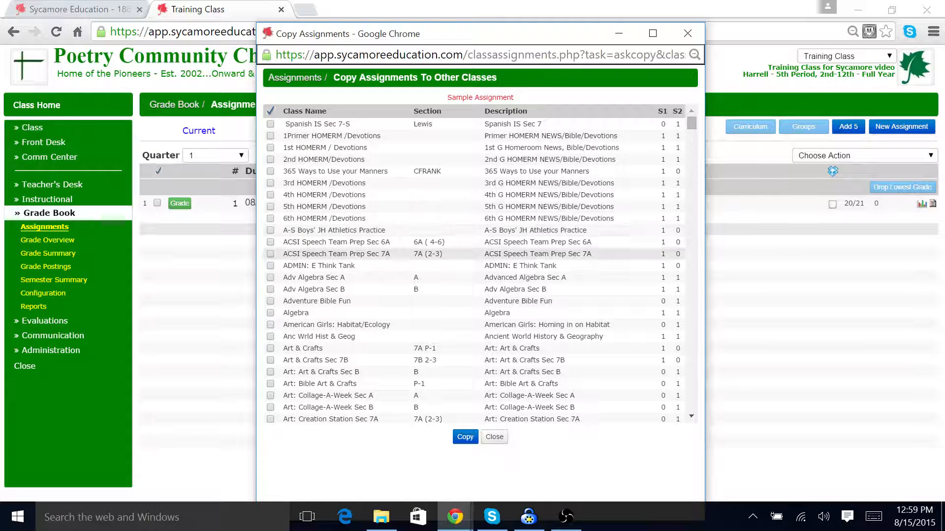
Step: Tick Grab Your Tools as a target class in the copy list and close the dialog without copying
scroll(409, 249, down, 3)
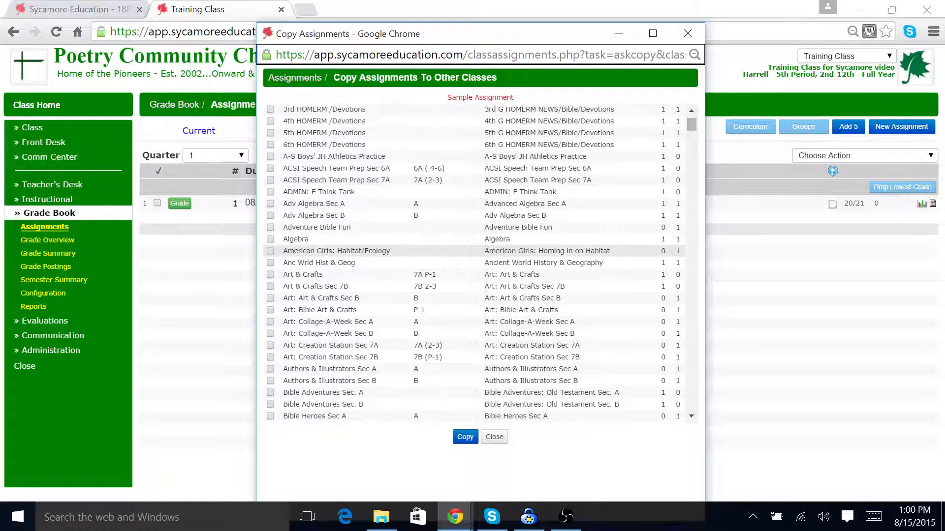
scroll(356, 254, down, 6)
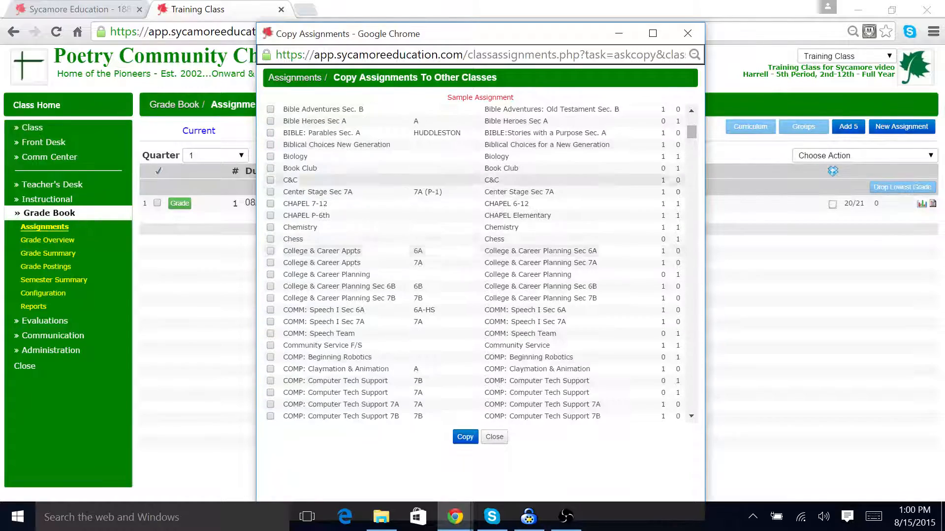
scroll(356, 255, down, 10)
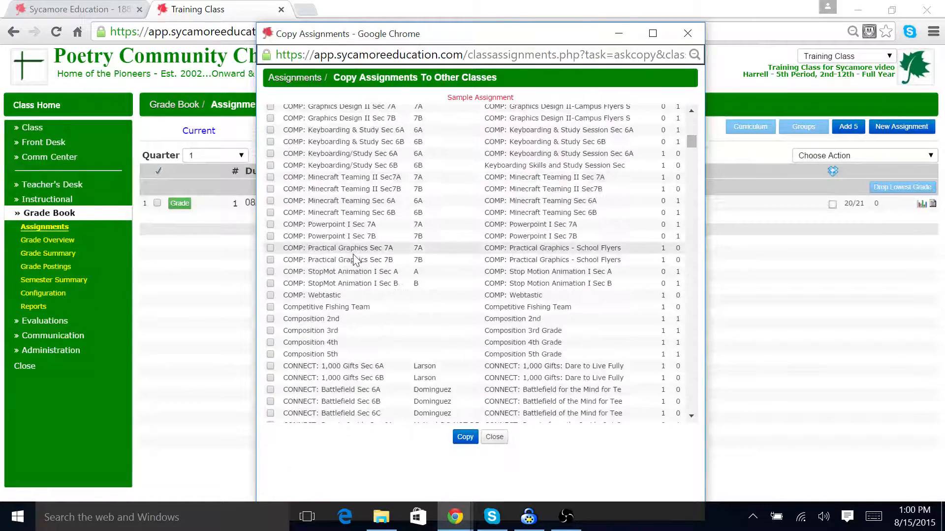
scroll(355, 260, down, 15)
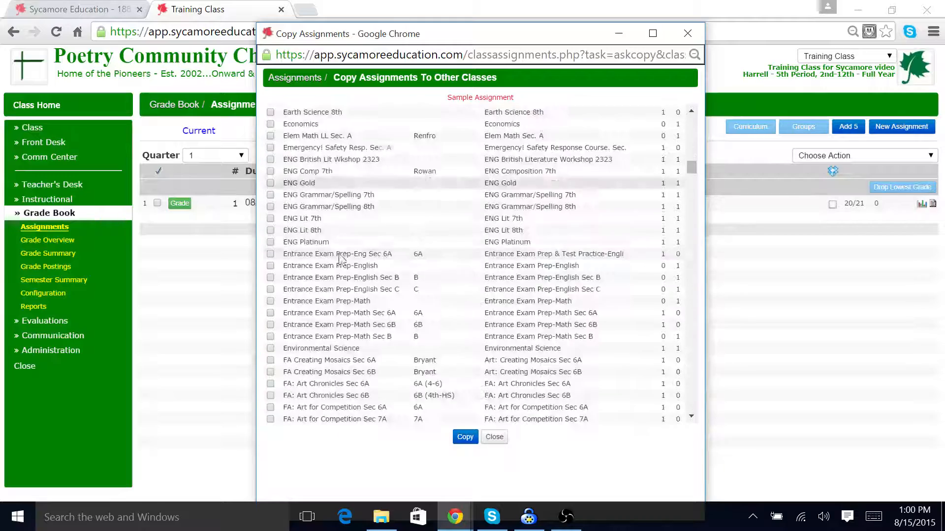
scroll(341, 259, down, 15)
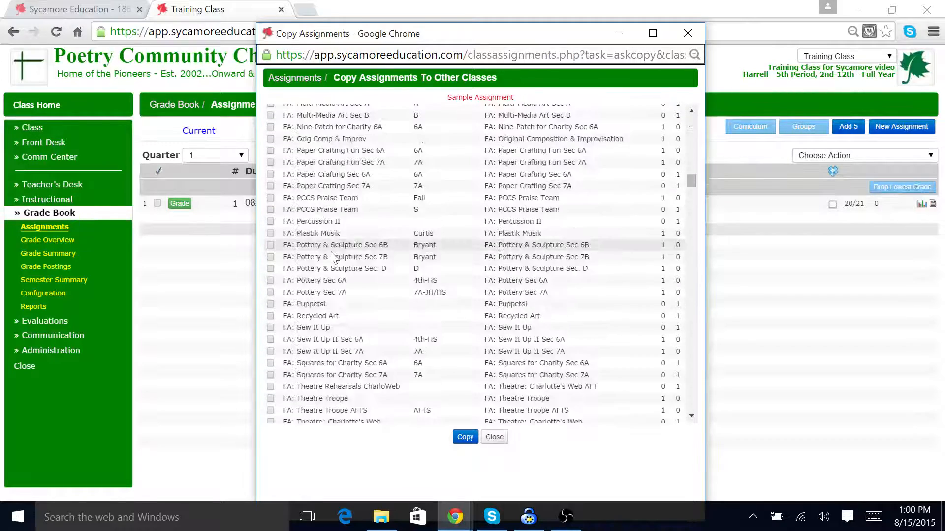
scroll(332, 257, down, 15)
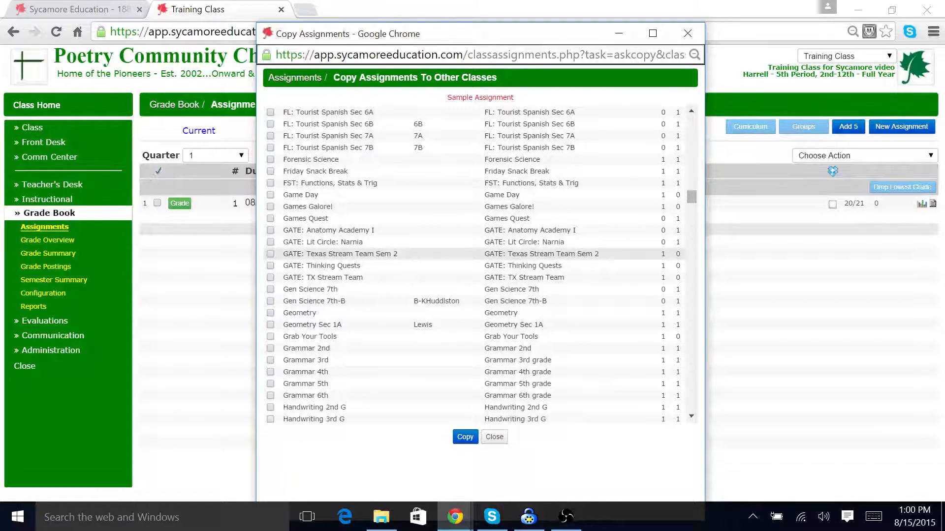
click(271, 336)
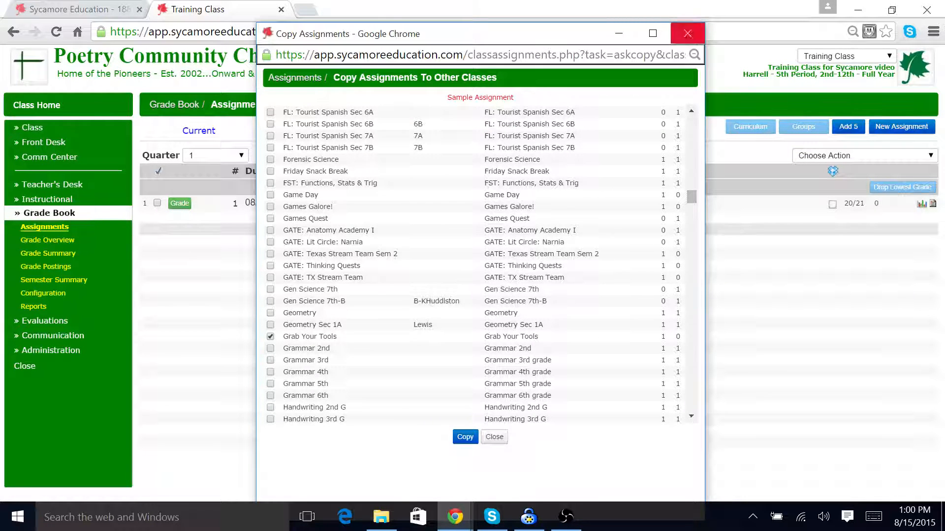
click(688, 33)
Step: Open Sample Assignment's details, open its Copy dialog, and close both windows
click(566, 204)
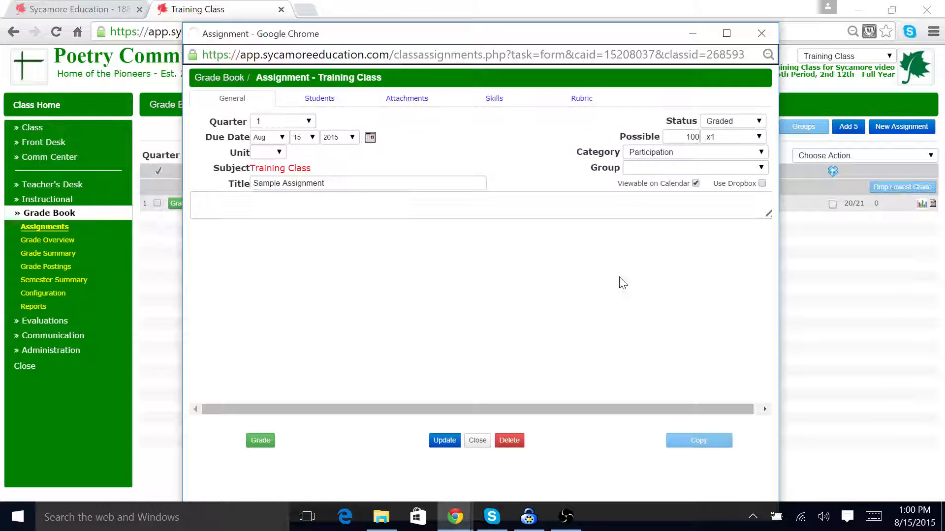
click(701, 441)
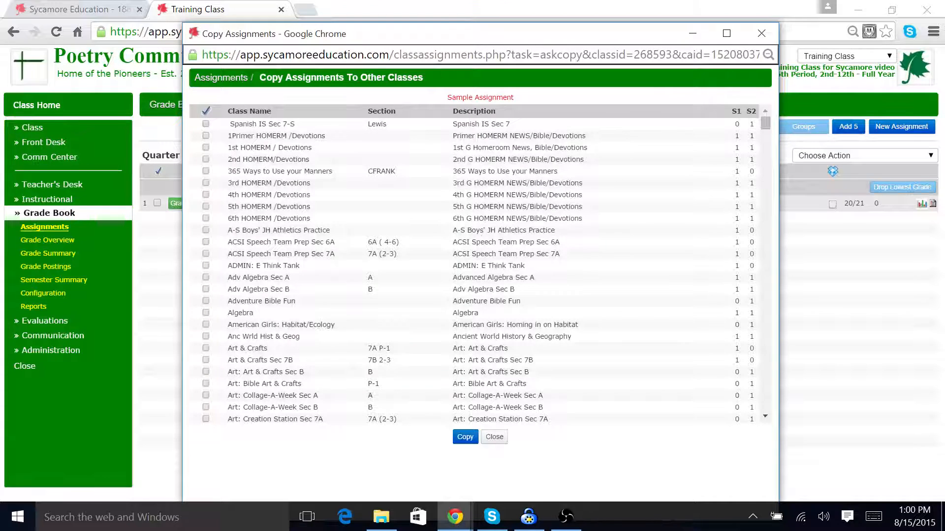
click(769, 39)
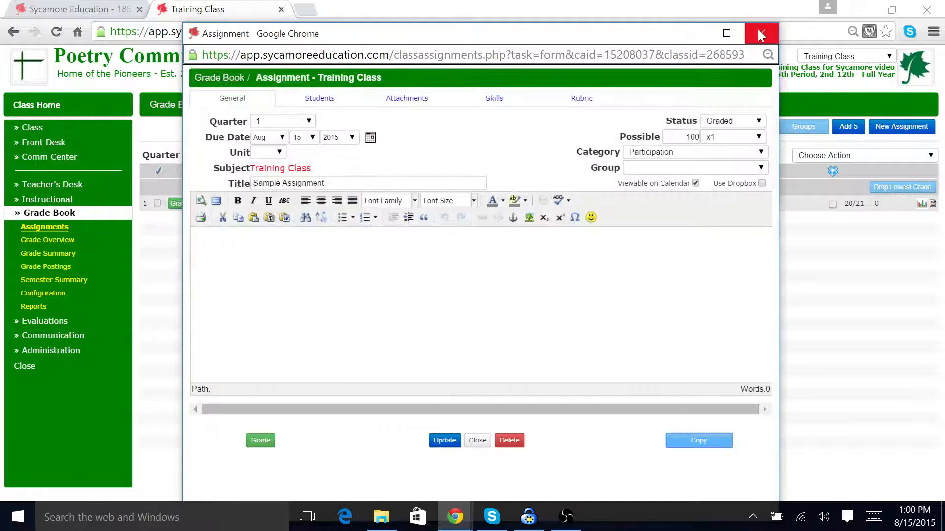
click(761, 33)
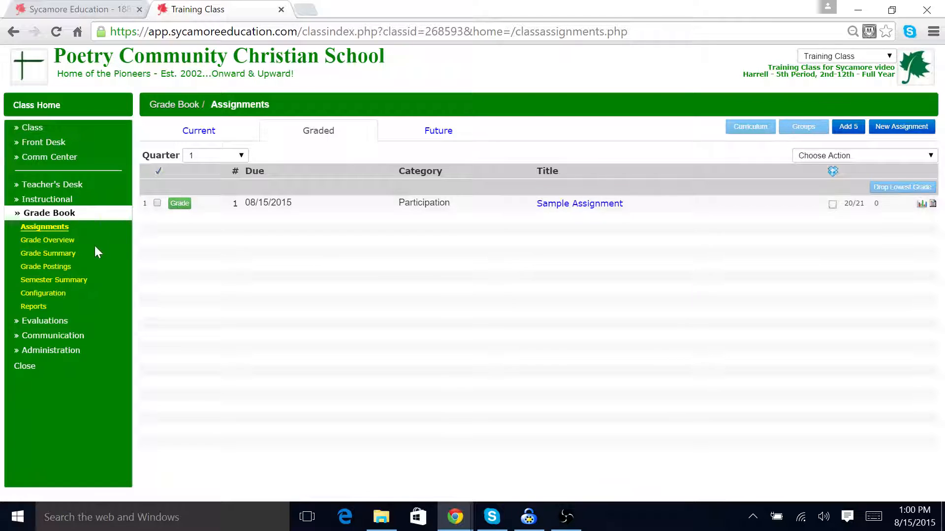
Step: Post a Flash News item with headline "READ THIS" and message "Here is important news"
click(33, 216)
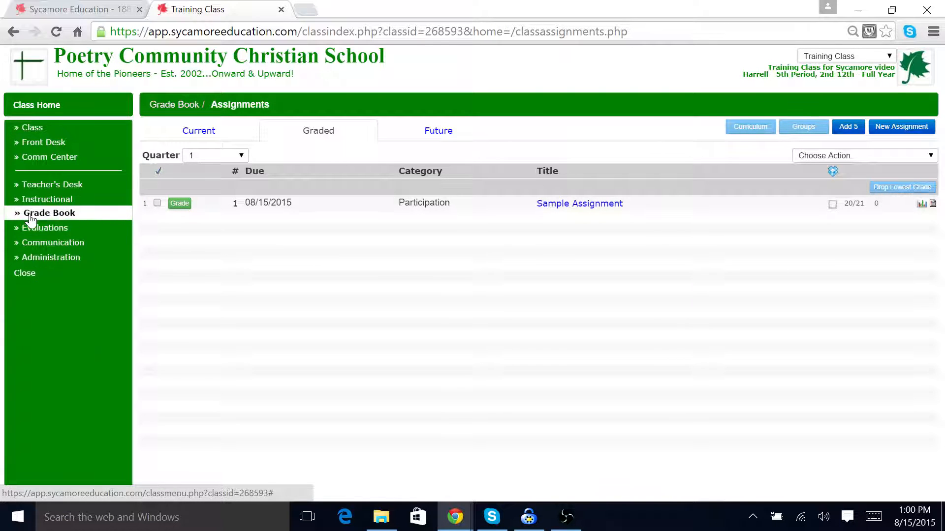
click(44, 245)
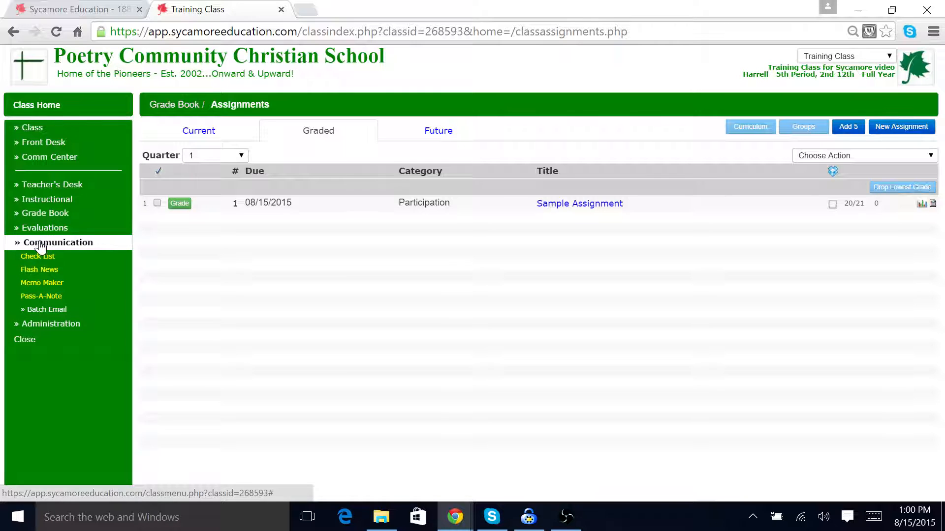
click(42, 271)
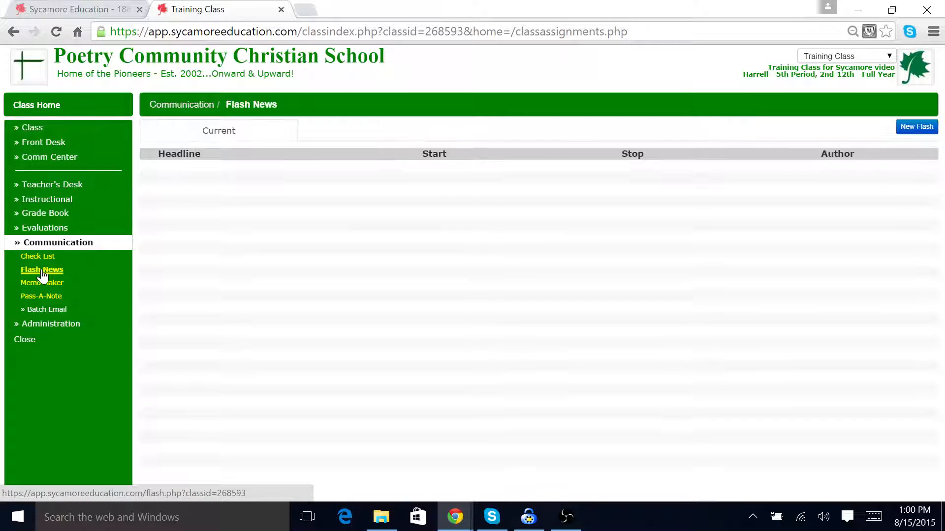
click(908, 129)
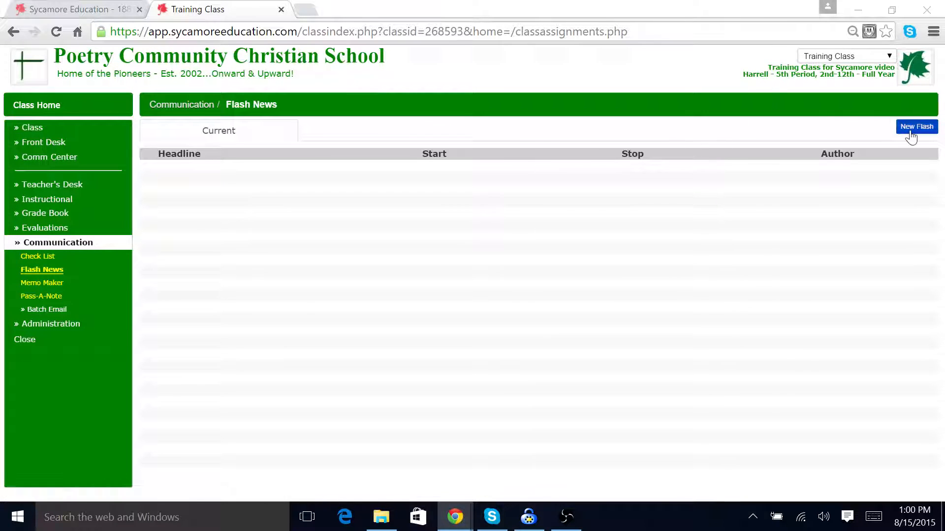
click(321, 225)
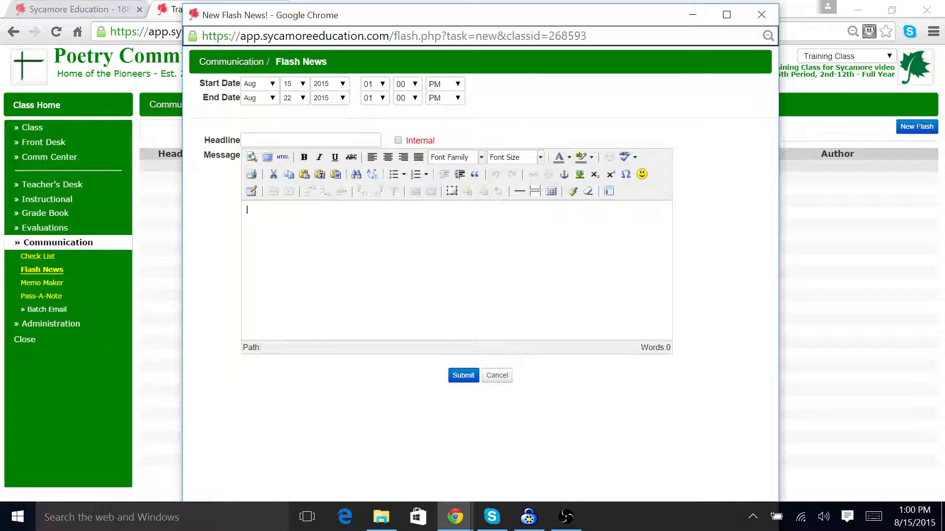
text(Her)
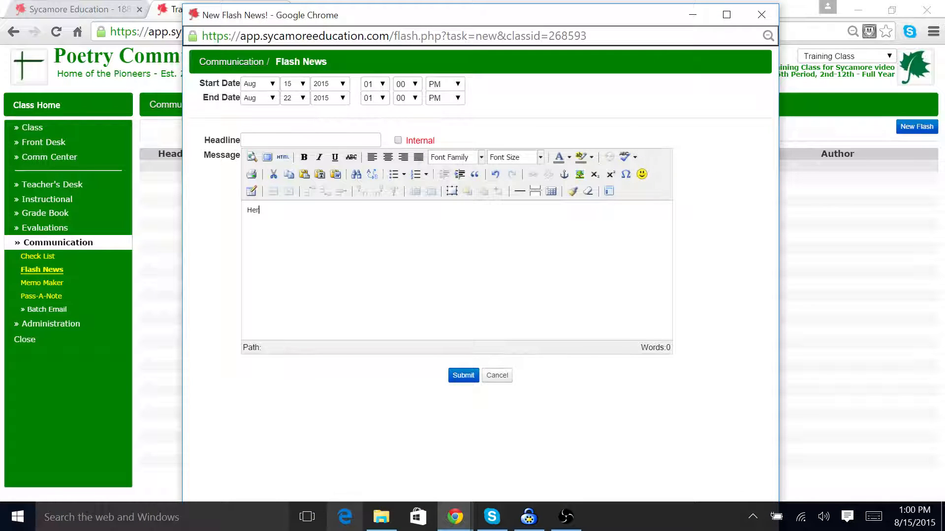
text(e is impo)
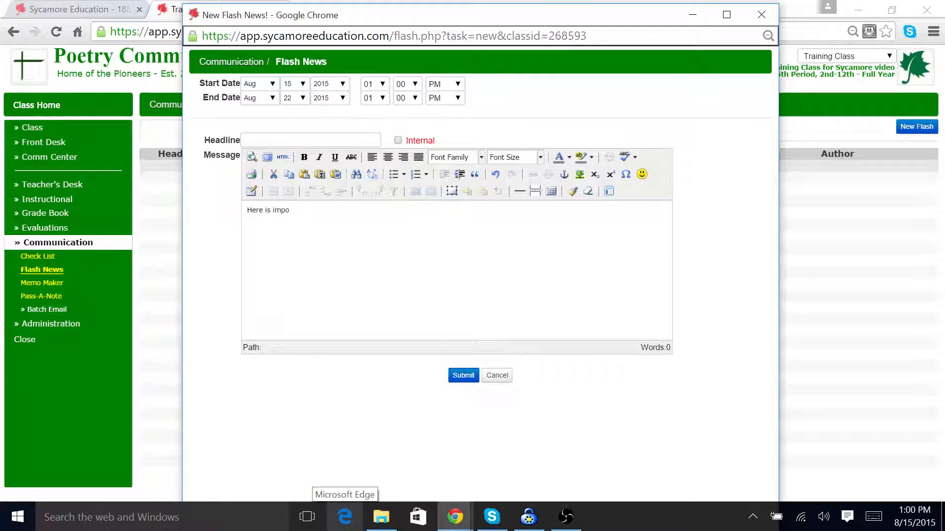
text(rtant new)
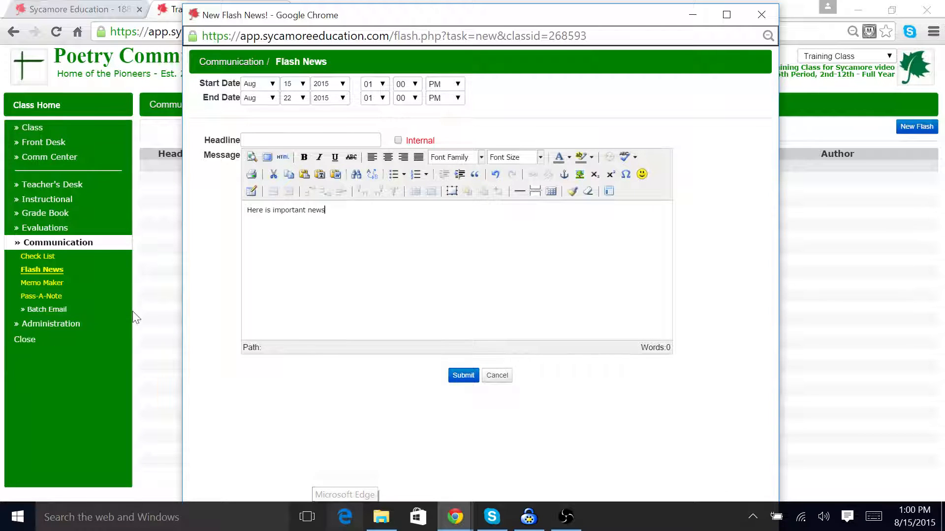
text(s)
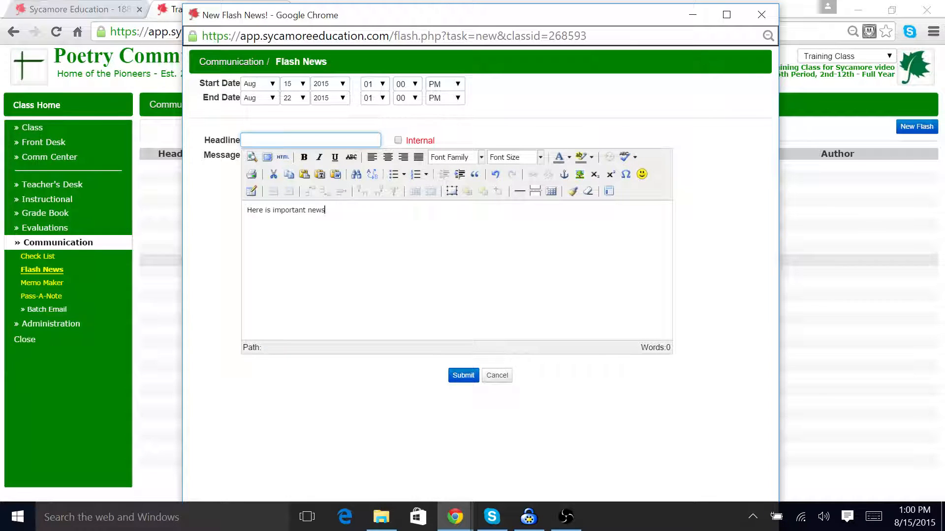
text(READ THIS)
click(474, 376)
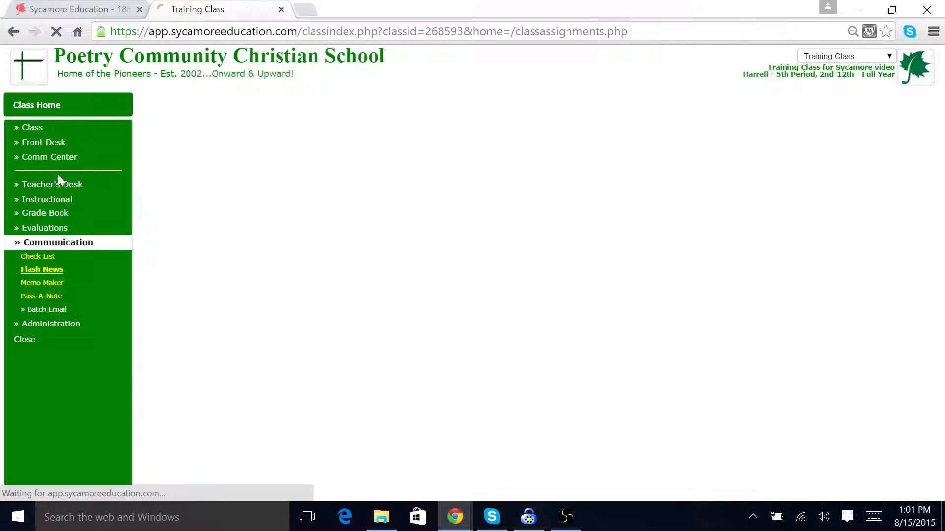
Step: Review the flash news on the class home page and open the Pass-A-Note student list
click(28, 108)
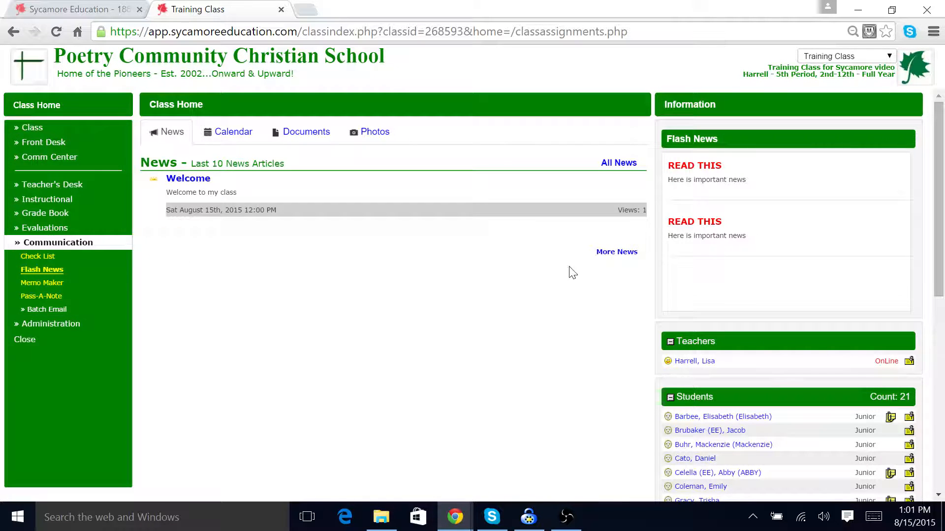
click(48, 297)
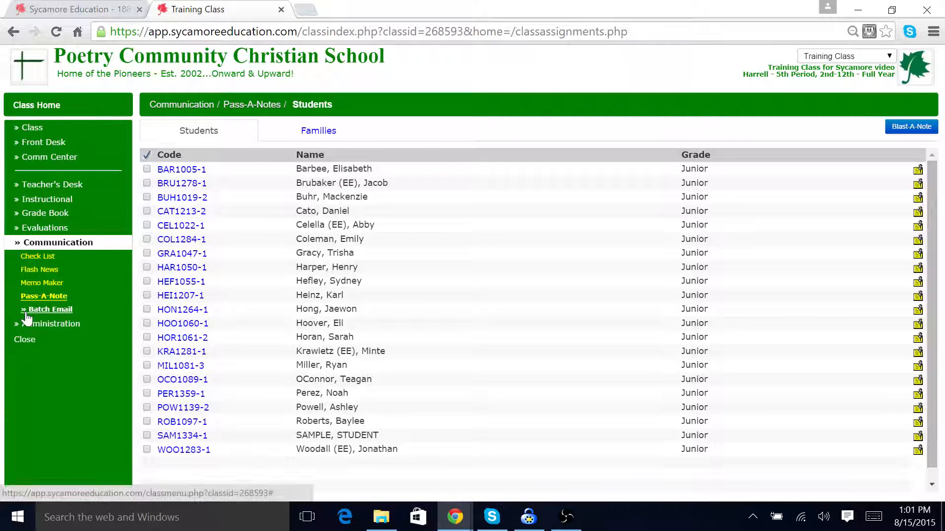
click(26, 313)
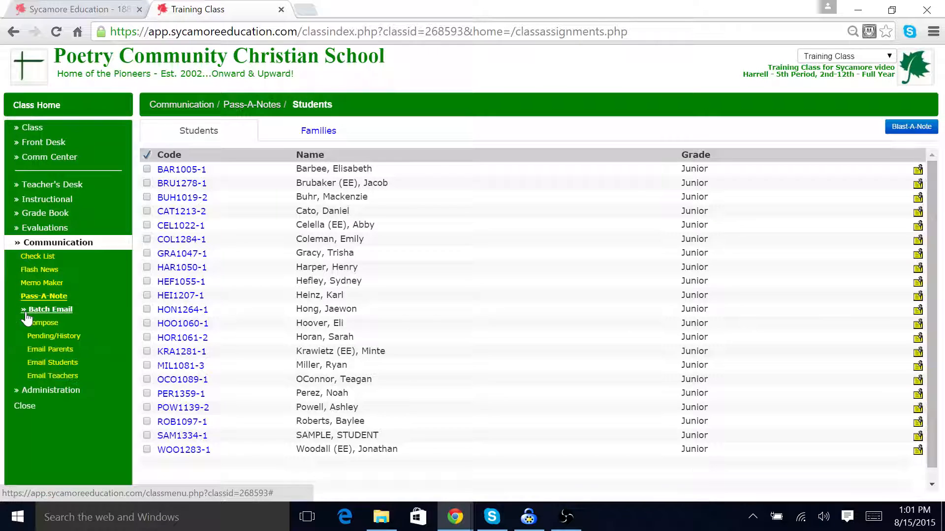
click(32, 244)
click(47, 258)
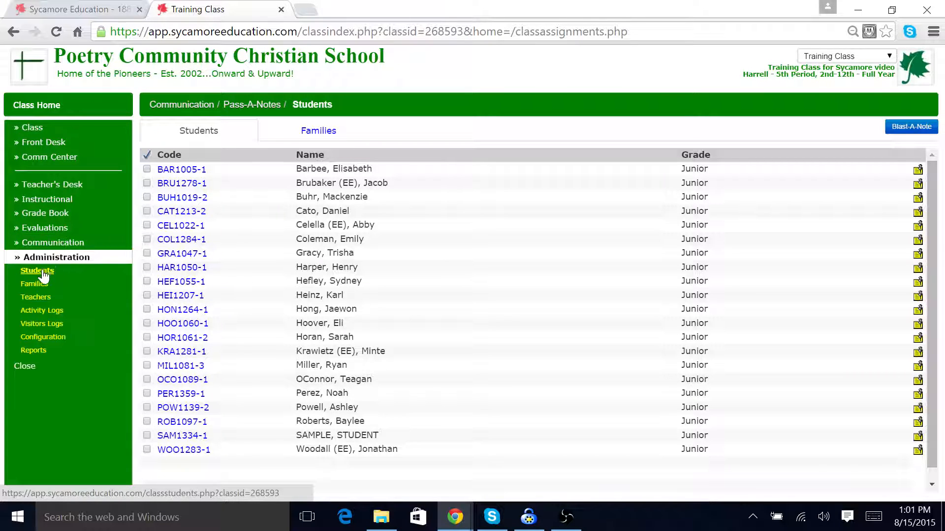
click(44, 244)
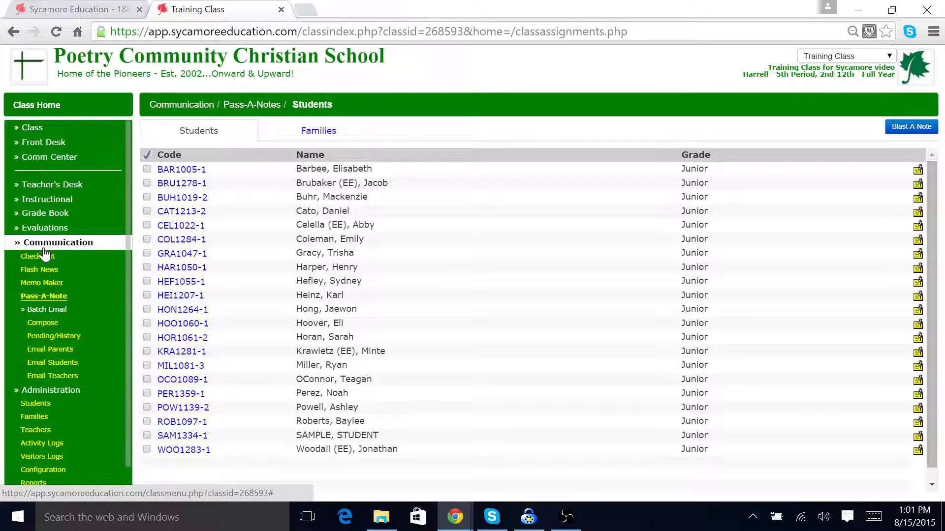
Step: Compose a new batch email with the message "This is a sample email"
click(44, 325)
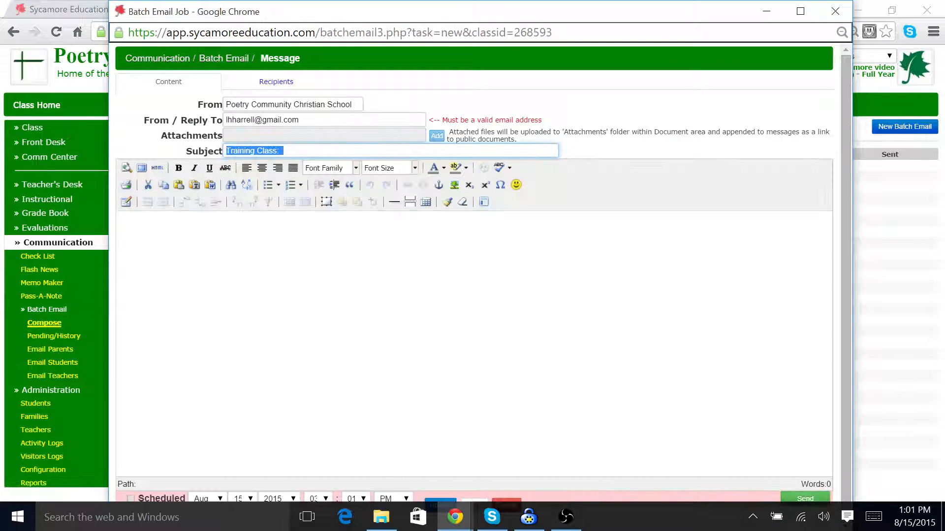
text(tH)
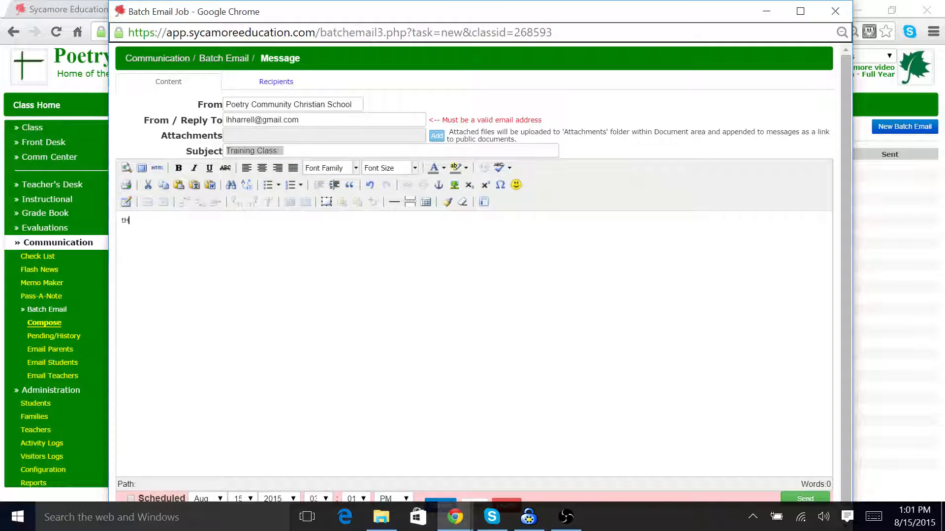
text(is is a sample email)
key(ctrl+minus)
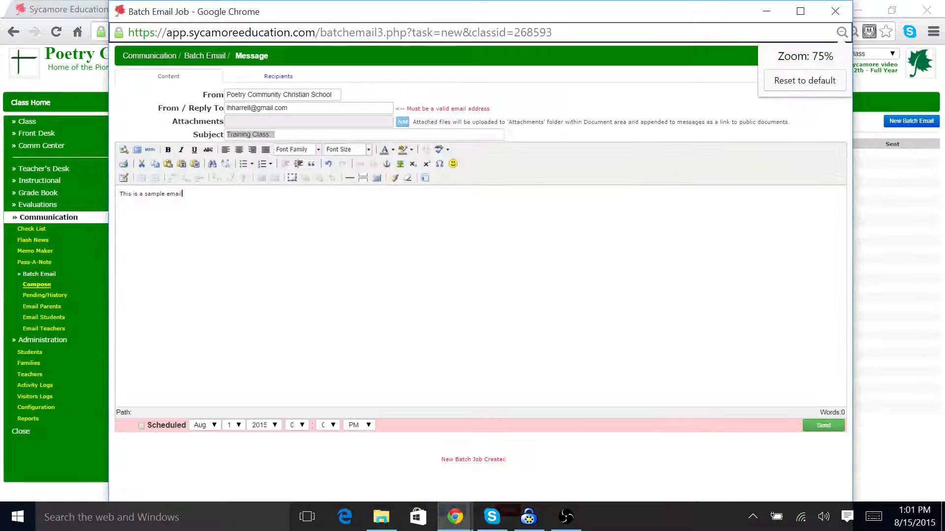
key(ctrl+plus)
key(ctrl+plus)
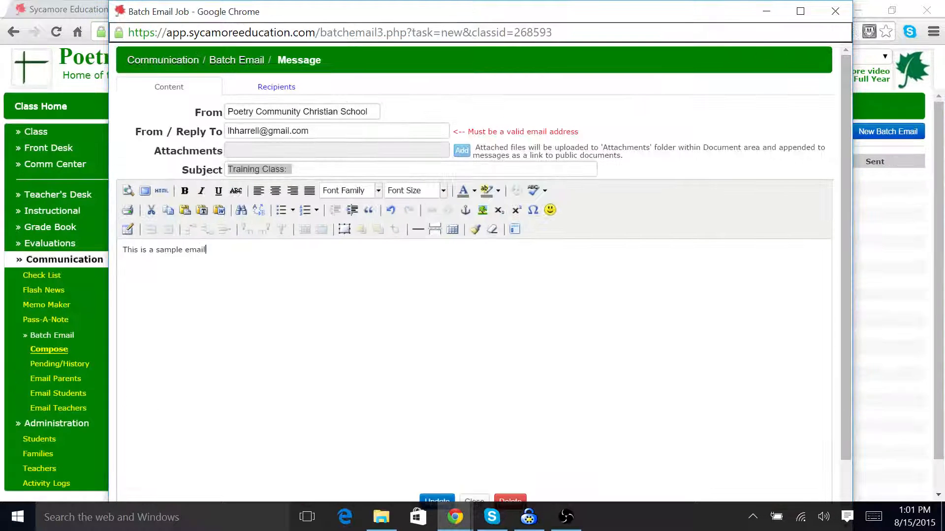
key(ctrl+plus)
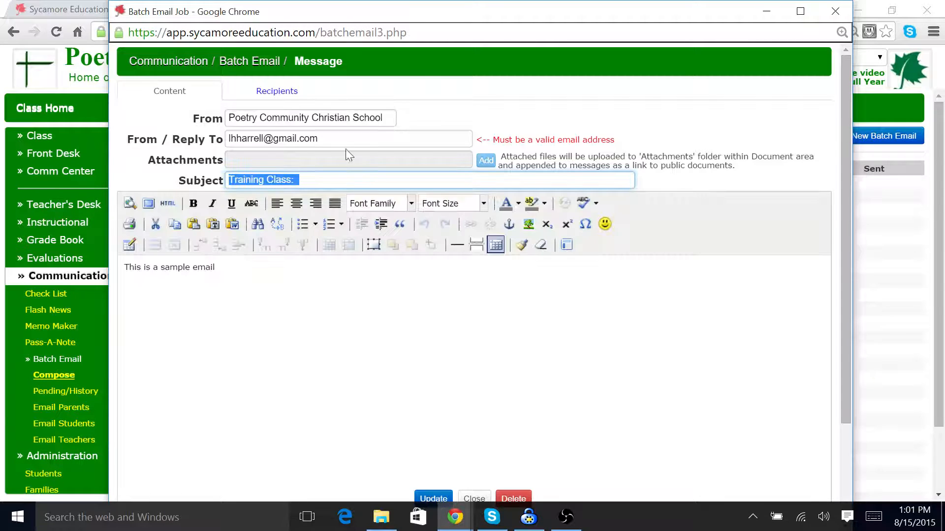
Step: Add all students and all parents as recipients of the batch email
click(295, 91)
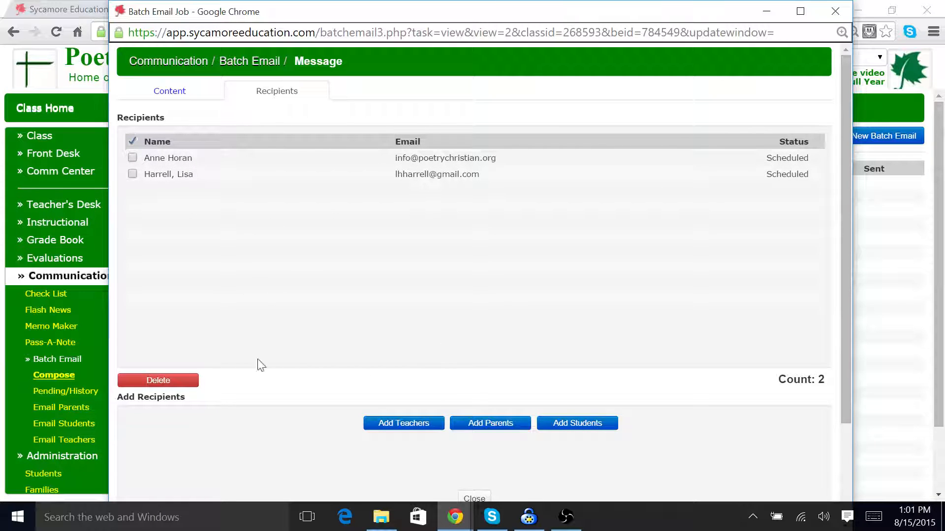
click(573, 427)
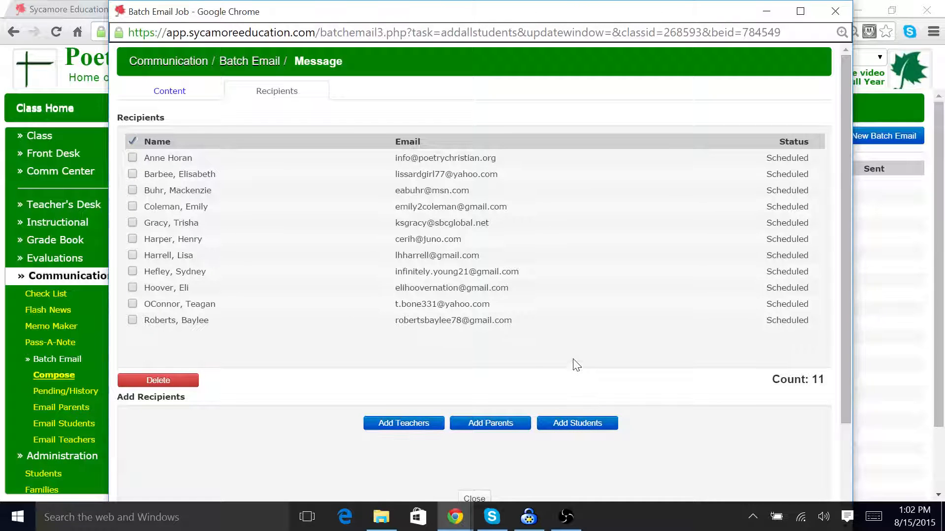
click(488, 427)
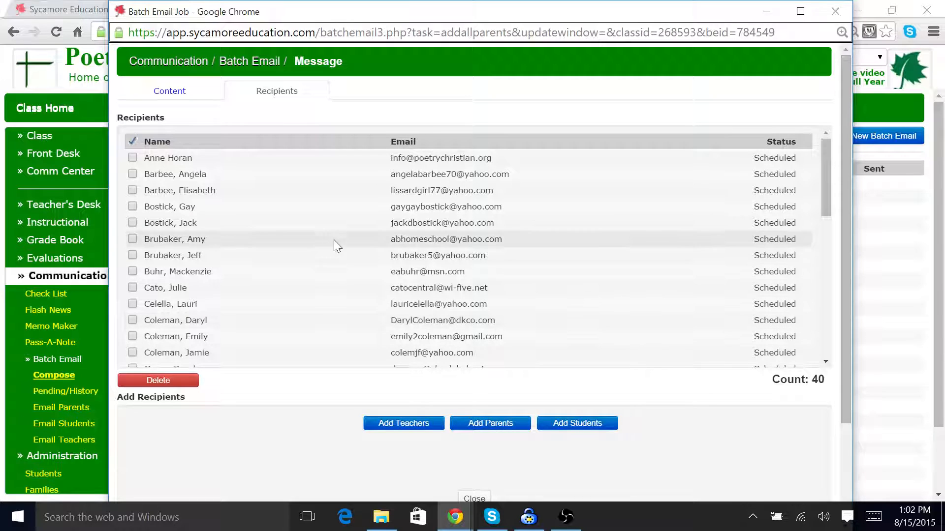
Step: Tick three parent recipients, delete them from the recipient list, and close the batch email window
click(132, 304)
click(132, 321)
click(132, 337)
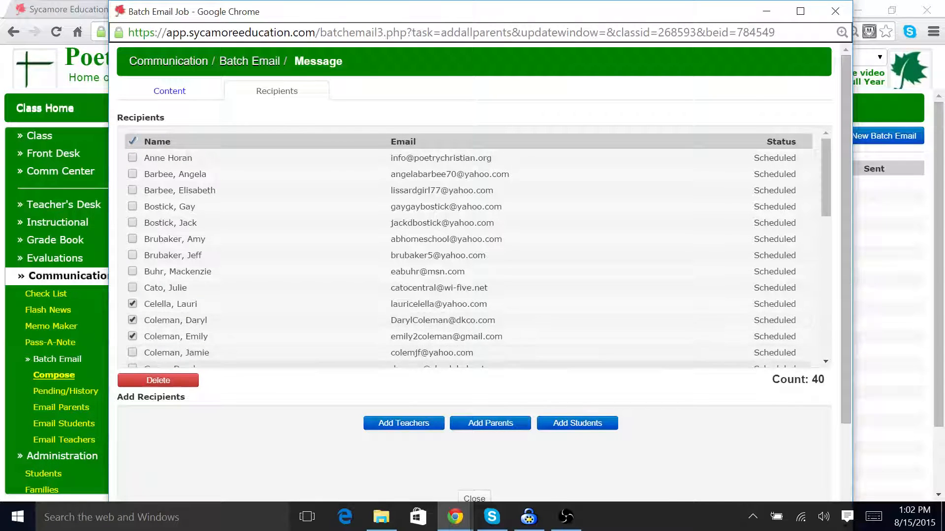
click(157, 381)
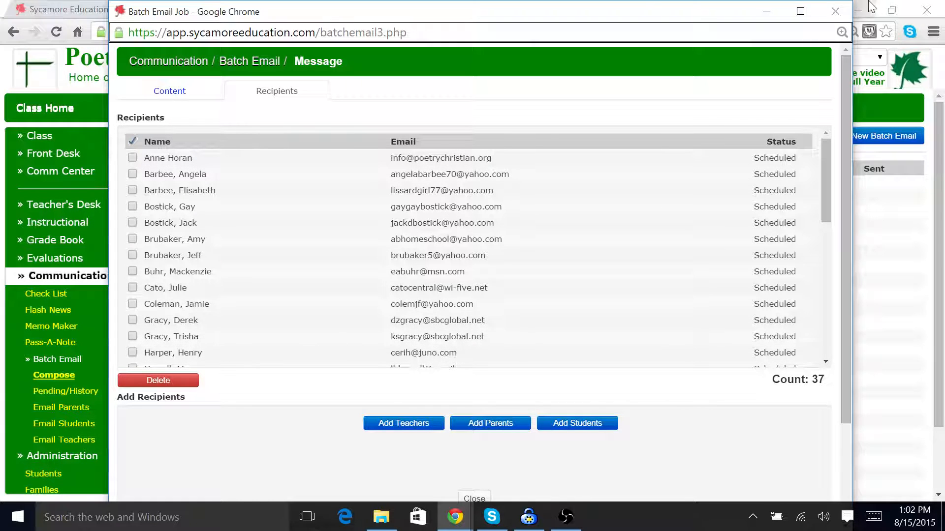
click(835, 11)
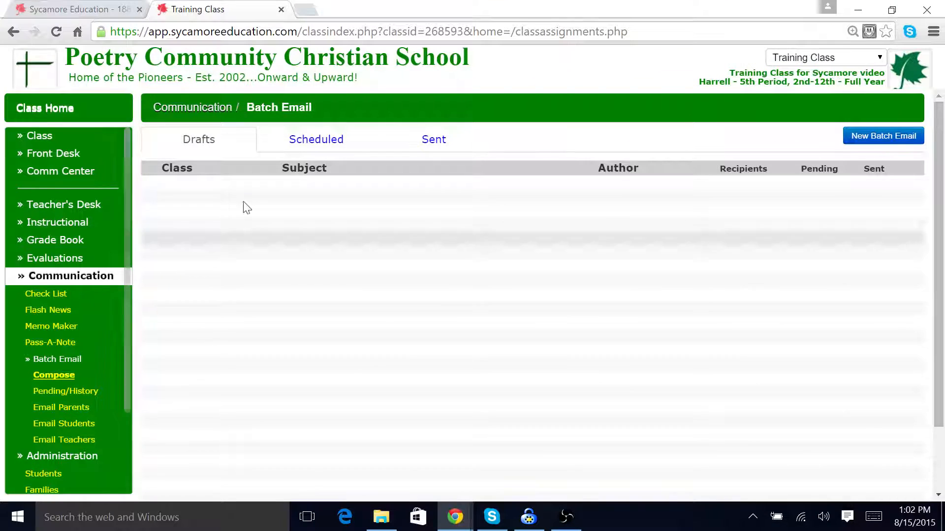
Step: Open the Training Class: draft from the batch email drafts and delete it
click(346, 143)
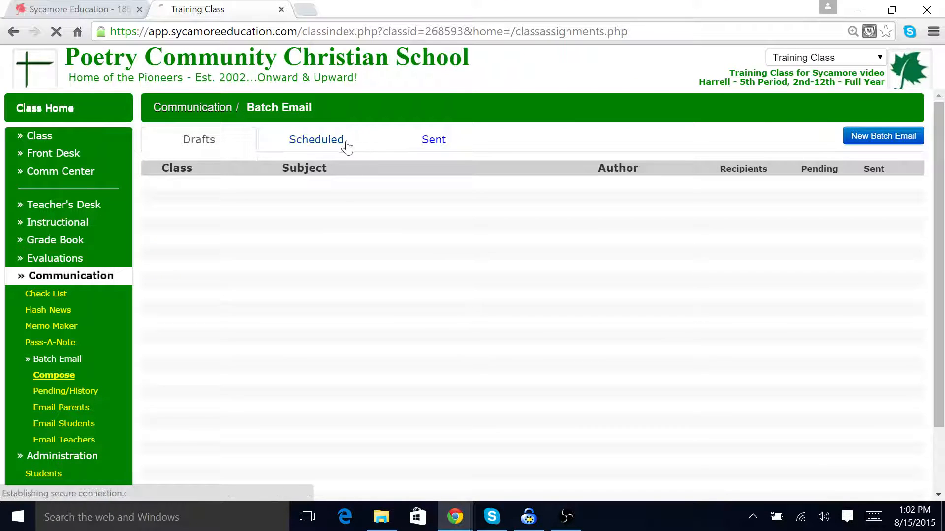
click(222, 146)
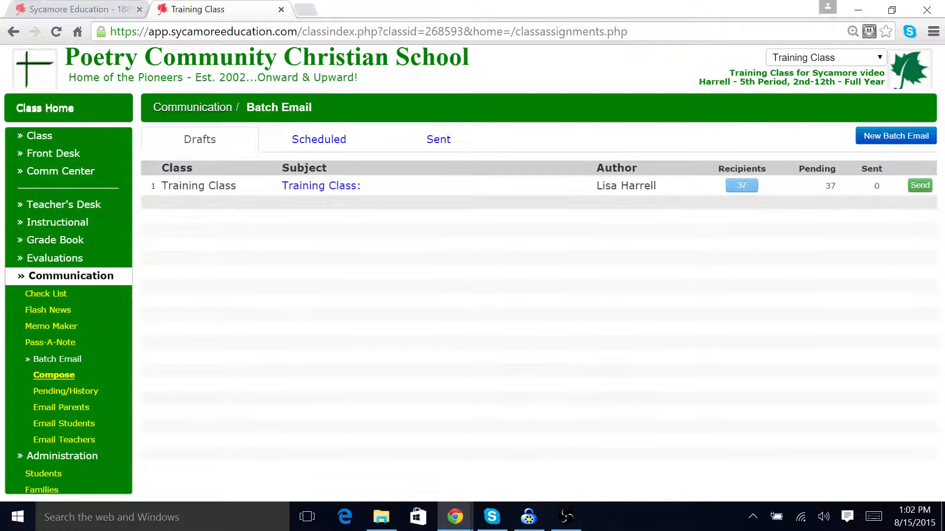
click(316, 186)
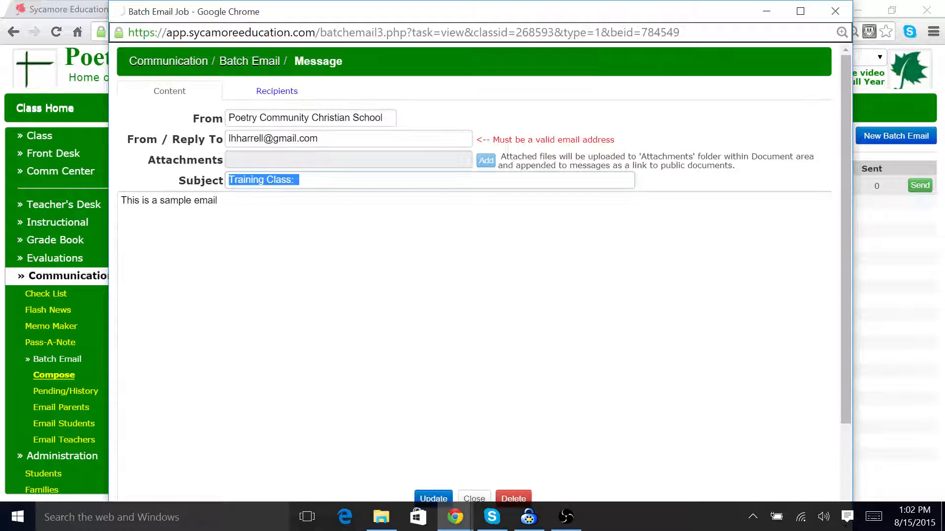
click(516, 499)
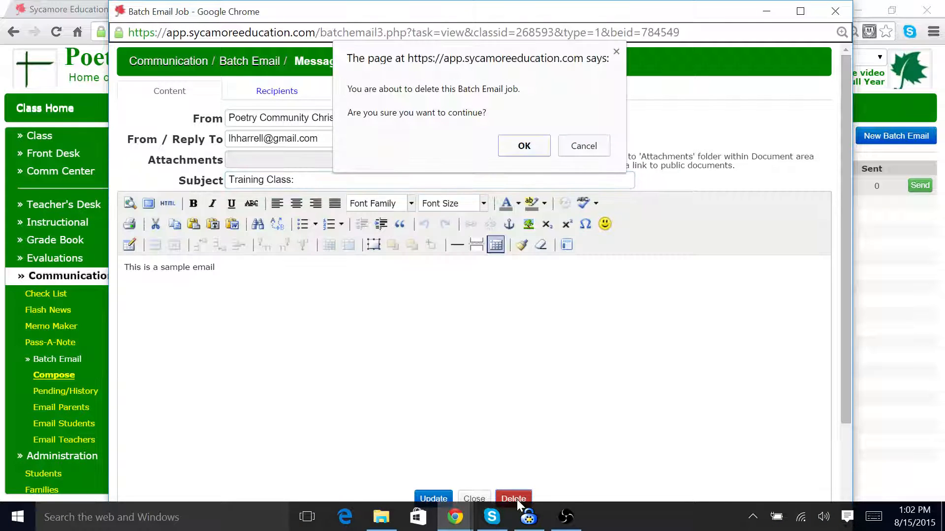
click(536, 149)
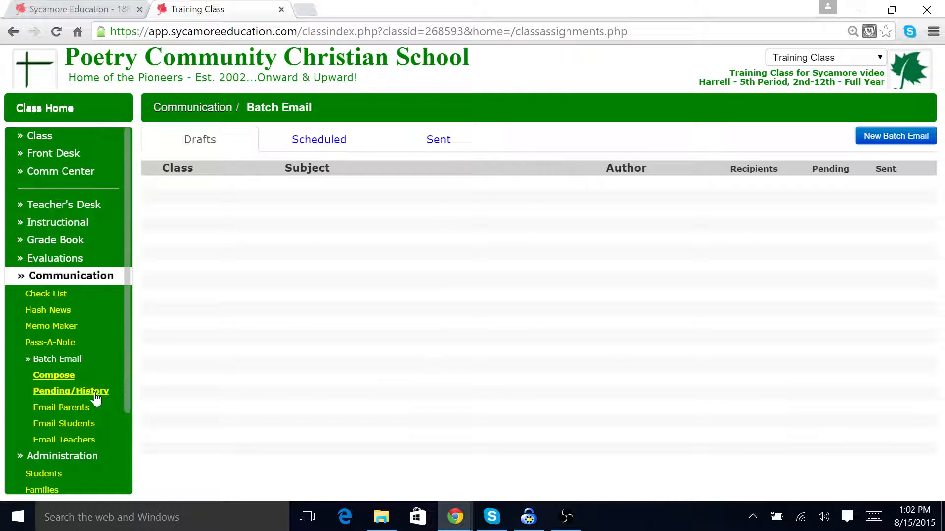
Step: Browse the batch email Pending/History, Email Parents, Email Students and Email Teachers pages
click(89, 397)
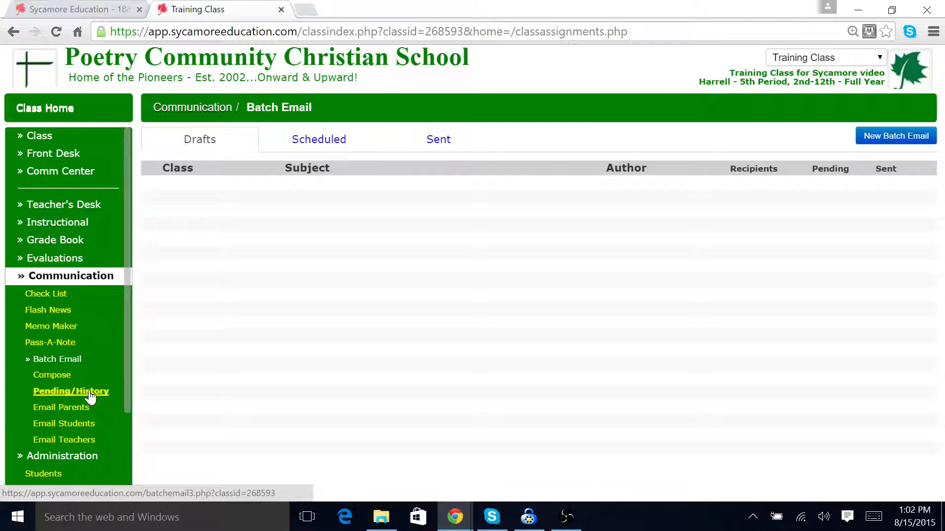
click(76, 409)
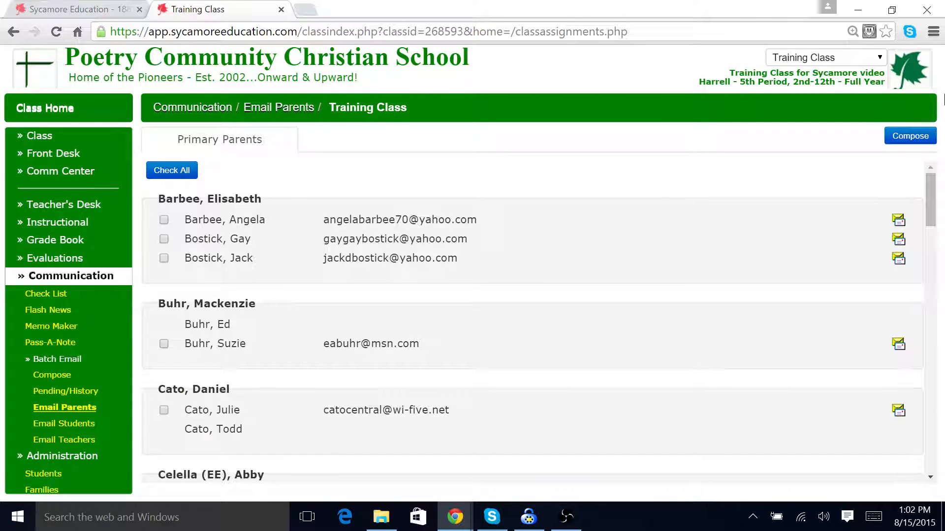
click(78, 423)
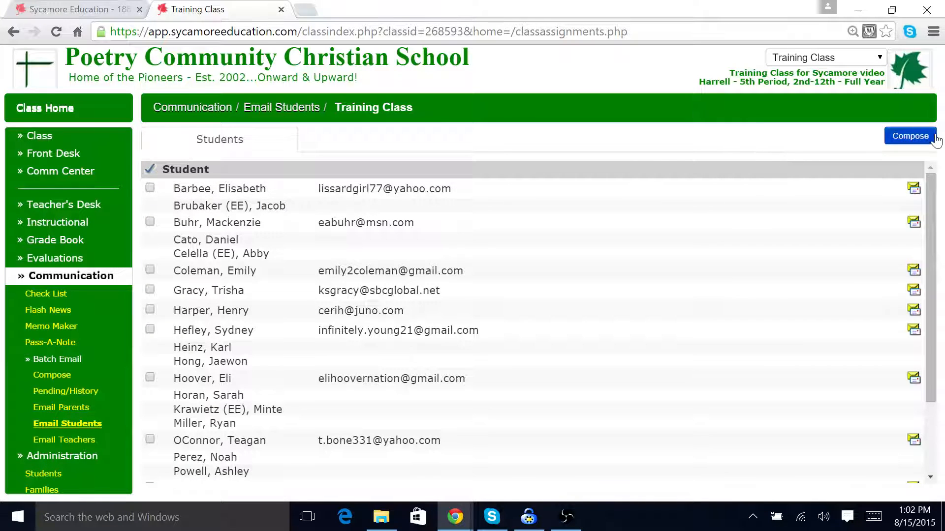
click(82, 440)
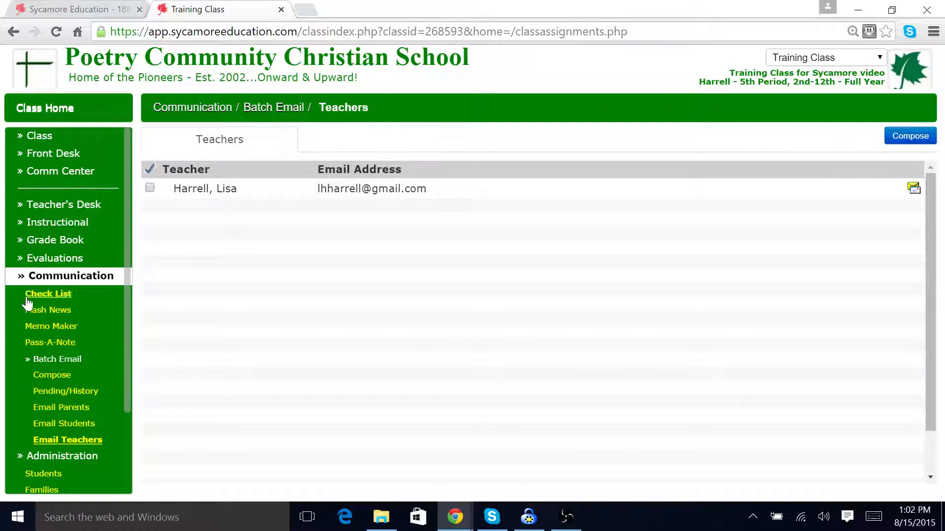
Step: Open the class Student Birthdays report from the Administration reports
click(23, 278)
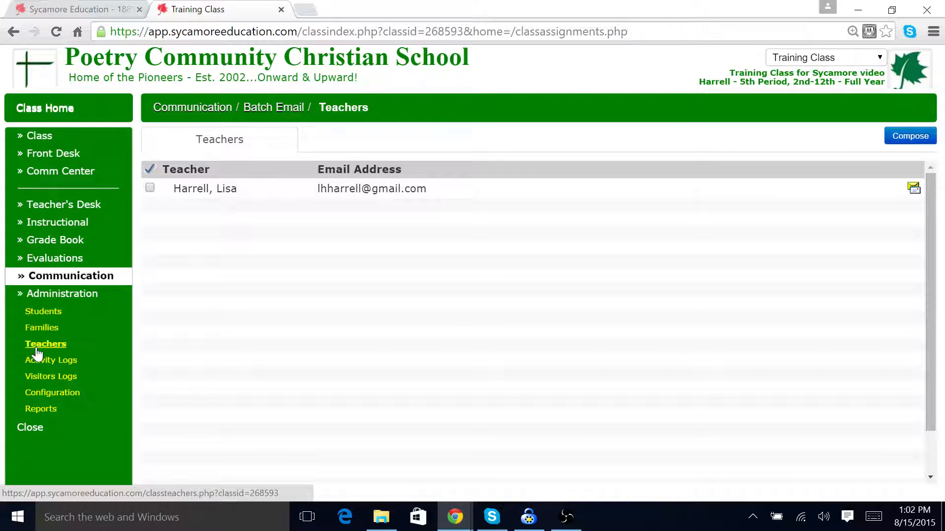
click(48, 412)
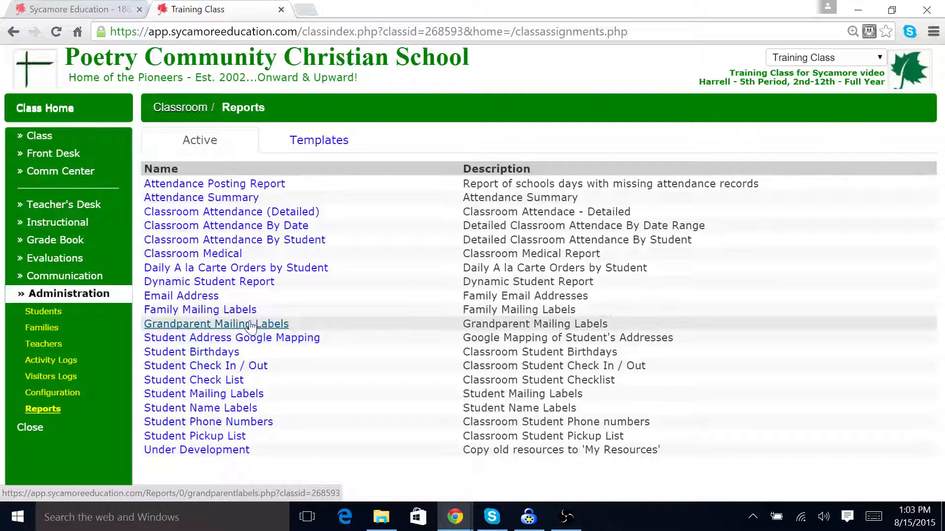
click(220, 354)
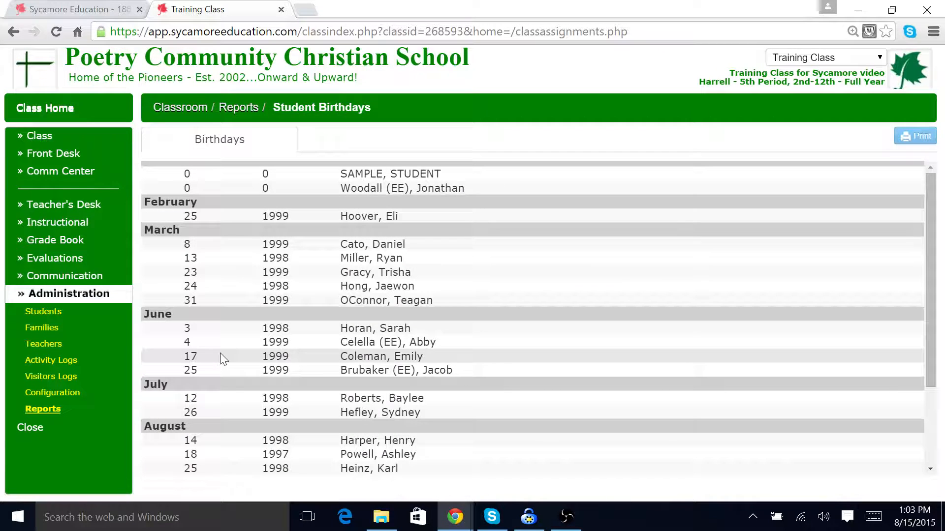
Step: Run a Dynamic Student Report showing First Name, Date Of Birth and Gender
click(43, 411)
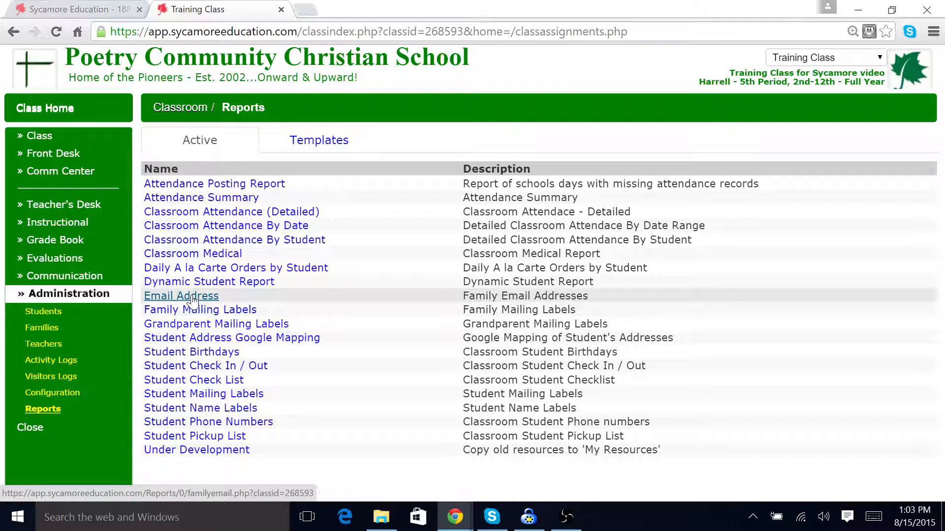
click(204, 283)
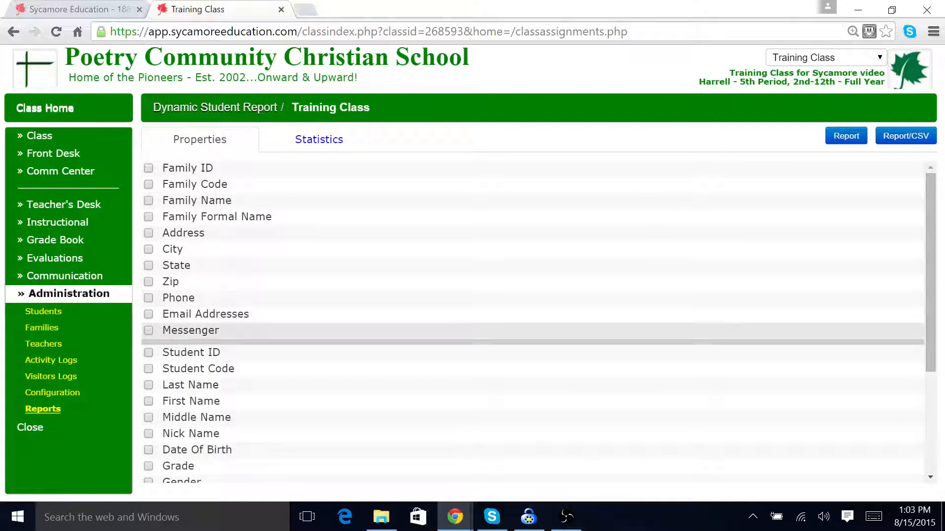
scroll(187, 306, down, 3)
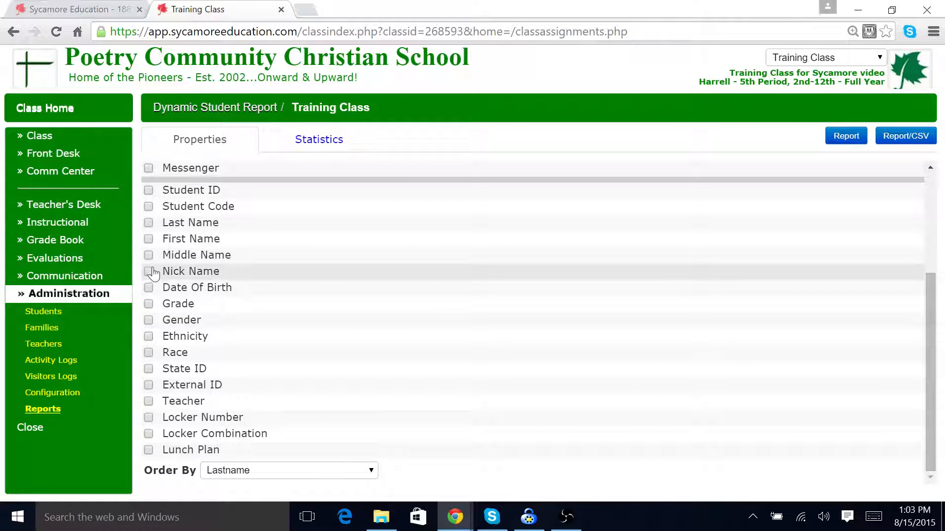
click(150, 242)
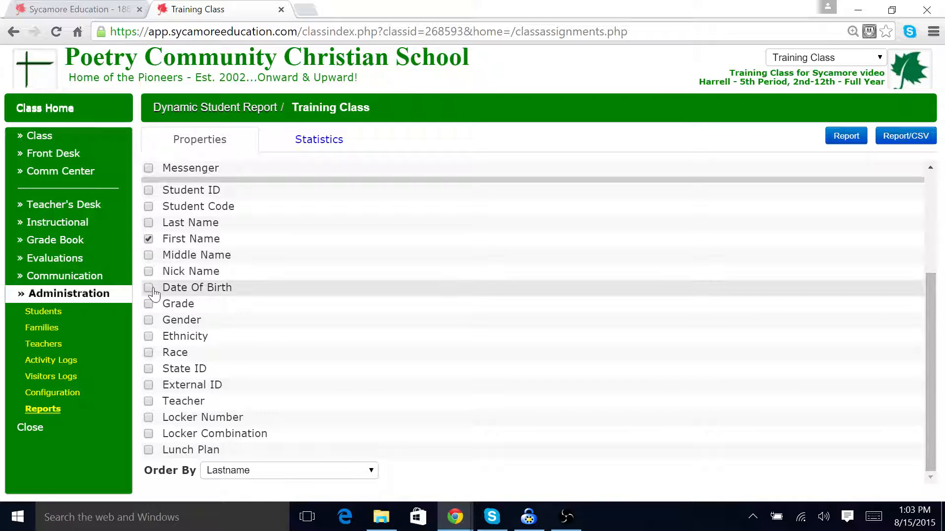
click(149, 320)
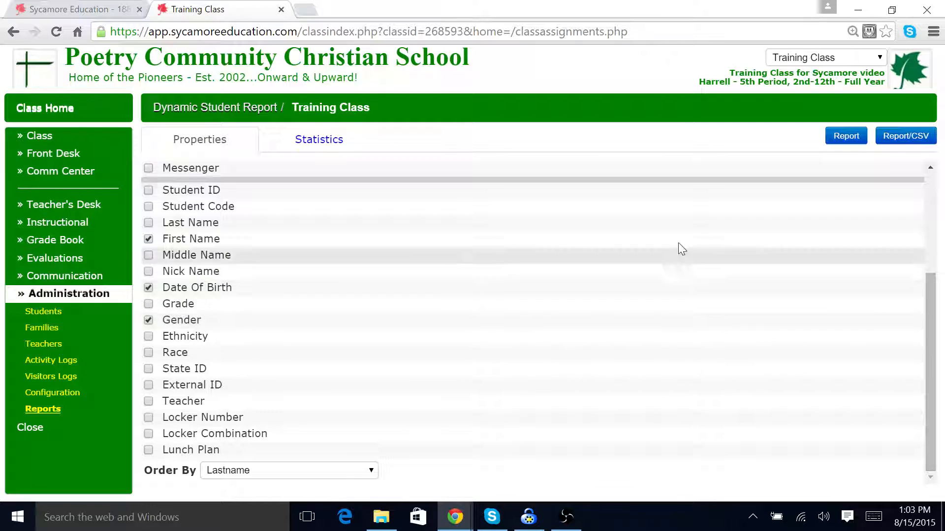
click(846, 137)
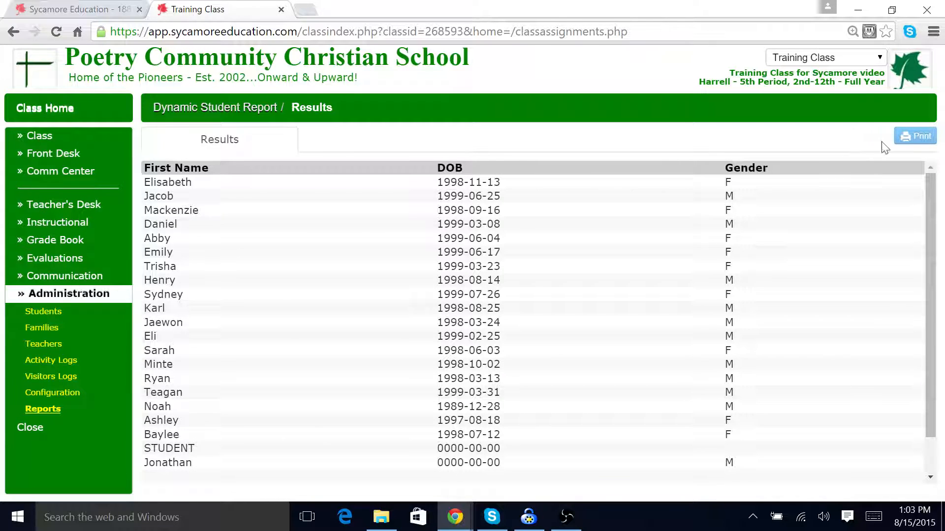
click(43, 410)
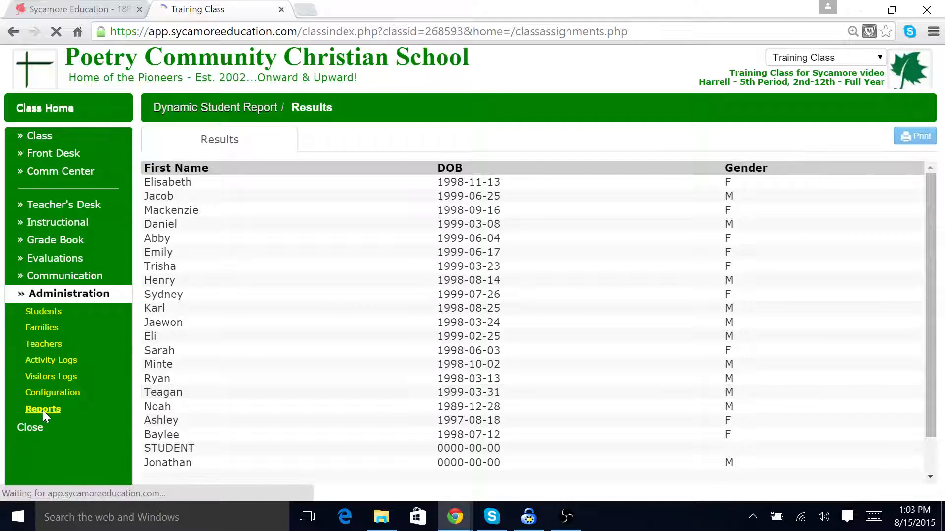
click(216, 282)
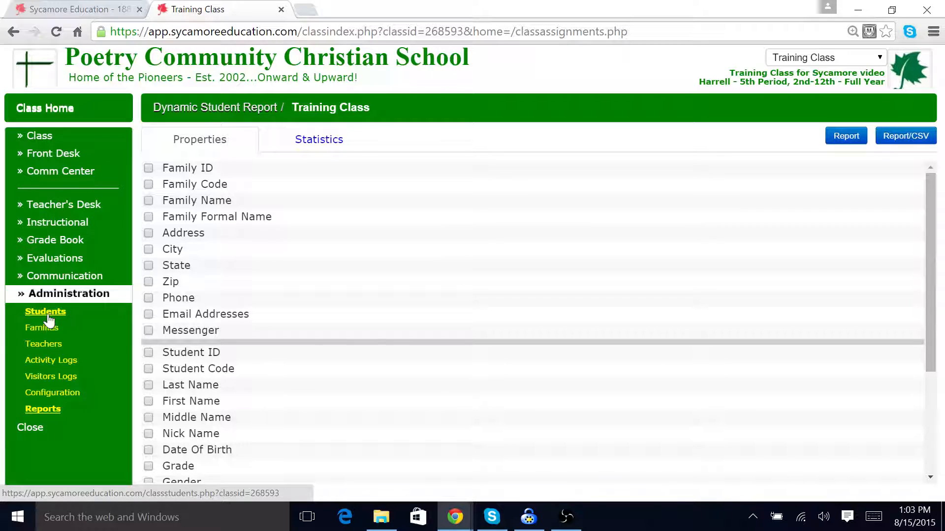
click(47, 409)
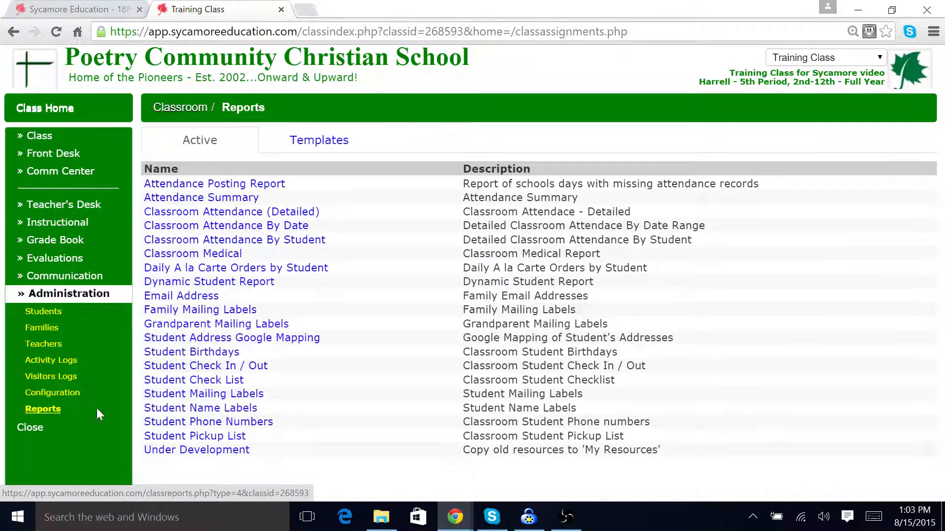
Step: Print a Student Check List with the heading Attendance and review the generated PDF before closing it
click(240, 381)
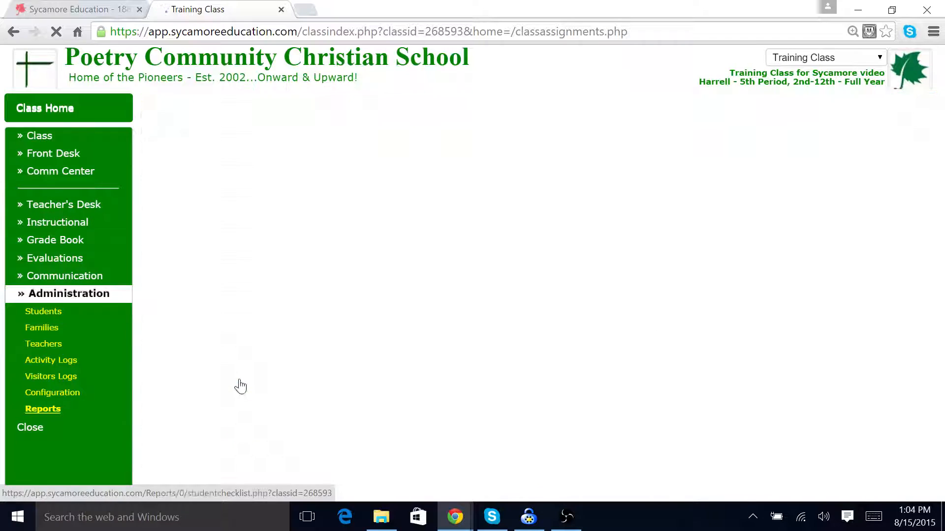
click(295, 192)
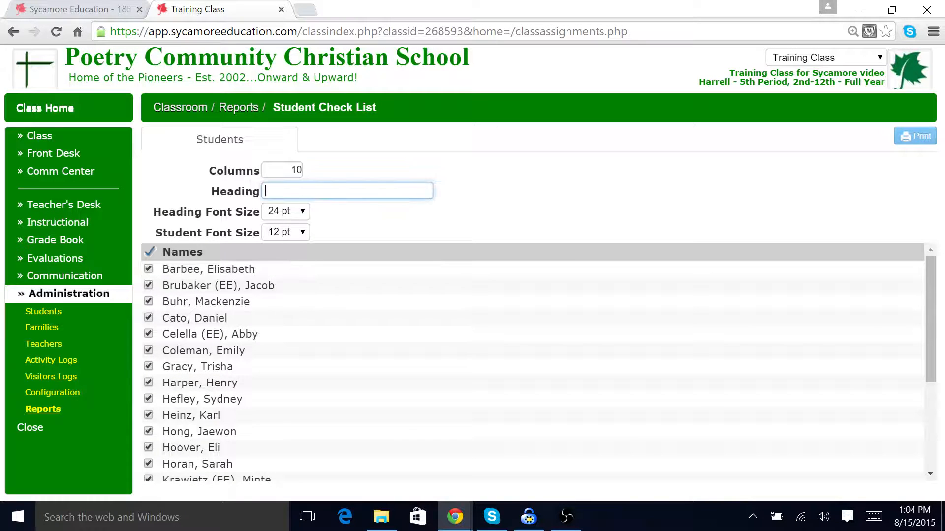
text(Attendance)
click(907, 147)
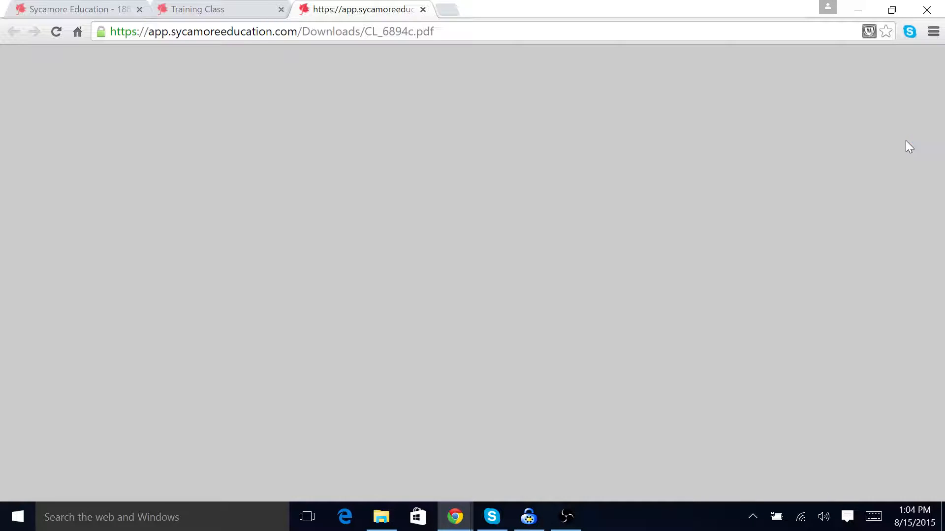
scroll(654, 284, down, 4)
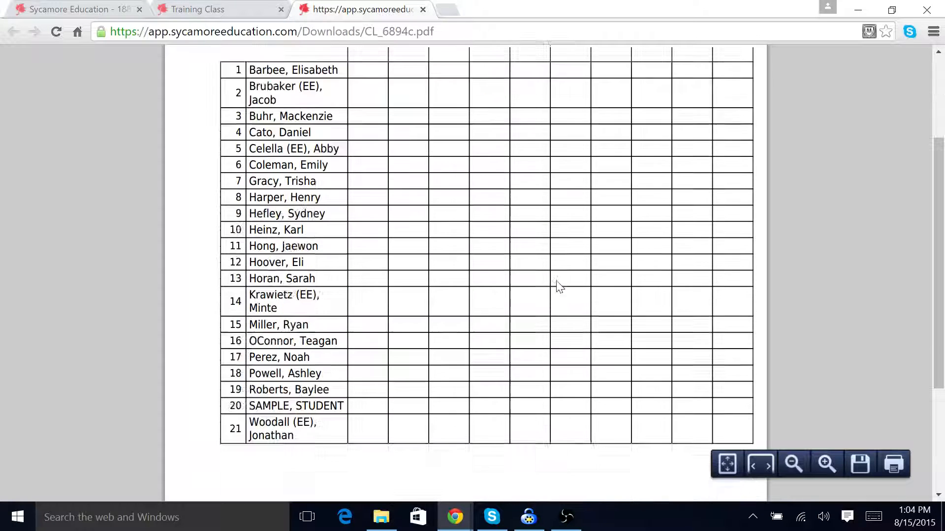
scroll(553, 287, up, 4)
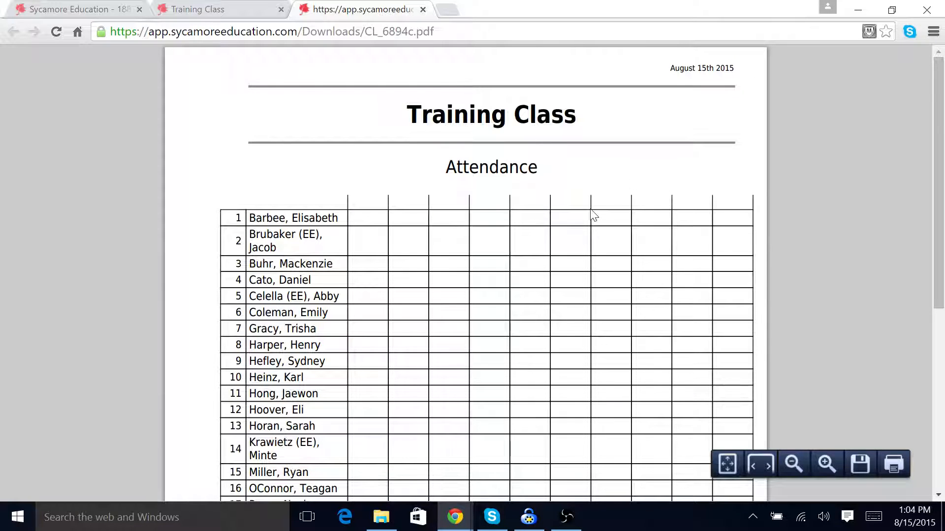
click(423, 9)
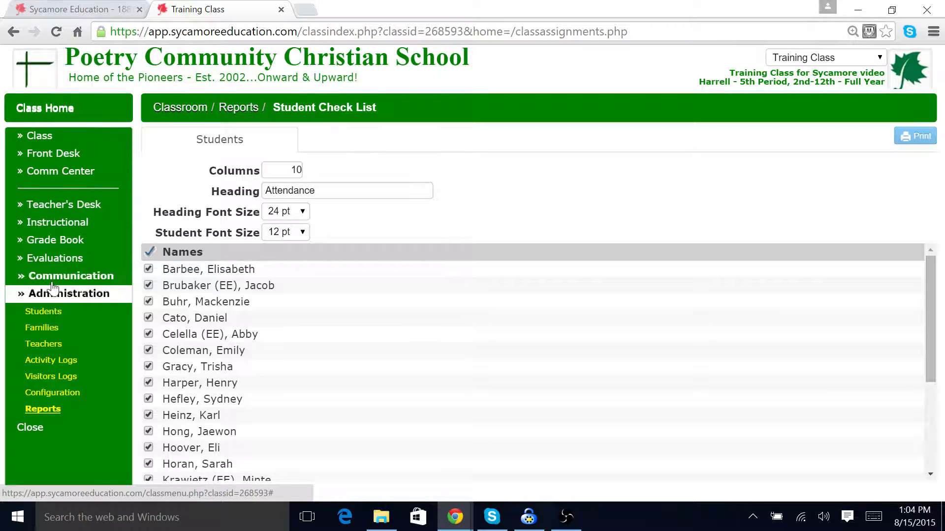
Step: Expand the Teacher's Desk, Instructional, Grade Book and Communication menu sections to browse their pages
click(55, 211)
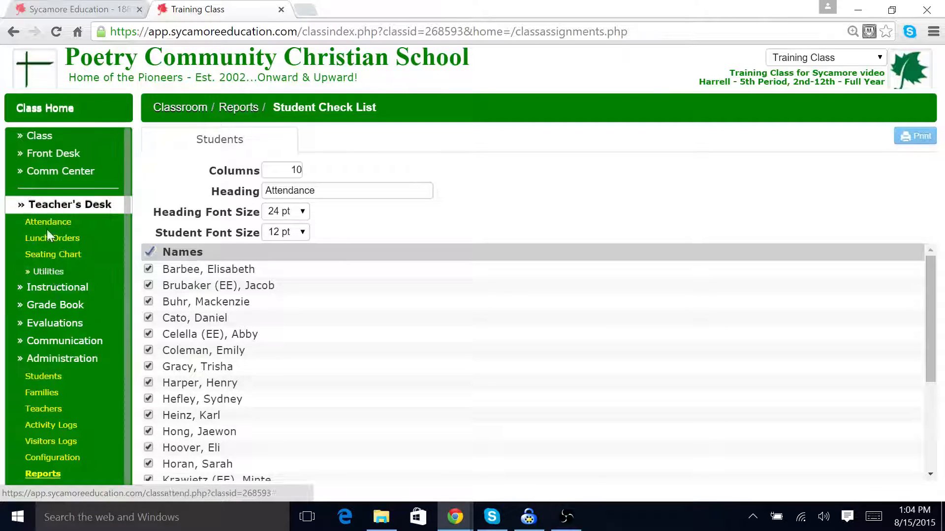
click(38, 290)
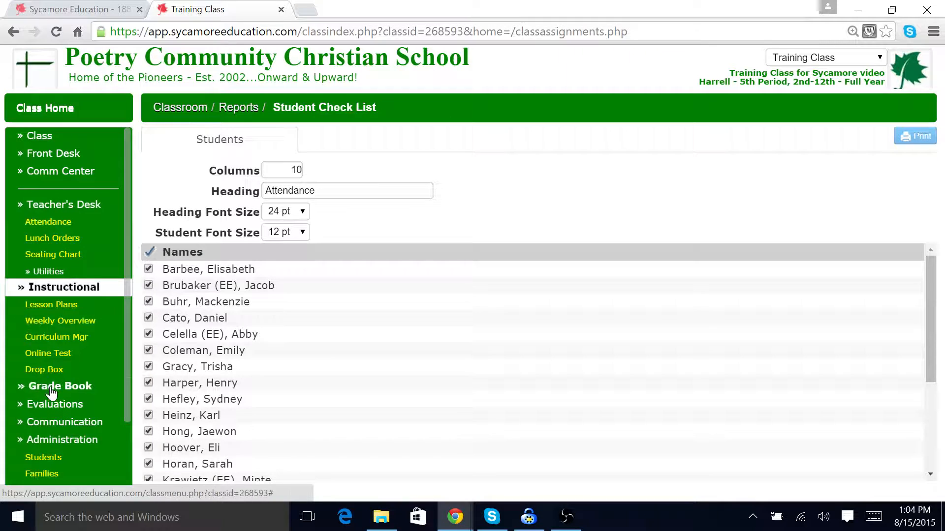
click(78, 387)
scroll(87, 400, down, 5)
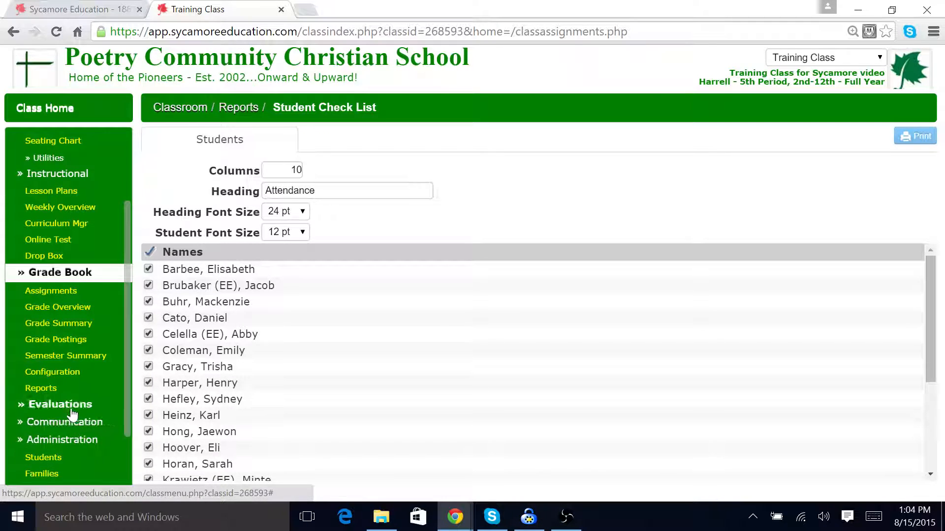
click(73, 428)
Step: Create a new check list titled Textbooks
click(52, 412)
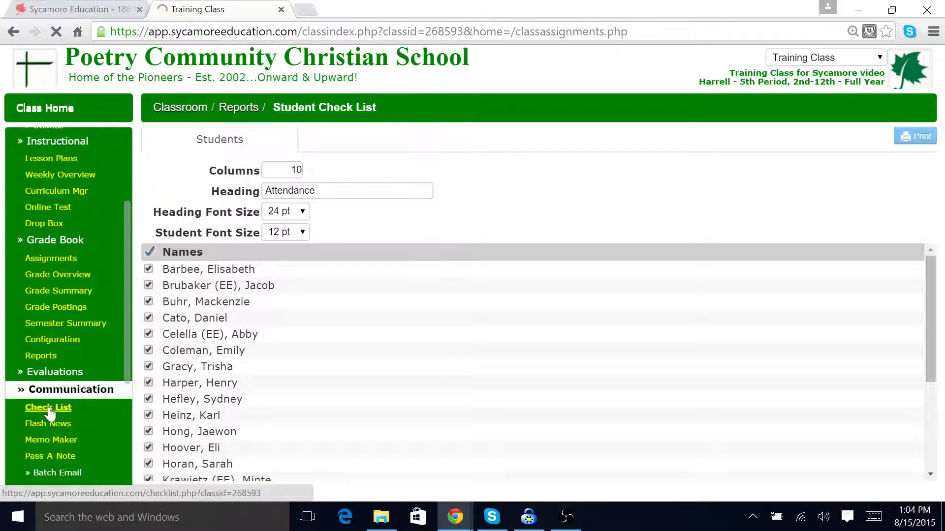
click(886, 138)
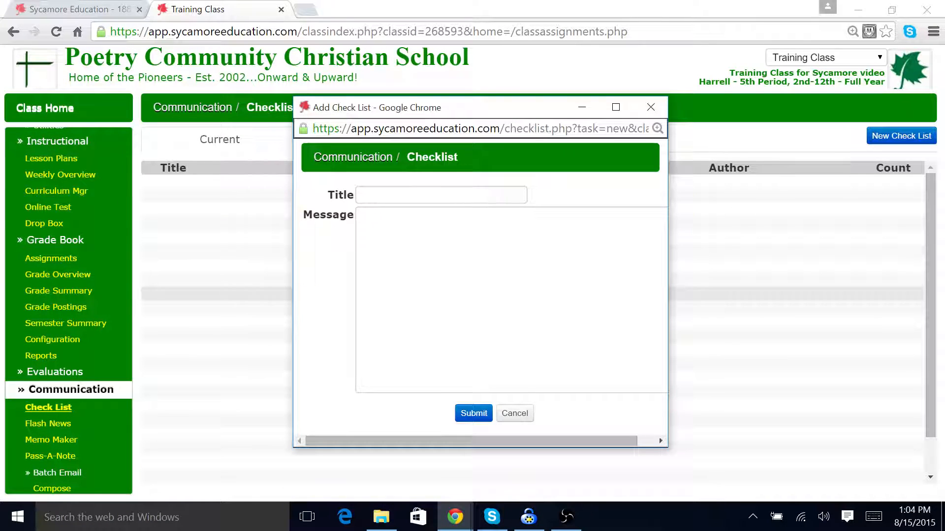
text(T)
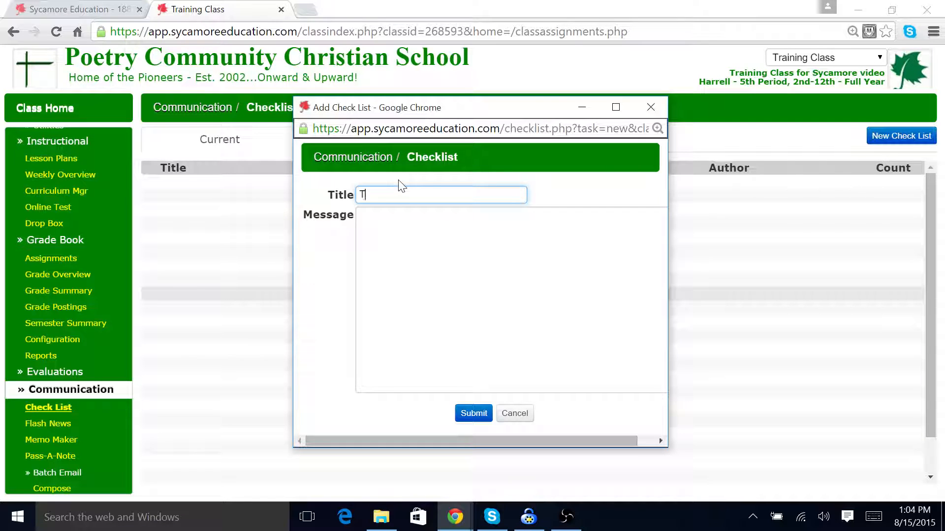
text(extbooks)
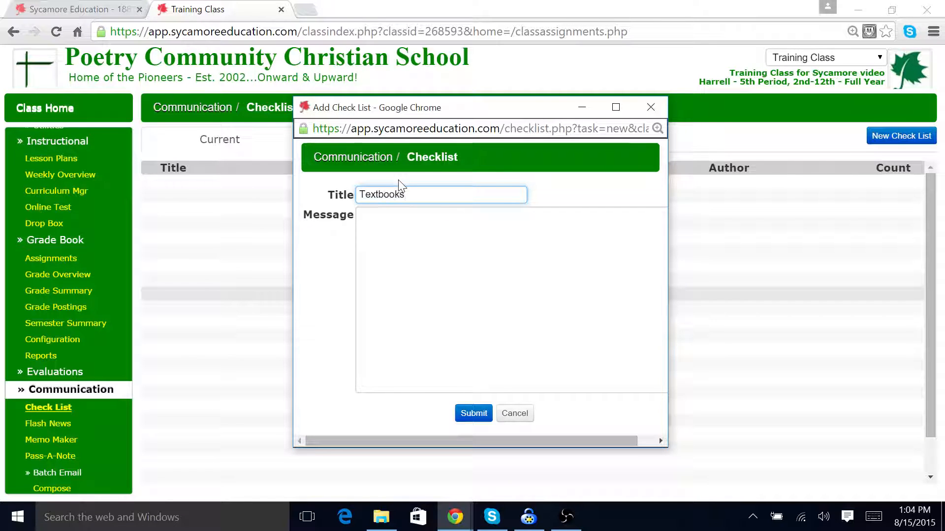
click(480, 414)
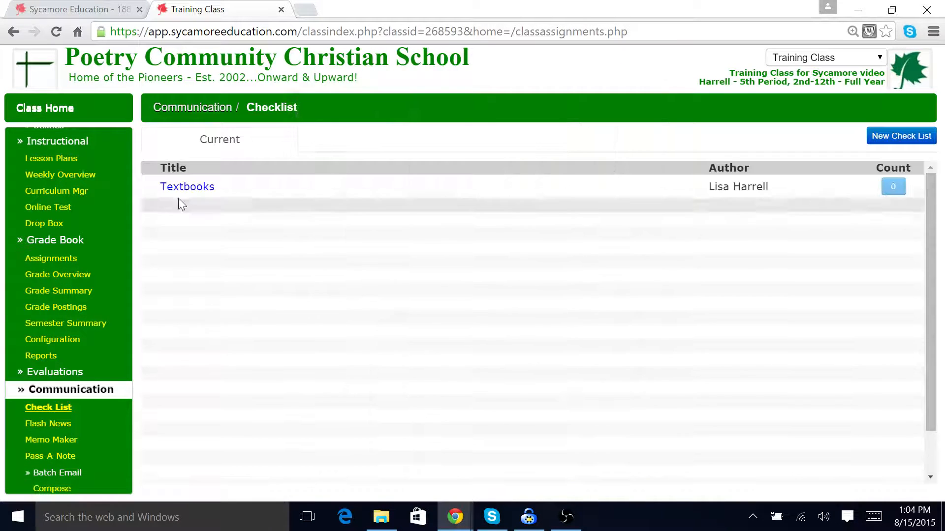
Step: Check off the first and third students on the Textbooks check list and submit
click(188, 188)
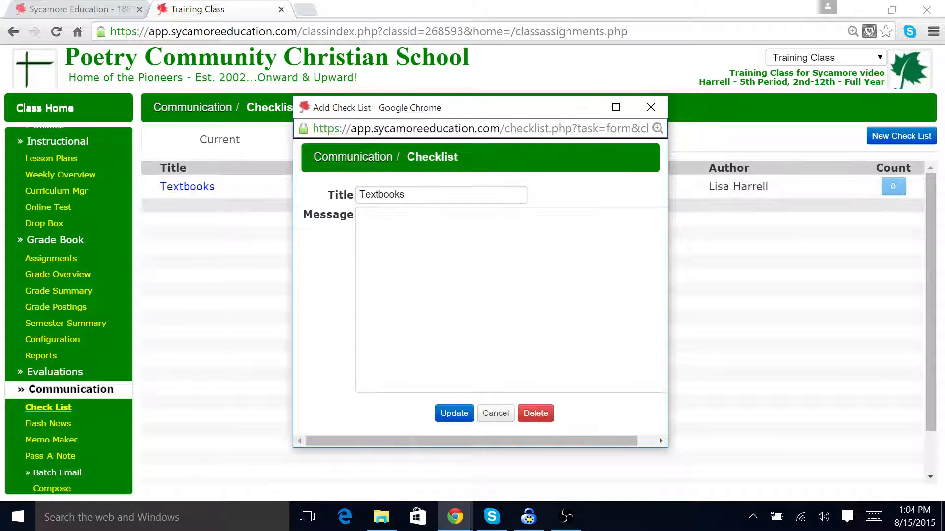
click(651, 108)
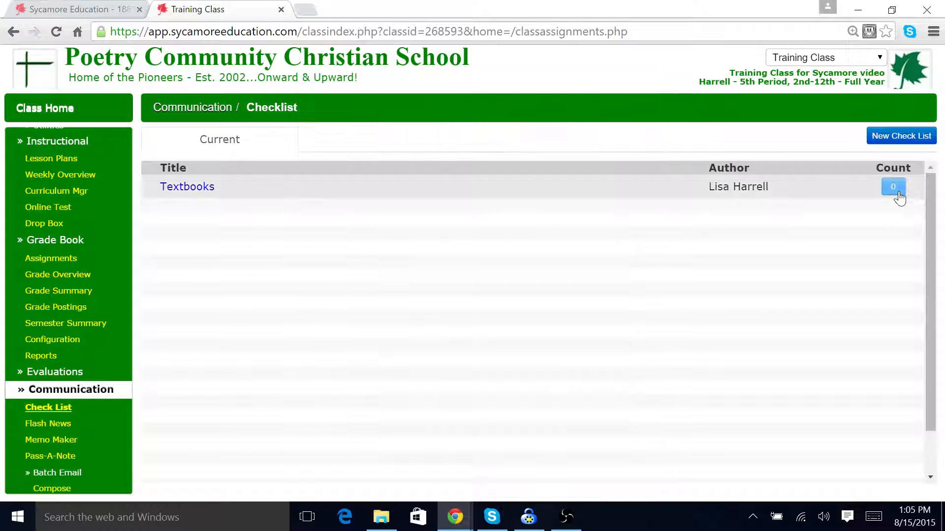
click(893, 188)
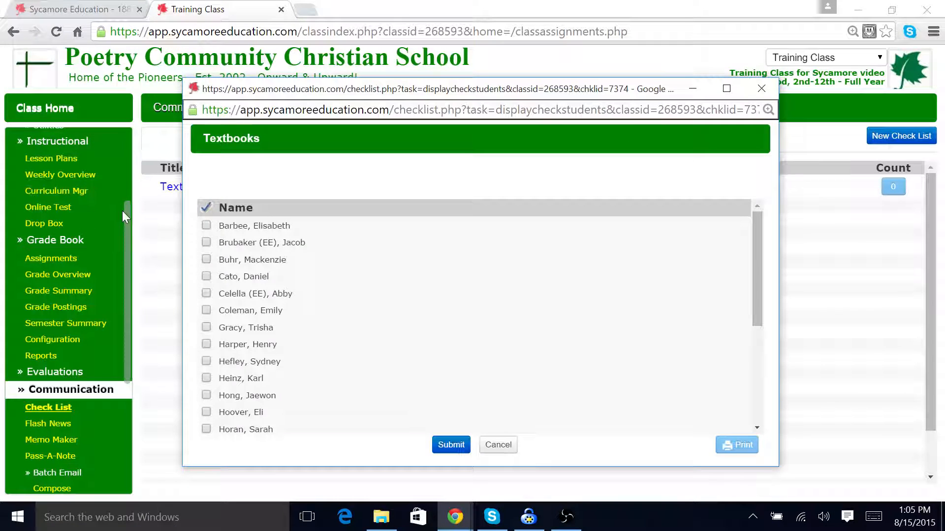
click(207, 227)
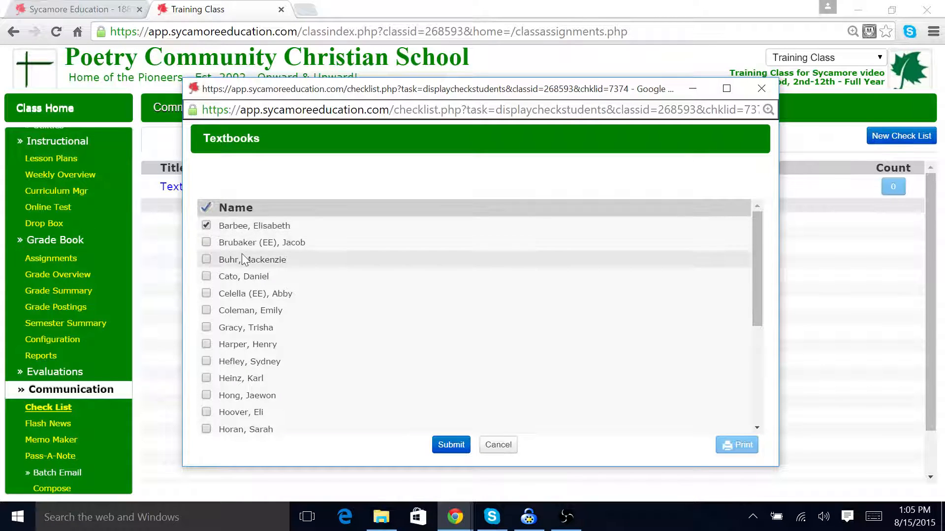
click(207, 261)
click(450, 445)
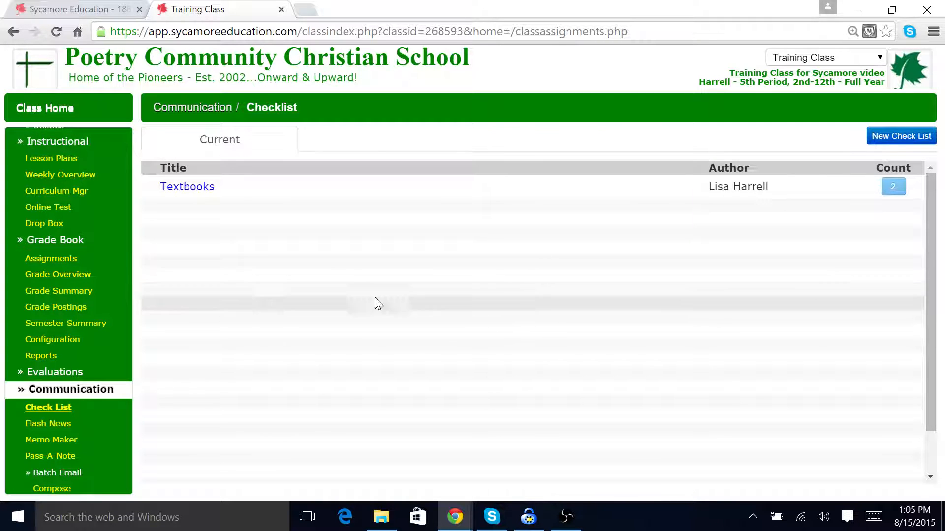
Step: Close the class and return to the school's My Classes page
scroll(115, 330, down, 2)
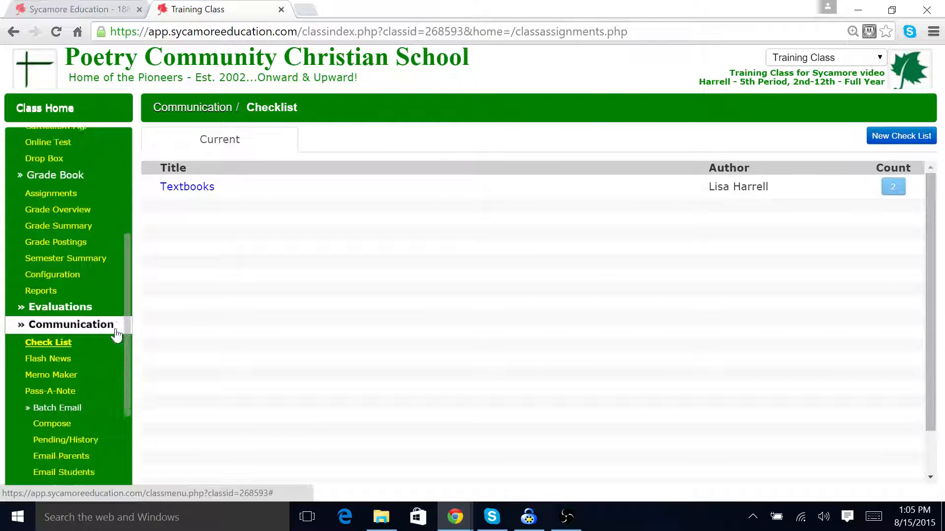
scroll(112, 323, up, 2)
scroll(112, 354, down, 1)
scroll(112, 379, down, 4)
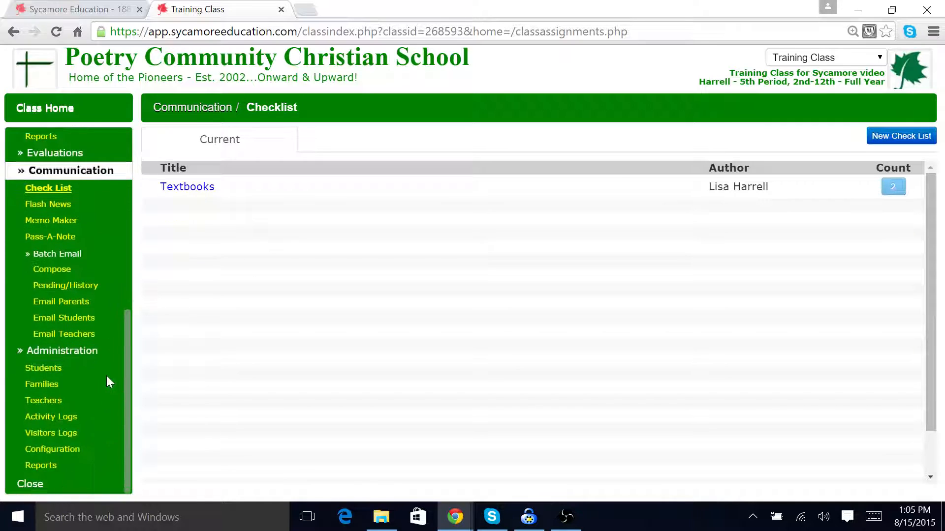
click(39, 485)
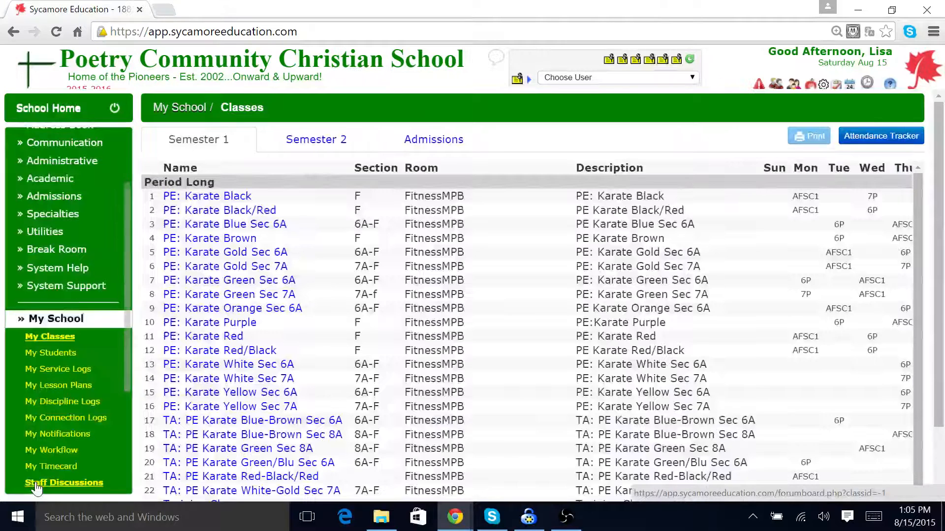
scroll(80, 344, down, 2)
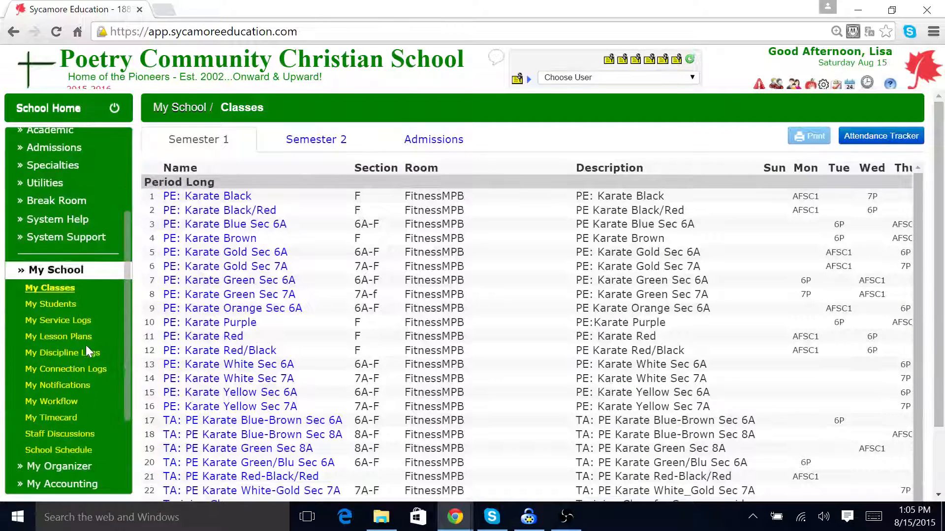
Step: Open My Students and list all students alphabetically to browse the roster
scroll(111, 344, down, 1)
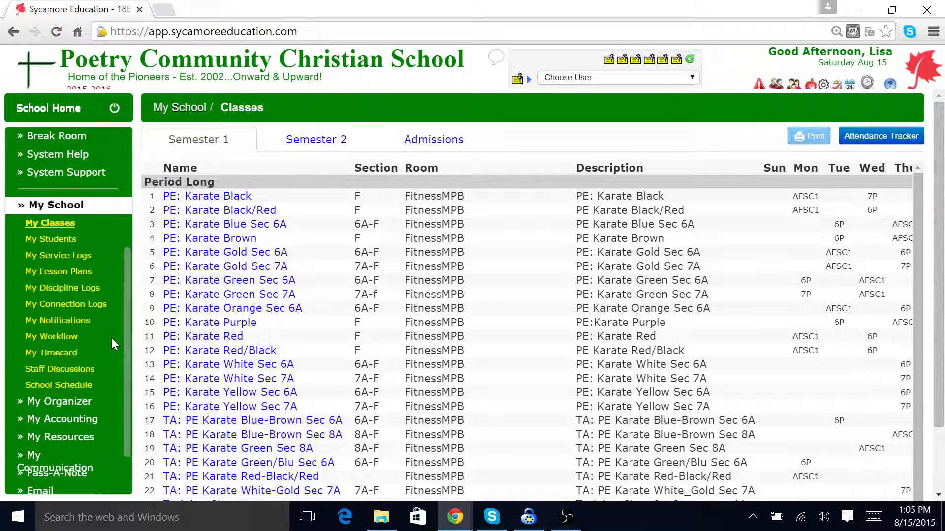
click(64, 238)
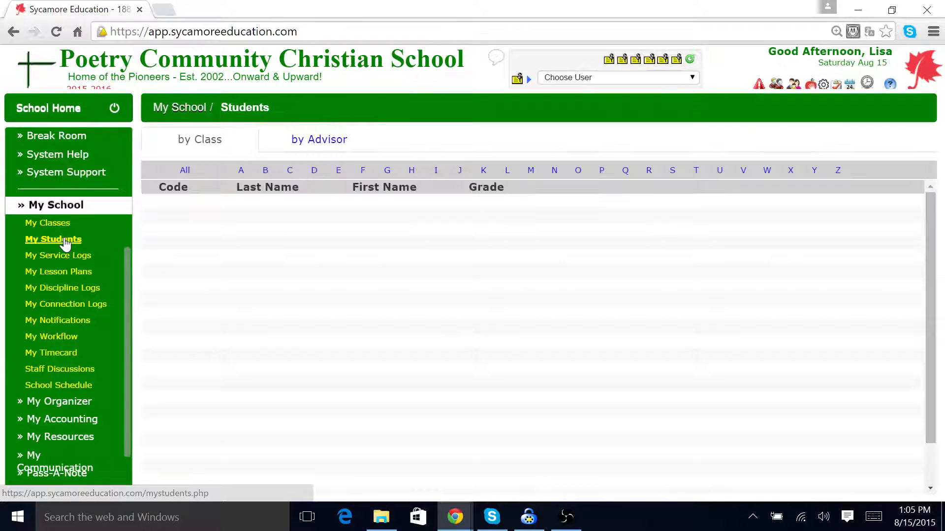
click(186, 176)
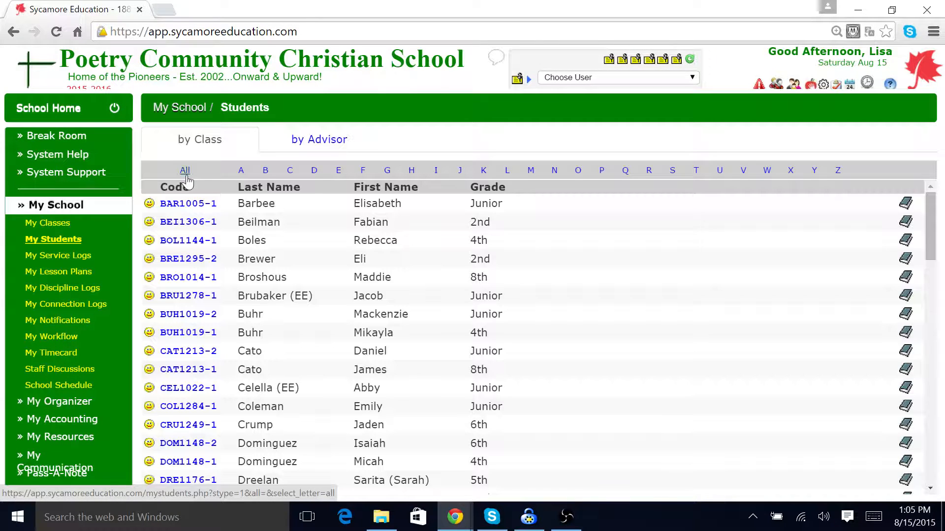
scroll(266, 309, down, 2)
scroll(266, 310, down, 15)
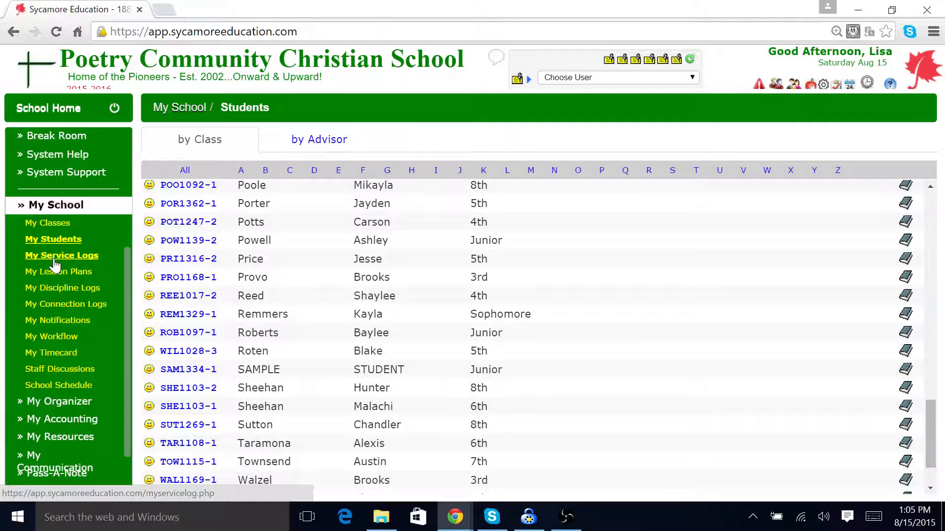
Step: Start a new discipline log for the sample student with the violation Academics : Progress Alert
click(64, 289)
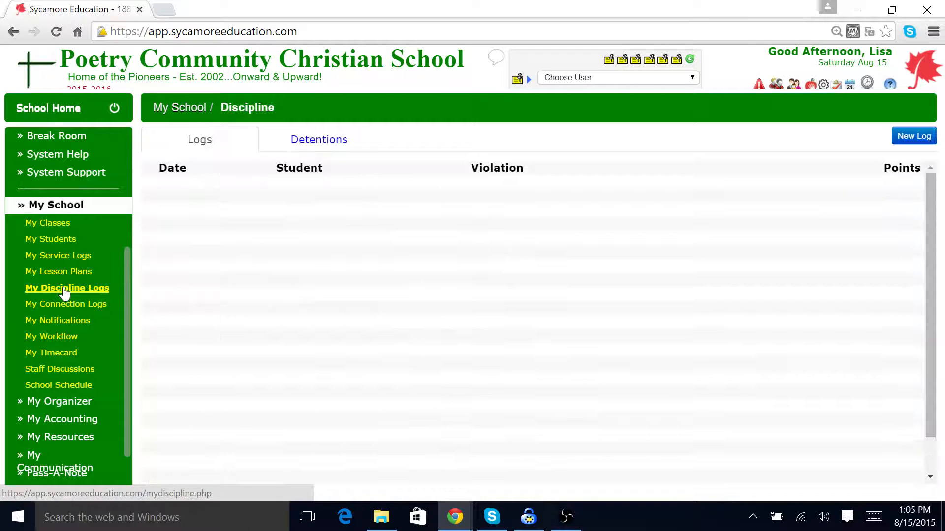
click(908, 139)
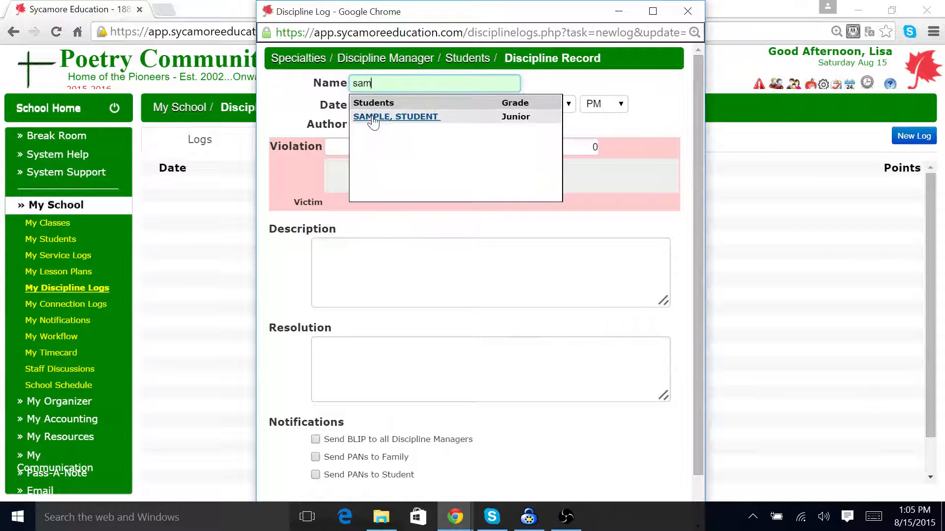
click(373, 118)
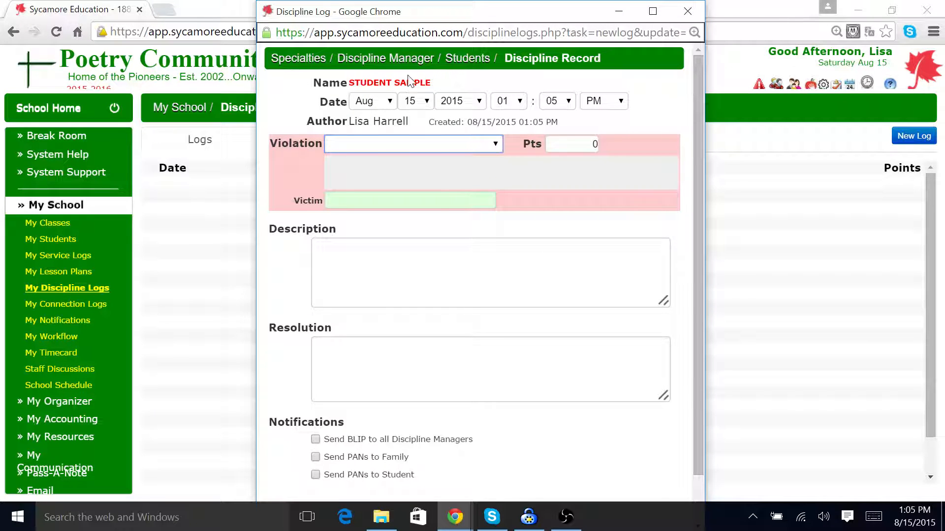
click(495, 144)
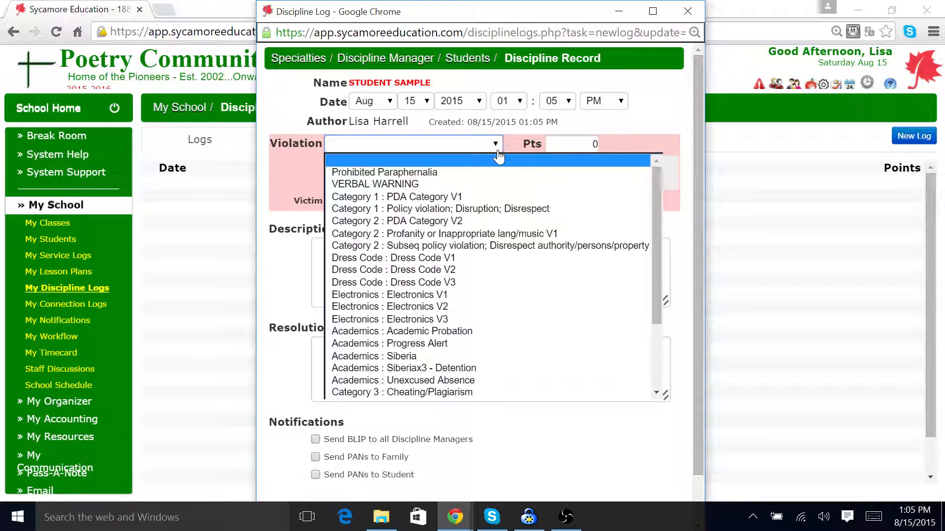
click(492, 344)
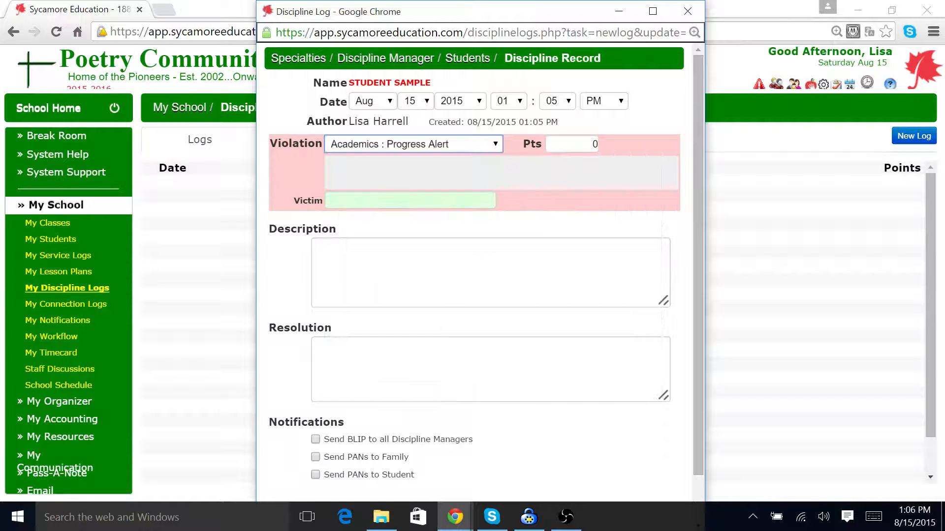
Step: Describe the log as "Scored poorly on test 1-sample note for training", send a BLIP to all Discipline Managers, and submit
key(Tab)
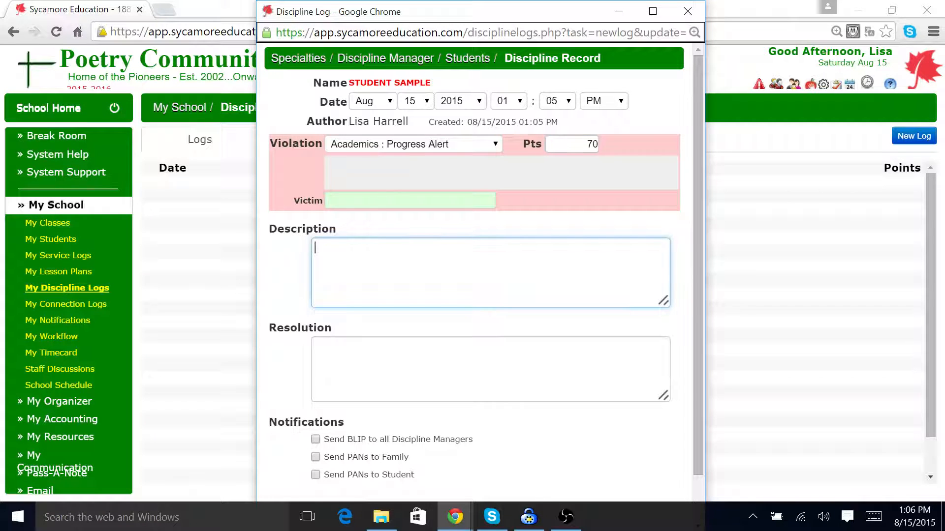
text(Scored poorly on test )
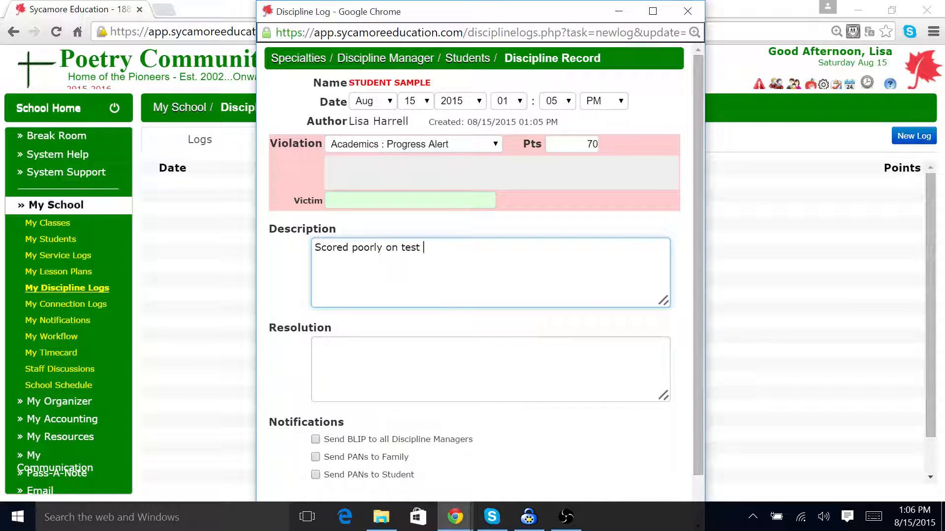
text(`-sample PAN f)
key(BackSpace)
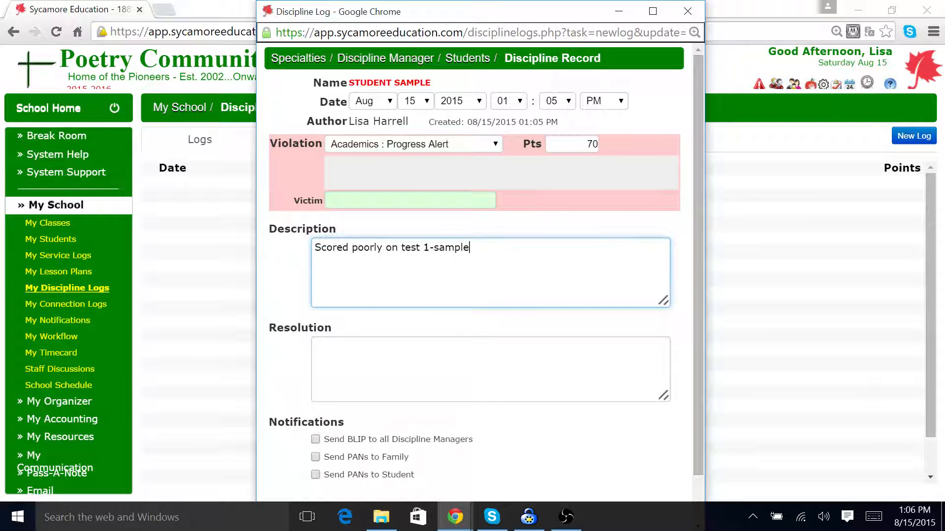
text(note for training)
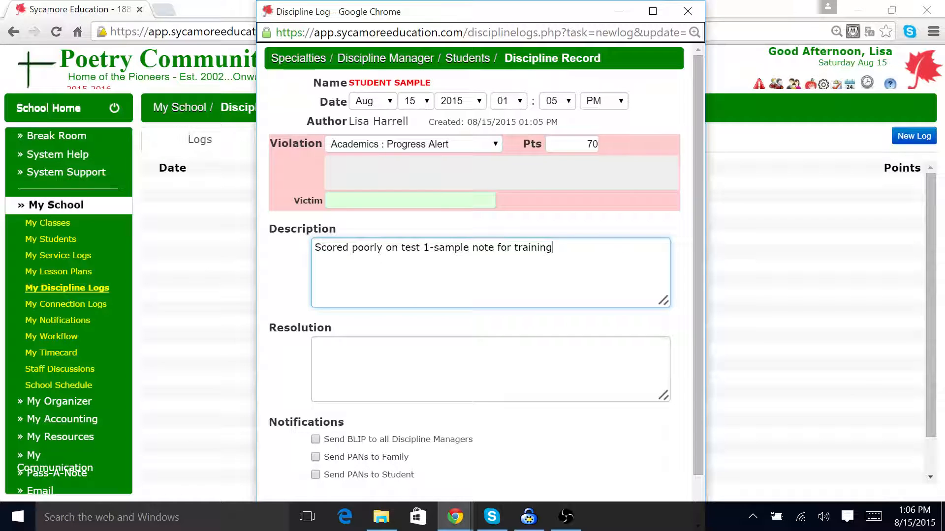
click(315, 440)
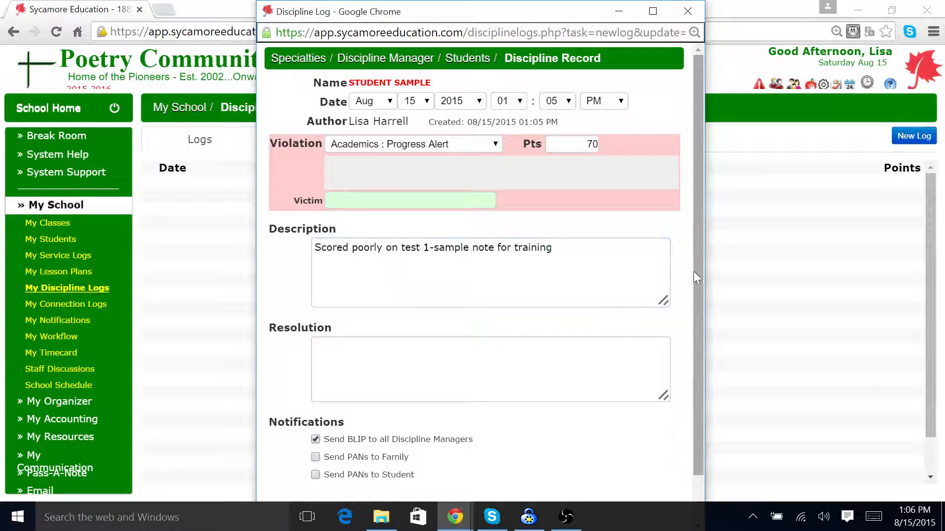
scroll(701, 278, down, 1)
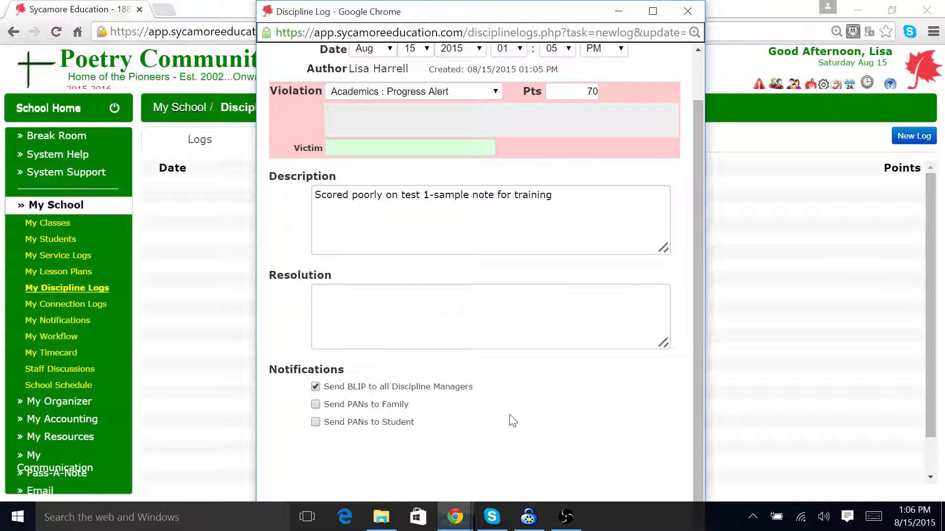
key(ctrl+minus)
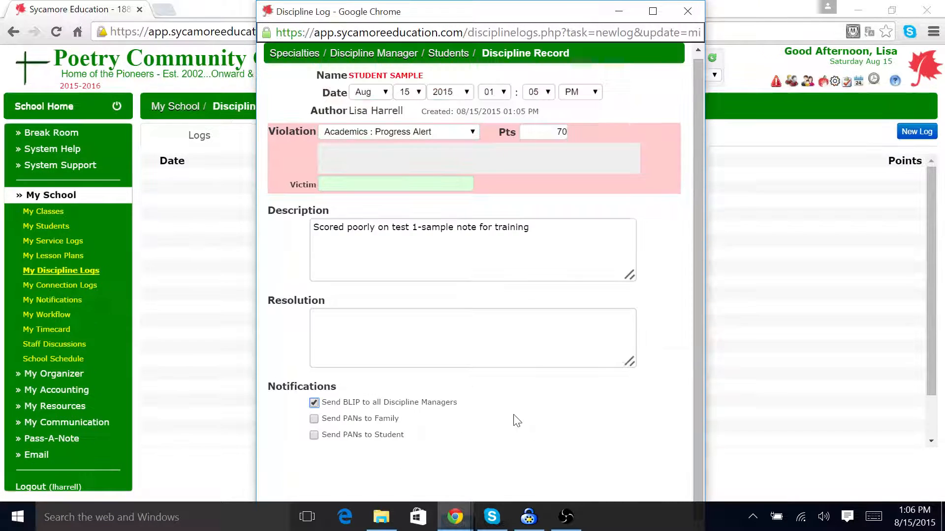
key(ctrl+minus)
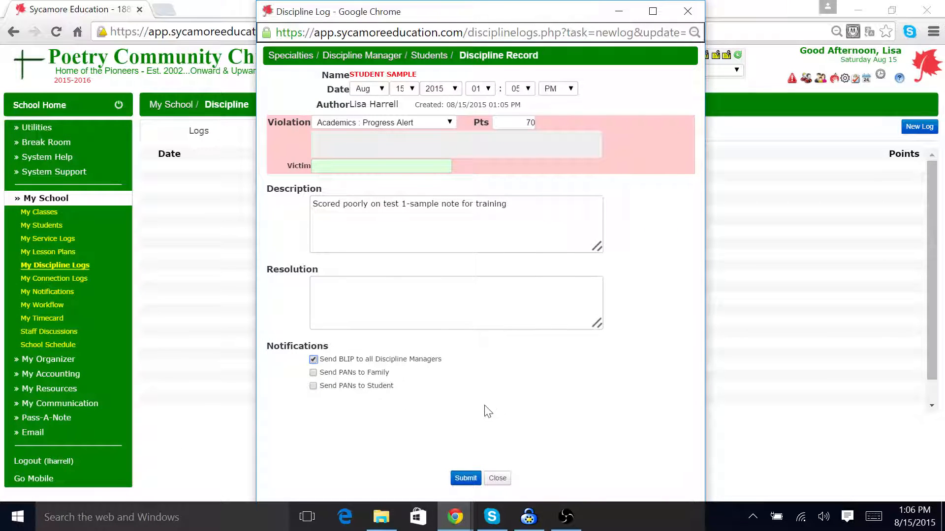
click(464, 478)
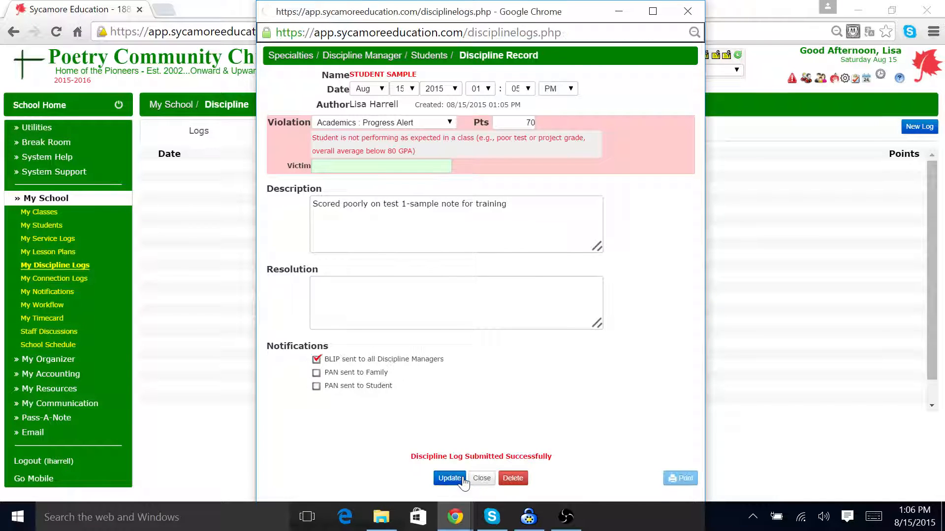
click(482, 478)
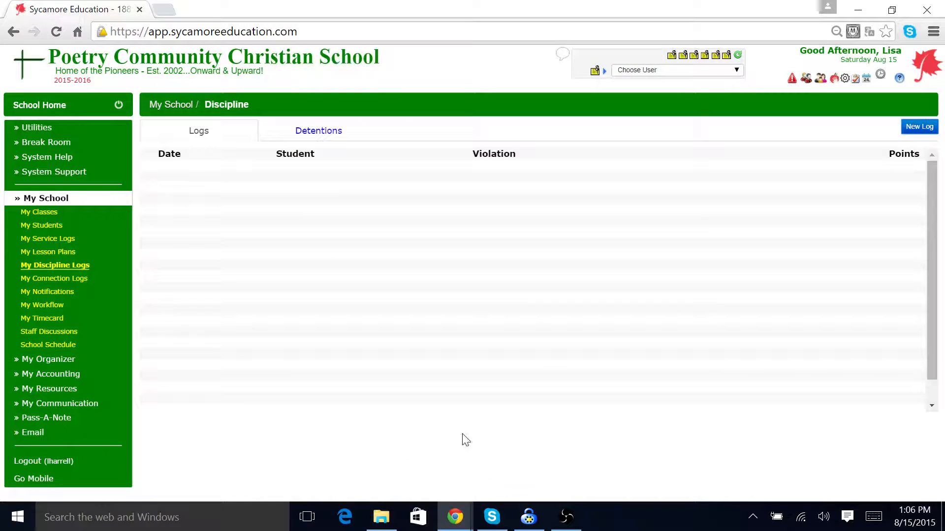
Step: Review the Detentions and Logs tabs and open the sample student's submitted discipline log
click(320, 131)
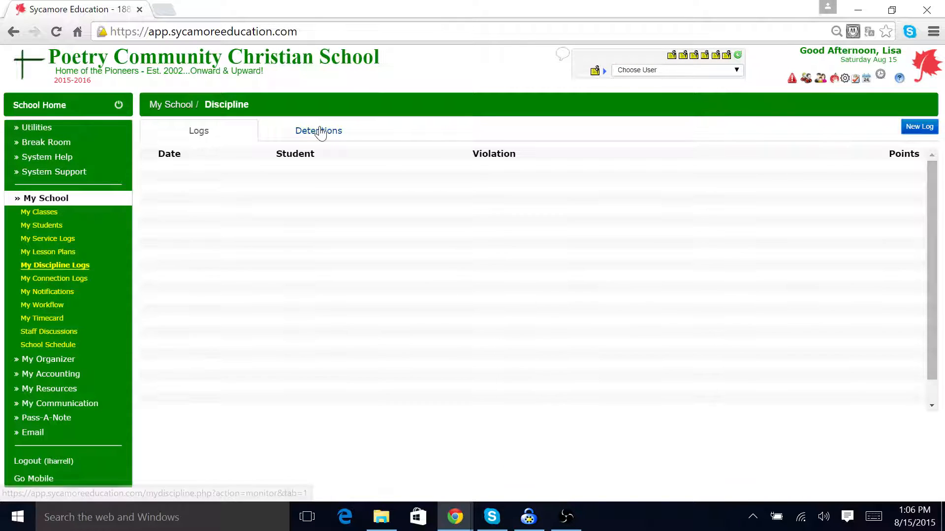
click(205, 138)
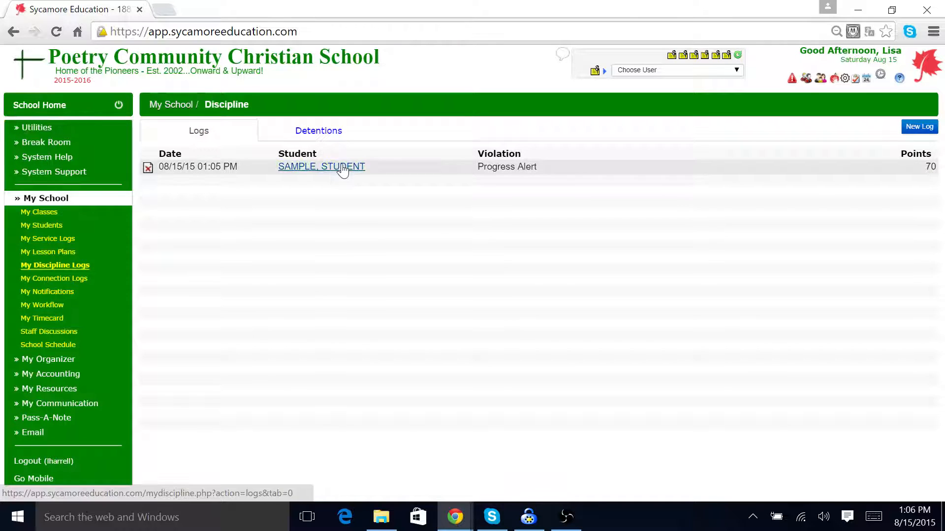
click(343, 167)
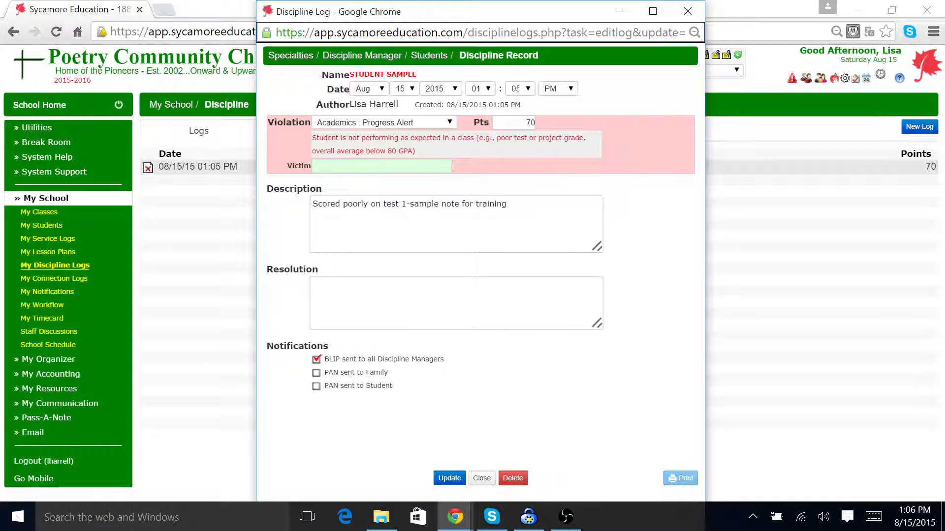
click(687, 11)
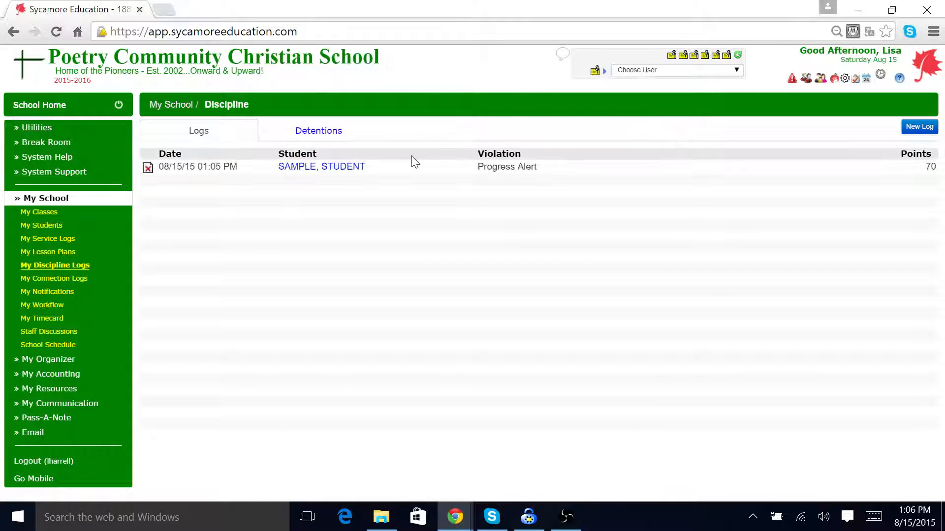
click(902, 129)
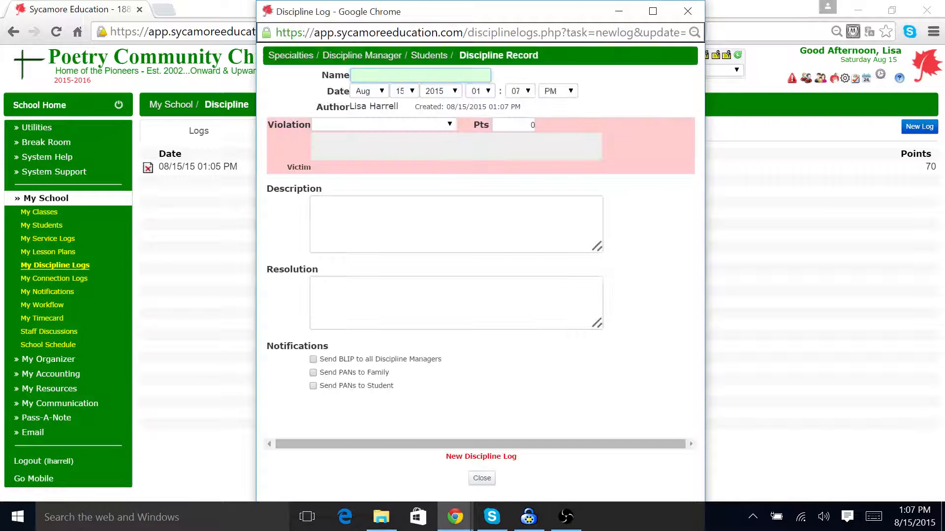
text(m)
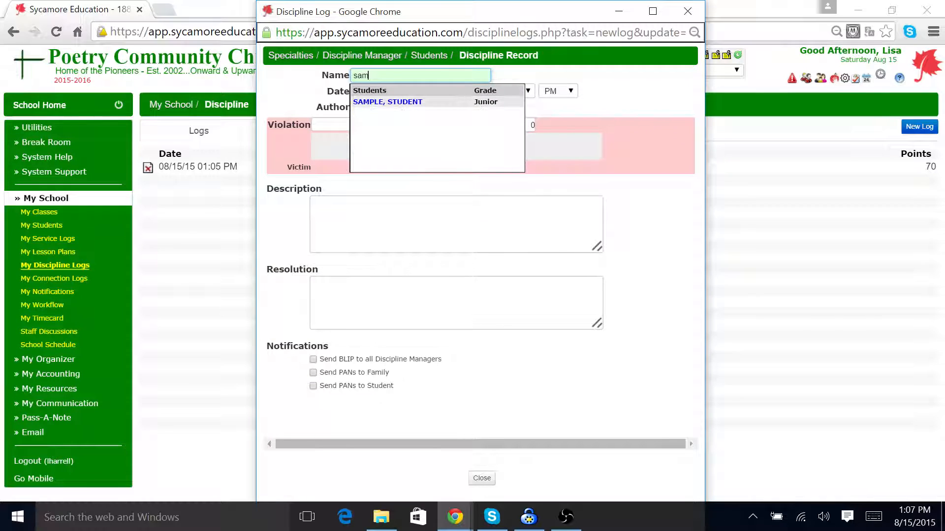
click(430, 103)
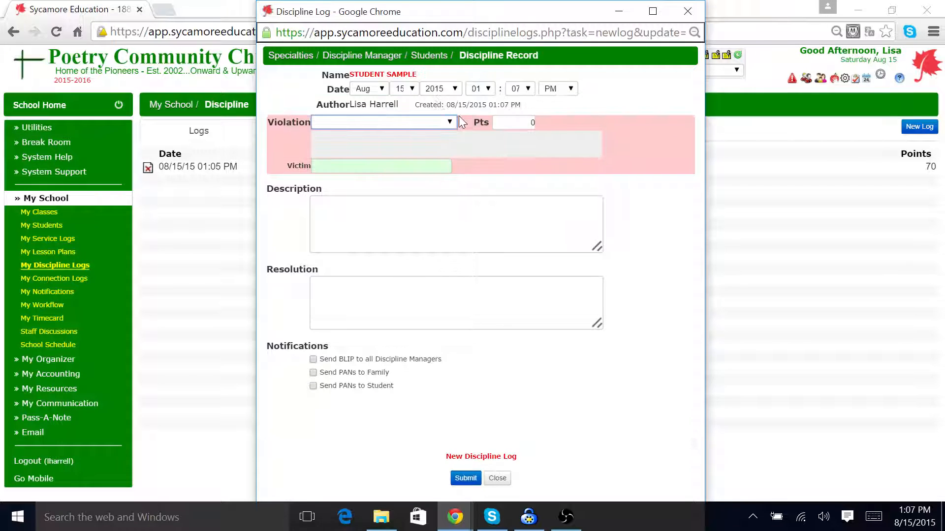
click(447, 123)
click(447, 123)
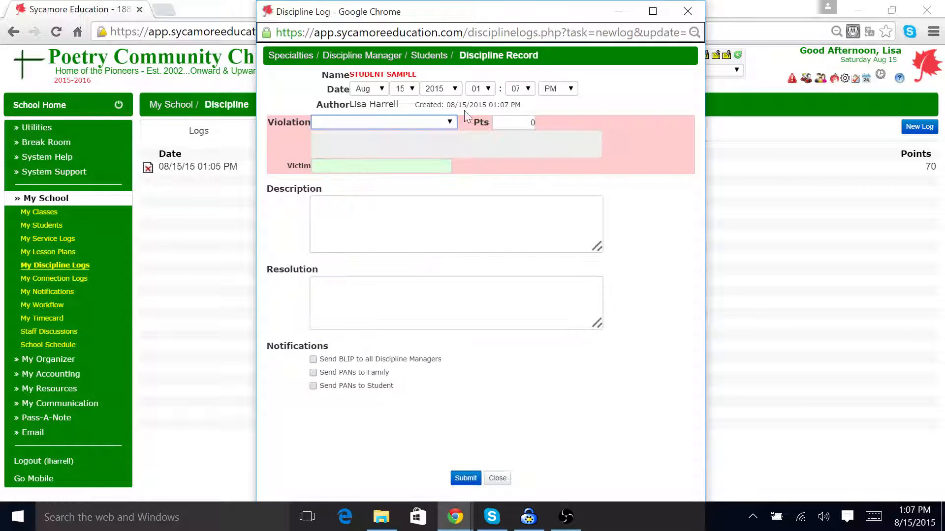
click(688, 11)
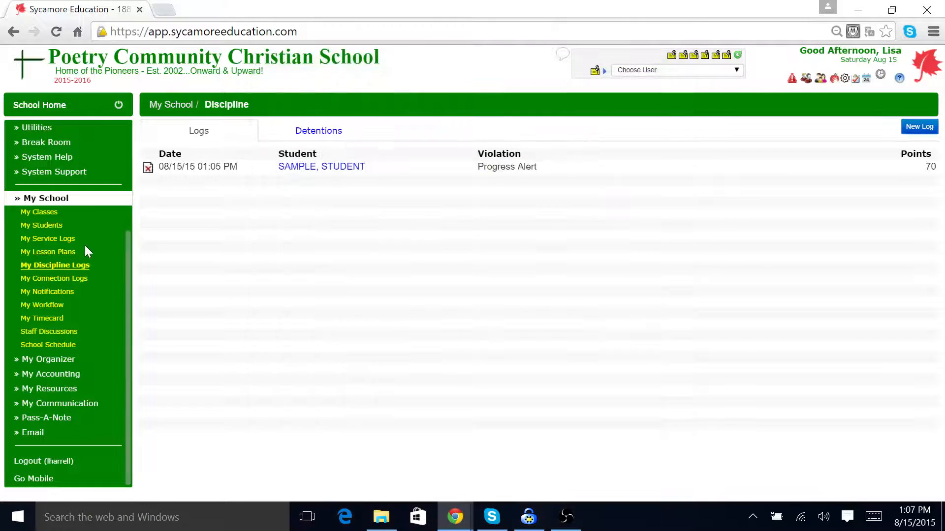
Step: Open My Timecard and view the Add Time form for Saturday, Aug 15 without saving
click(53, 320)
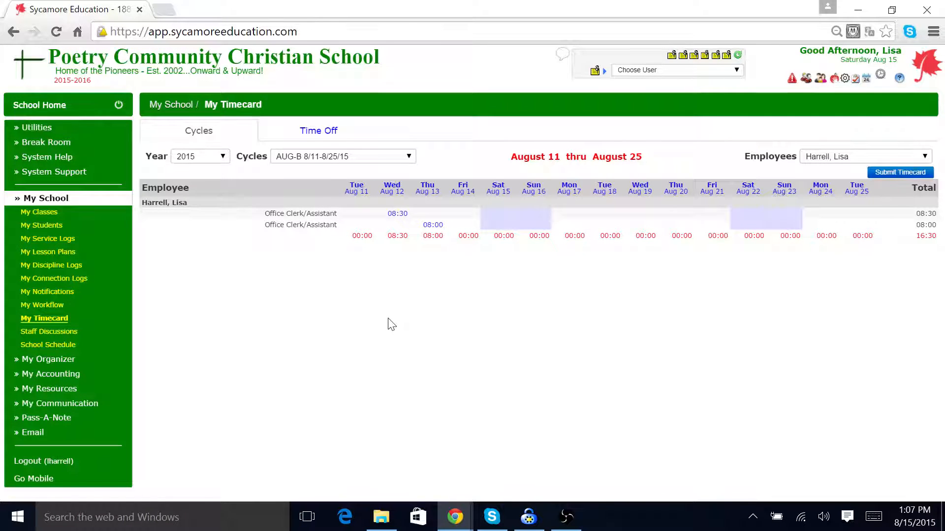
click(499, 193)
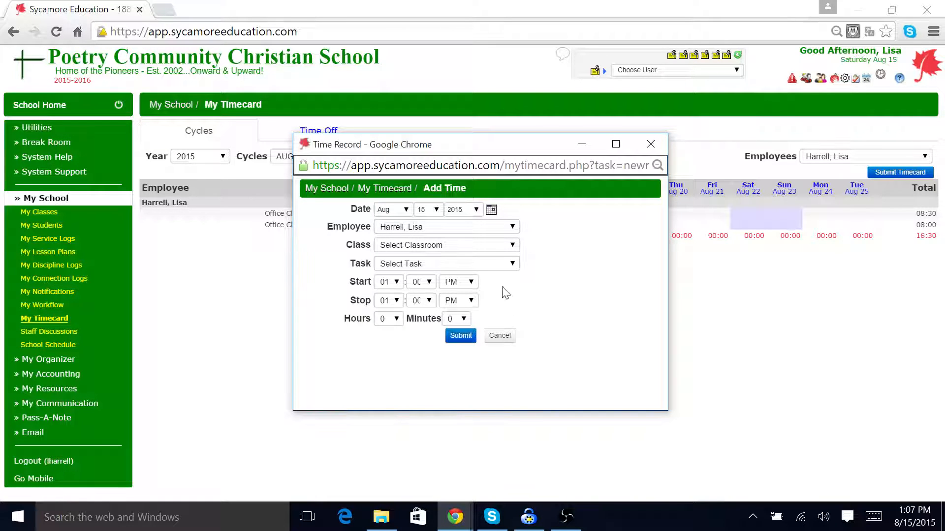
click(511, 246)
click(511, 258)
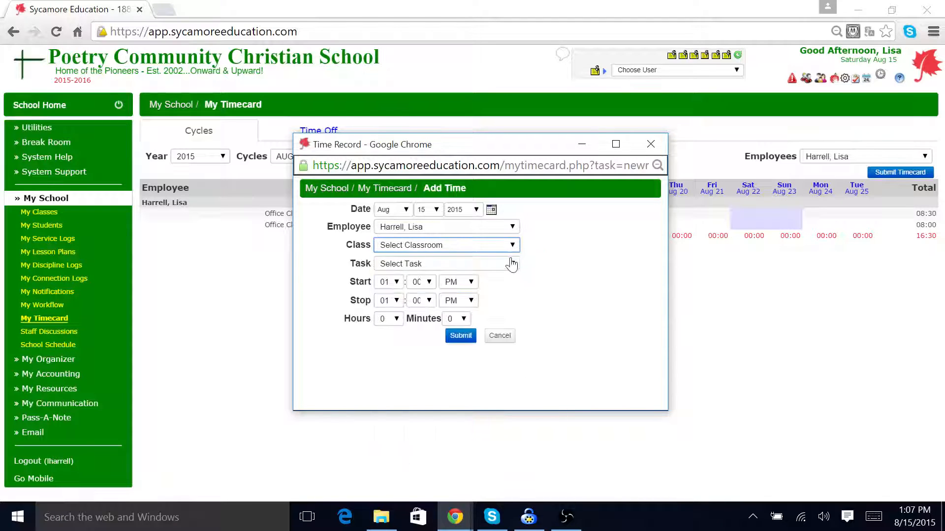
click(512, 264)
click(512, 264)
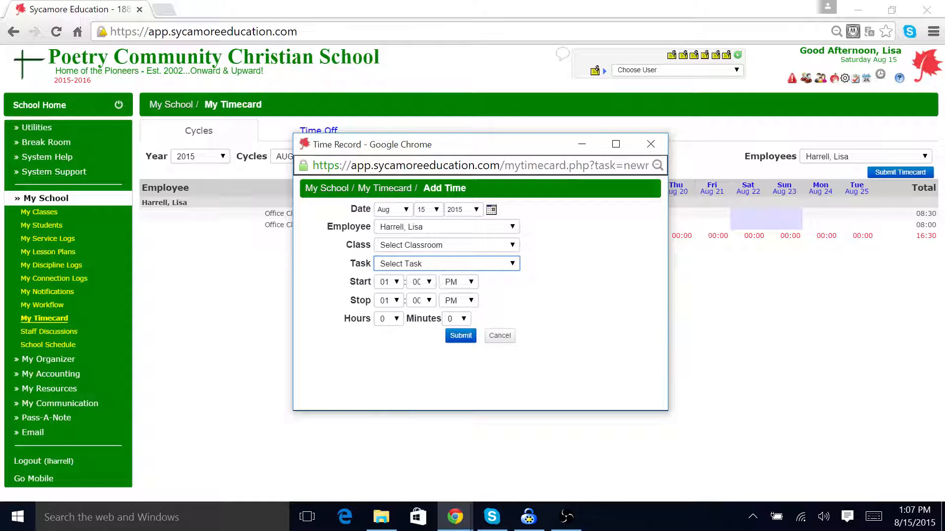
click(650, 145)
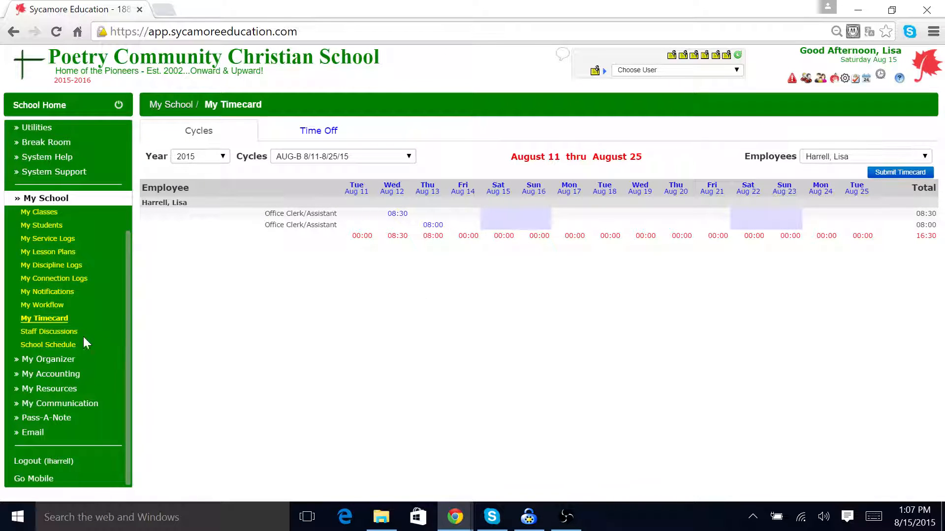
Step: Collapse the My School menu section and expand My Organizer
click(19, 198)
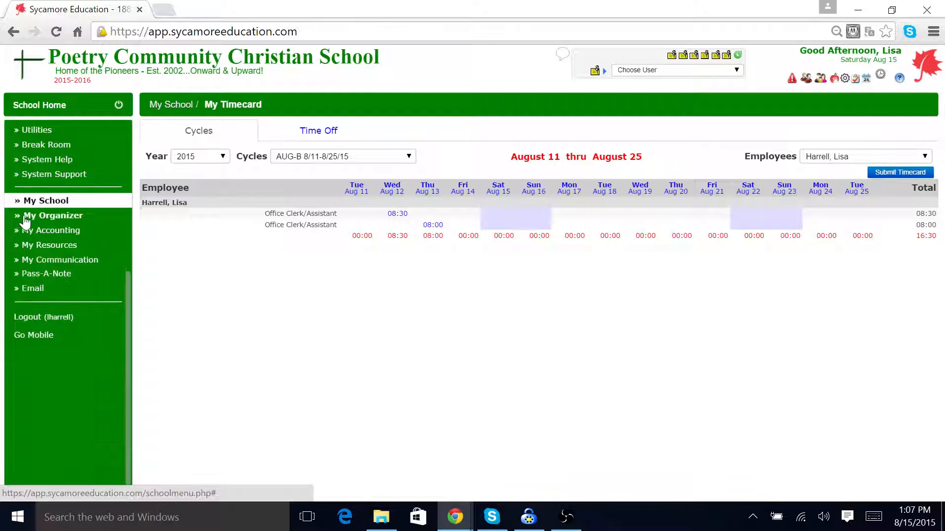
click(30, 216)
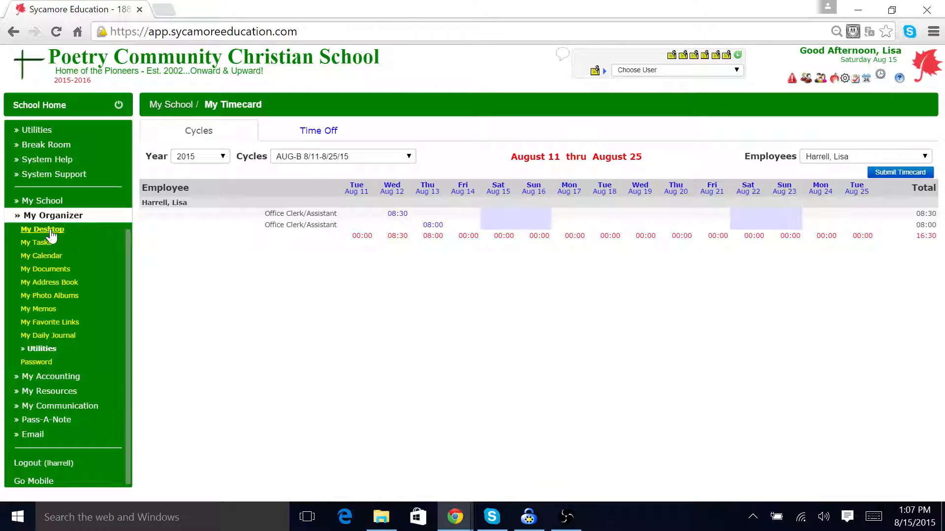
Step: Open My Documents and view the details of the 01 White Belt Bible Studies folder, closing it without updating
click(53, 273)
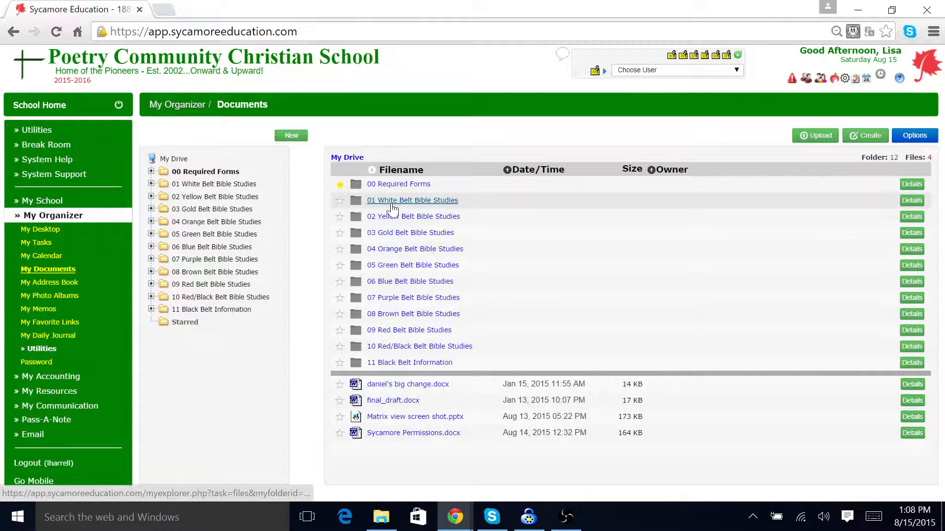
click(911, 201)
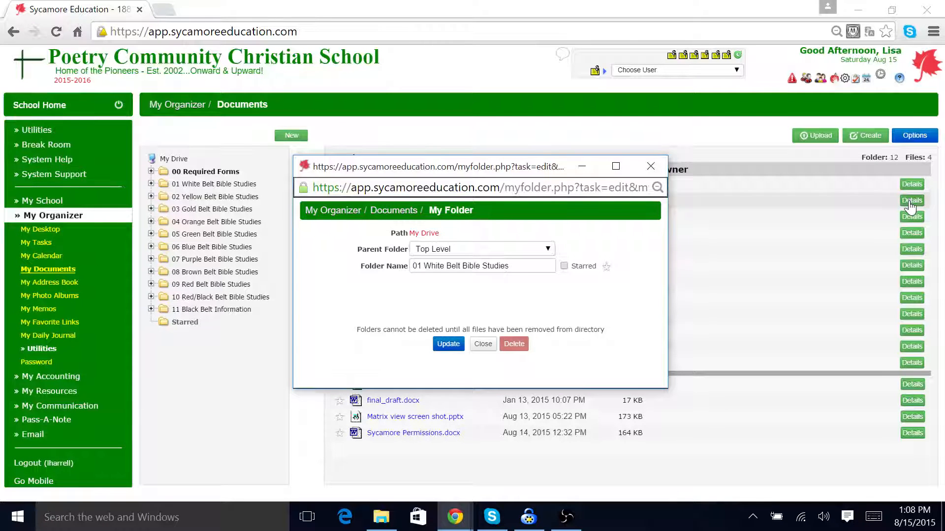
click(651, 166)
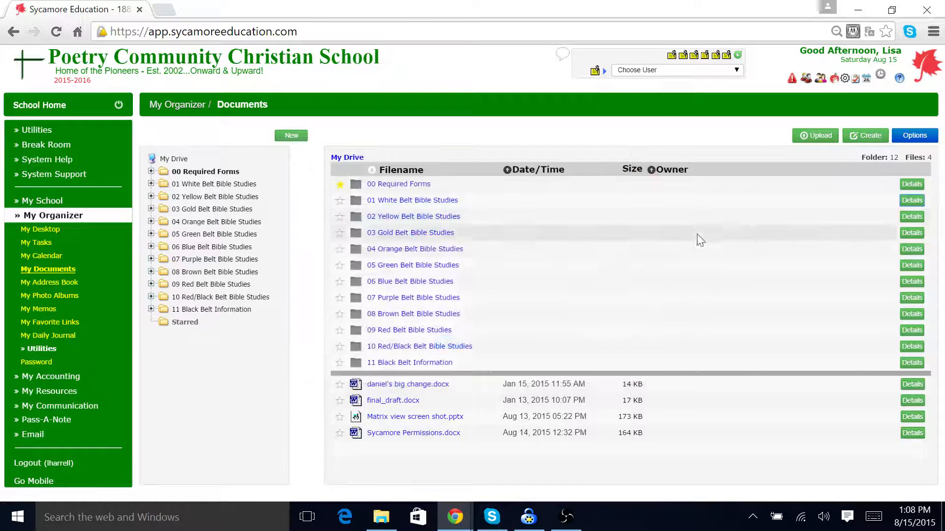
Step: Open the 02 Yellow Belt Bible Studies folder and the first worksheet's details, then close the sign-in window
click(398, 218)
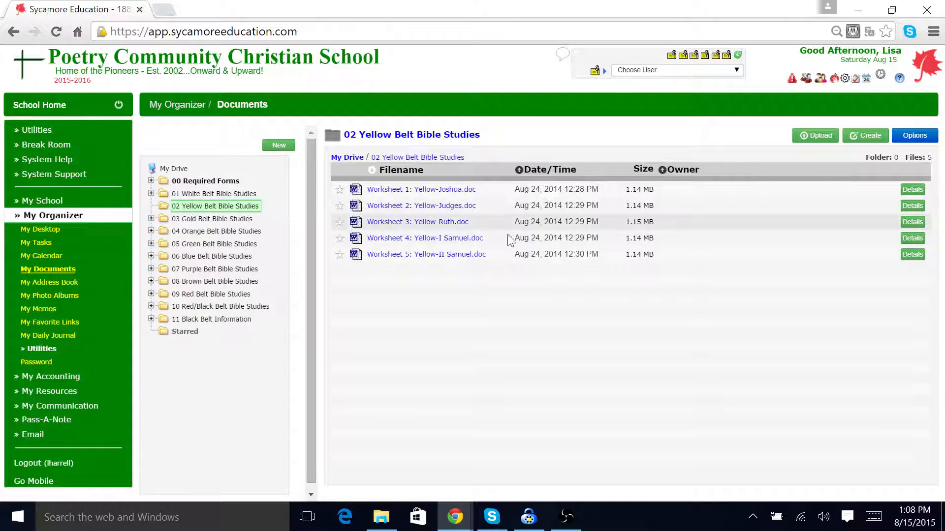
click(917, 195)
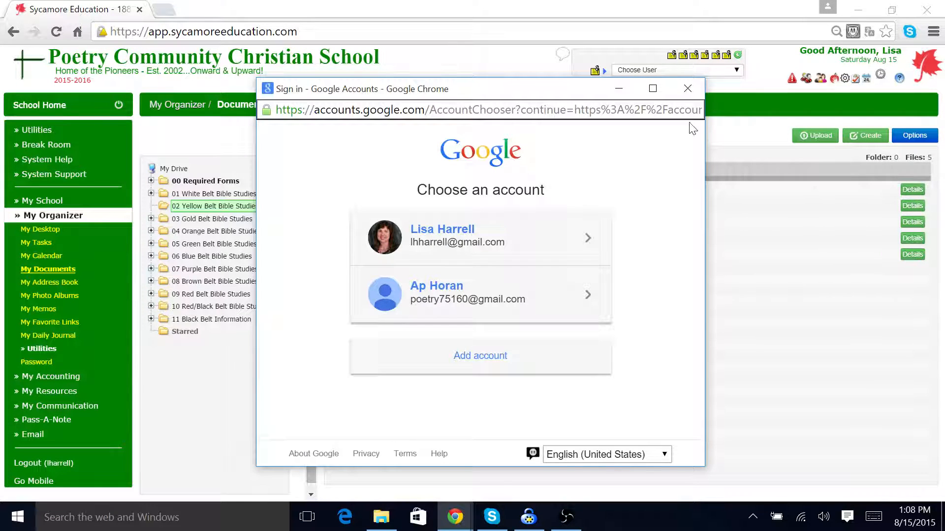
click(688, 89)
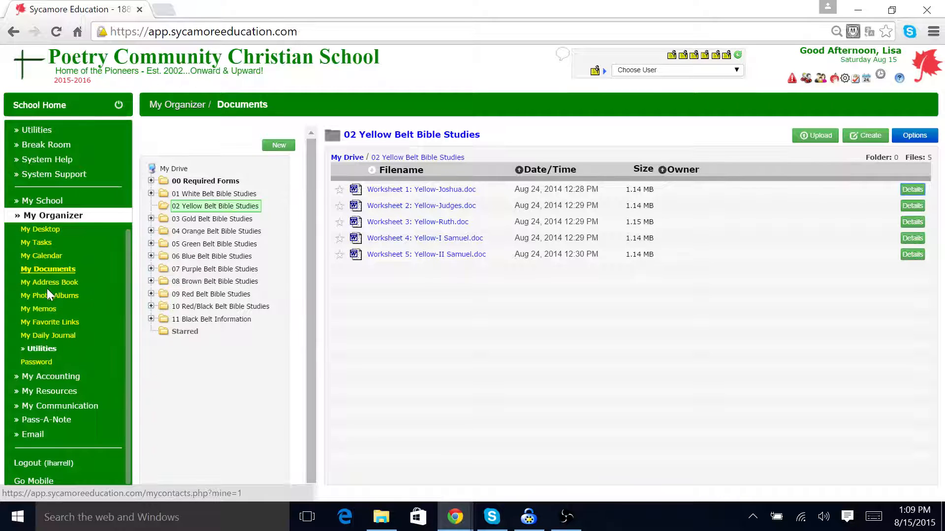
Step: Open the Password change page and browse the My Accounting menu section
click(36, 363)
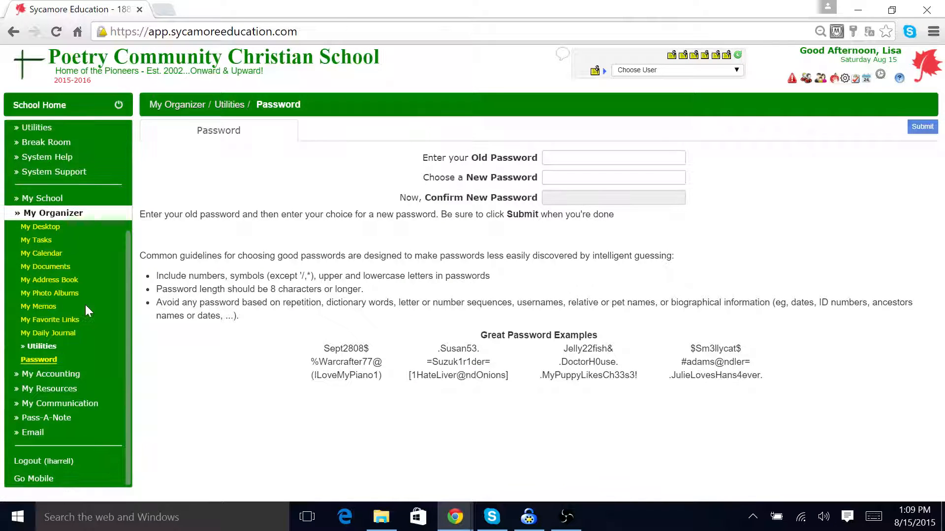
click(26, 218)
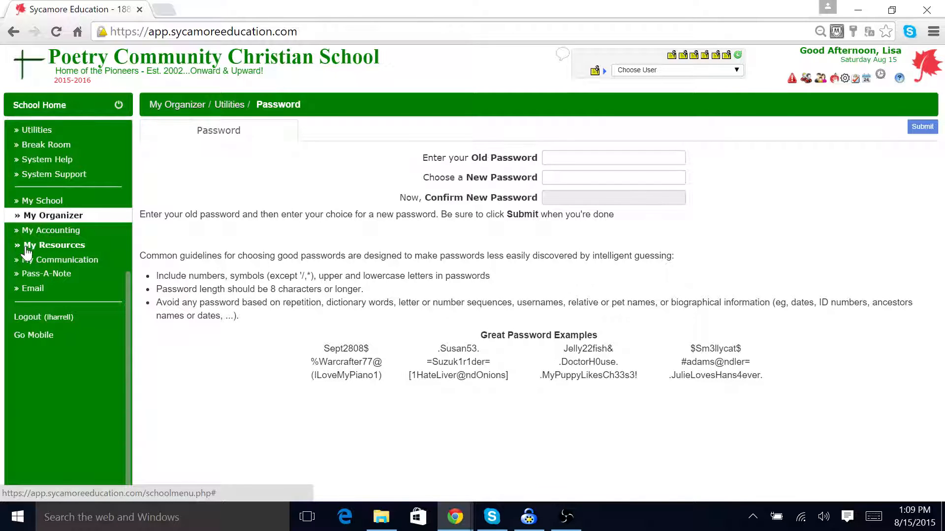
click(26, 231)
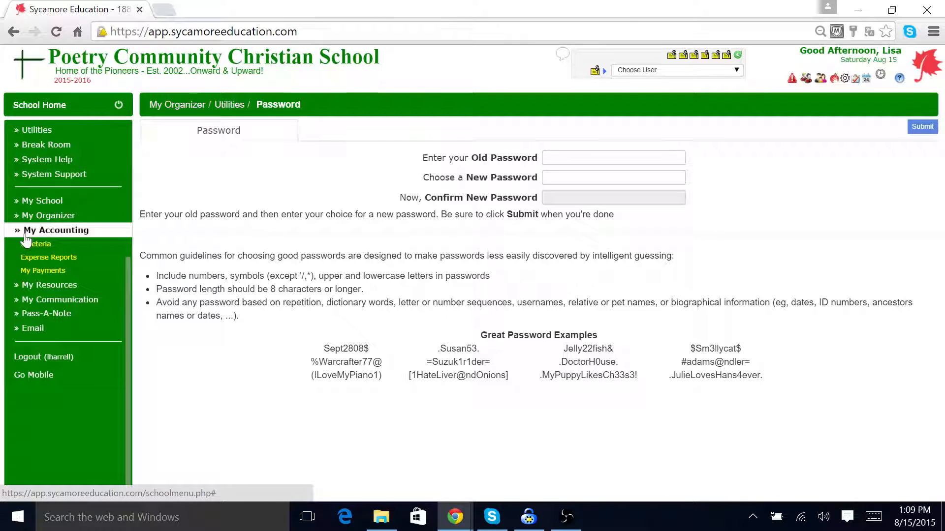
click(18, 231)
Step: Expand My Resources, view Cloud Documents and Online Tests, and open the New Test form without saving
click(15, 248)
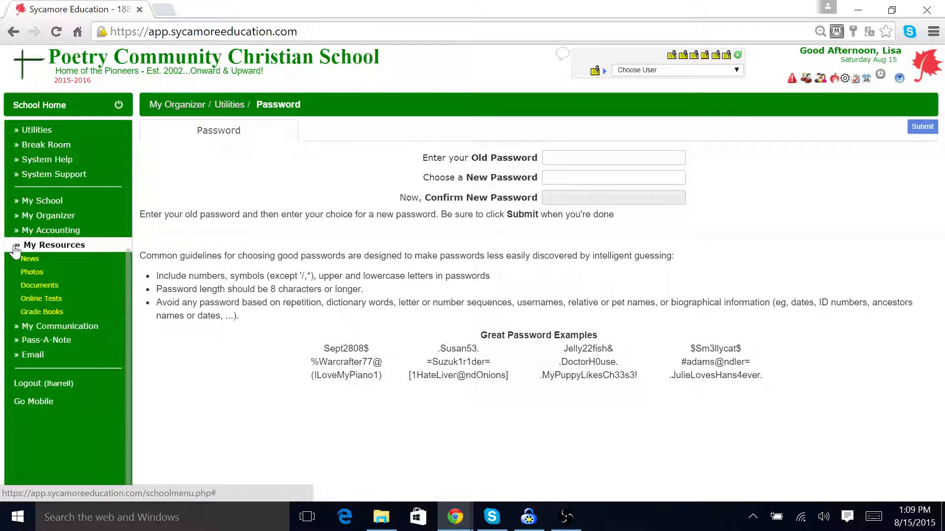
click(39, 288)
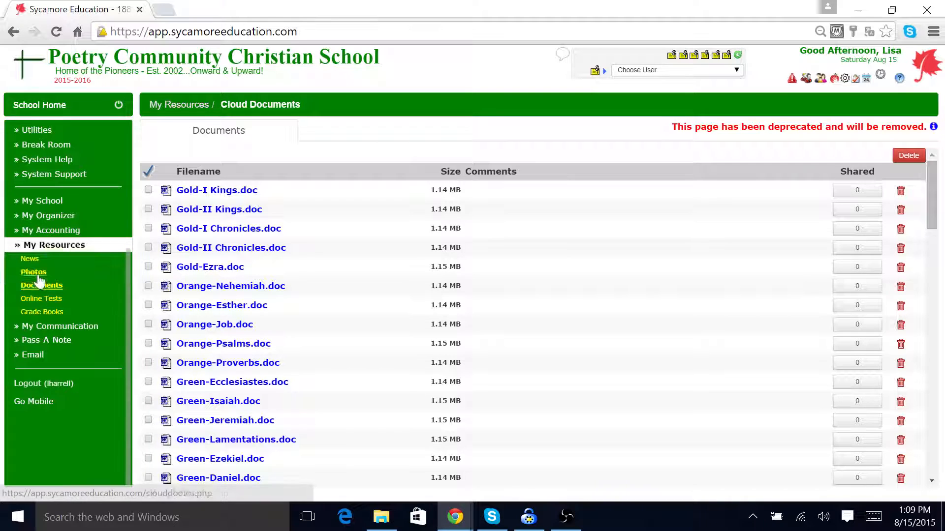
click(47, 216)
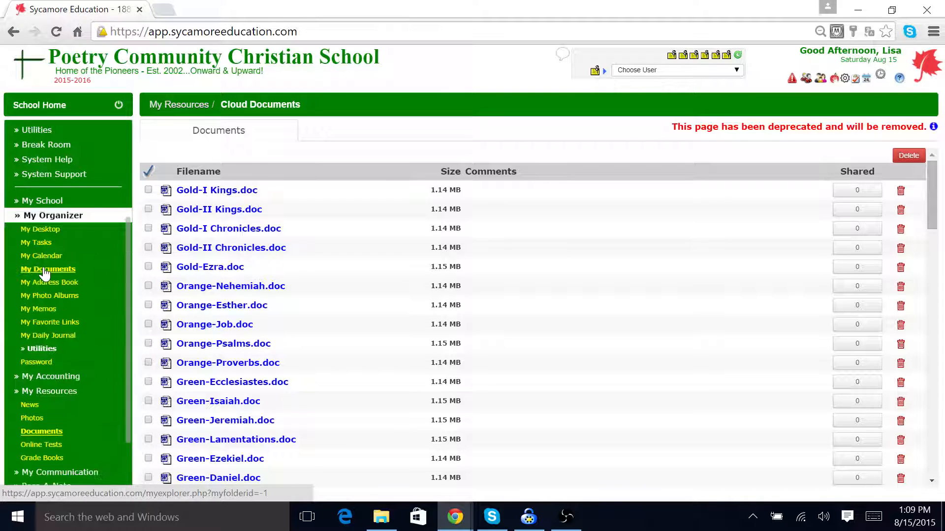
click(20, 217)
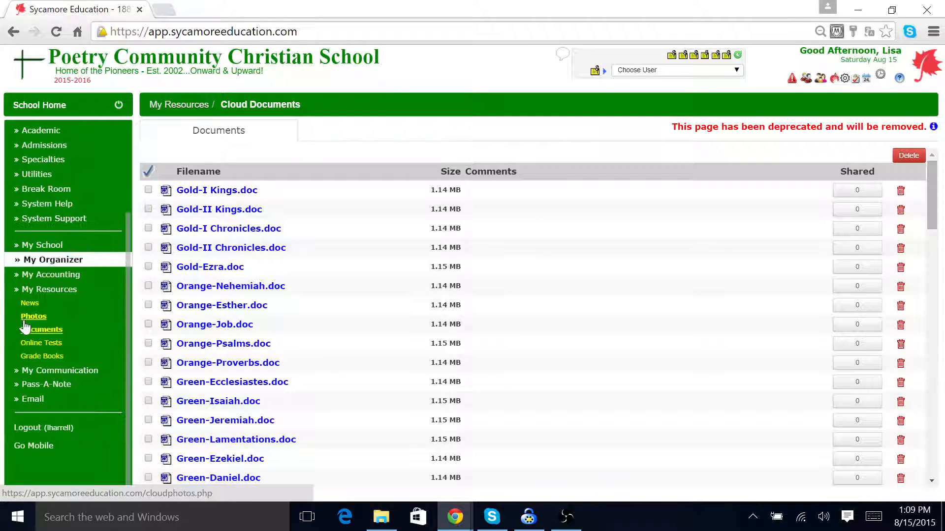
click(37, 342)
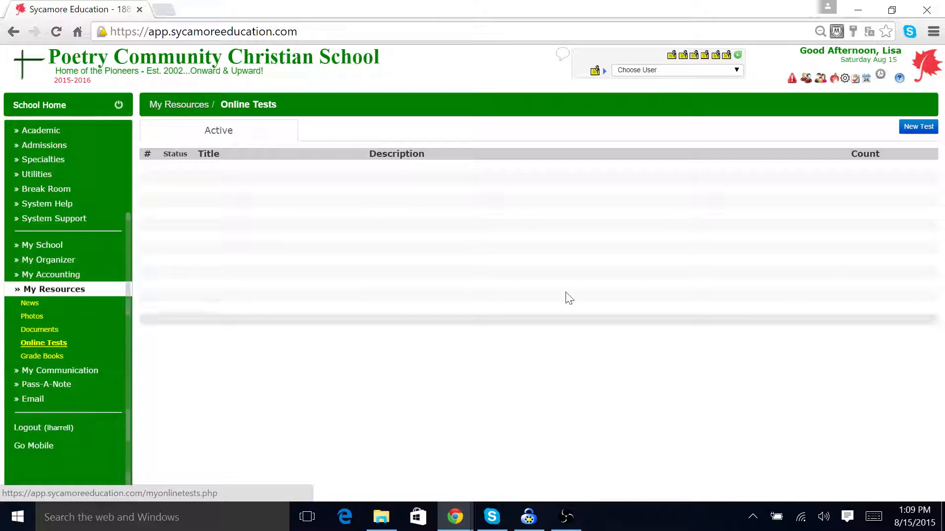
click(917, 127)
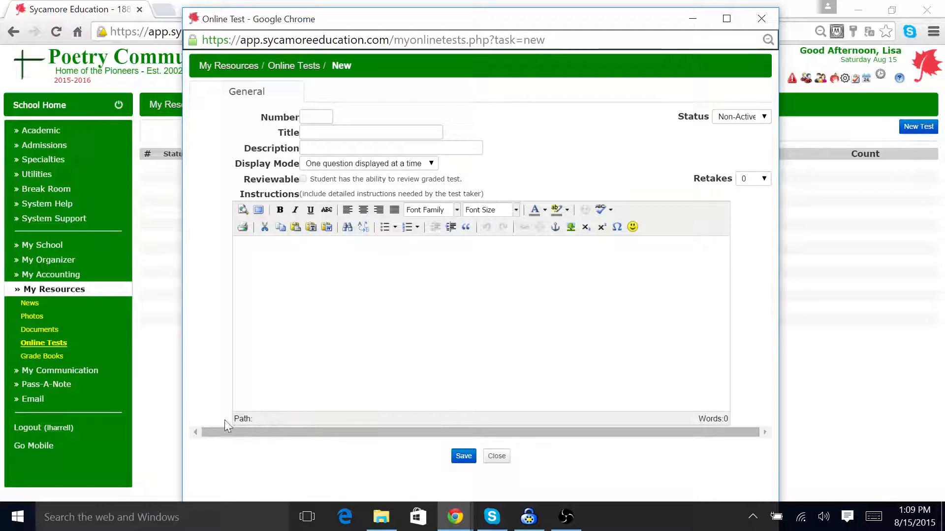
click(761, 19)
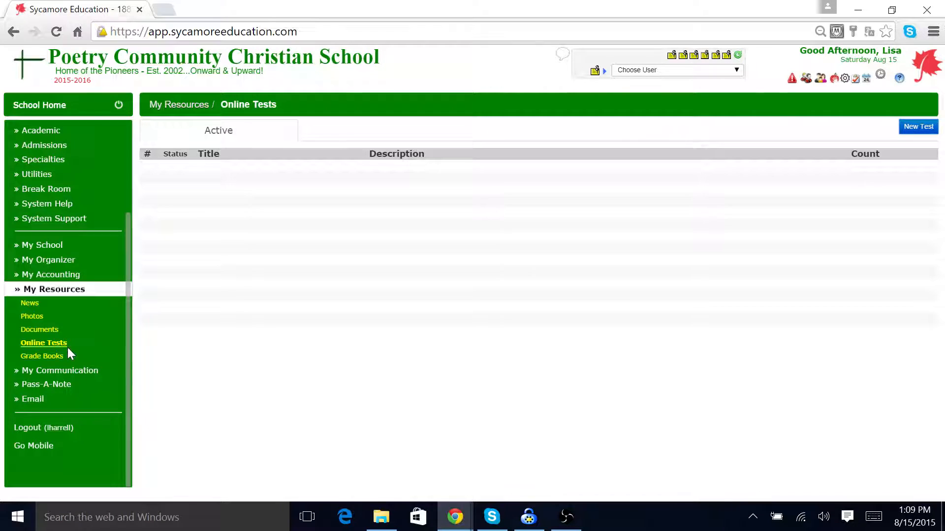
Step: Expand the My Communication and Pass-A-Note menu sections to show their options
click(90, 373)
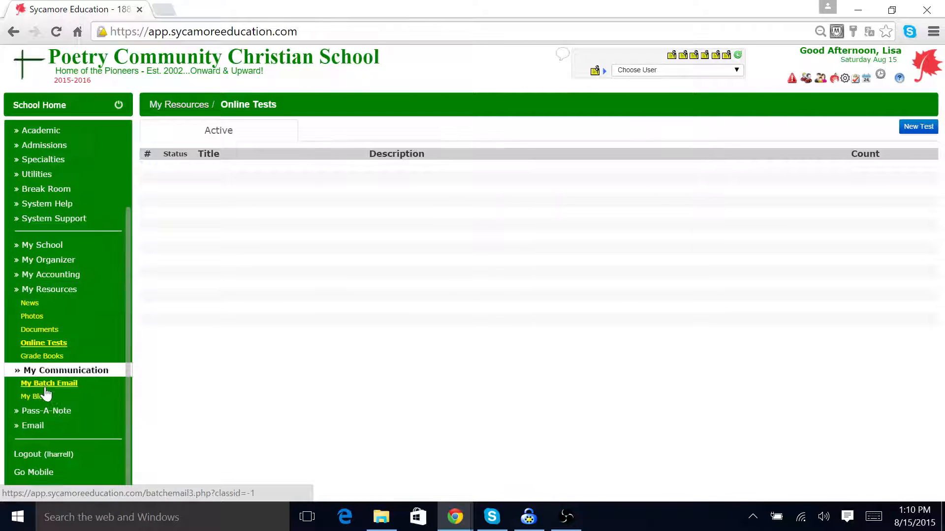
scroll(116, 339, down, 1)
scroll(112, 335, down, 1)
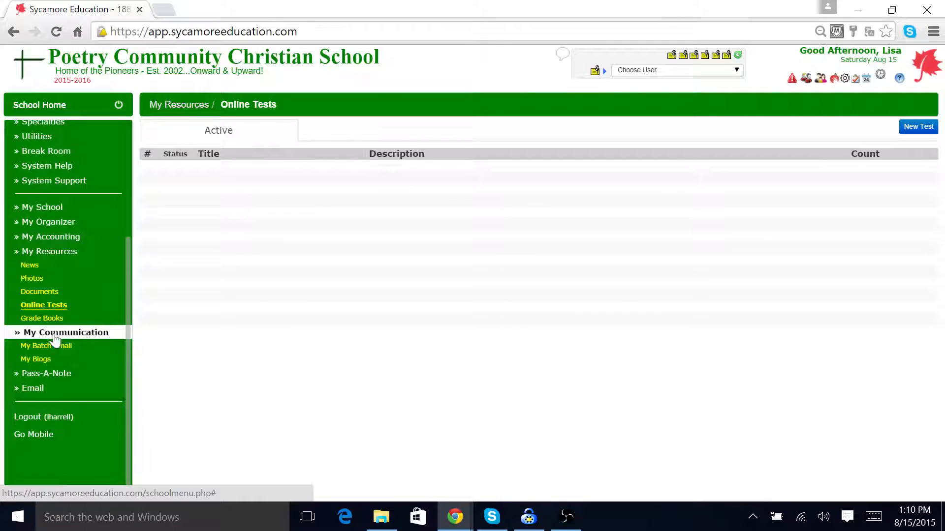
click(46, 375)
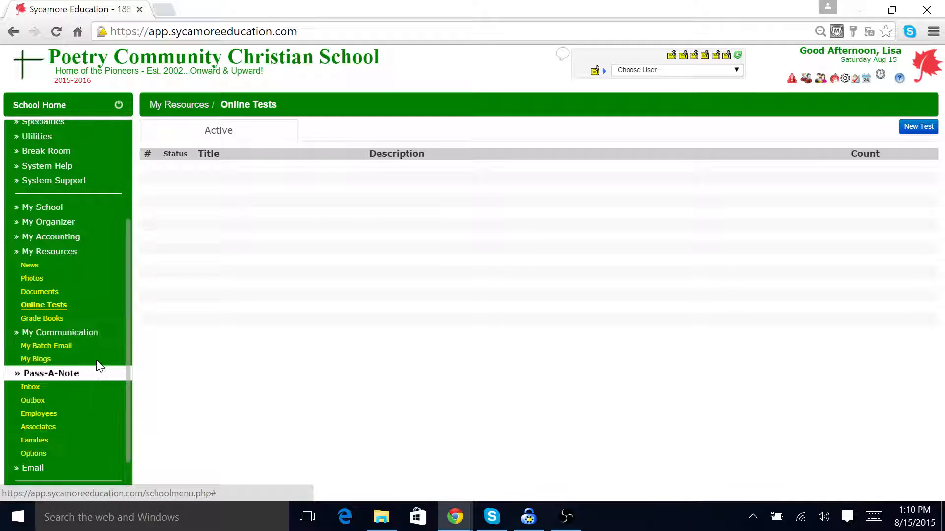
scroll(91, 355, down, 1)
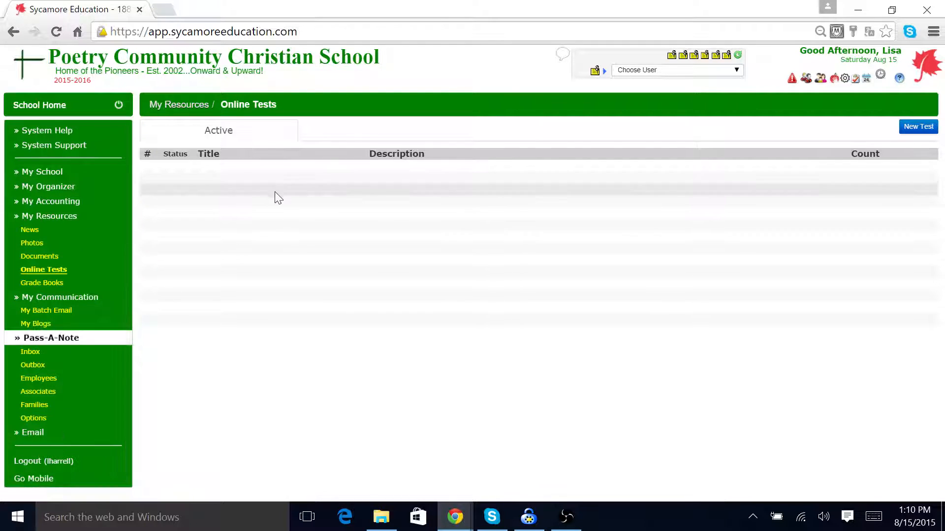
Step: Log out of the school site and log back in with the saved credentials
click(45, 461)
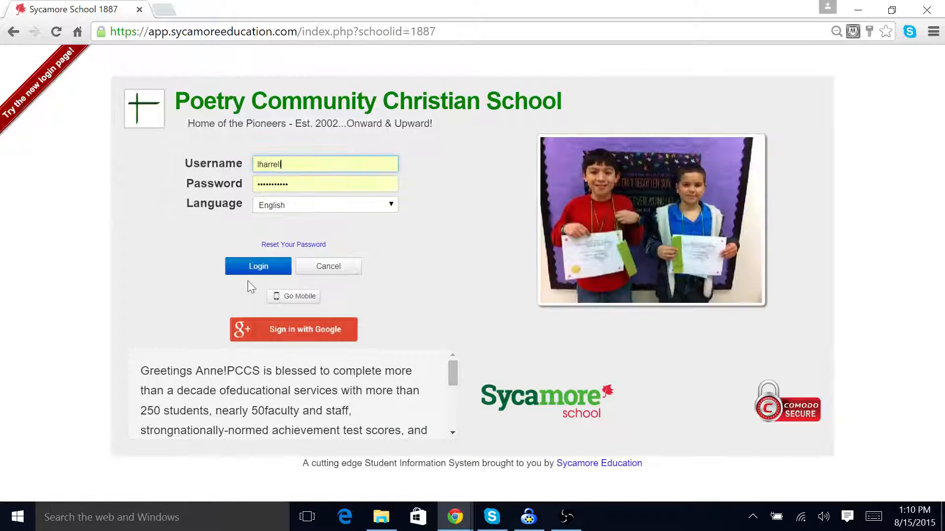
click(255, 266)
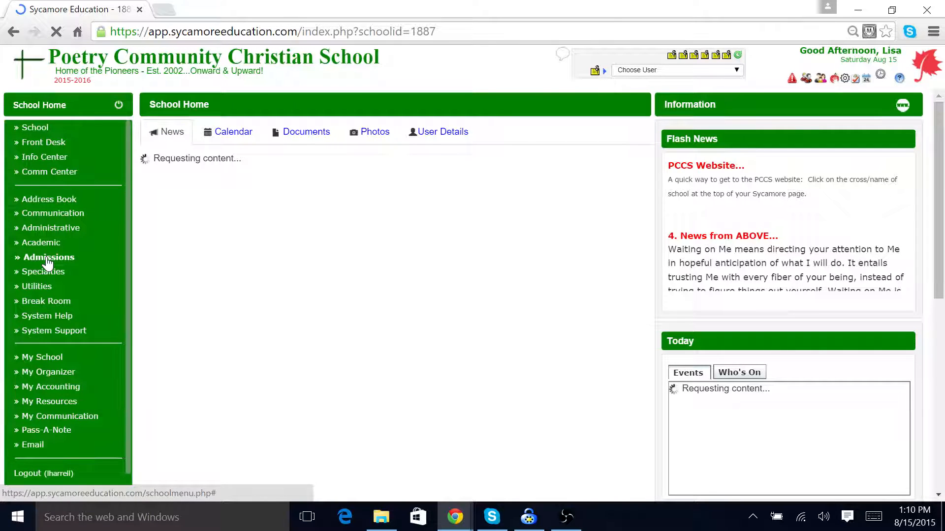
Step: Open the Academic Classroom Mgr Period Long class list filtered to the Upper Core Classes department
click(45, 243)
click(53, 270)
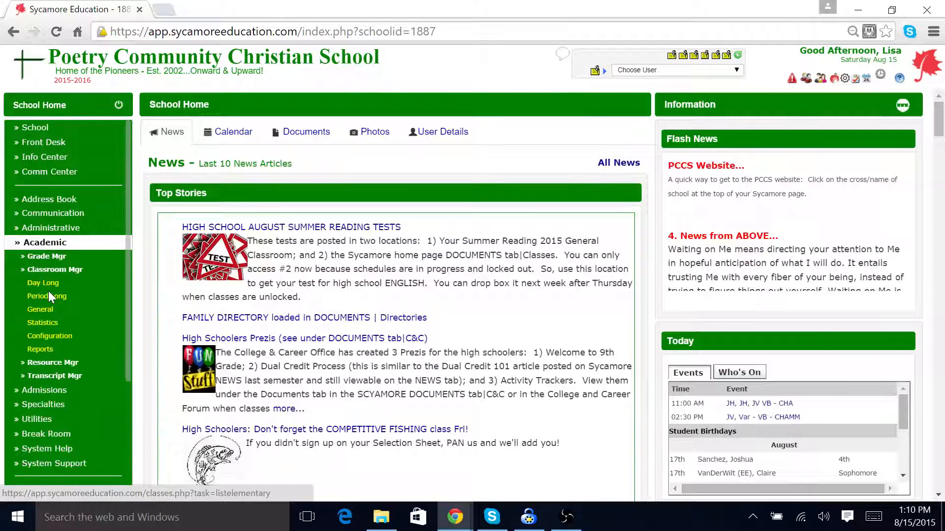
click(48, 296)
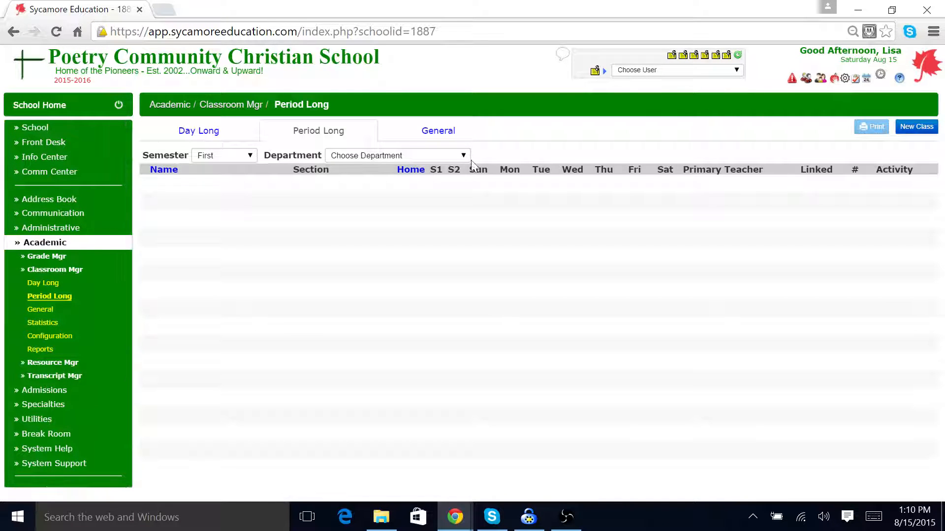
click(463, 156)
click(382, 262)
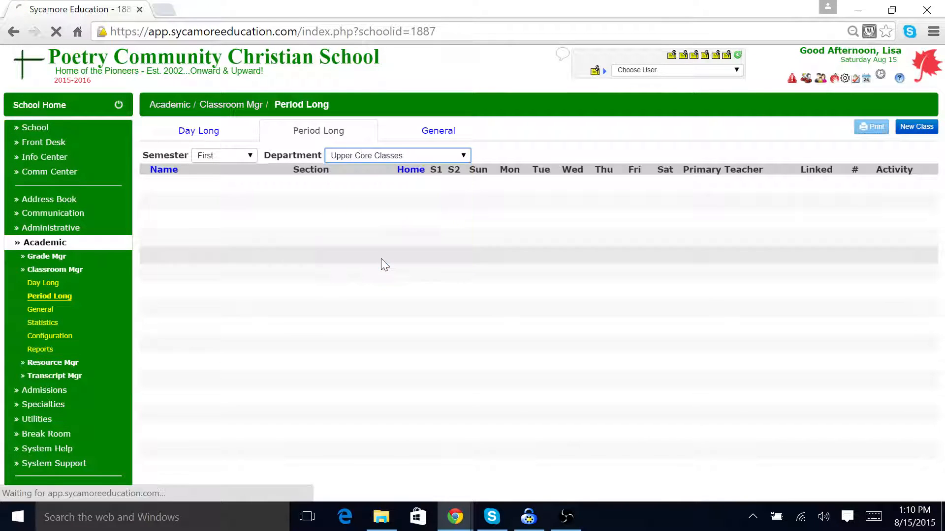
Step: Scroll the class list and open the Forensic Science class home page
scroll(249, 257, down, 5)
scroll(246, 253, down, 3)
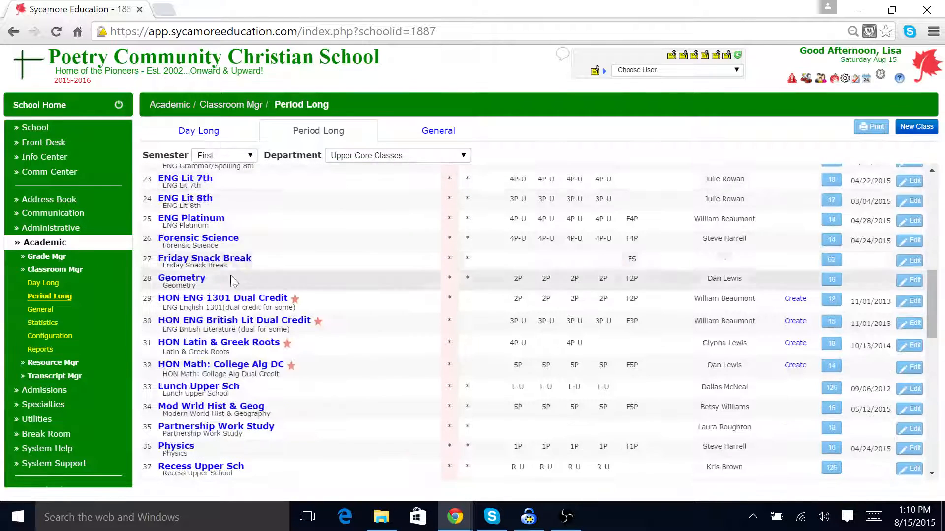
click(211, 239)
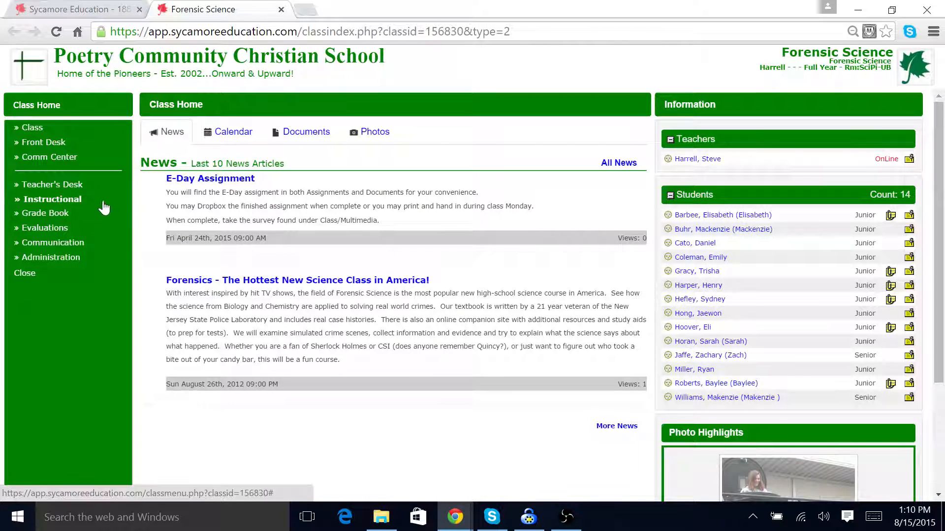
Step: Expand the class's Grade Book and Instructional sections, view Online Test and Drop Box, then close the class
click(58, 213)
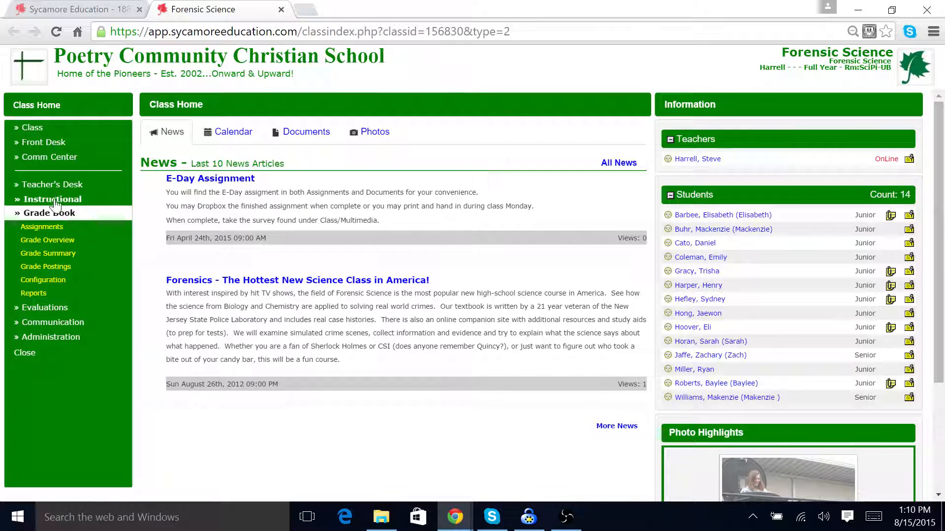
click(56, 199)
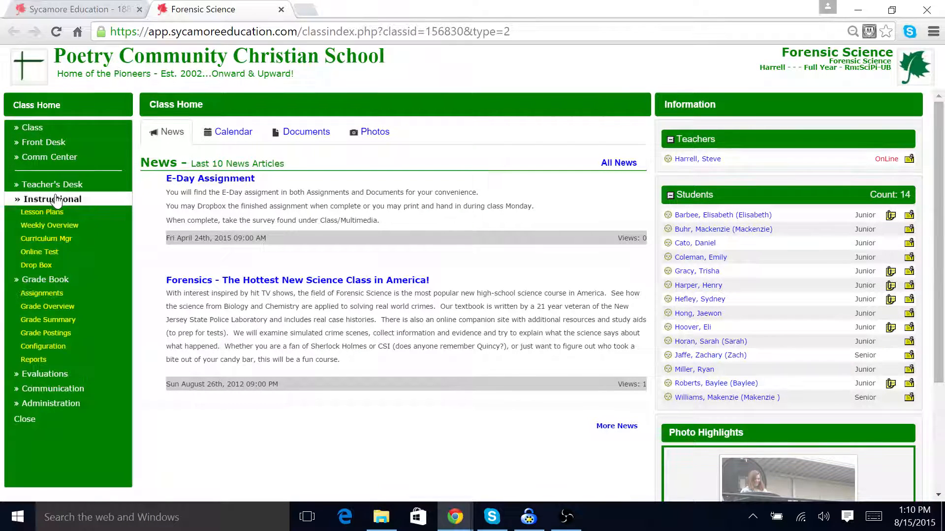
click(43, 252)
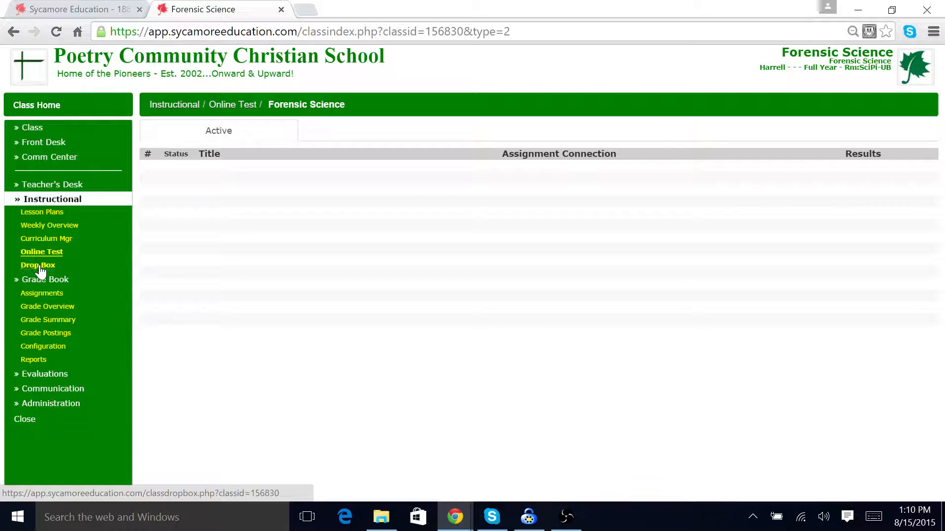
click(41, 270)
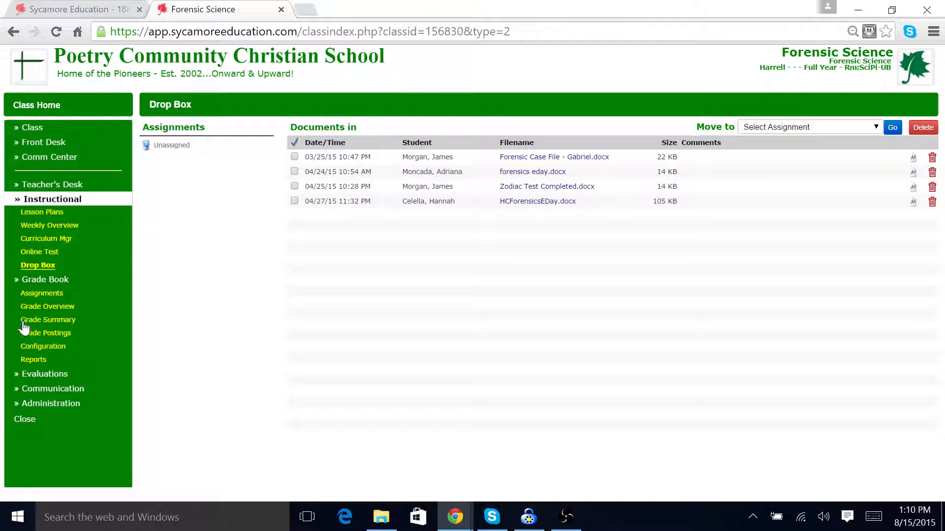
click(24, 419)
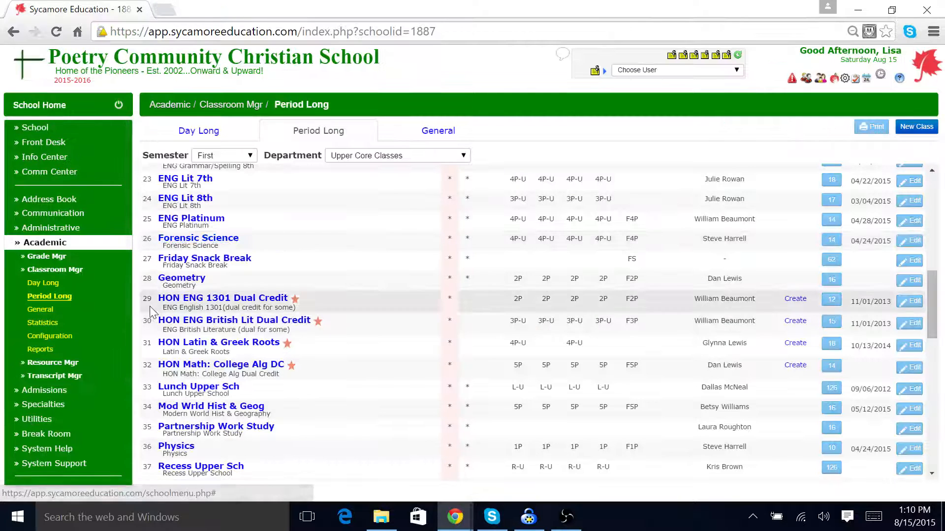
Step: Collapse the Academic menu section
scroll(69, 236, down, 1)
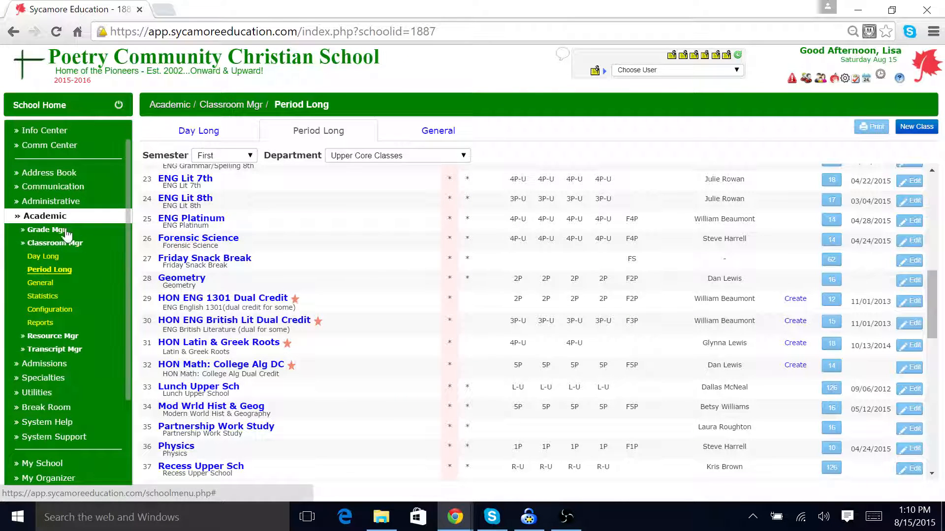
click(50, 217)
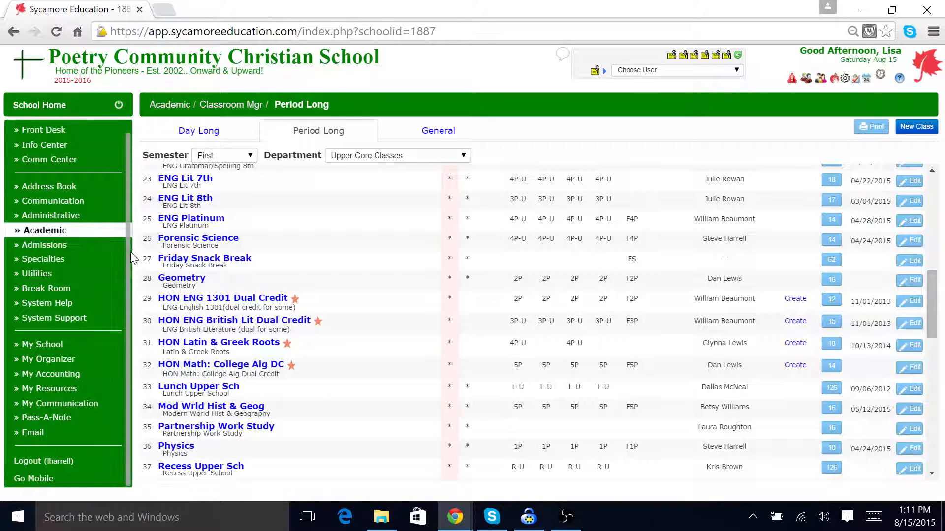
scroll(127, 251, up, 1)
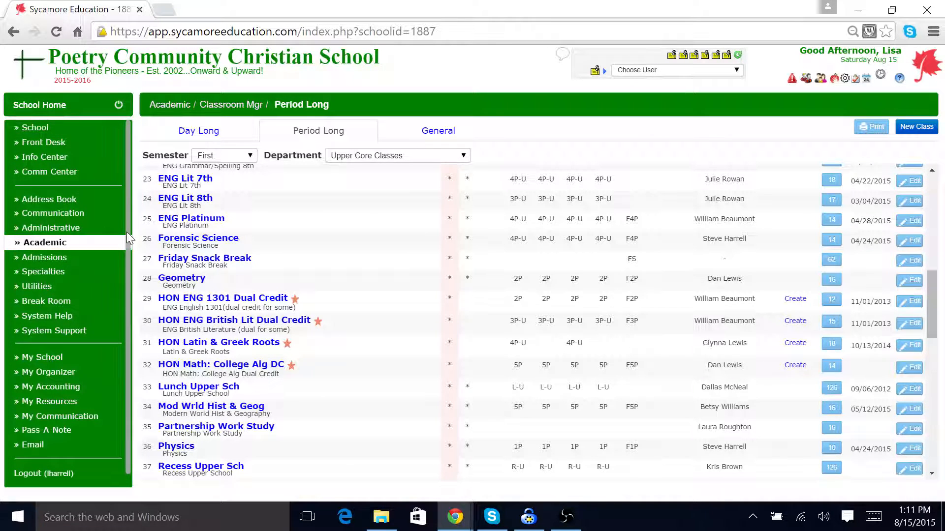
Step: Pick a staff member from the user chooser to open a Pass-A-Note, then close it unsent
click(628, 73)
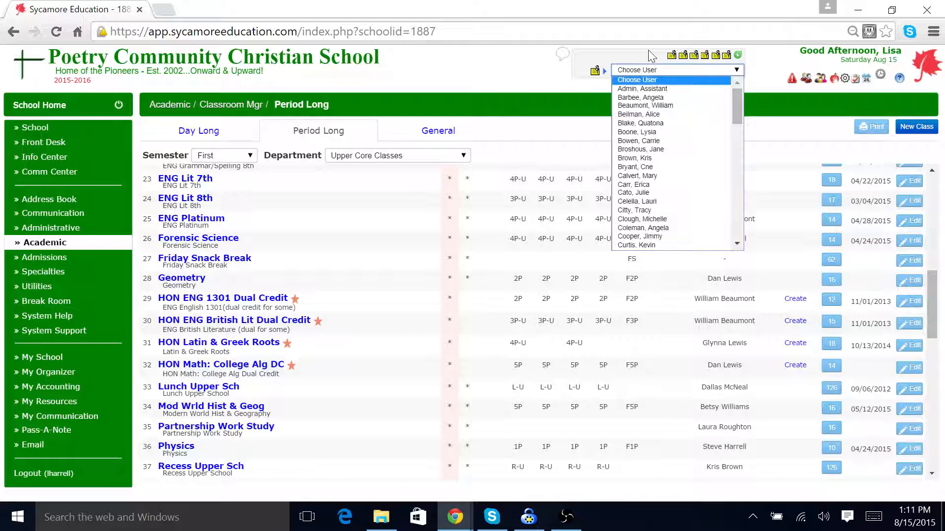
key(h)
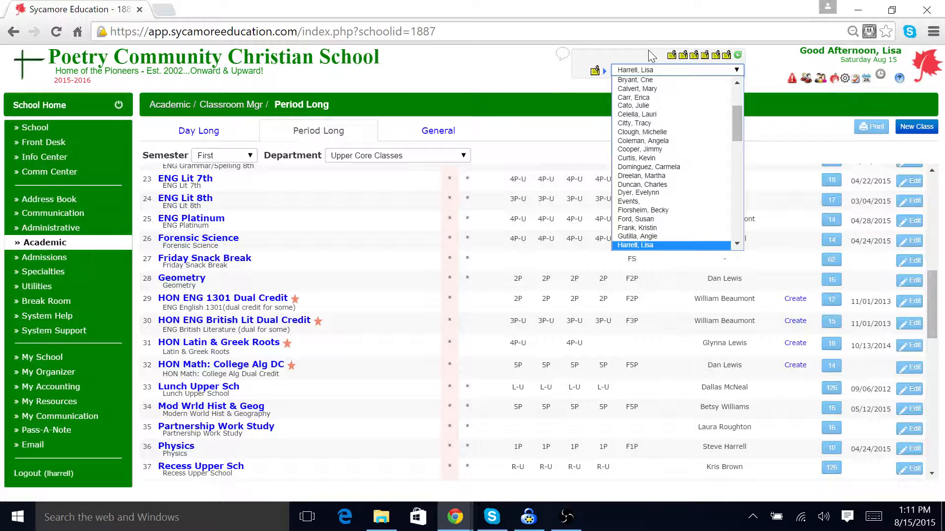
click(630, 245)
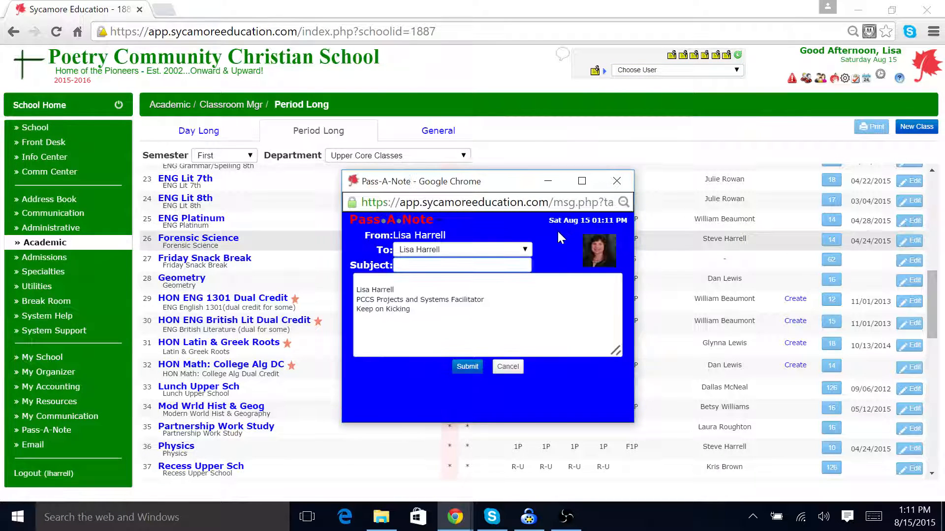
click(616, 180)
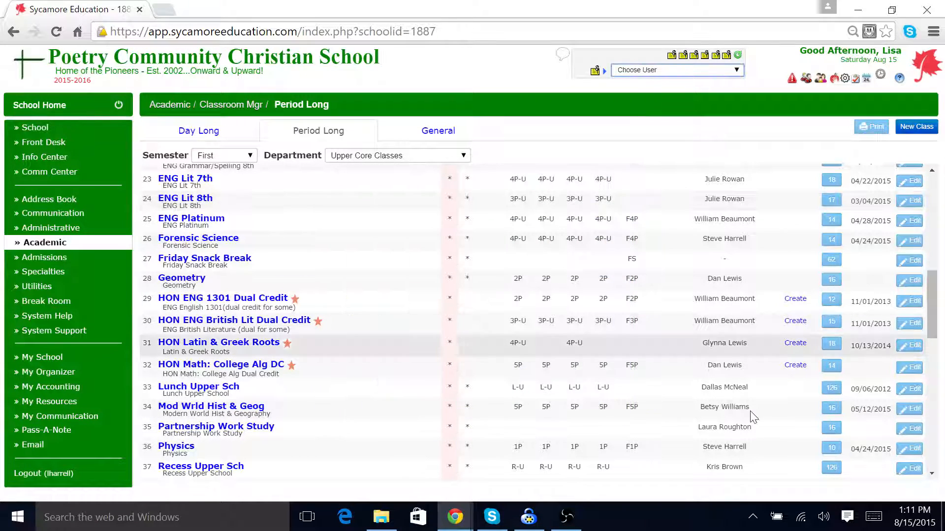
click(567, 524)
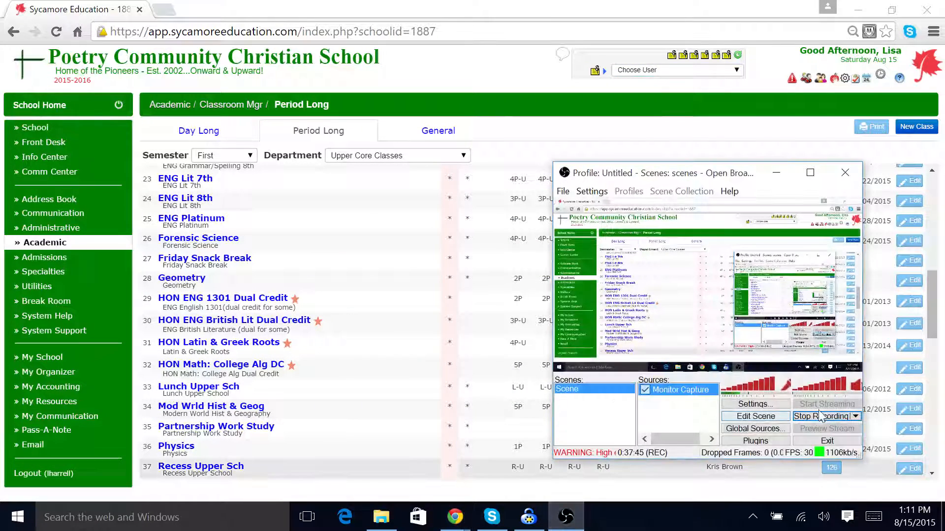